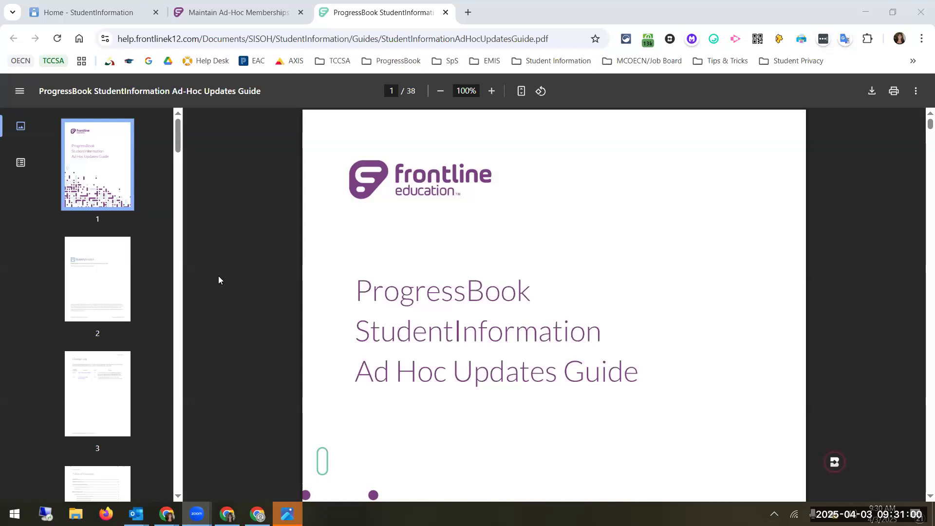
Look over the introduction, topic links and setup note in the Maintain Ad-Hoc Memberships help article
{"action": "left_click", "coordinate": [239, 6]}
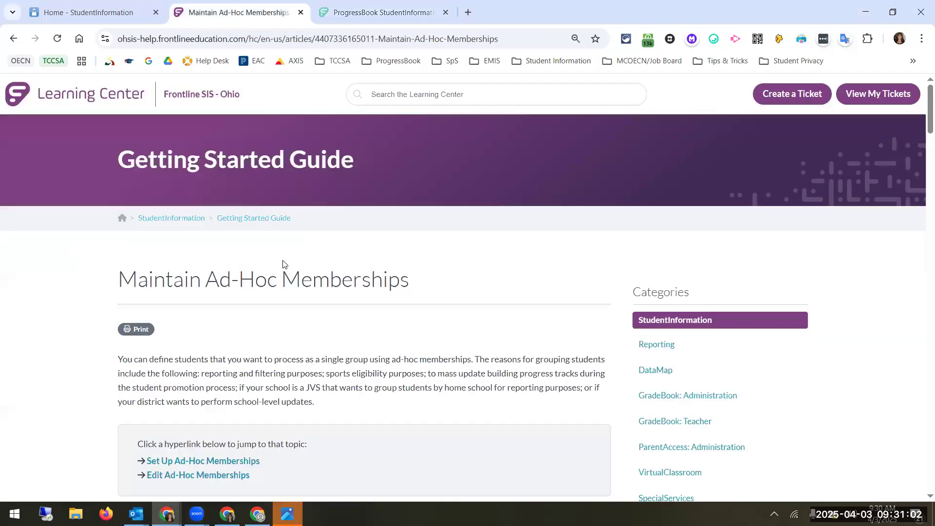
{"action": "left_click", "coordinate": [433, 95]}
{"action": "scroll", "coordinate": [257, 299], "scroll_direction": "down", "scroll_amount": 2}
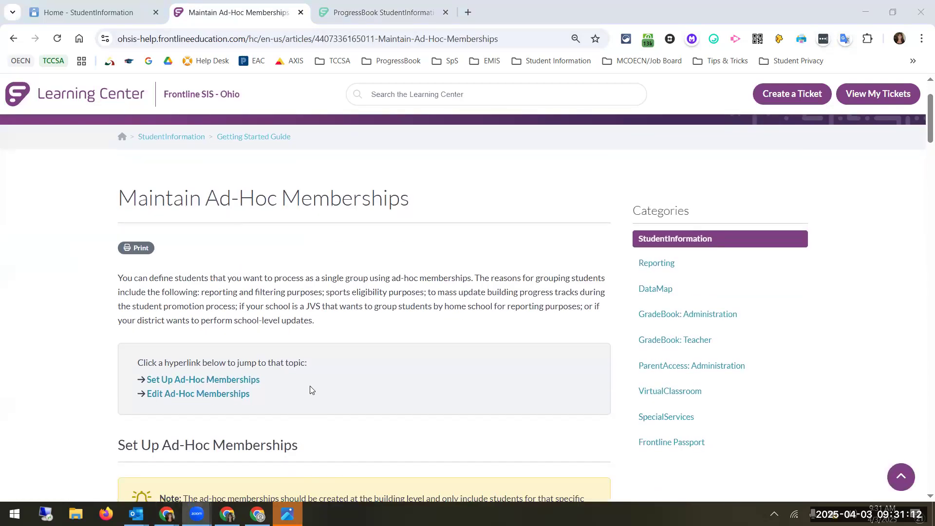
{"action": "scroll", "coordinate": [310, 390], "scroll_direction": "down", "scroll_amount": 3}
{"action": "scroll", "coordinate": [310, 389], "scroll_direction": "up", "scroll_amount": 2}
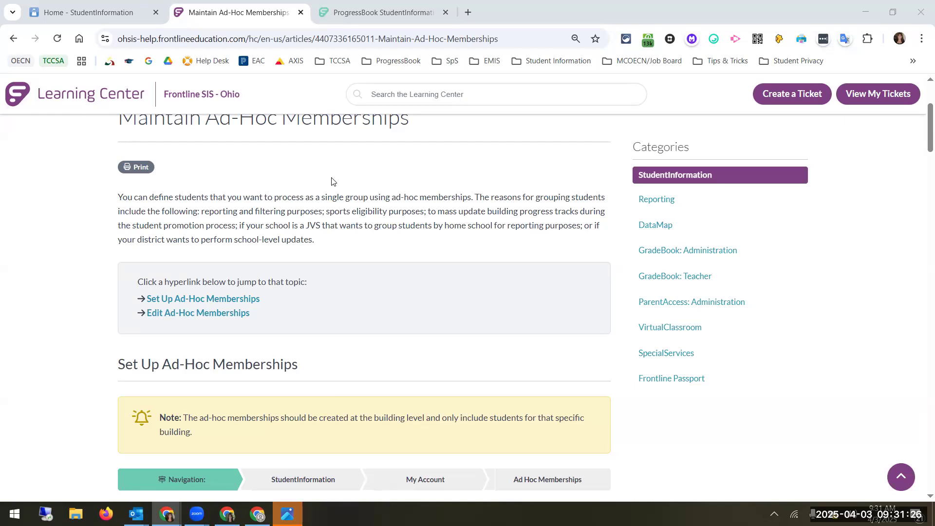
{"action": "scroll", "coordinate": [356, 164], "scroll_direction": "up", "scroll_amount": 3}
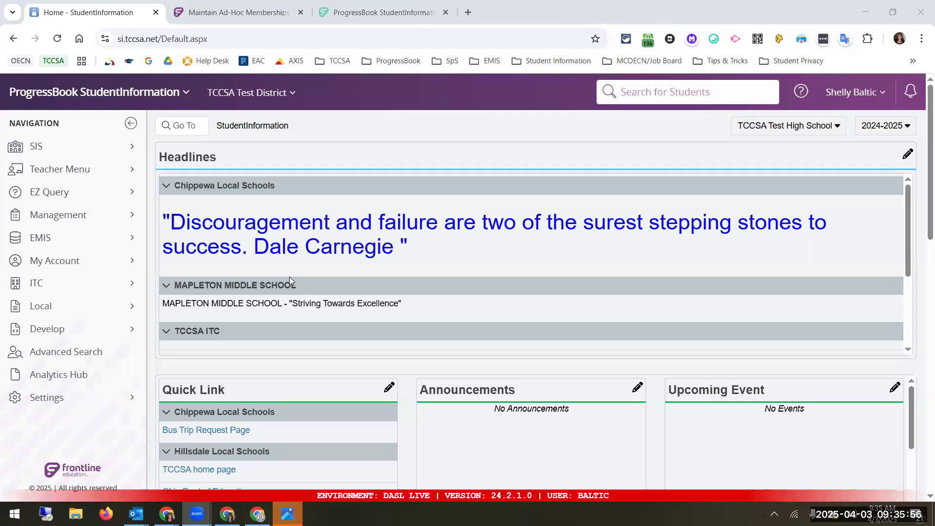
Go to the Ad Hoc Memberships page in StudentInformation and list both public and private memberships
{"action": "left_click", "coordinate": [102, 265]}
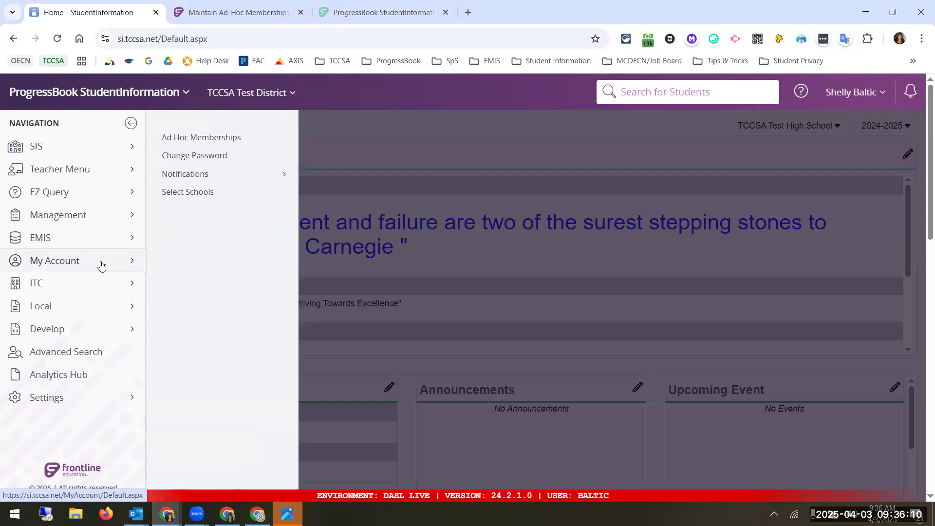
{"action": "left_click", "coordinate": [207, 141]}
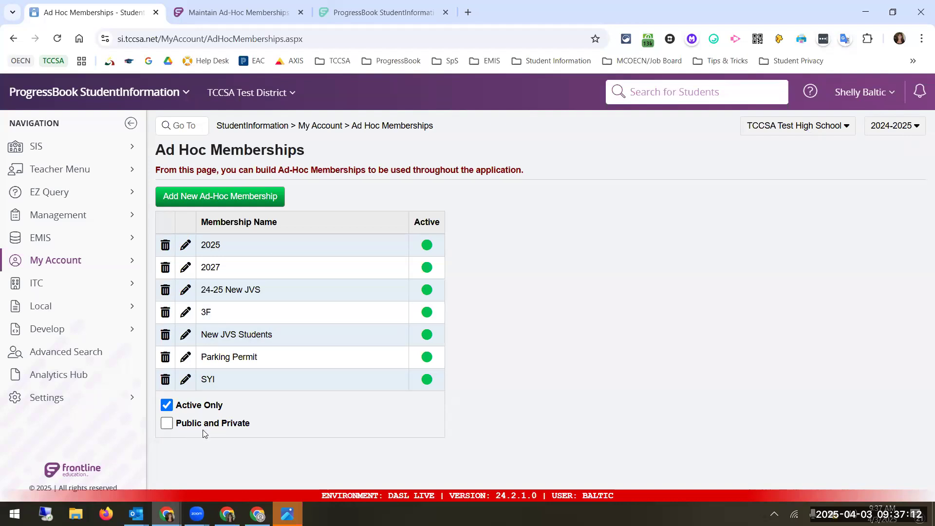
{"action": "left_click", "coordinate": [166, 424]}
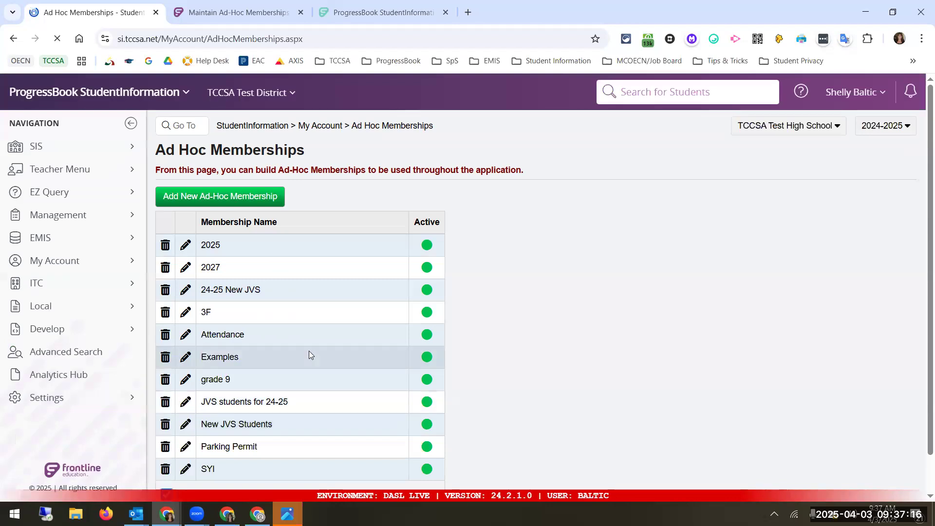
Delete the SYI ad hoc membership and confirm the deletion
{"action": "scroll", "coordinate": [308, 352], "scroll_direction": "down", "scroll_amount": 2}
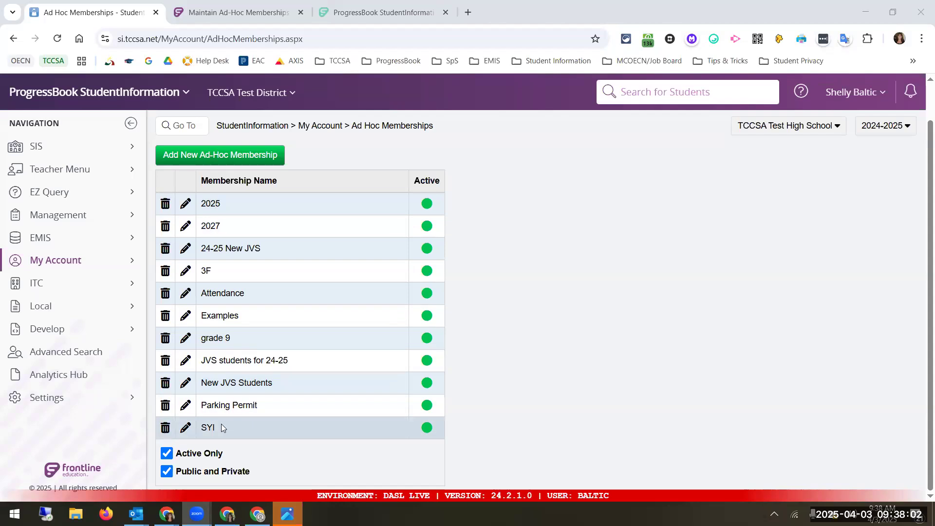
{"action": "left_click", "coordinate": [166, 429]}
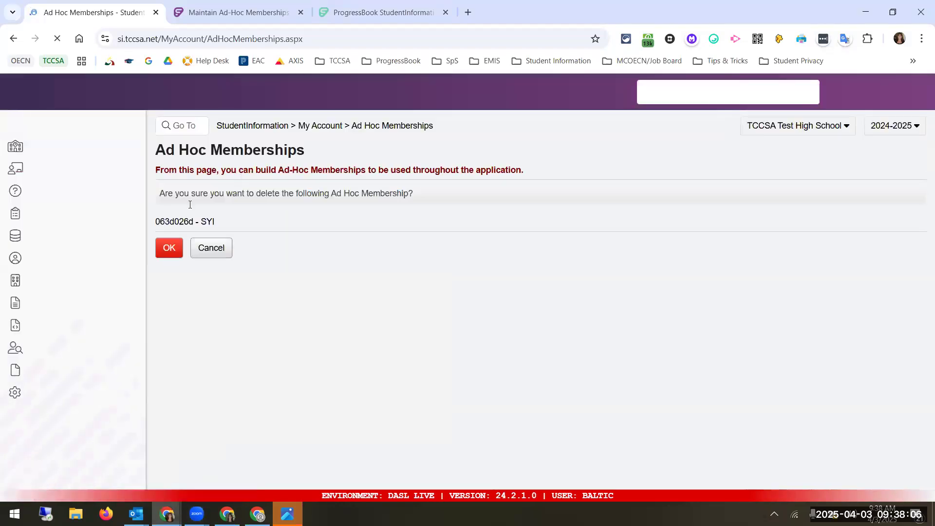
{"action": "left_click", "coordinate": [170, 248]}
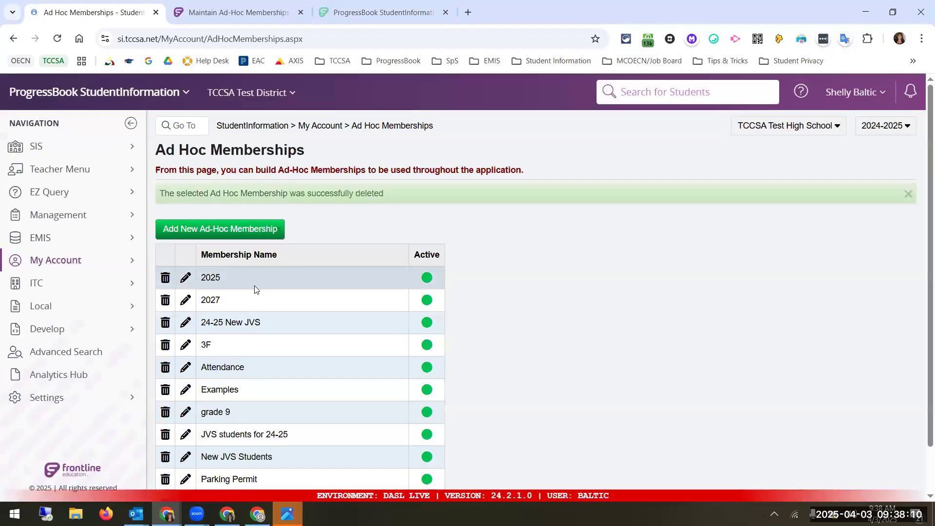
Include inactive memberships in the list and find the SYI membership among them
{"action": "scroll", "coordinate": [149, 297], "scroll_direction": "down", "scroll_amount": 1}
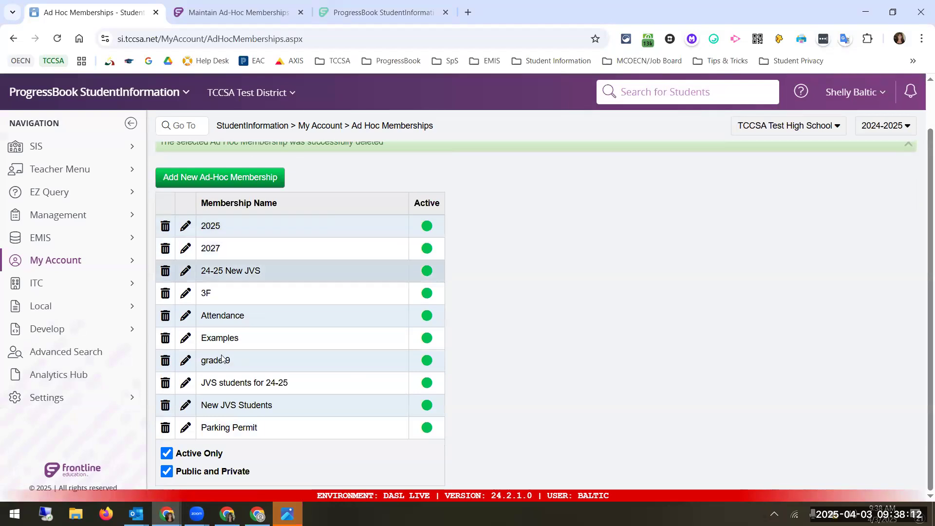
{"action": "left_click", "coordinate": [167, 454]}
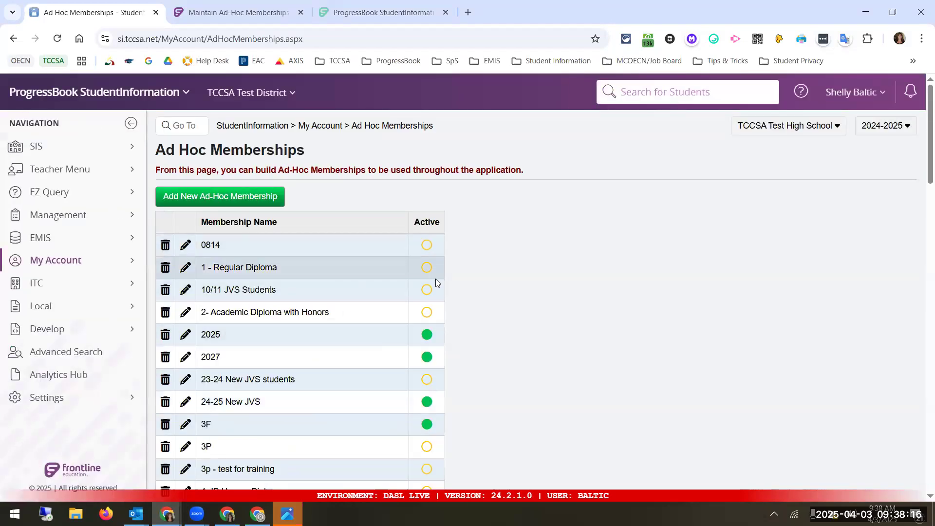
{"action": "scroll", "coordinate": [435, 278], "scroll_direction": "down", "scroll_amount": 1}
{"action": "scroll", "coordinate": [440, 290], "scroll_direction": "down", "scroll_amount": 4}
{"action": "scroll", "coordinate": [443, 321], "scroll_direction": "down", "scroll_amount": 12}
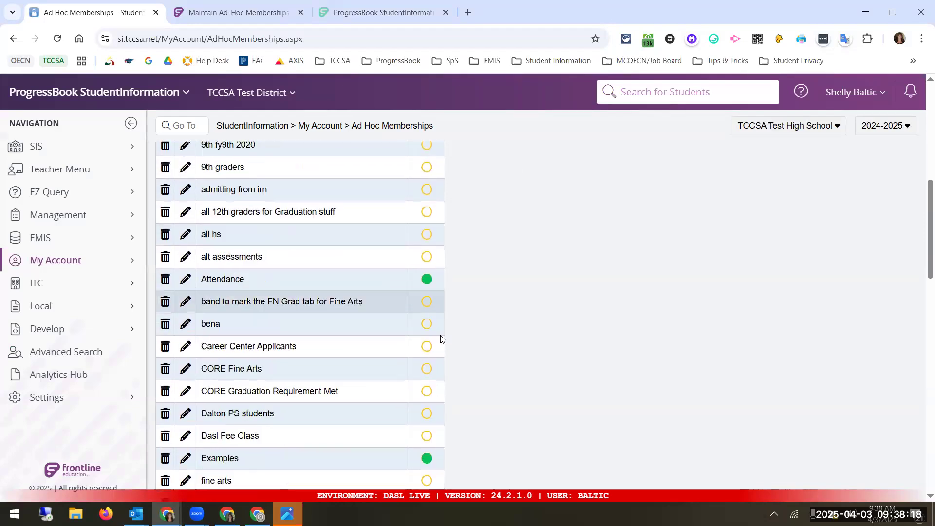
{"action": "scroll", "coordinate": [441, 356], "scroll_direction": "down", "scroll_amount": 3}
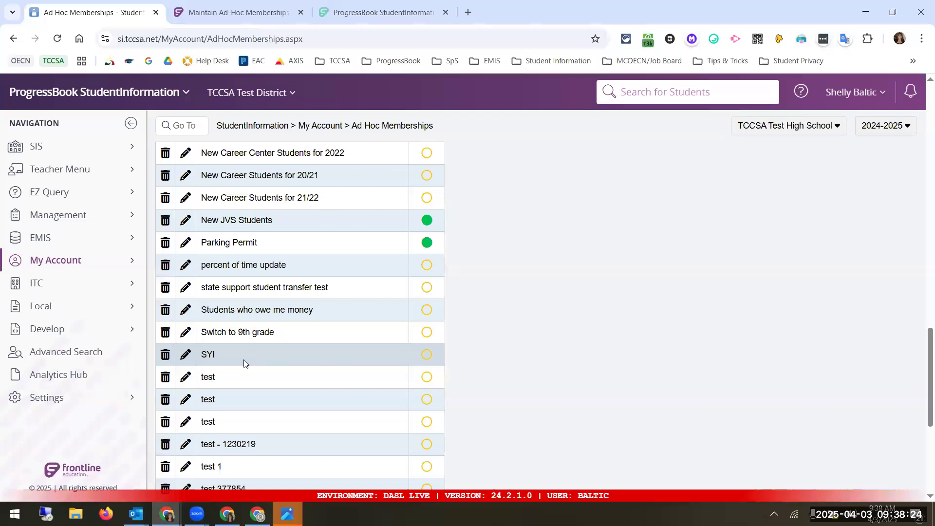
Reactivate the SYI membership and save it
{"action": "left_click", "coordinate": [186, 361]}
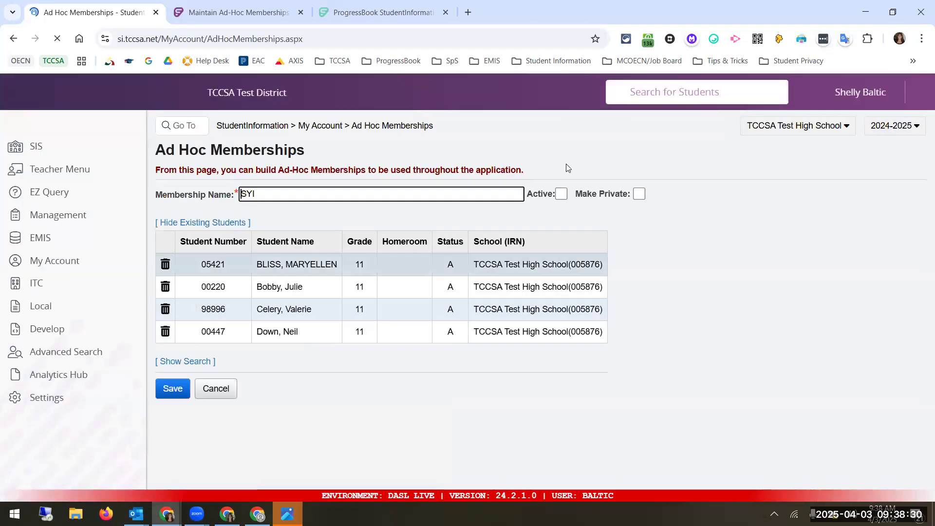
{"action": "left_click", "coordinate": [562, 194]}
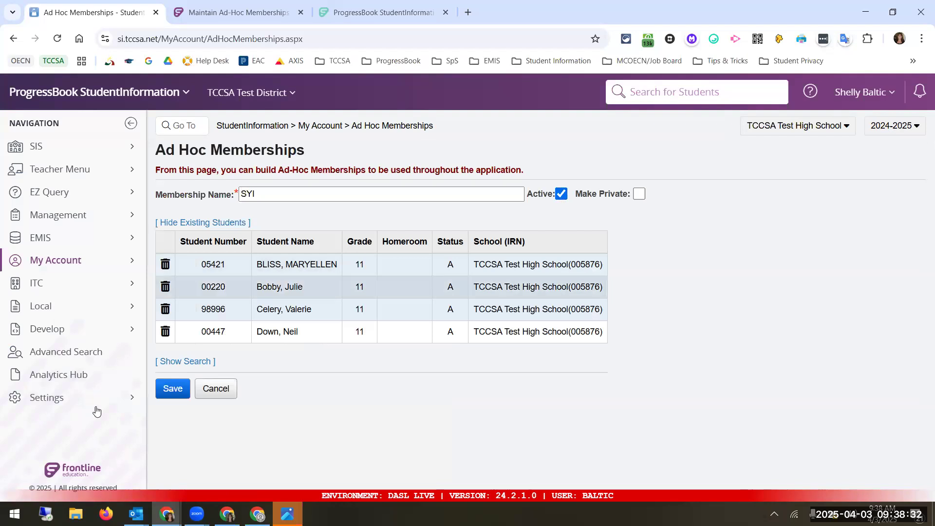
{"action": "left_click", "coordinate": [170, 396]}
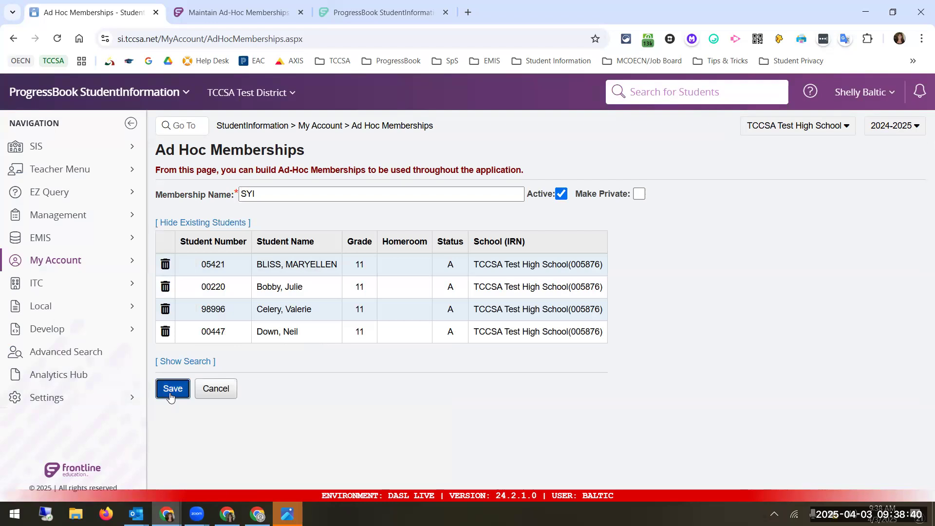
{"action": "left_click", "coordinate": [171, 393]}
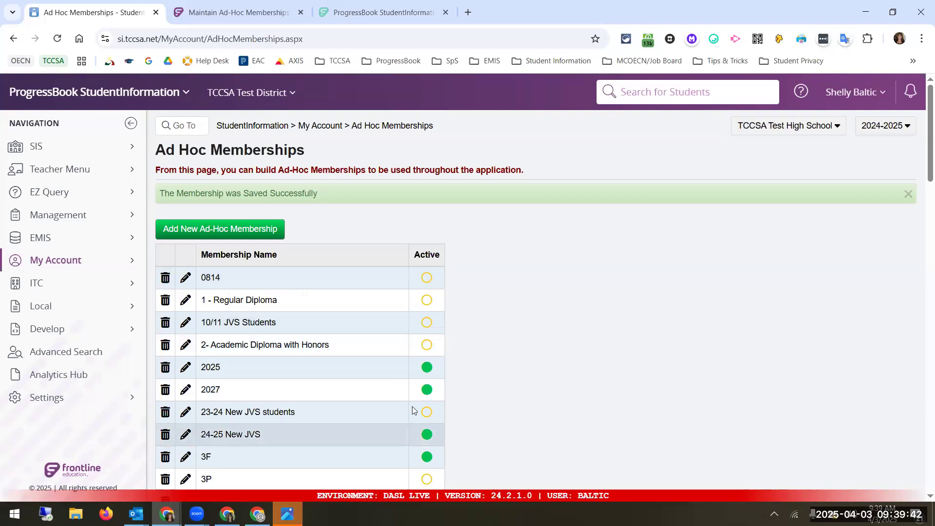
Look through the full list of active and inactive memberships down to its end for one that can be reused
{"action": "scroll", "coordinate": [397, 379], "scroll_direction": "down", "scroll_amount": 5}
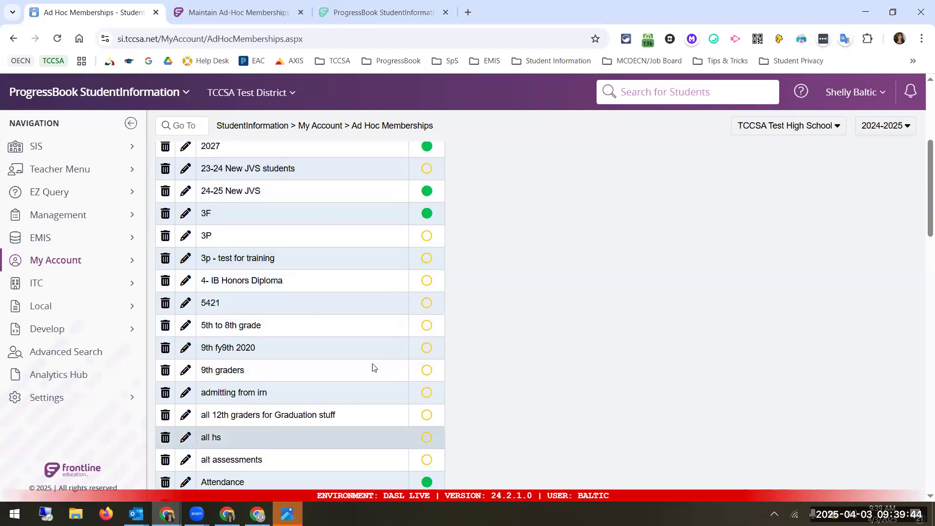
{"action": "scroll", "coordinate": [328, 282], "scroll_direction": "up", "scroll_amount": 5}
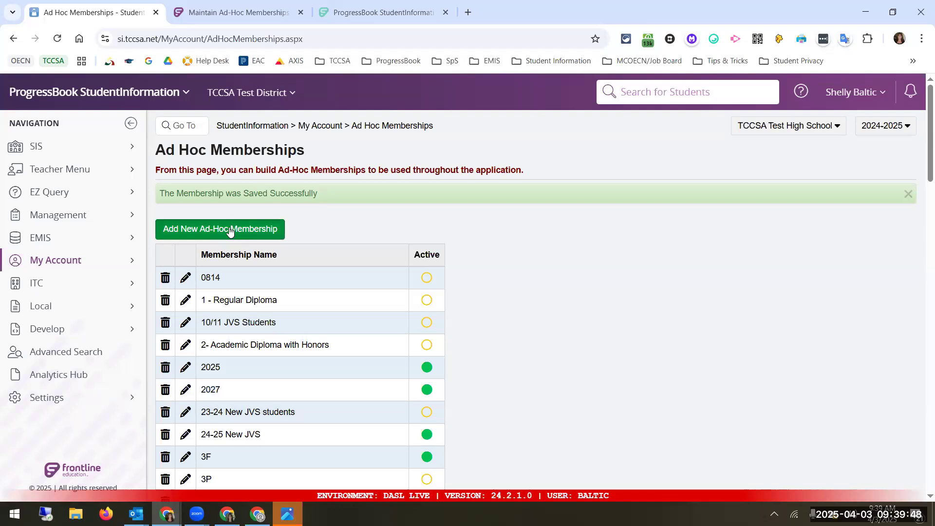
{"action": "scroll", "coordinate": [231, 230], "scroll_direction": "down", "scroll_amount": 3}
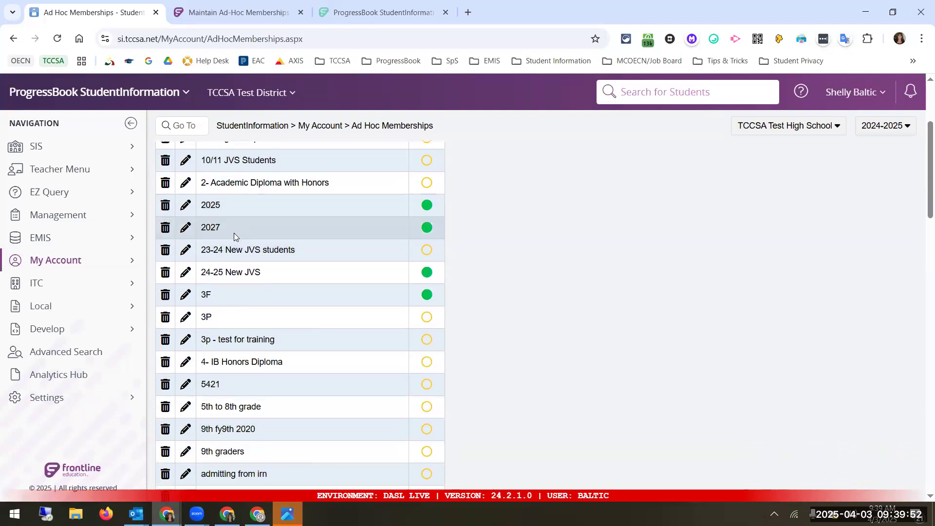
{"action": "scroll", "coordinate": [332, 307], "scroll_direction": "down", "scroll_amount": 2}
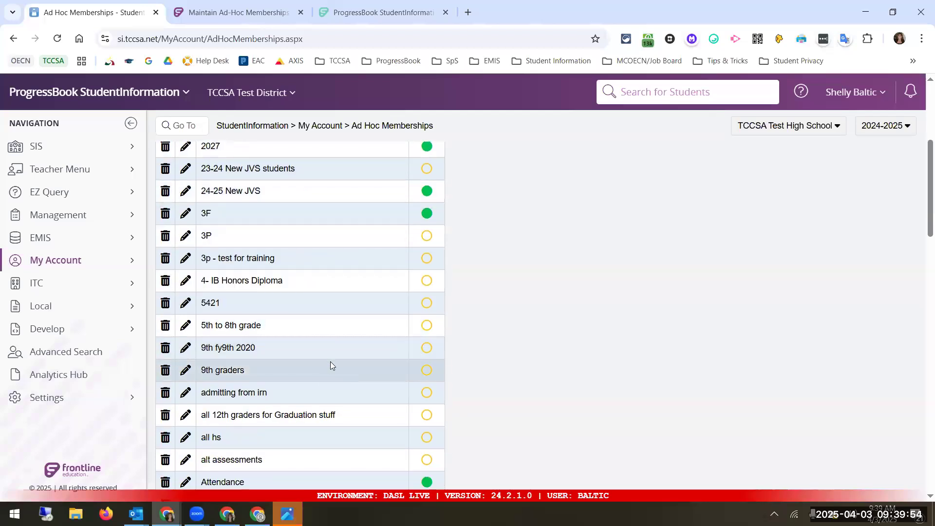
{"action": "scroll", "coordinate": [330, 364], "scroll_direction": "down", "scroll_amount": 9}
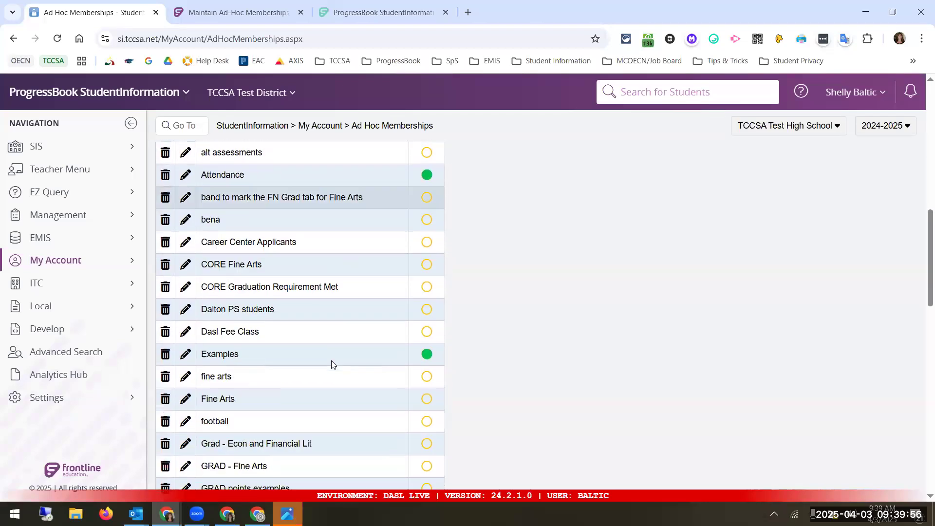
{"action": "scroll", "coordinate": [331, 364], "scroll_direction": "down", "scroll_amount": 6}
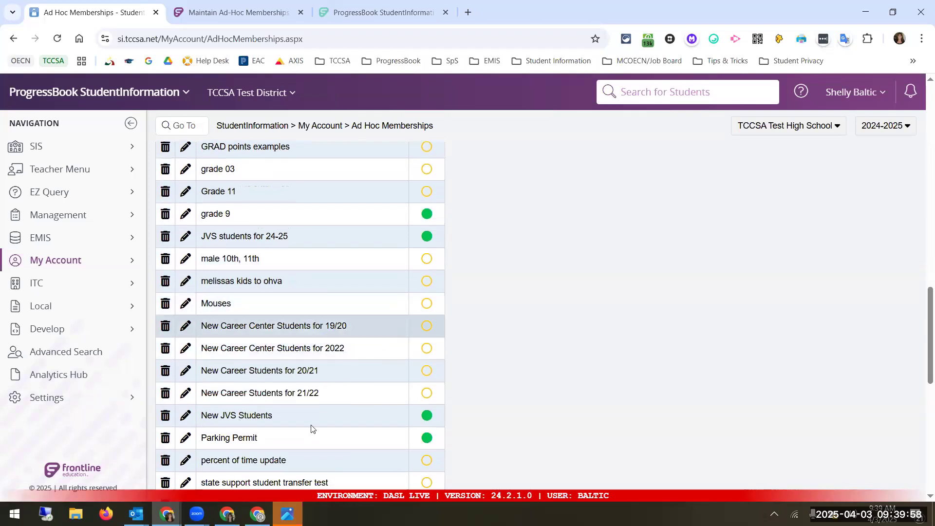
{"action": "scroll", "coordinate": [357, 415], "scroll_direction": "down", "scroll_amount": 2}
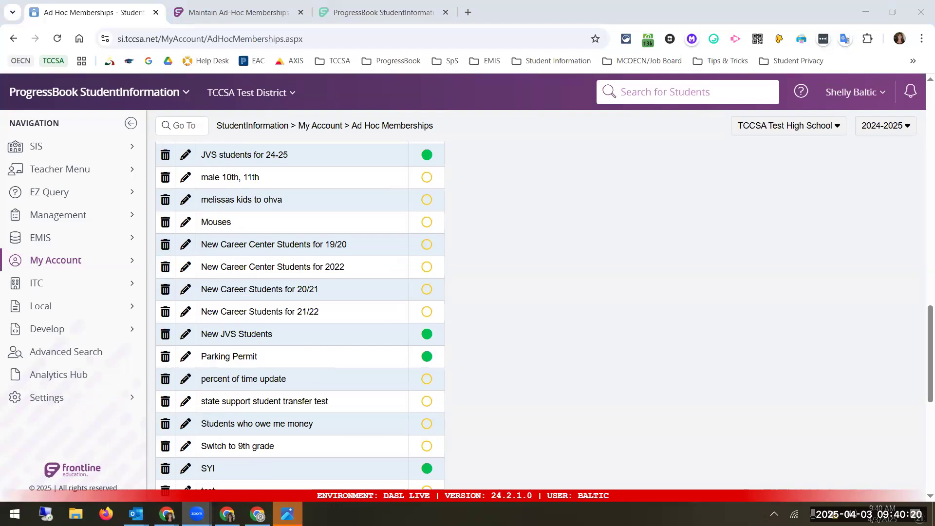
{"action": "scroll", "coordinate": [308, 423], "scroll_direction": "down", "scroll_amount": 5}
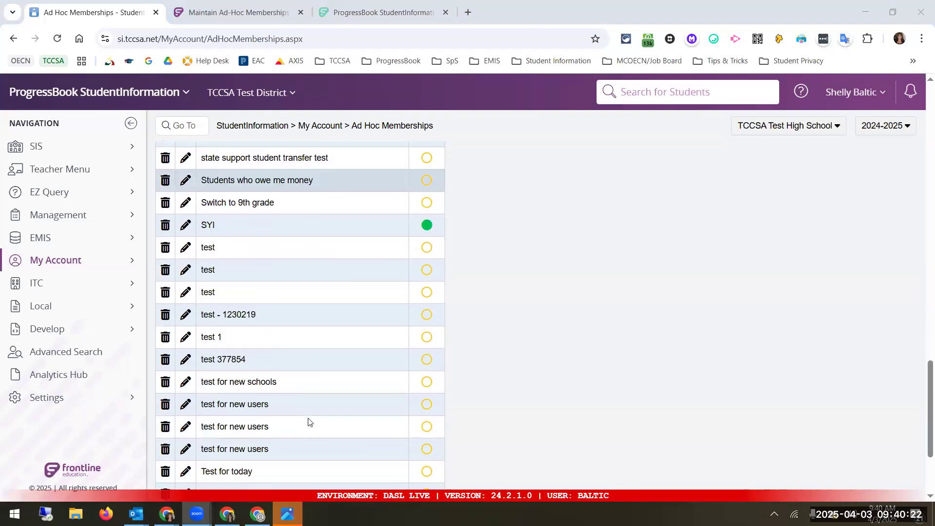
{"action": "scroll", "coordinate": [309, 422], "scroll_direction": "down", "scroll_amount": 3}
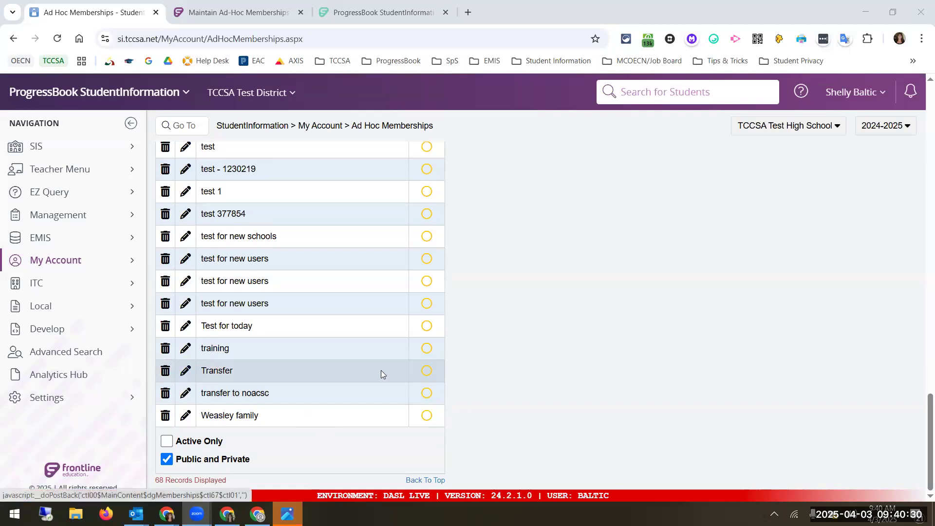
Edit the inactive Transfer membership and remove its only student
{"action": "left_click", "coordinate": [185, 373]}
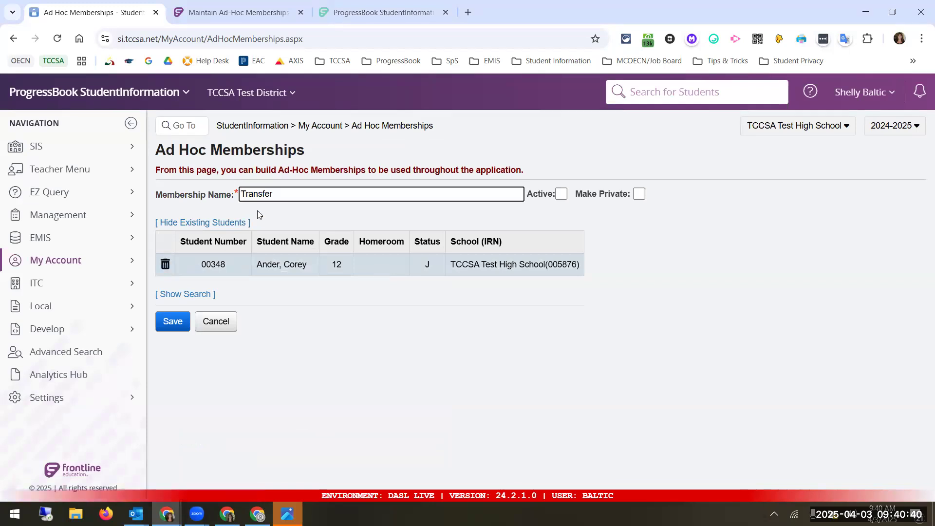
{"action": "left_click", "coordinate": [165, 264]}
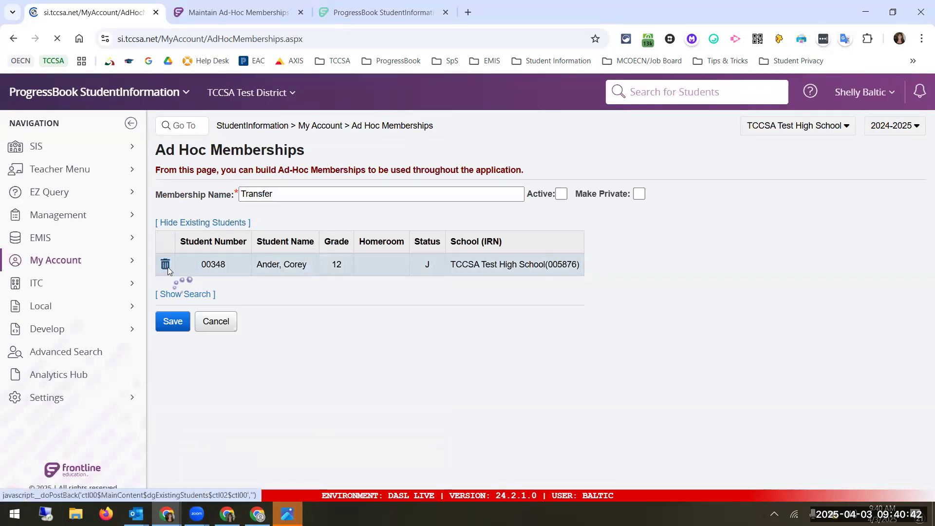
Rename the membership as Snow White and mark it active
{"action": "left_click_drag", "start_coordinate": [302, 227], "coordinate": [199, 227]}
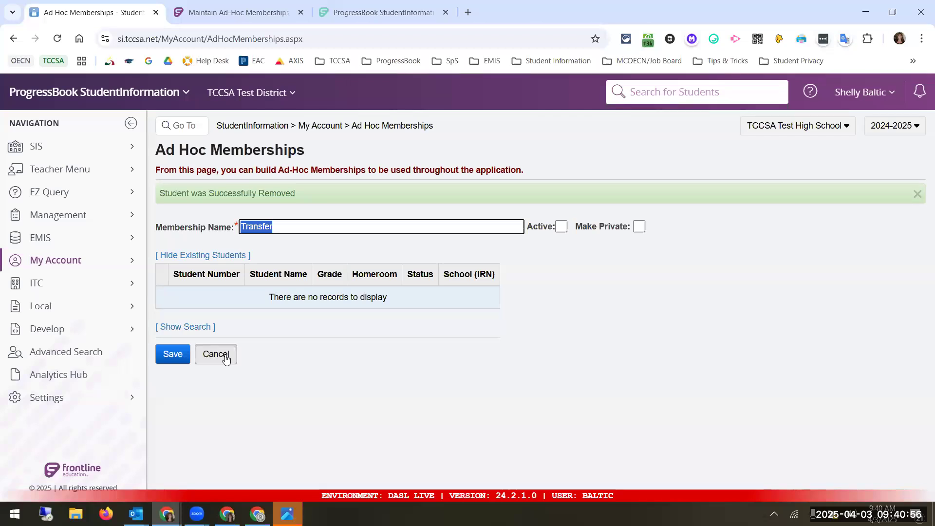
{"action": "type", "text": "White"}
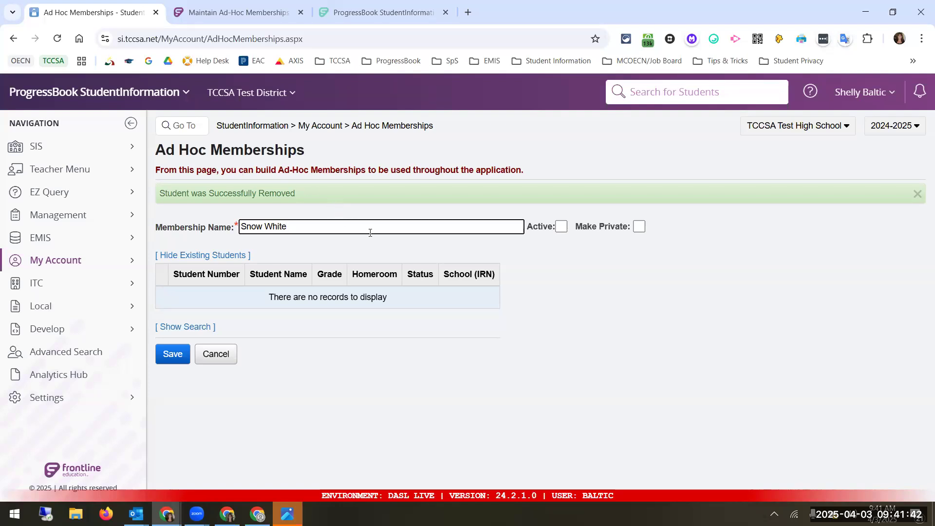
{"action": "left_click", "coordinate": [561, 227]}
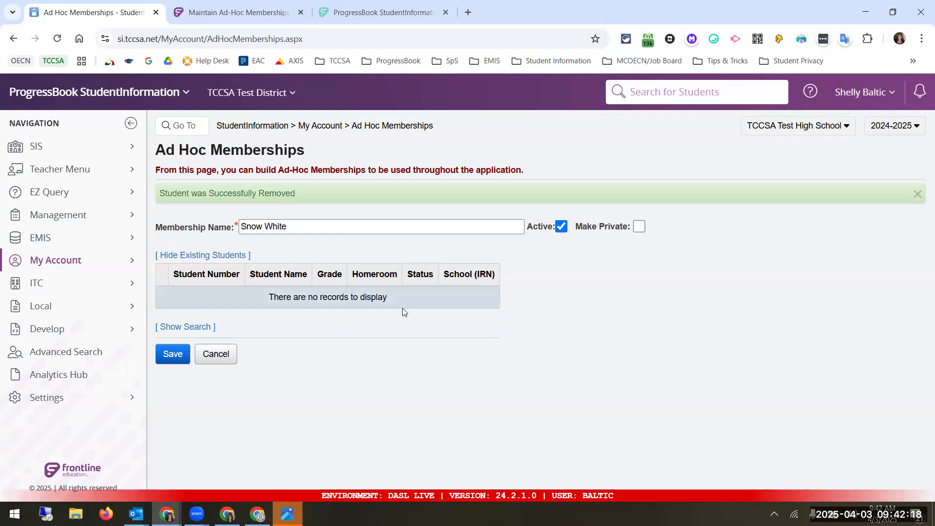
Show the student search for the membership, view the Student IDs mode, and set the mode back to Search Criteria
{"action": "left_click", "coordinate": [189, 331]}
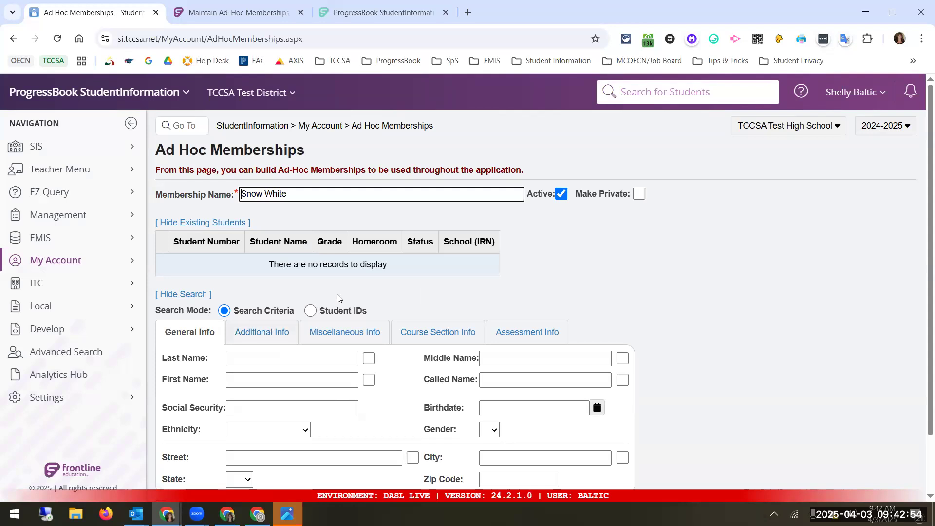
{"action": "left_click", "coordinate": [310, 311]}
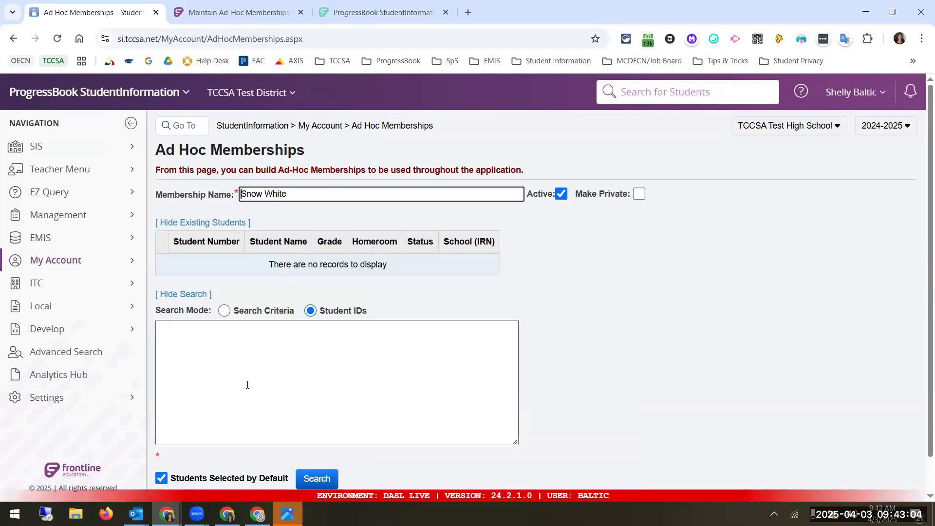
{"action": "scroll", "coordinate": [274, 312], "scroll_direction": "down", "scroll_amount": 1}
{"action": "scroll", "coordinate": [274, 312], "scroll_direction": "up", "scroll_amount": 1}
{"action": "left_click", "coordinate": [241, 311]}
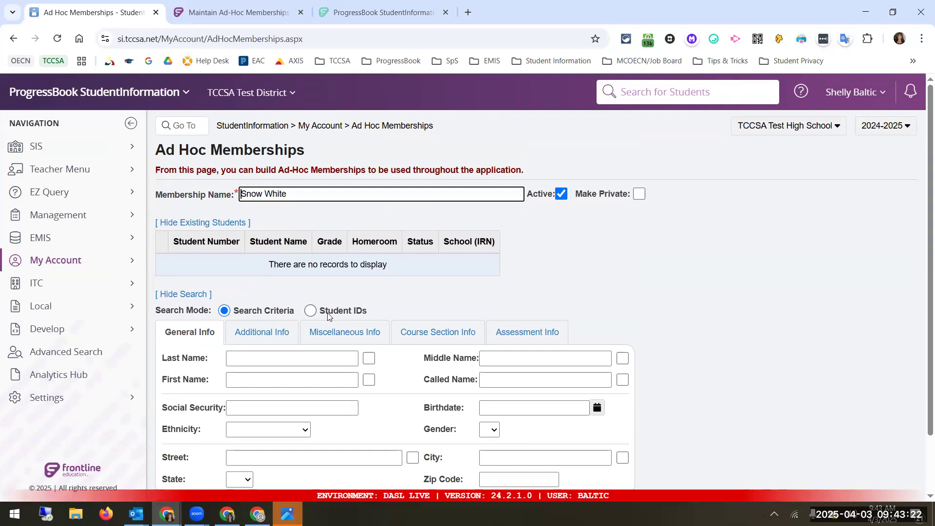
Set the student search's Grade criterion under Additional Info to 10 and save the Snow White membership
{"action": "left_click", "coordinate": [285, 335]}
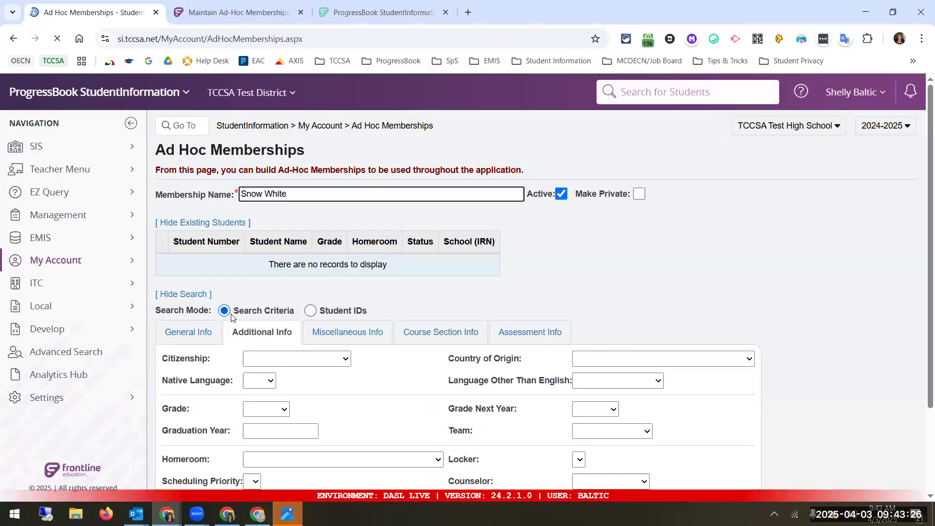
{"action": "scroll", "coordinate": [282, 328], "scroll_direction": "down", "scroll_amount": 2}
{"action": "left_click", "coordinate": [283, 330]}
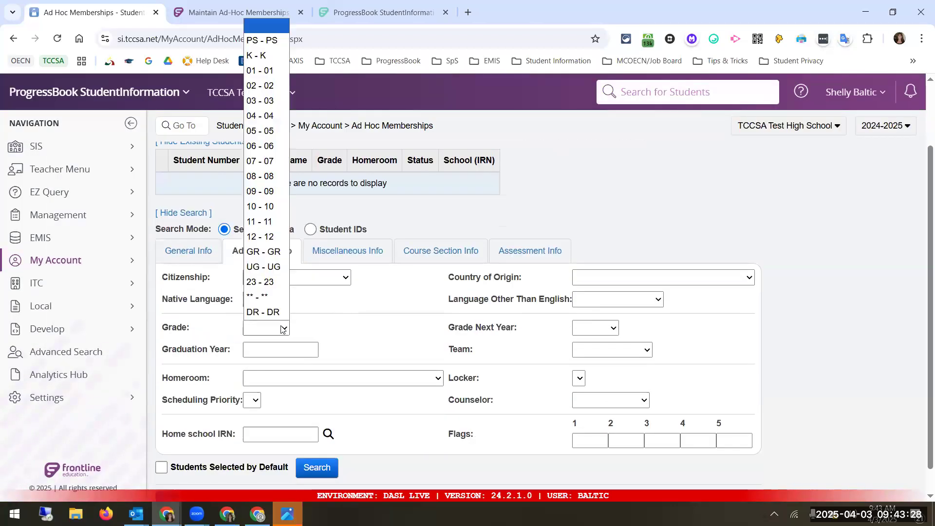
{"action": "left_click", "coordinate": [267, 207]}
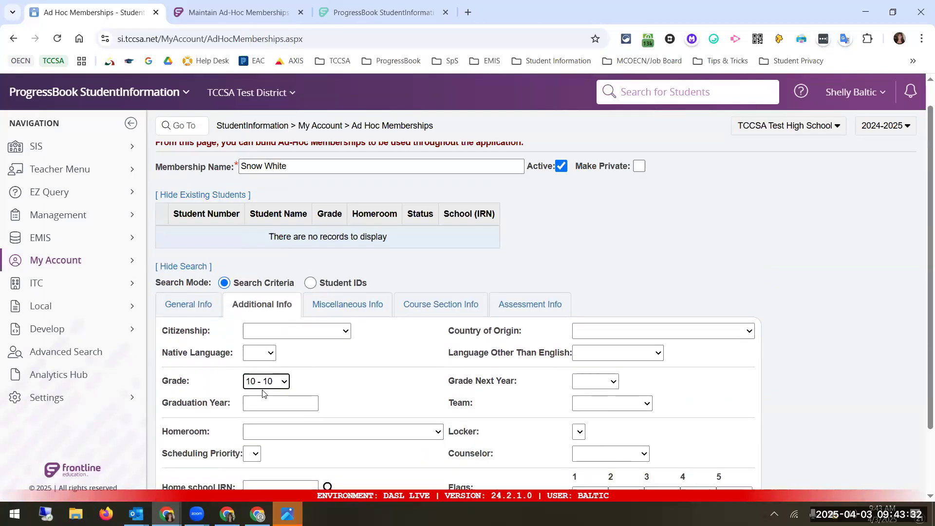
{"action": "left_click", "coordinate": [181, 474]}
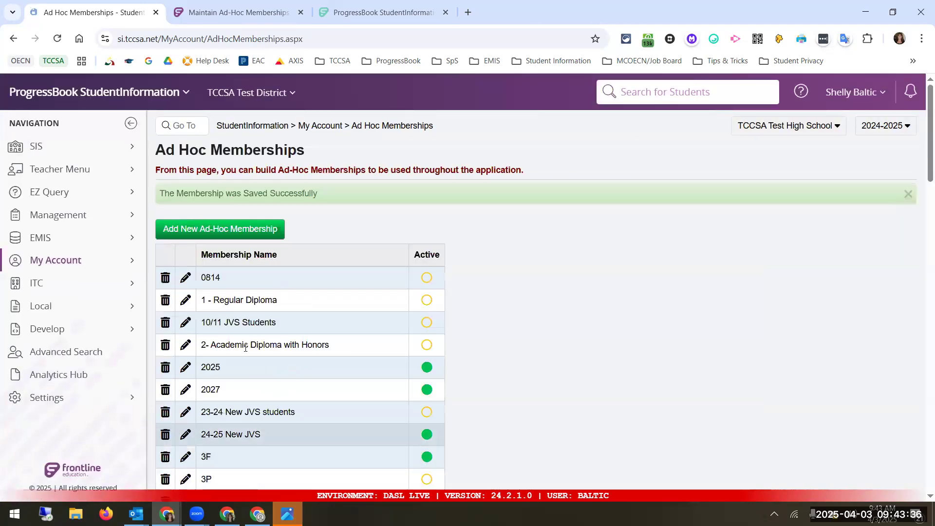
Limit the list of memberships to active ones only
{"action": "scroll", "coordinate": [274, 376], "scroll_direction": "down", "scroll_amount": 7}
{"action": "scroll", "coordinate": [275, 376], "scroll_direction": "down", "scroll_amount": 9}
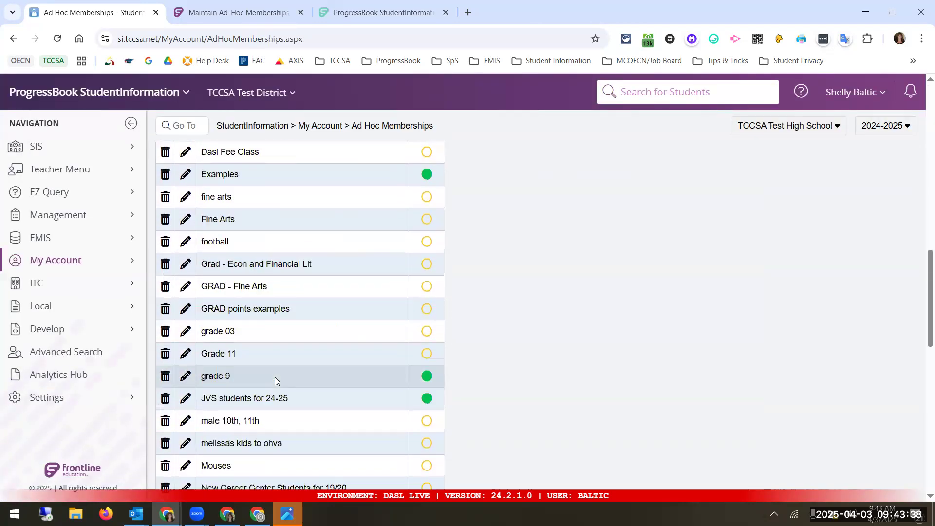
{"action": "scroll", "coordinate": [275, 377], "scroll_direction": "down", "scroll_amount": 2}
{"action": "scroll", "coordinate": [274, 377], "scroll_direction": "up", "scroll_amount": 2}
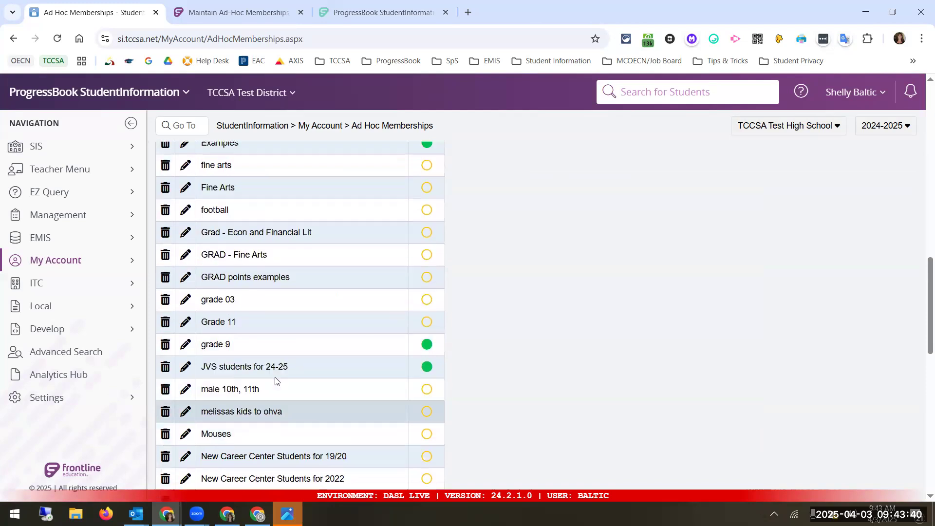
{"action": "scroll", "coordinate": [274, 377], "scroll_direction": "down", "scroll_amount": 5}
{"action": "scroll", "coordinate": [274, 377], "scroll_direction": "down", "scroll_amount": 9}
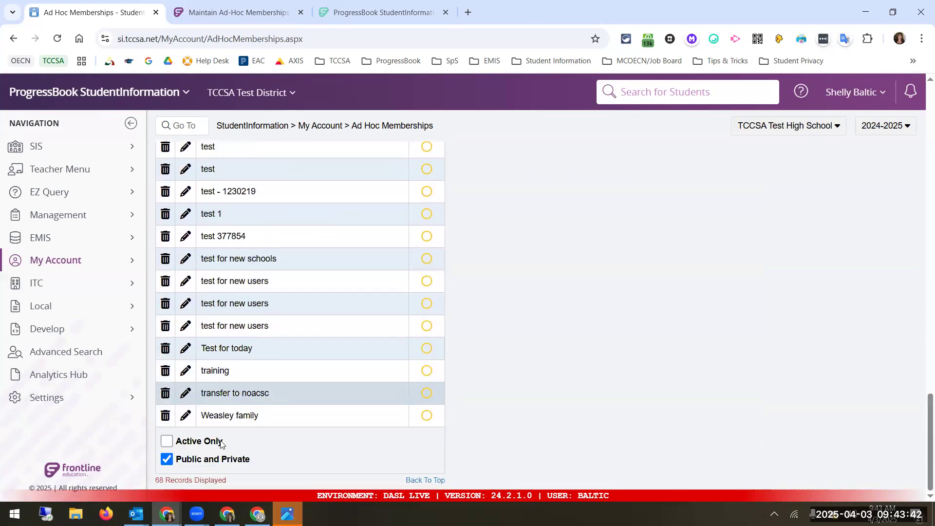
{"action": "left_click", "coordinate": [165, 441]}
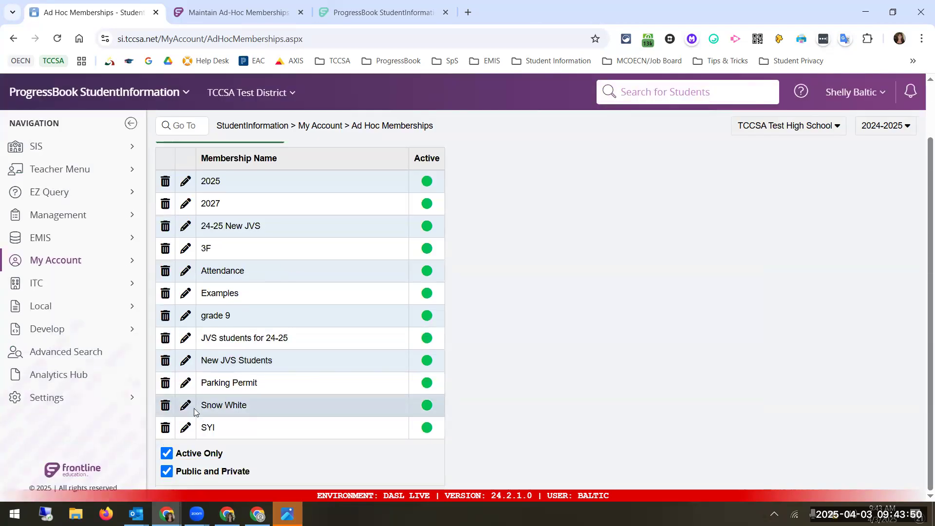
Reopen the Snow White membership for editing, show its student search, and set the Grade criterion to 10
{"action": "left_click", "coordinate": [186, 406]}
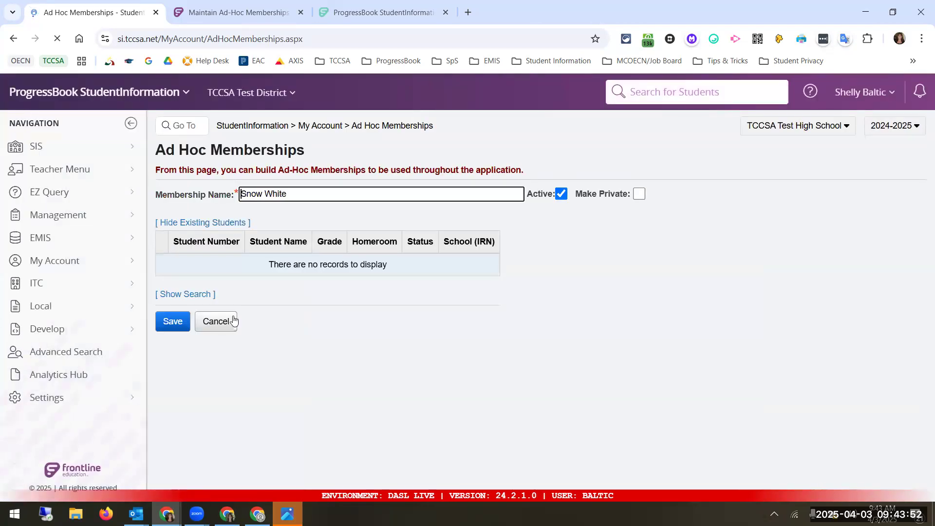
{"action": "left_click", "coordinate": [197, 294]}
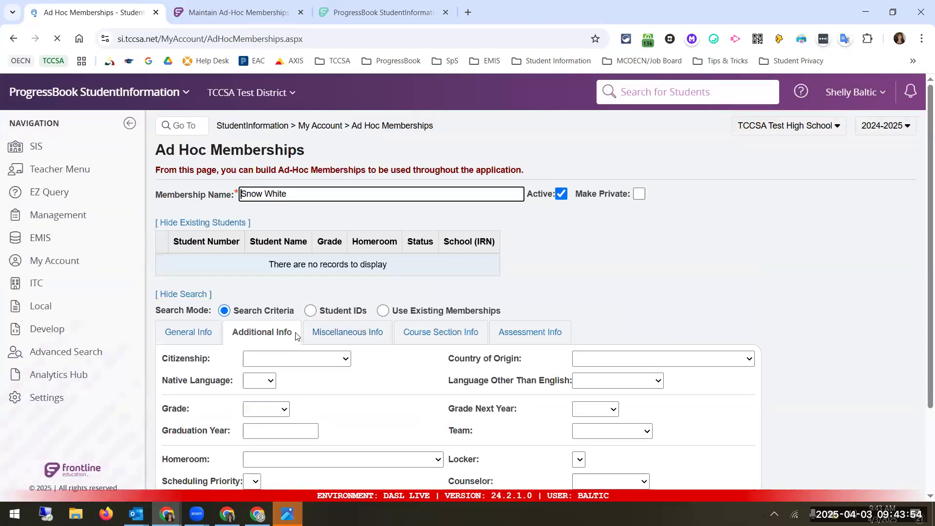
{"action": "scroll", "coordinate": [300, 335], "scroll_direction": "down", "scroll_amount": 2}
{"action": "left_click", "coordinate": [265, 299]}
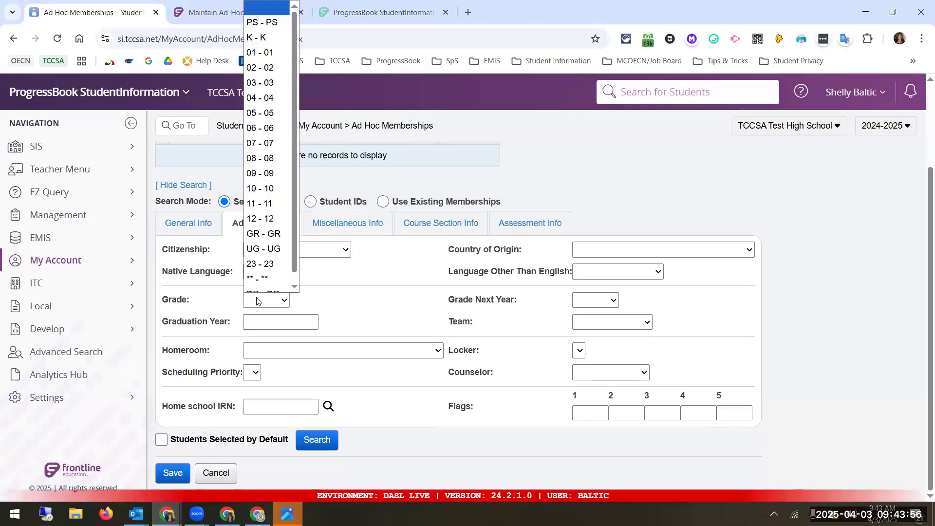
{"action": "left_click", "coordinate": [267, 179]}
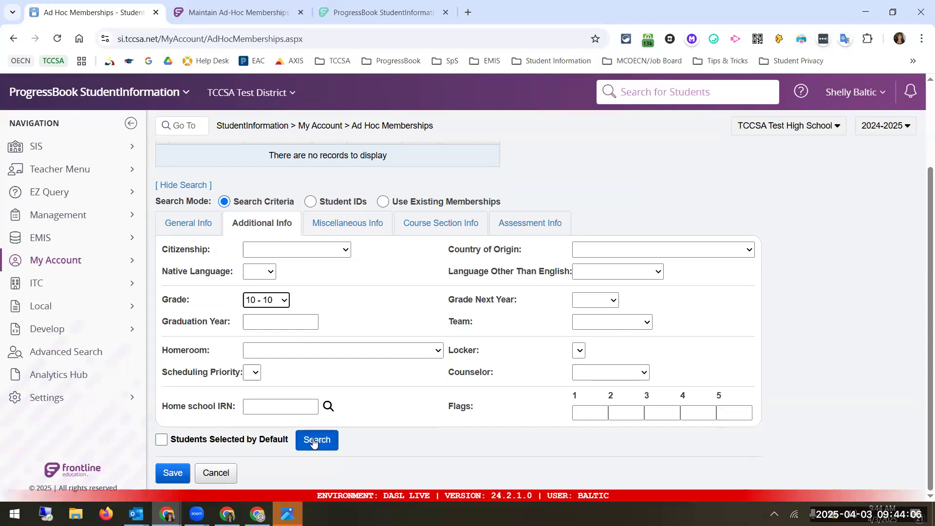
Point out Students Selected by Default, check its setting in Student IDs mode, and return to Search Criteria mode
{"action": "left_click_drag", "start_coordinate": [290, 440], "coordinate": [266, 447]}
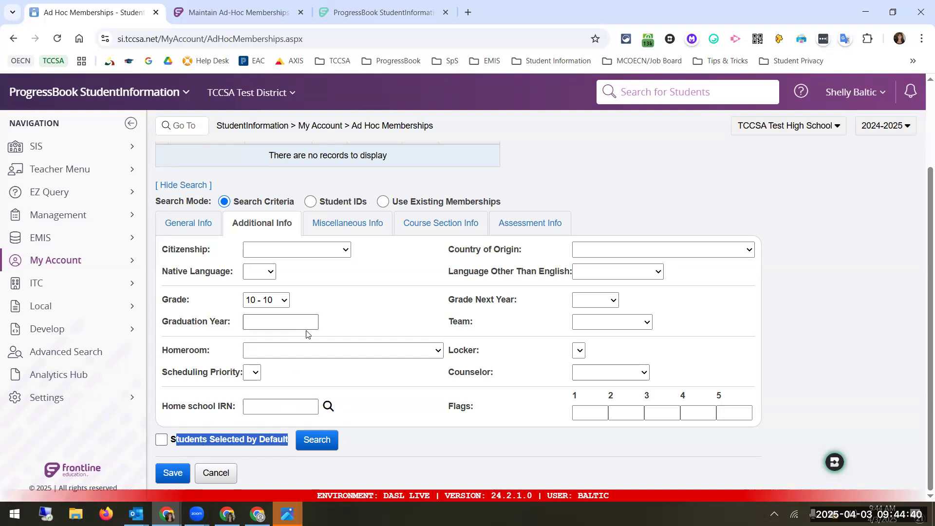
{"action": "left_click", "coordinate": [311, 202]}
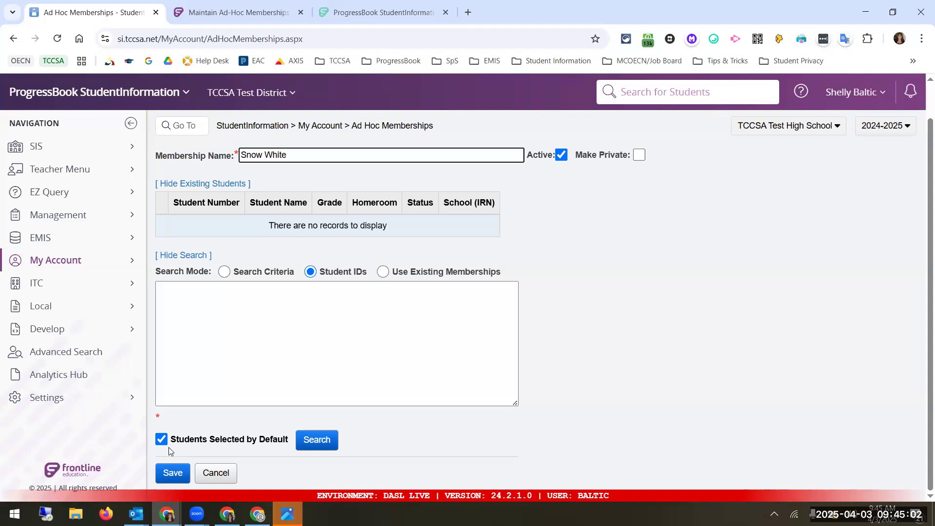
{"action": "left_click", "coordinate": [224, 270]}
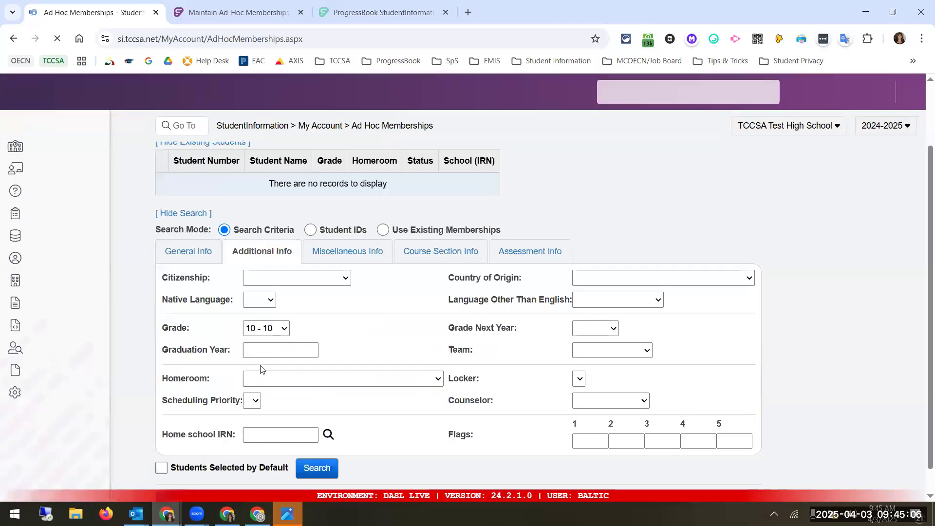
Search for grade 10 students and select the first and fourth students in the results
{"action": "left_click", "coordinate": [316, 440]}
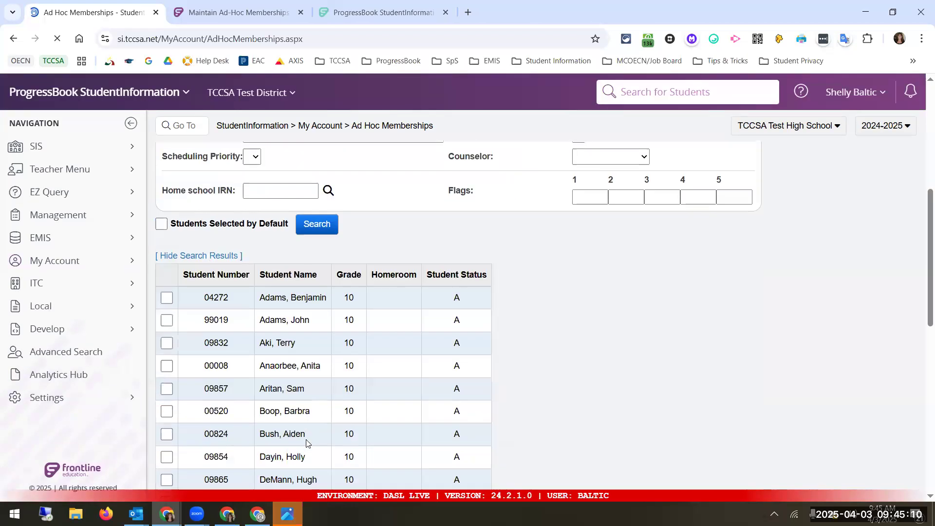
{"action": "scroll", "coordinate": [307, 443], "scroll_direction": "down", "scroll_amount": 3}
{"action": "scroll", "coordinate": [307, 443], "scroll_direction": "up", "scroll_amount": 3}
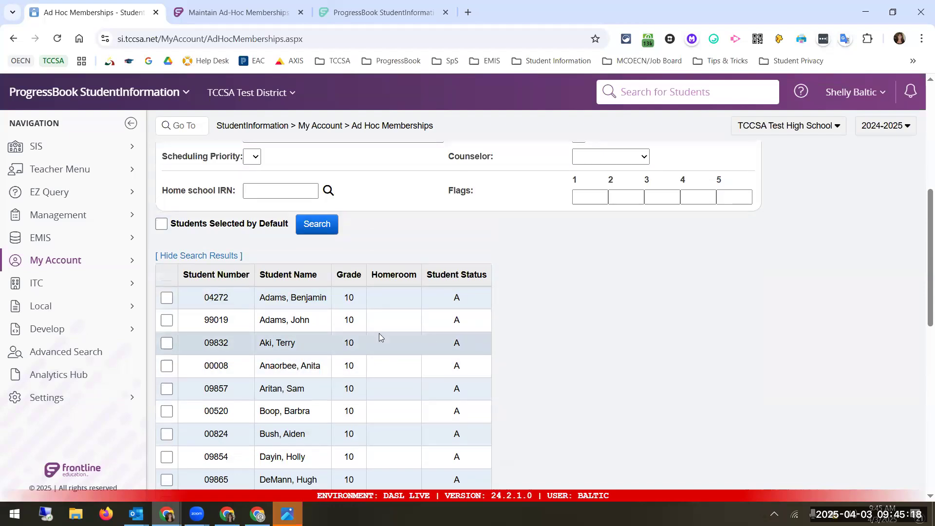
{"action": "left_click", "coordinate": [167, 298]}
{"action": "left_click", "coordinate": [166, 366]}
Review the selected students and add them to the Snow White membership using the Add to Membership option
{"action": "scroll", "coordinate": [349, 396], "scroll_direction": "down", "scroll_amount": 5}
{"action": "scroll", "coordinate": [349, 396], "scroll_direction": "down", "scroll_amount": 5}
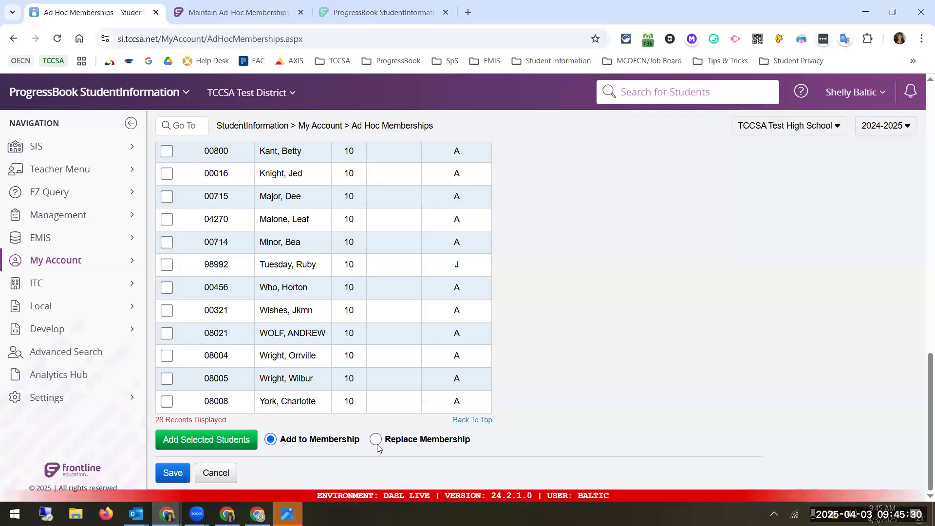
{"action": "scroll", "coordinate": [235, 357], "scroll_direction": "up", "scroll_amount": 6}
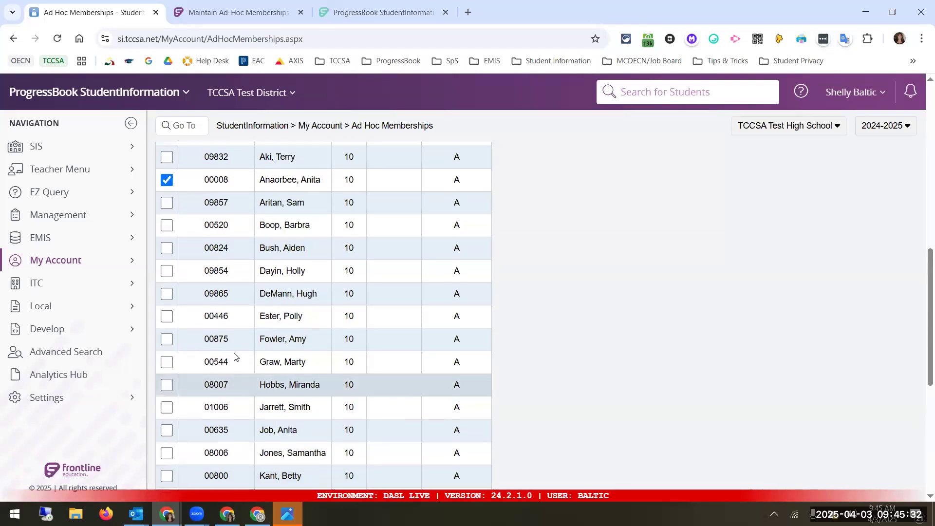
{"action": "scroll", "coordinate": [234, 354], "scroll_direction": "up", "scroll_amount": 3}
{"action": "scroll", "coordinate": [234, 352], "scroll_direction": "down", "scroll_amount": 5}
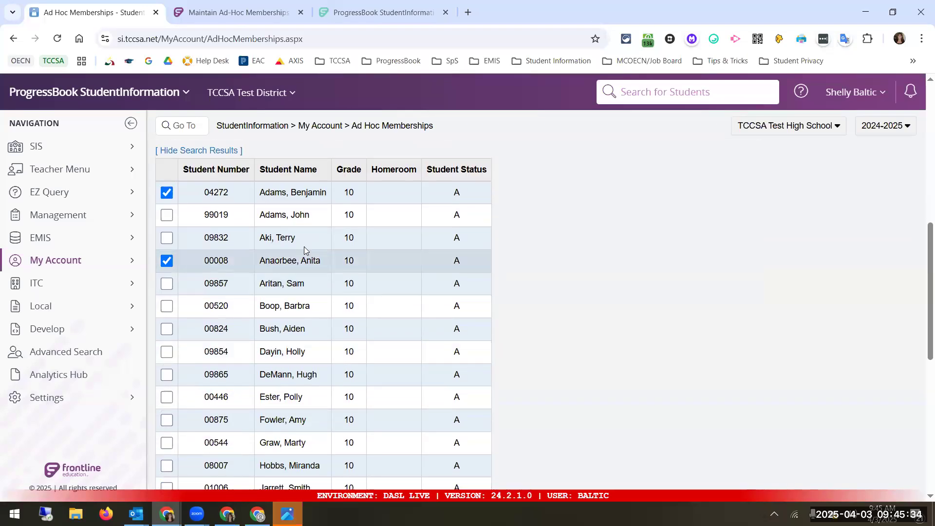
{"action": "scroll", "coordinate": [293, 278], "scroll_direction": "down", "scroll_amount": 6}
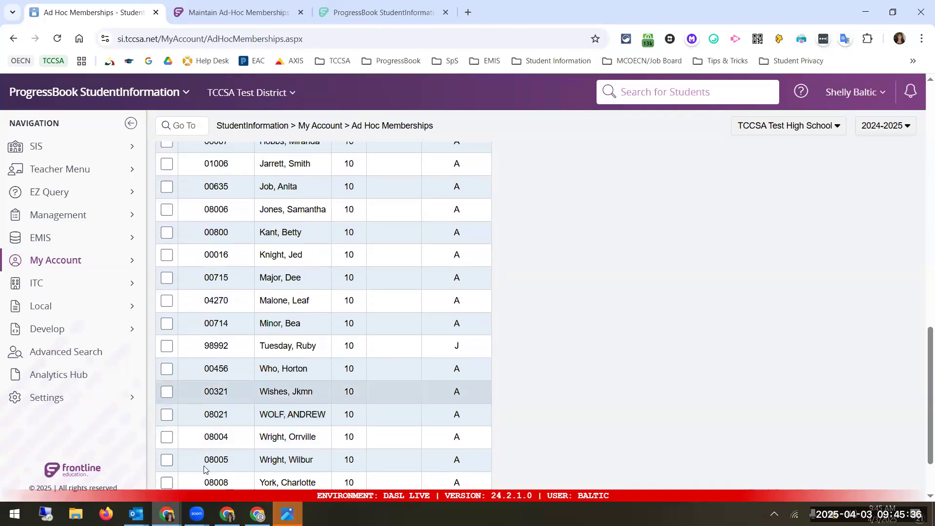
{"action": "scroll", "coordinate": [204, 469], "scroll_direction": "down", "scroll_amount": 2}
{"action": "left_click", "coordinate": [225, 441]}
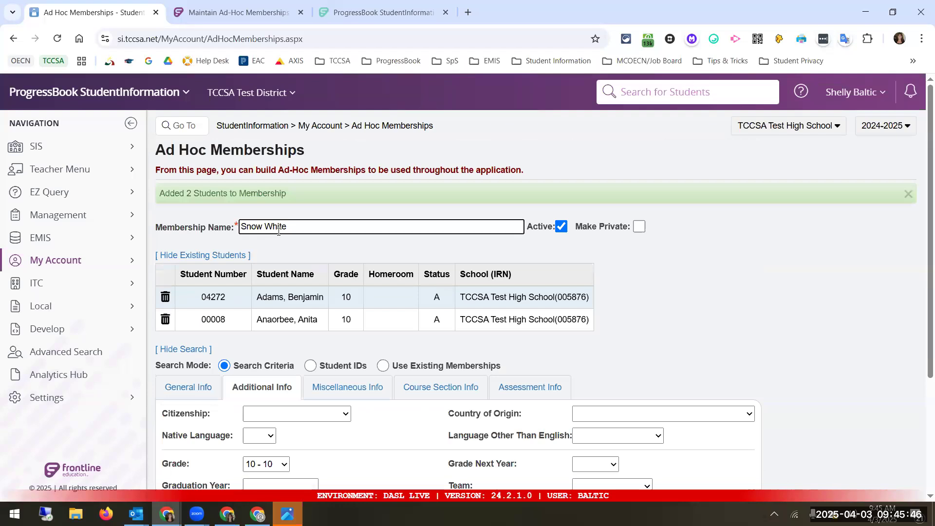
Search for students by the last name dwarf in the General Info criteria
{"action": "left_click", "coordinate": [193, 390]}
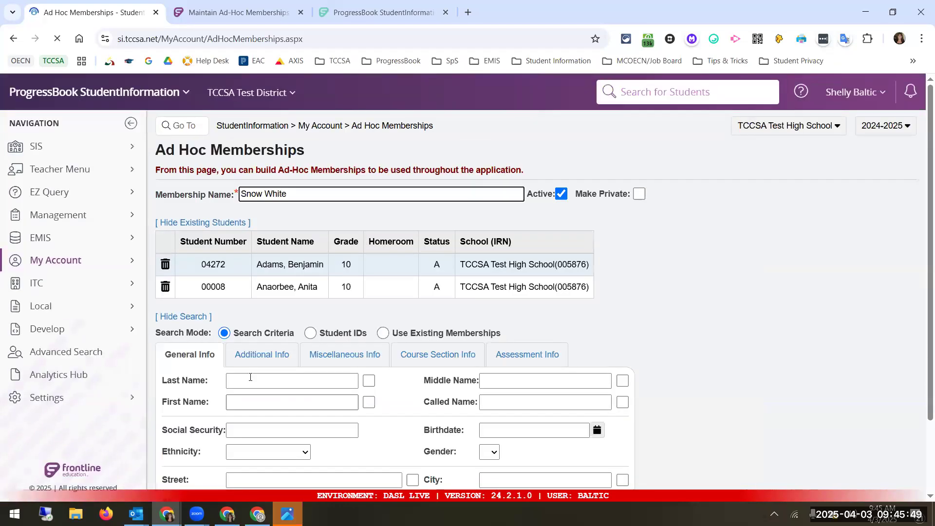
{"action": "left_click", "coordinate": [251, 379]}
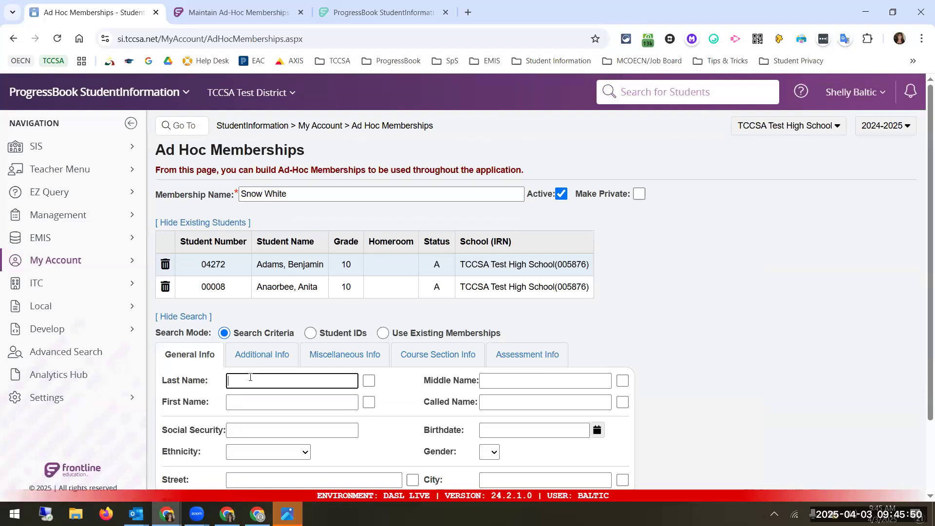
{"action": "type", "text": "dwarf"}
{"action": "key", "text": "Return"}
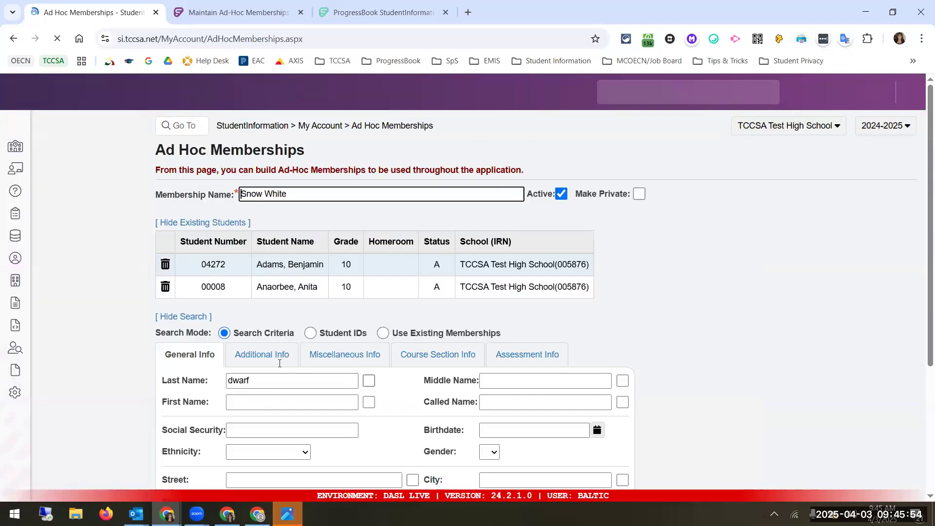
Turn the last-name wildcard option on and off again, and rerun the search for dwarf
{"action": "left_click", "coordinate": [370, 381]}
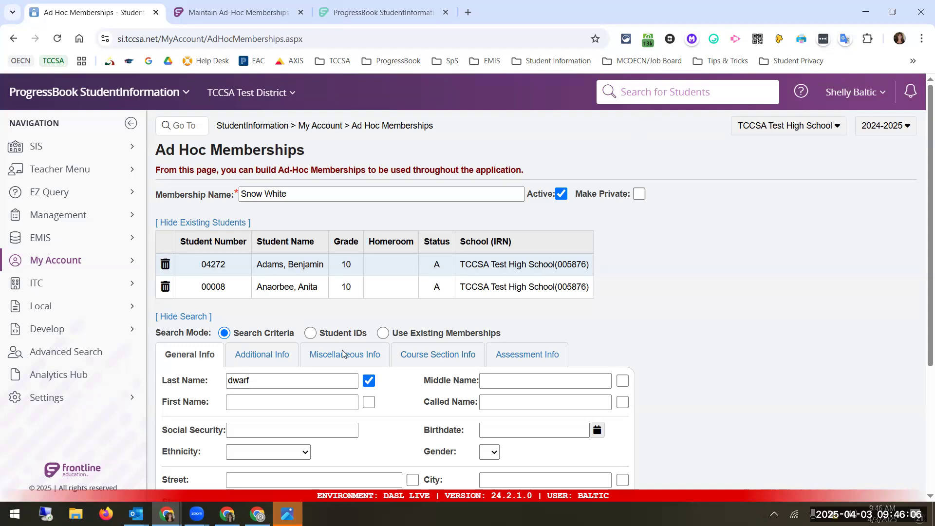
{"action": "scroll", "coordinate": [359, 317], "scroll_direction": "down", "scroll_amount": 2}
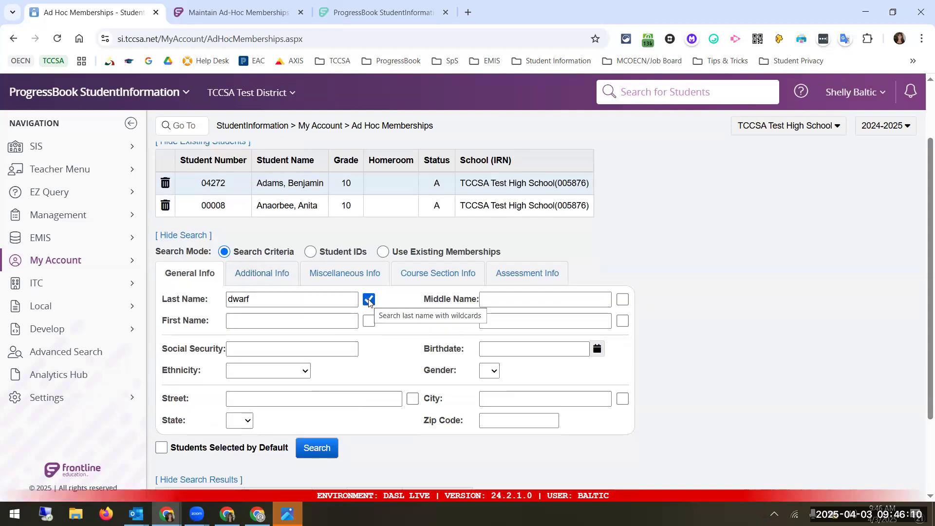
{"action": "left_click", "coordinate": [368, 299]}
{"action": "scroll", "coordinate": [278, 348], "scroll_direction": "down", "scroll_amount": 3}
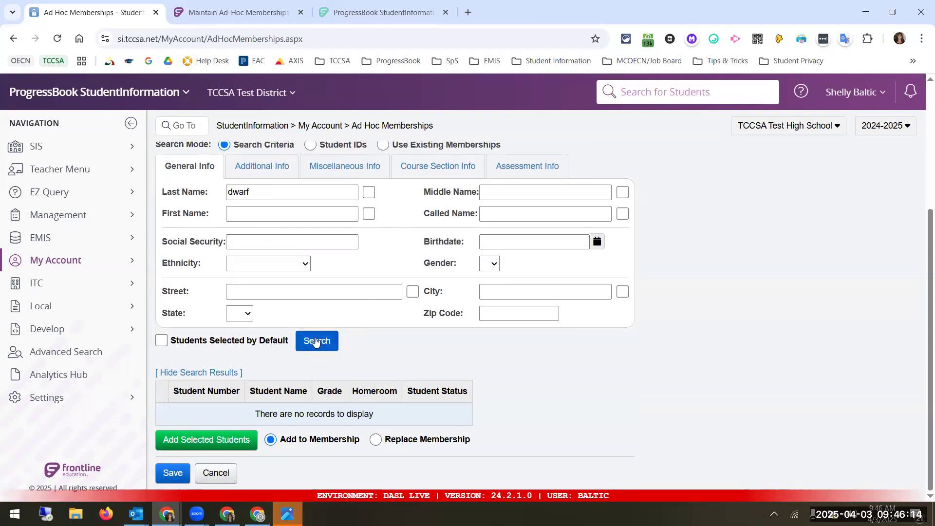
{"action": "left_click", "coordinate": [316, 341]}
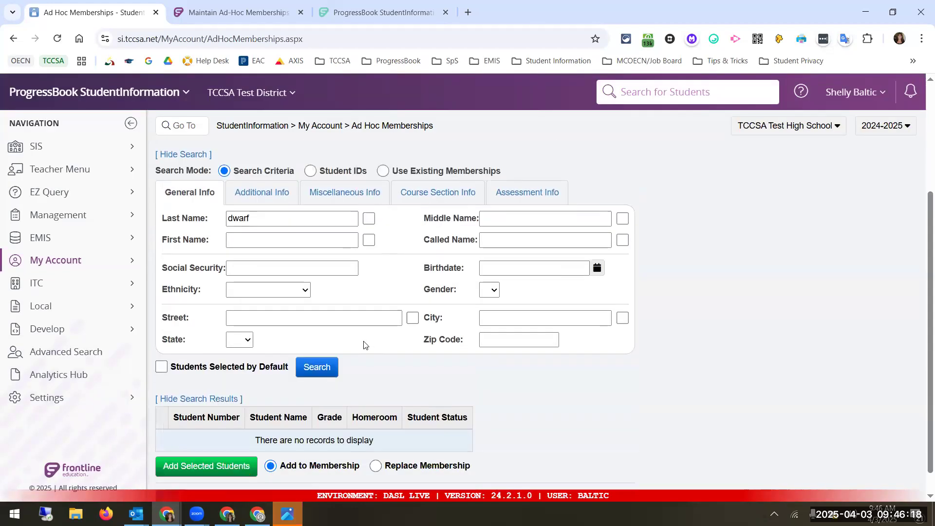
Re-enter dwarf as the last name in the General Info criteria and run the student search
{"action": "scroll", "coordinate": [365, 345], "scroll_direction": "up", "scroll_amount": 3}
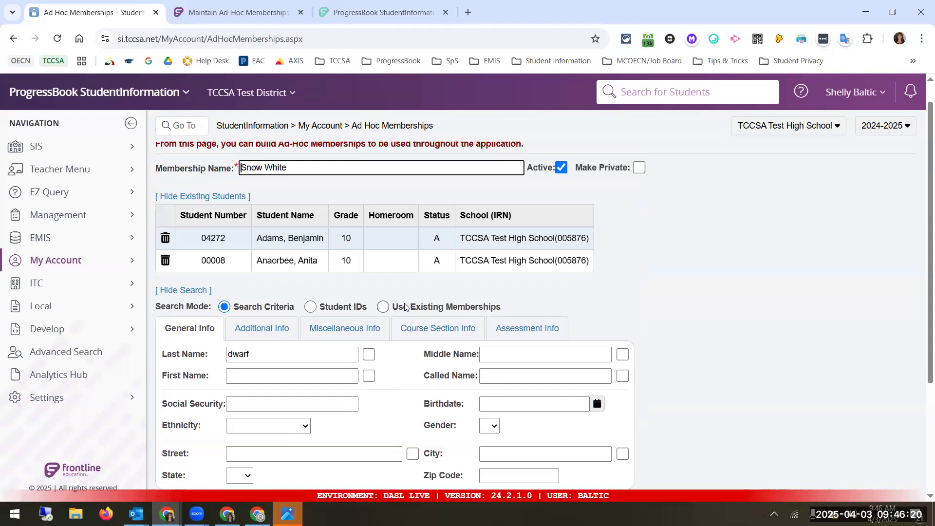
{"action": "scroll", "coordinate": [341, 324], "scroll_direction": "down", "scroll_amount": 3}
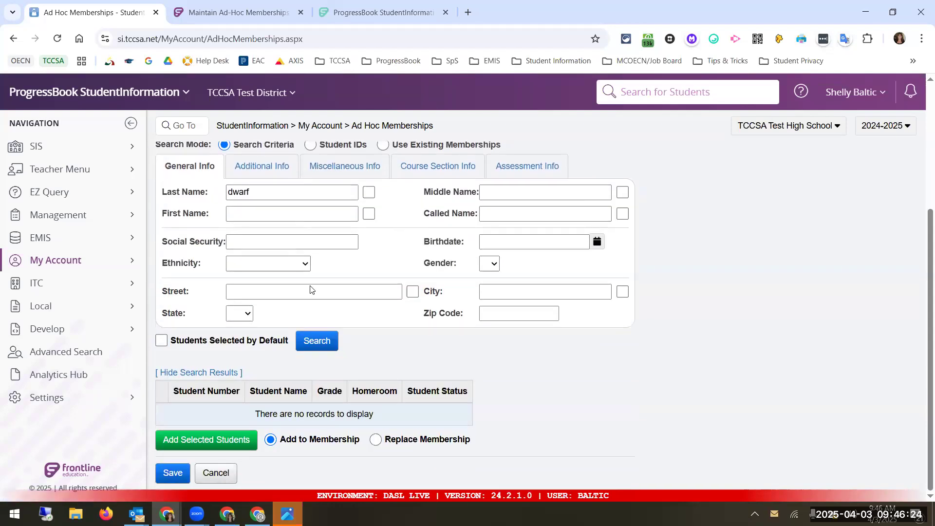
{"action": "scroll", "coordinate": [312, 290], "scroll_direction": "up", "scroll_amount": 2}
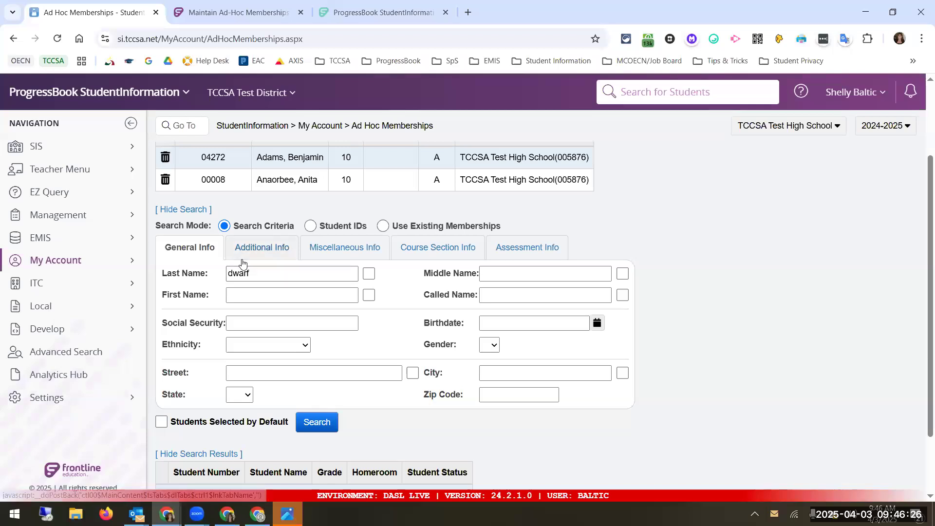
{"action": "scroll", "coordinate": [243, 259], "scroll_direction": "up", "scroll_amount": 2}
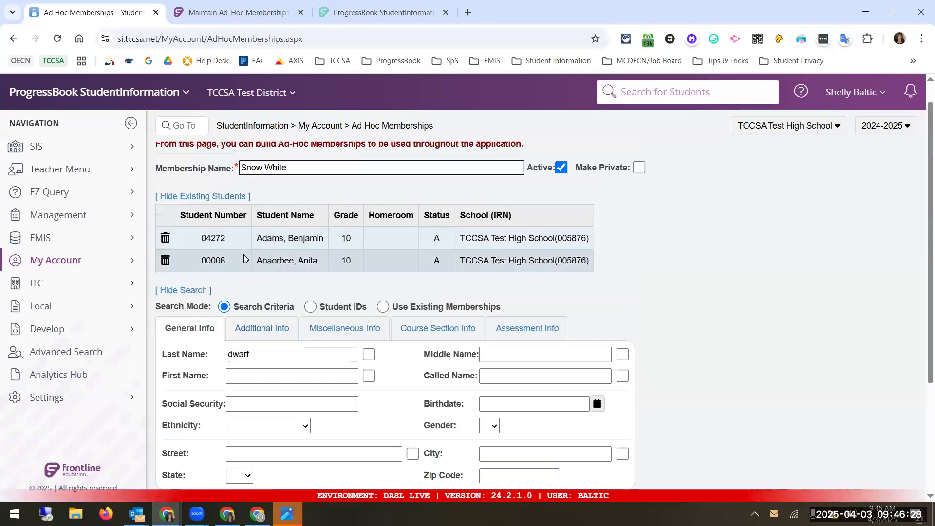
{"action": "scroll", "coordinate": [245, 258], "scroll_direction": "down", "scroll_amount": 2}
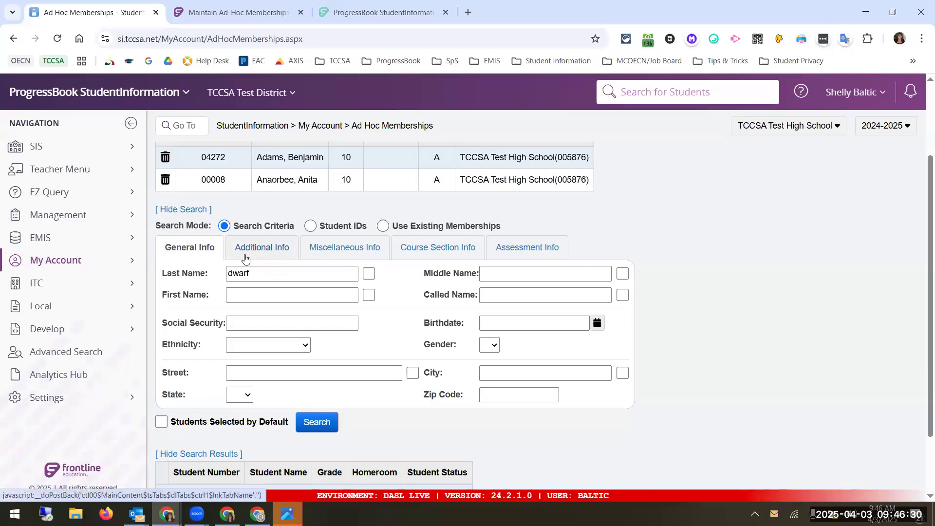
{"action": "scroll", "coordinate": [317, 280], "scroll_direction": "up", "scroll_amount": 2}
{"action": "left_click_drag", "start_coordinate": [258, 354], "coordinate": [189, 347]}
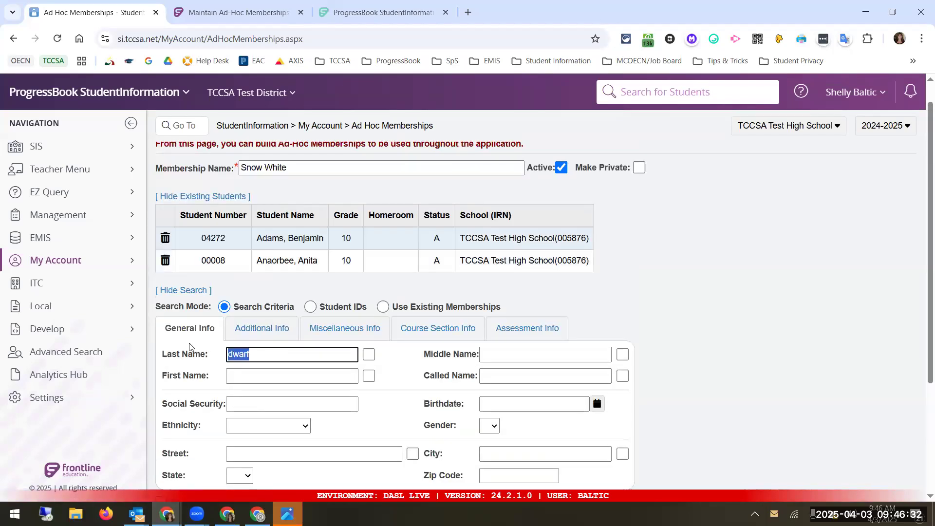
{"action": "type", "text": "drw"}
{"action": "type", "text": "a"}
{"action": "key", "text": "BackSpace"}
{"action": "key", "text": "BackSpace"}
{"action": "key", "text": "BackSpace"}
{"action": "type", "text": "war"}
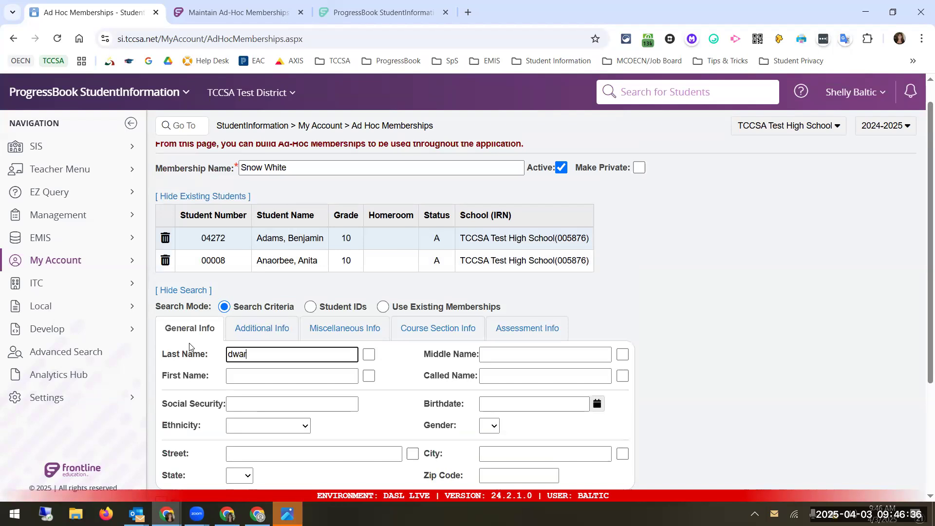
{"action": "type", "text": "f"}
{"action": "key", "text": "Return"}
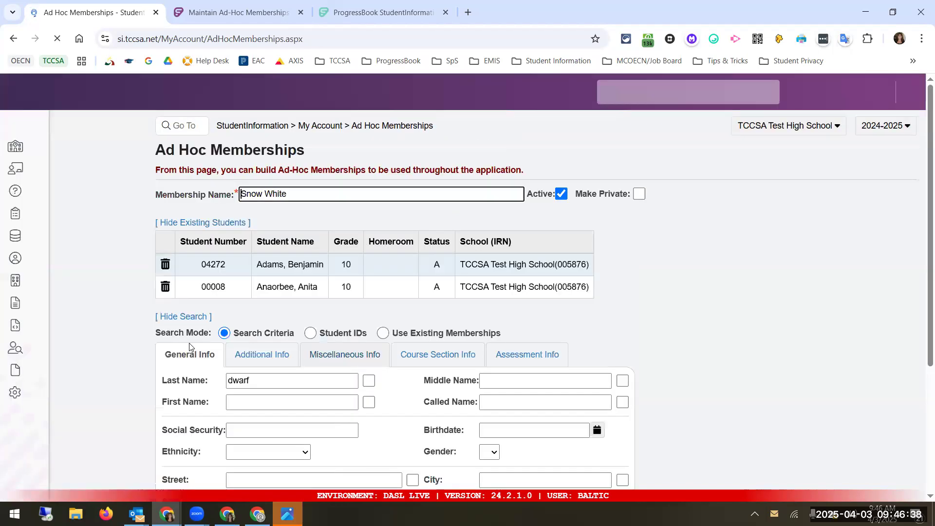
Check the search results and rerun the membership search with the same last-name criterion
{"action": "scroll", "coordinate": [209, 362], "scroll_direction": "down", "scroll_amount": 1}
{"action": "scroll", "coordinate": [210, 361], "scroll_direction": "down", "scroll_amount": 2}
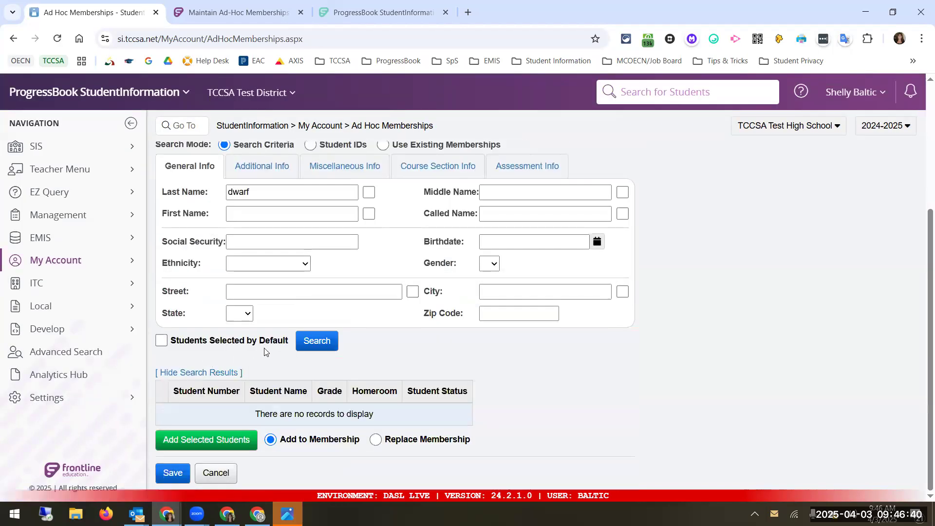
{"action": "left_click", "coordinate": [305, 342]}
{"action": "scroll", "coordinate": [205, 357], "scroll_direction": "up", "scroll_amount": 3}
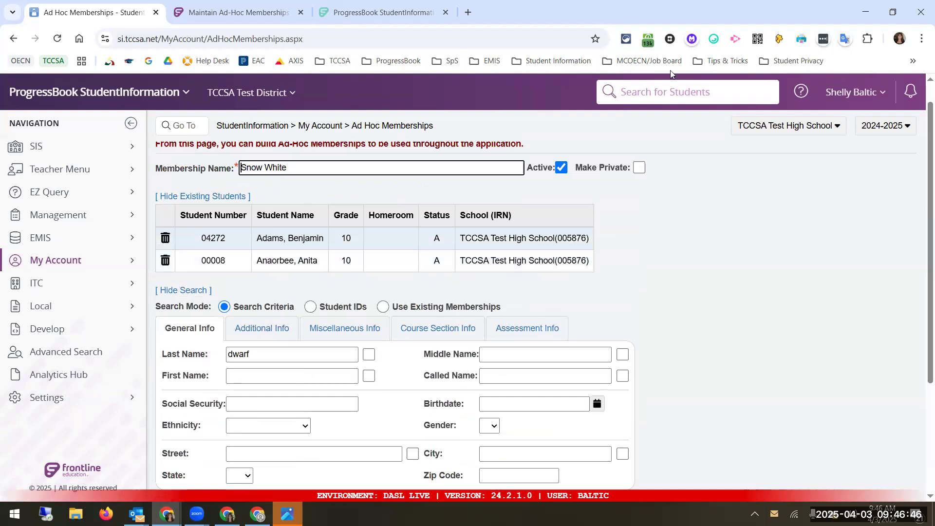
Look up dwarf in the site-wide student search
{"action": "left_click", "coordinate": [651, 95]}
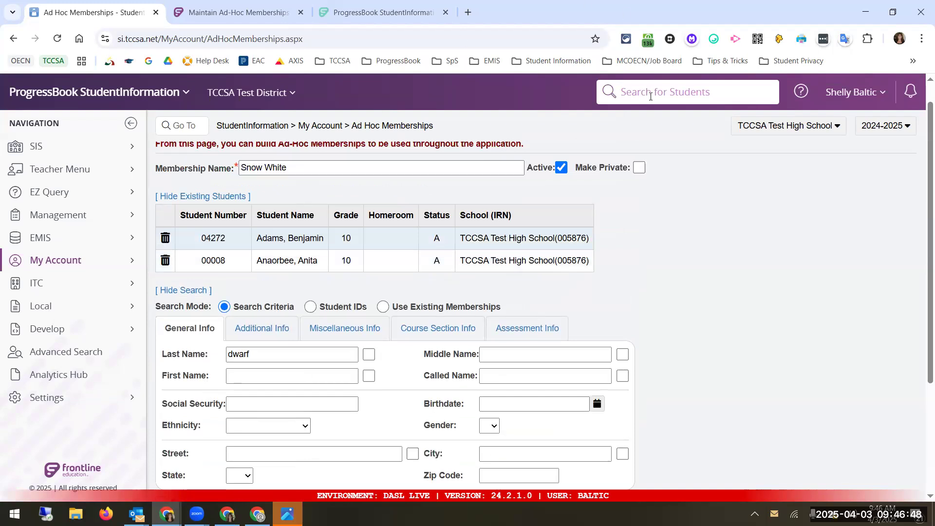
{"action": "type", "text": "dwar"}
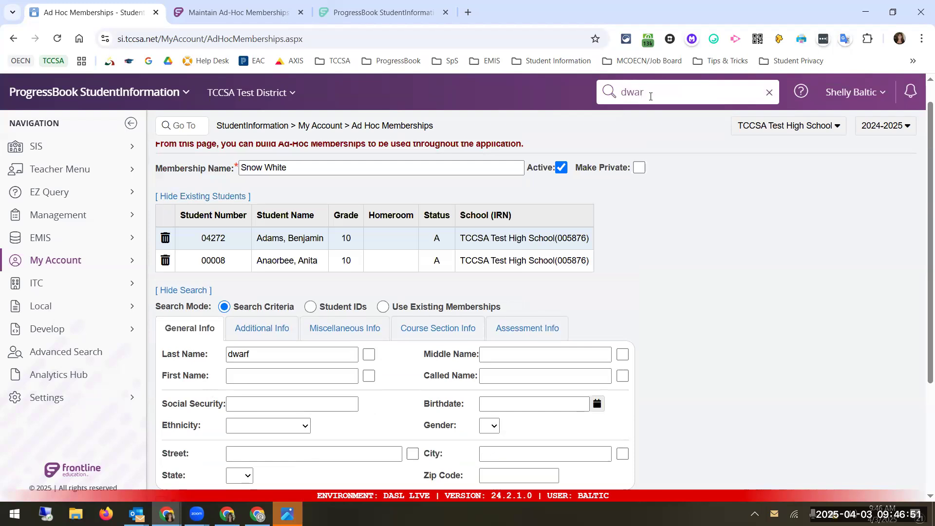
{"action": "key", "text": "Return"}
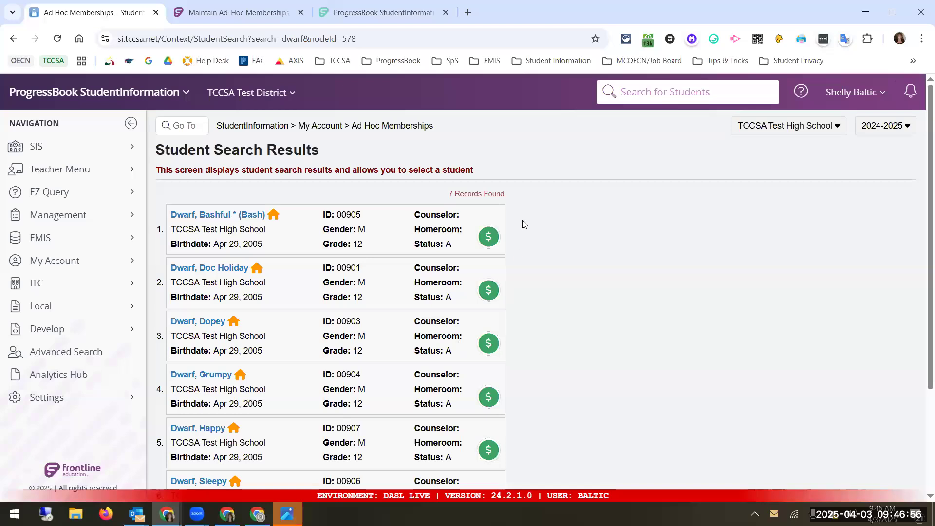
Return to the Ad Hoc Memberships list, include public and private memberships, and open Snow White for editing
{"action": "left_click", "coordinate": [97, 261]}
{"action": "left_click", "coordinate": [227, 137]}
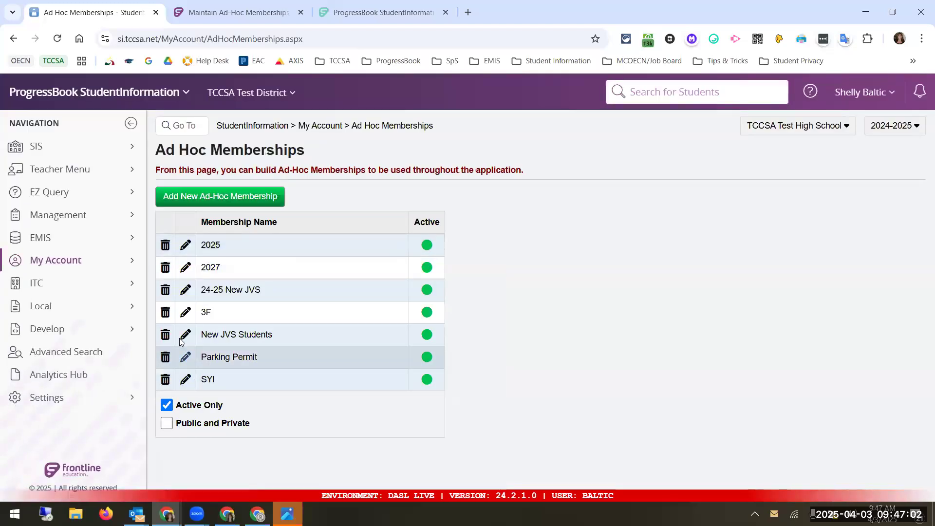
{"action": "left_click", "coordinate": [167, 423]}
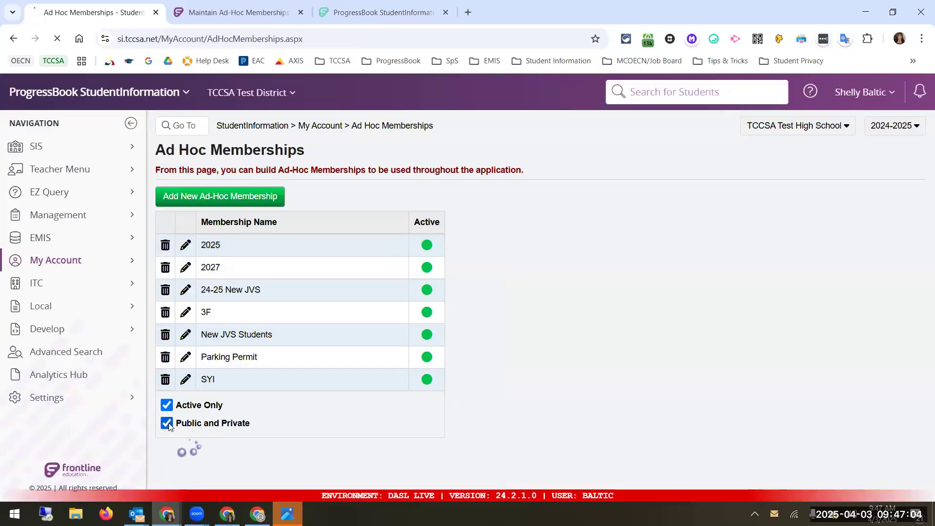
{"action": "scroll", "coordinate": [185, 401], "scroll_direction": "down", "scroll_amount": 2}
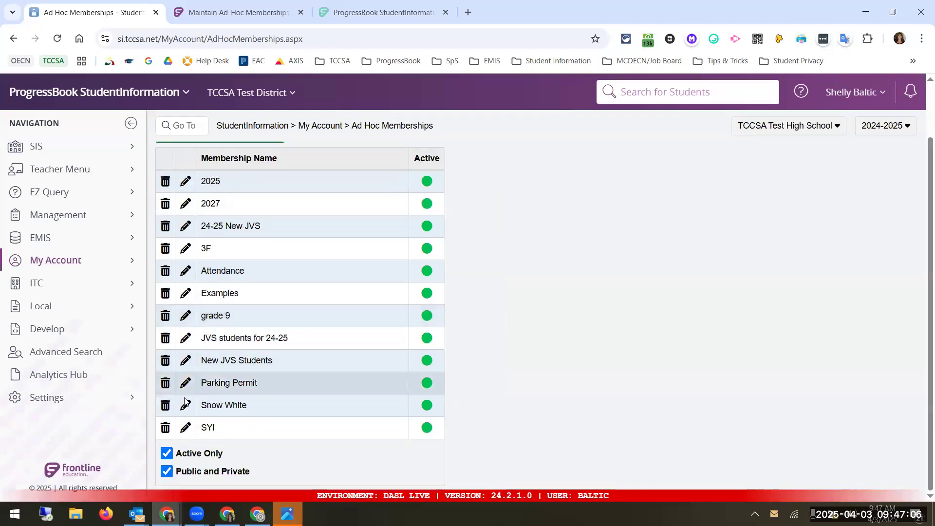
{"action": "left_click", "coordinate": [185, 405]}
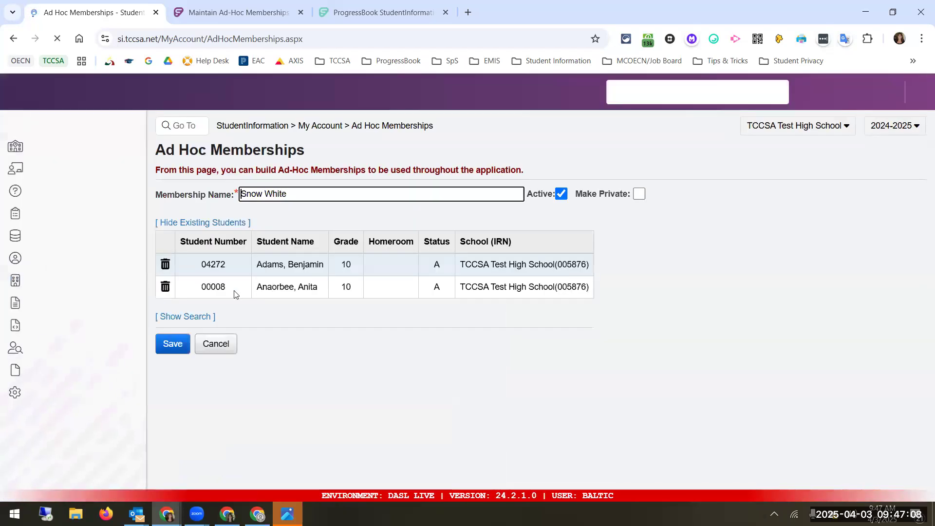
Show the student search for the Snow White membership and view its Additional Info criteria
{"action": "left_click", "coordinate": [185, 316]}
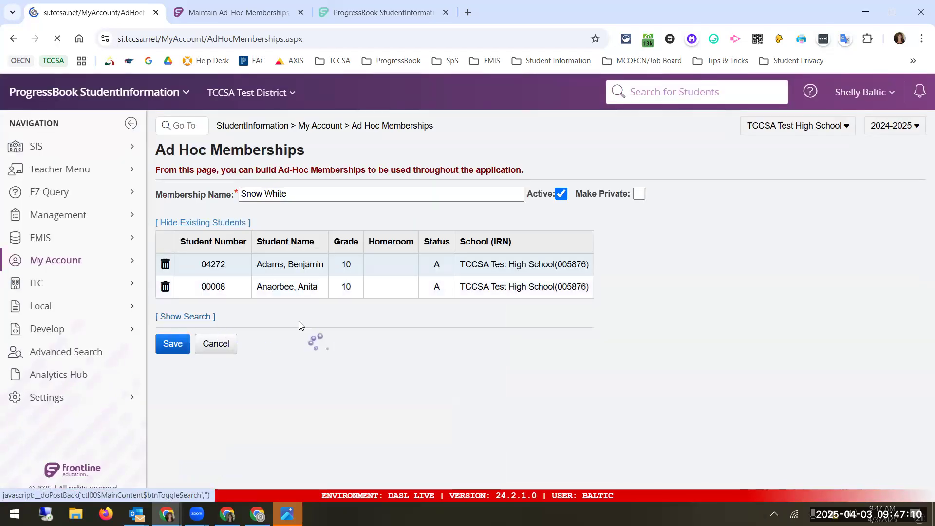
{"action": "left_click", "coordinate": [274, 362]}
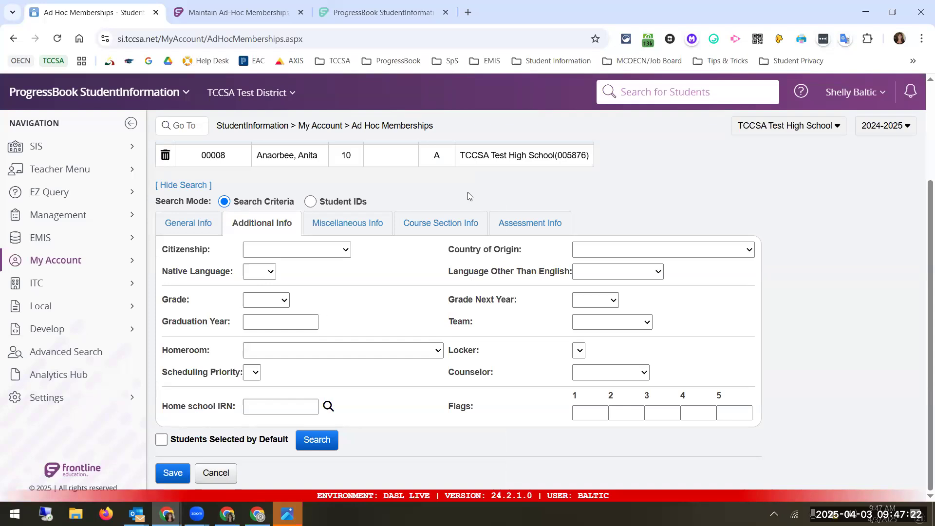
{"action": "scroll", "coordinate": [468, 194], "scroll_direction": "up", "scroll_amount": 2}
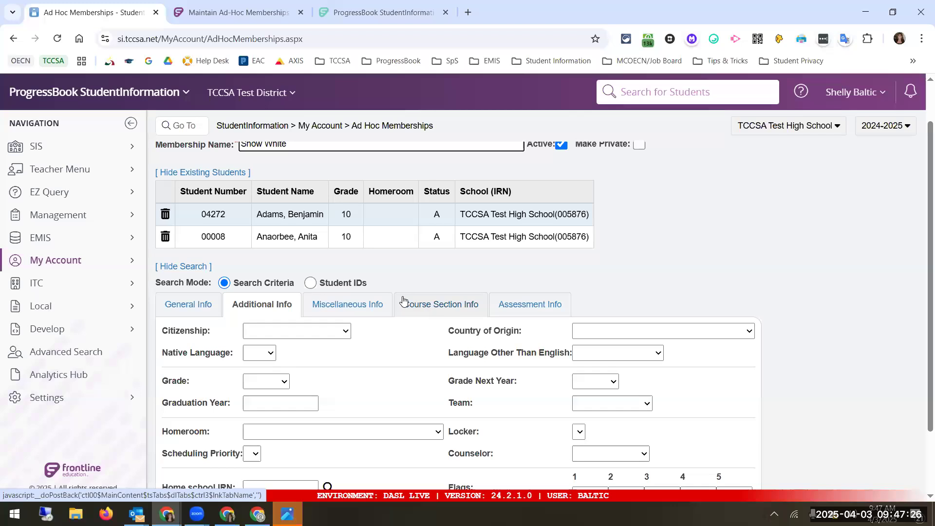
{"action": "scroll", "coordinate": [403, 302], "scroll_direction": "down", "scroll_amount": 2}
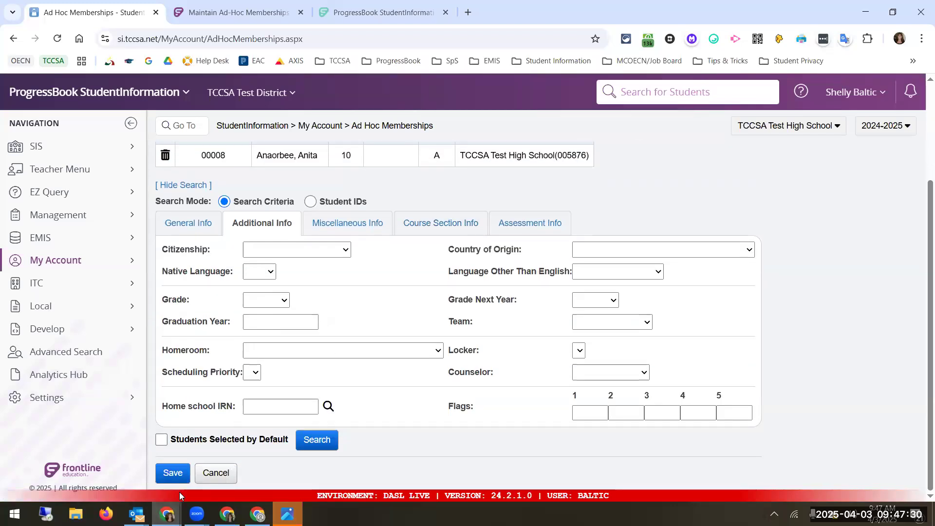
Search for students with the last name dwarf using the General Info criteria
{"action": "left_click", "coordinate": [192, 230]}
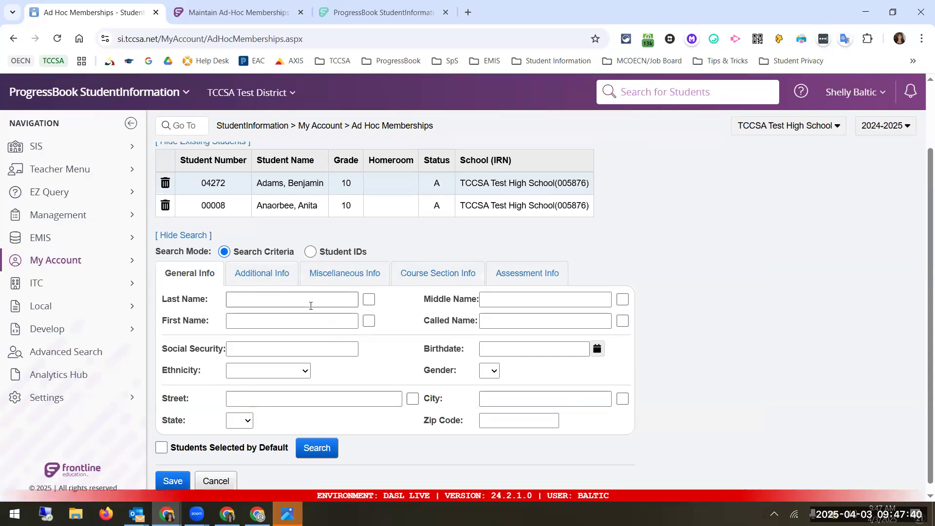
{"action": "left_click", "coordinate": [286, 300]}
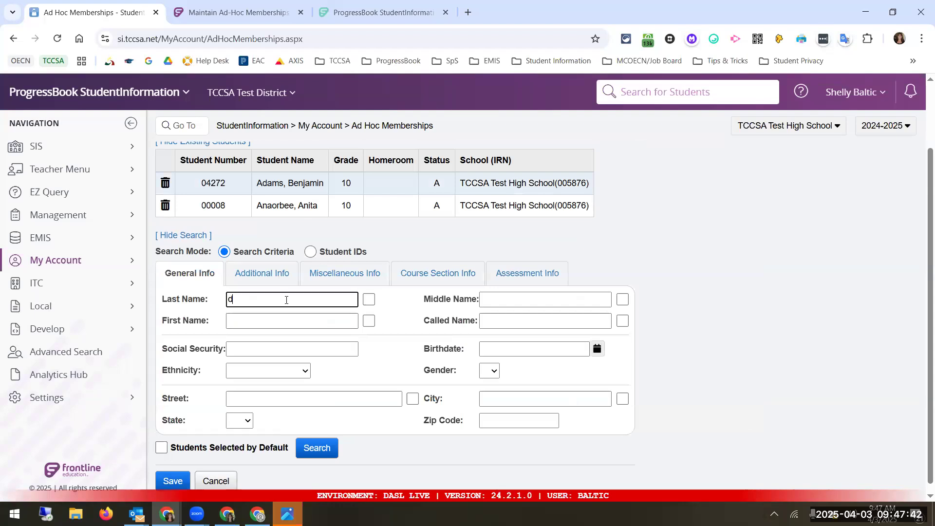
{"action": "key", "text": "Return"}
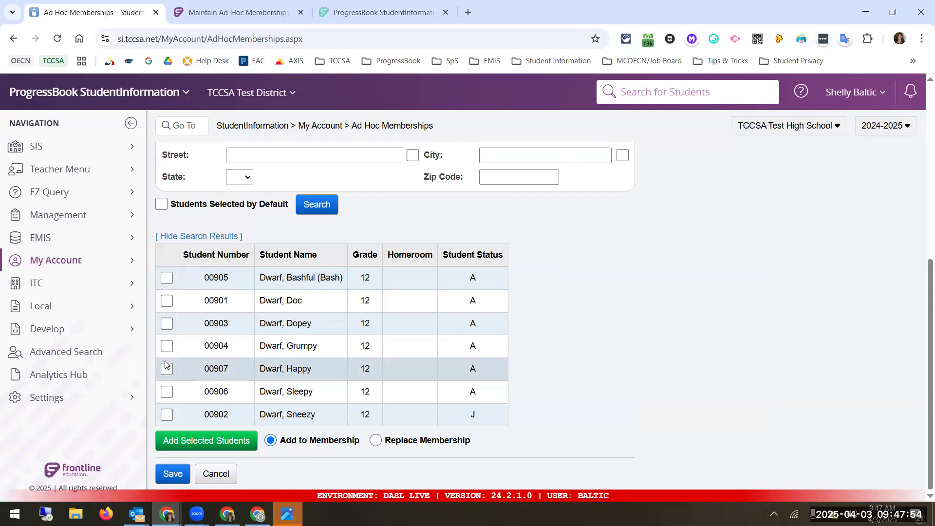
Review the Students Selected by Default option, the existing members and the search results
{"action": "left_click_drag", "start_coordinate": [168, 204], "coordinate": [179, 204]}
{"action": "left_click_drag", "start_coordinate": [239, 209], "coordinate": [284, 204]}
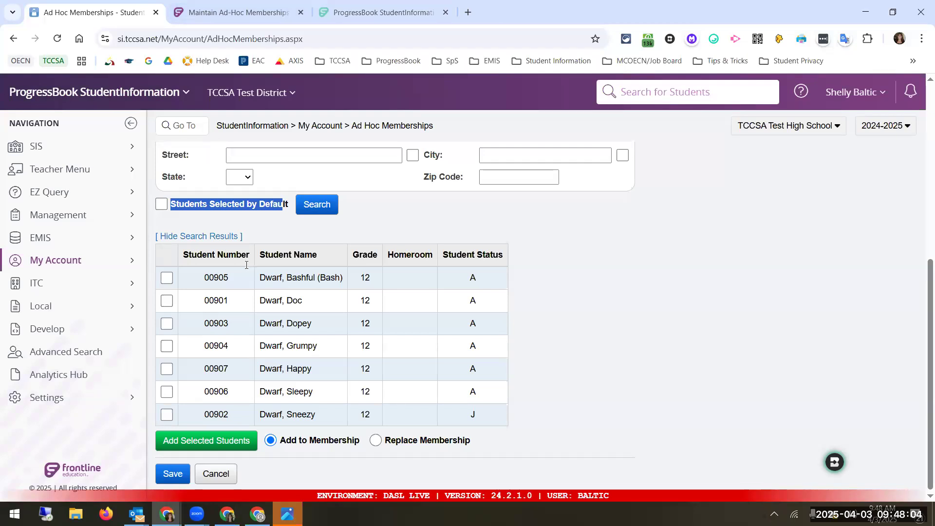
{"action": "scroll", "coordinate": [376, 321], "scroll_direction": "up", "scroll_amount": 5}
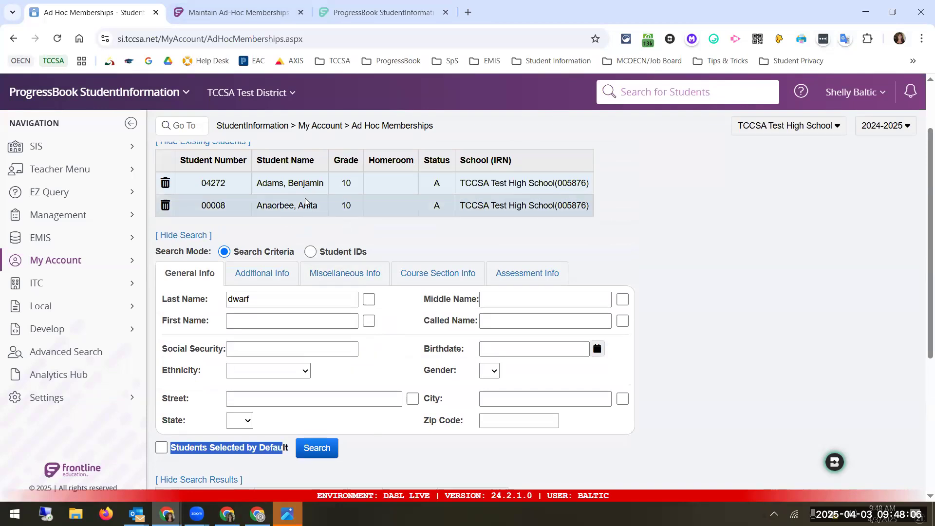
{"action": "scroll", "coordinate": [292, 214], "scroll_direction": "down", "scroll_amount": 5}
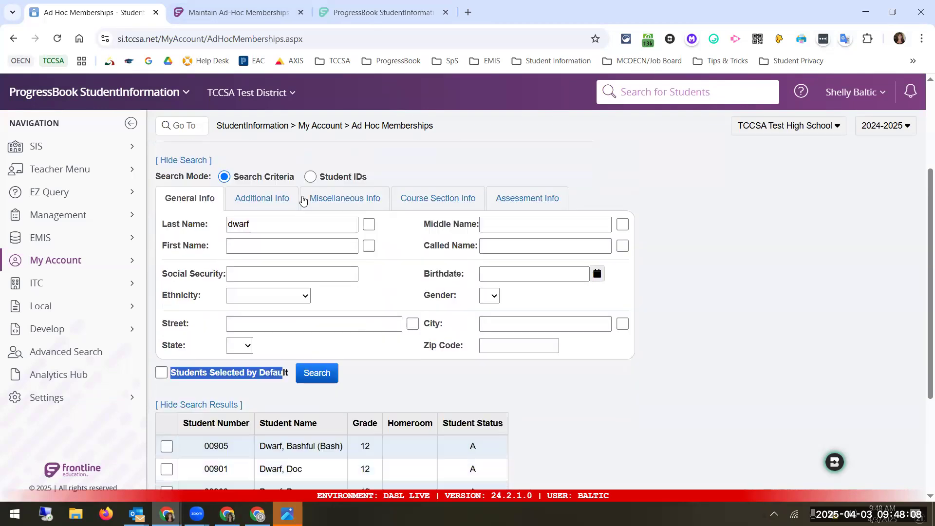
{"action": "scroll", "coordinate": [281, 229], "scroll_direction": "up", "scroll_amount": 3}
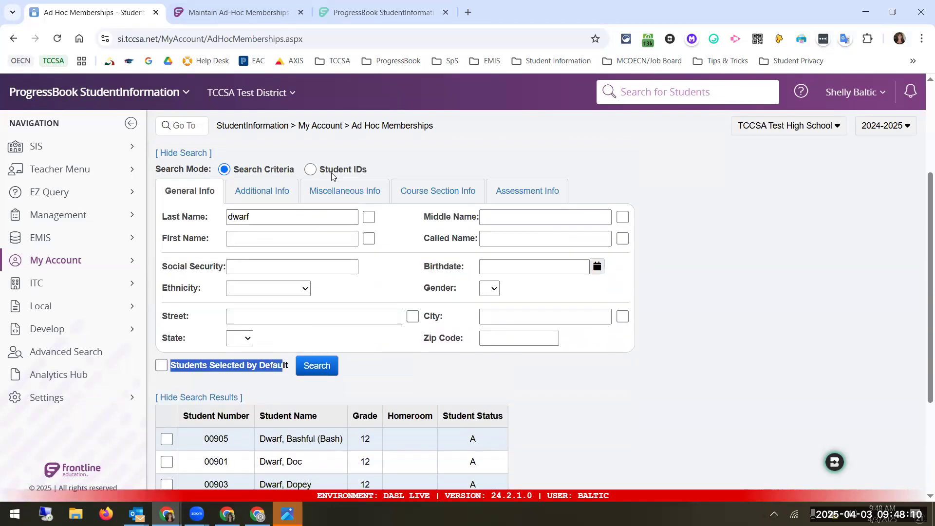
{"action": "scroll", "coordinate": [282, 229], "scroll_direction": "down", "scroll_amount": 3}
Select all seven students in the dwarf search results
{"action": "left_click", "coordinate": [167, 276]}
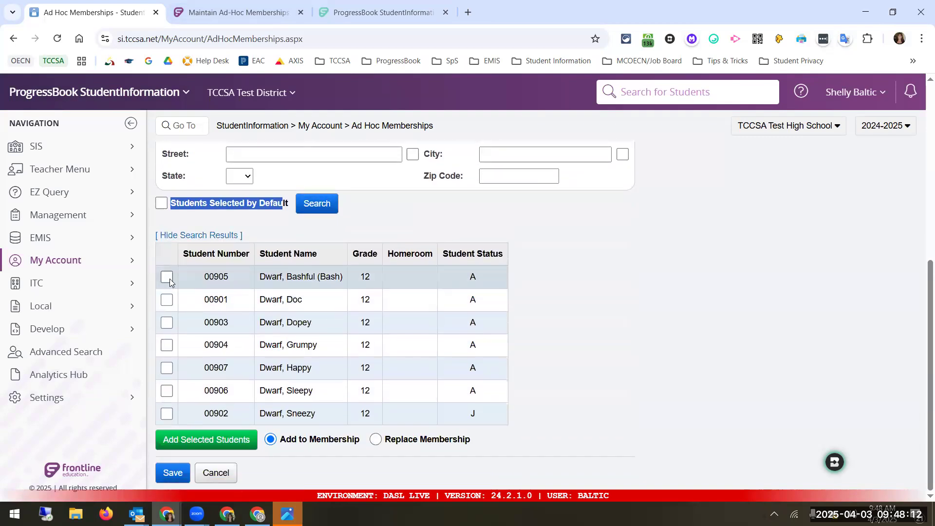
{"action": "left_click", "coordinate": [167, 300]}
{"action": "left_click", "coordinate": [168, 324]}
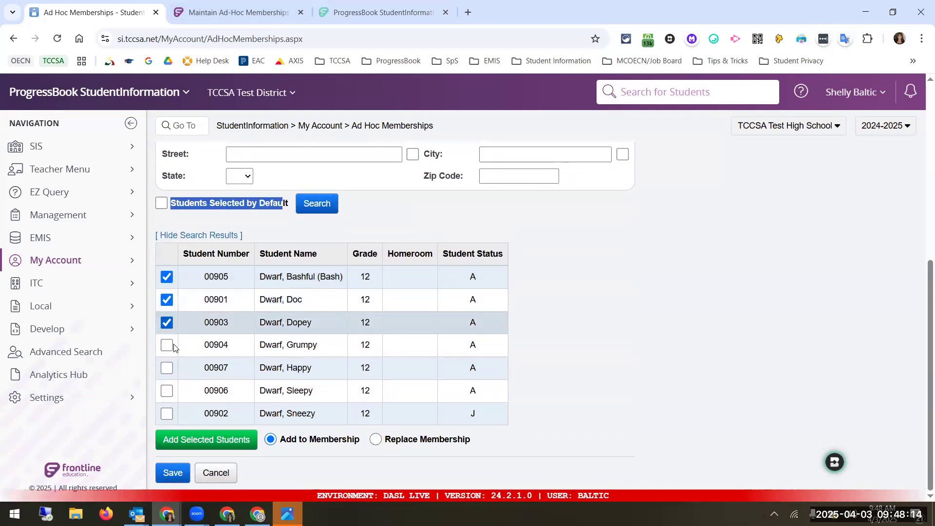
{"action": "left_click", "coordinate": [166, 346]}
{"action": "left_click", "coordinate": [166, 368]}
{"action": "left_click", "coordinate": [166, 392]}
{"action": "left_click", "coordinate": [167, 414]}
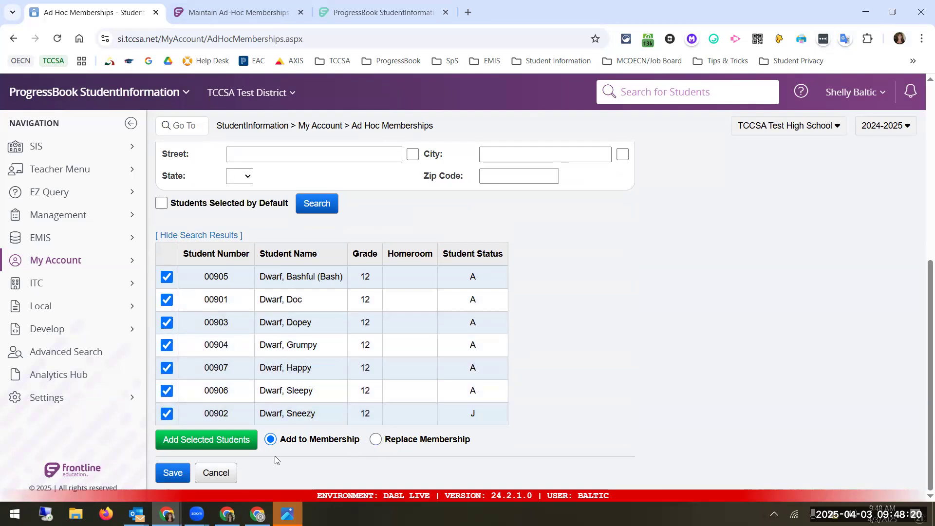
Replace the existing Snow White members with the selected students using the Replace Membership option
{"action": "scroll", "coordinate": [324, 447], "scroll_direction": "up", "scroll_amount": 7}
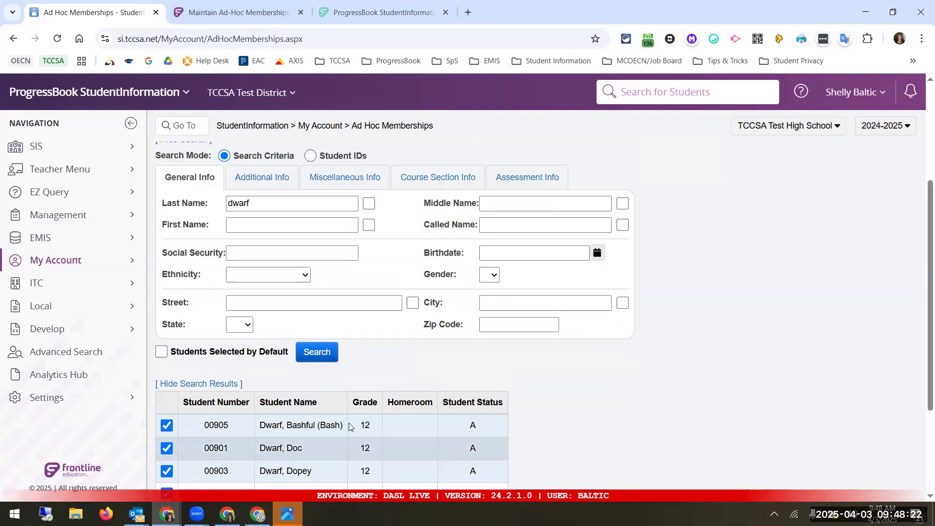
{"action": "scroll", "coordinate": [300, 308], "scroll_direction": "down", "scroll_amount": 7}
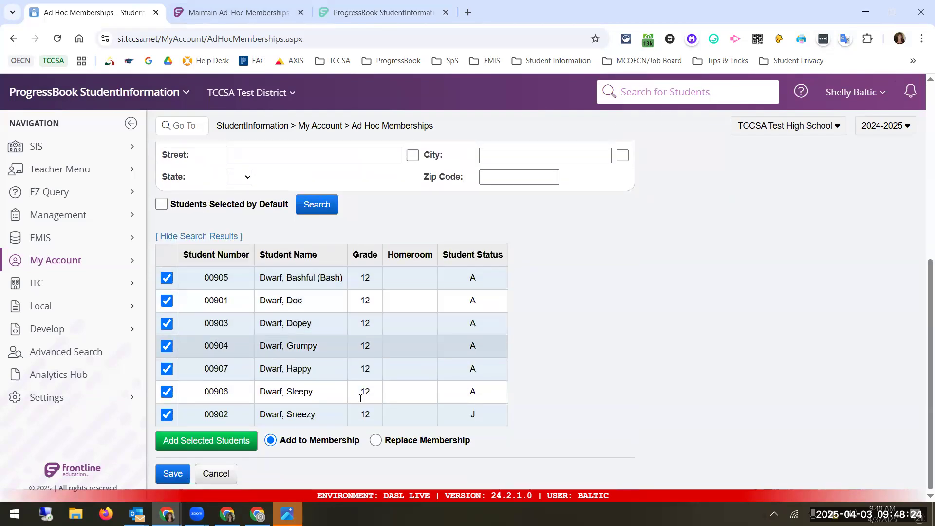
{"action": "left_click", "coordinate": [377, 441]}
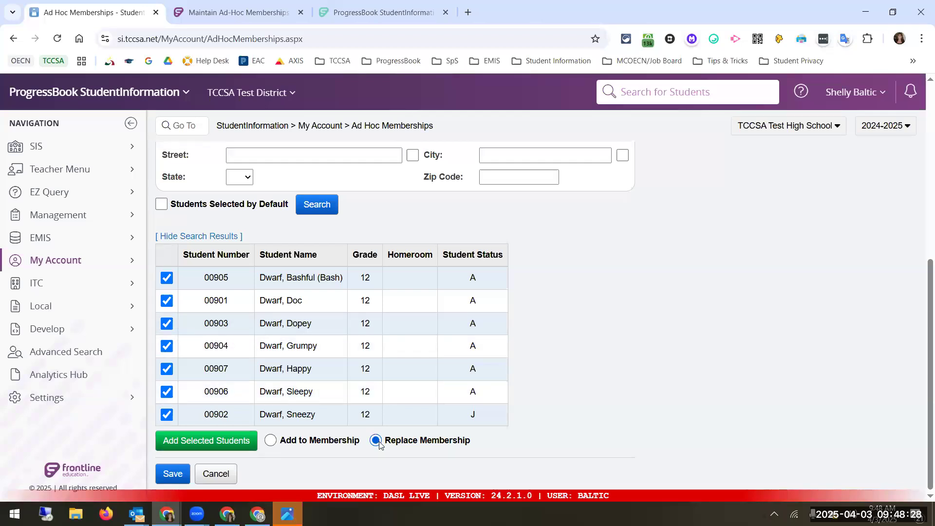
{"action": "left_click", "coordinate": [213, 444]}
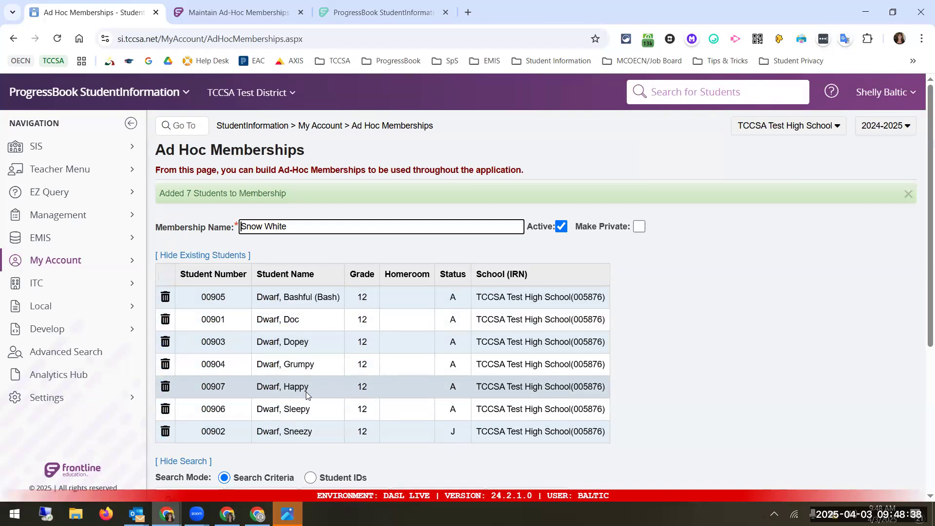
Search again for students with the last name dwarf and compare the results with the existing Snow White members
{"action": "scroll", "coordinate": [310, 389], "scroll_direction": "down", "scroll_amount": 5}
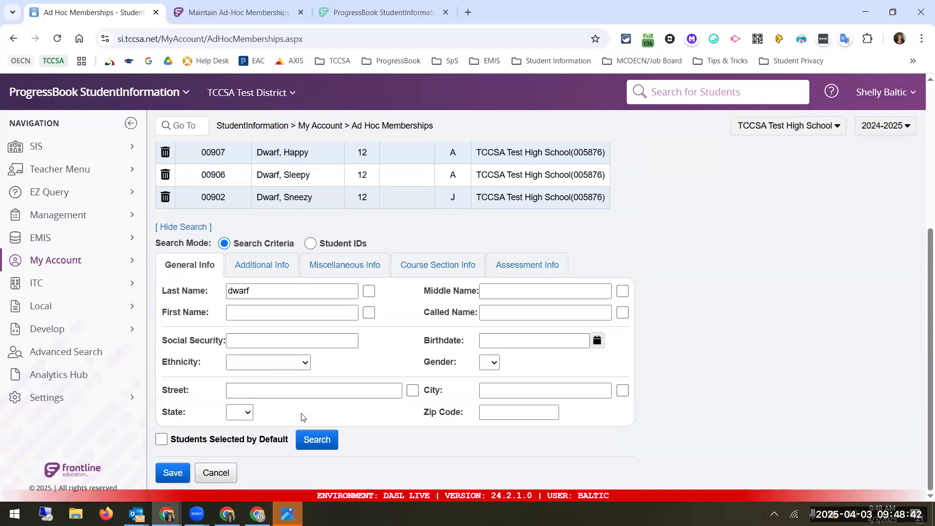
{"action": "left_click", "coordinate": [313, 440]}
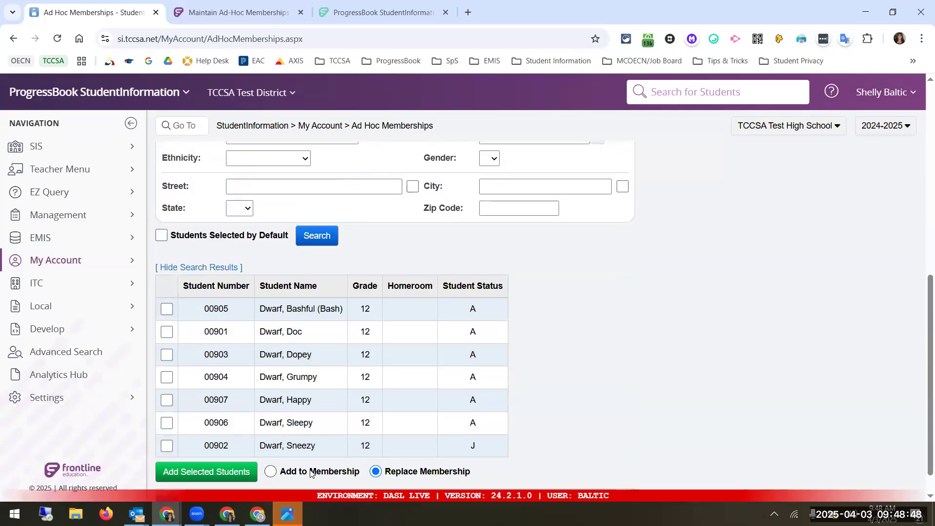
{"action": "scroll", "coordinate": [347, 461], "scroll_direction": "up", "scroll_amount": 7}
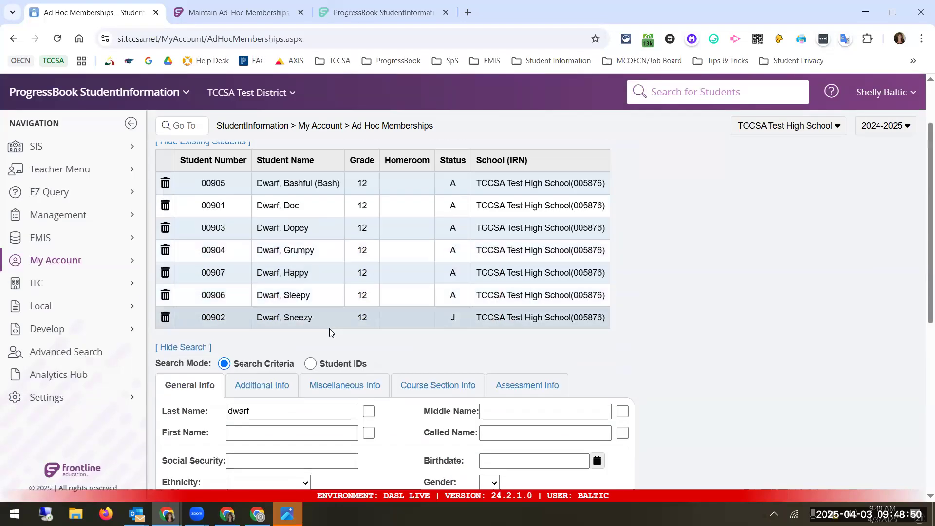
{"action": "scroll", "coordinate": [447, 354], "scroll_direction": "down", "scroll_amount": 7}
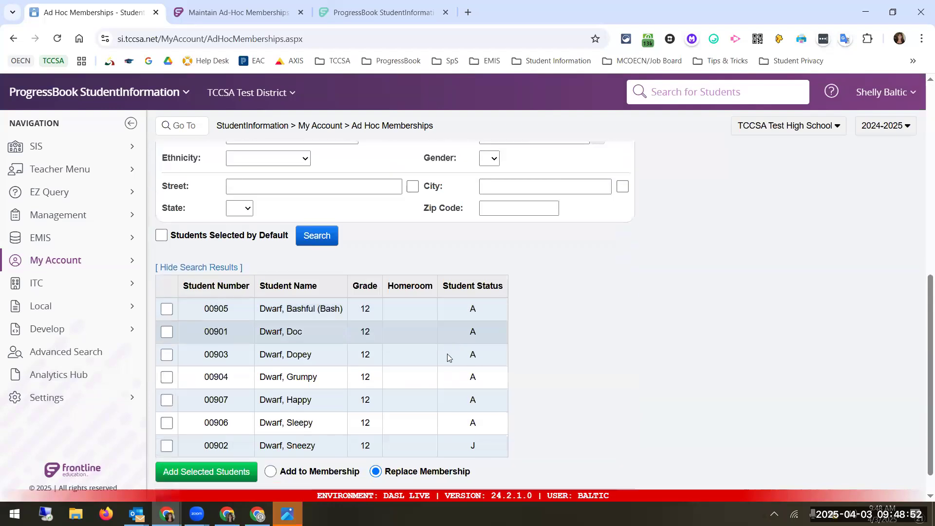
{"action": "scroll", "coordinate": [447, 354], "scroll_direction": "down", "scroll_amount": 1}
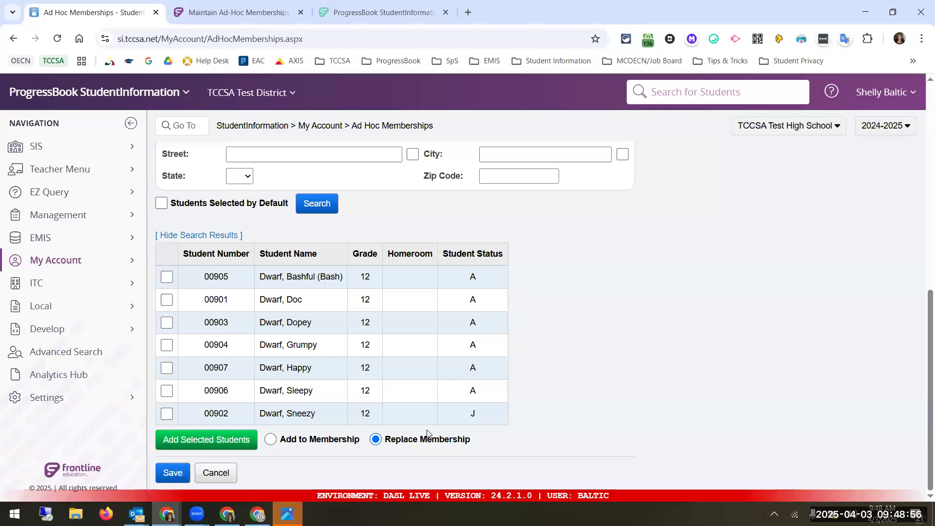
{"action": "scroll", "coordinate": [426, 433], "scroll_direction": "up", "scroll_amount": 8}
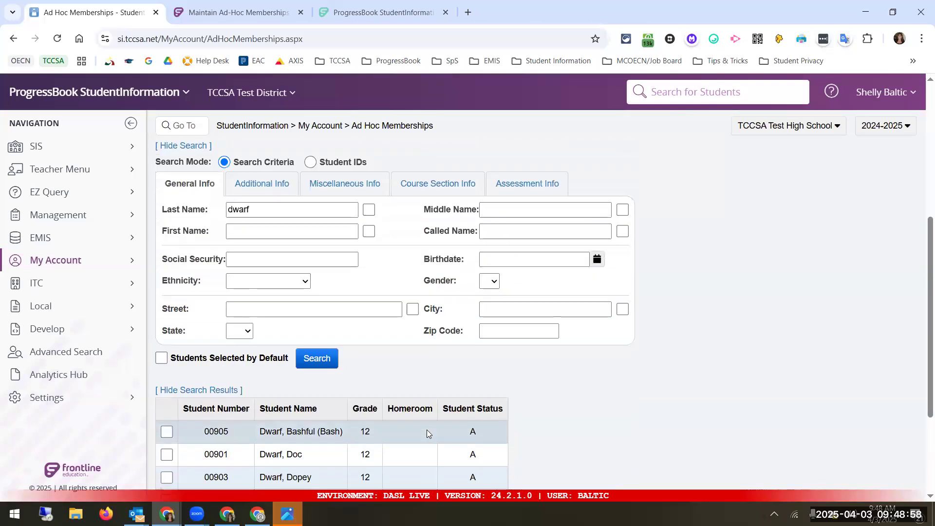
{"action": "scroll", "coordinate": [194, 370], "scroll_direction": "up", "scroll_amount": 1}
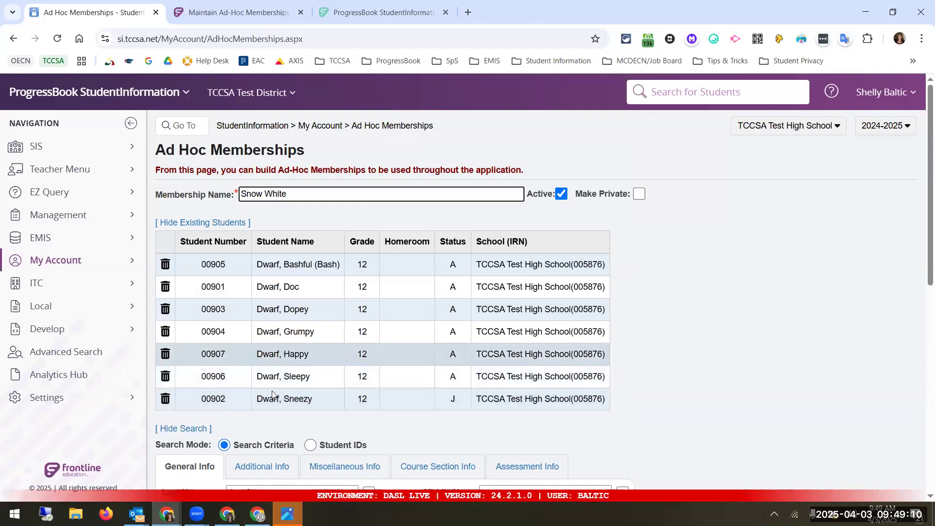
Remove the student with status J from the Snow White membership and return to the list of ad hoc memberships
{"action": "scroll", "coordinate": [296, 381], "scroll_direction": "down", "scroll_amount": 2}
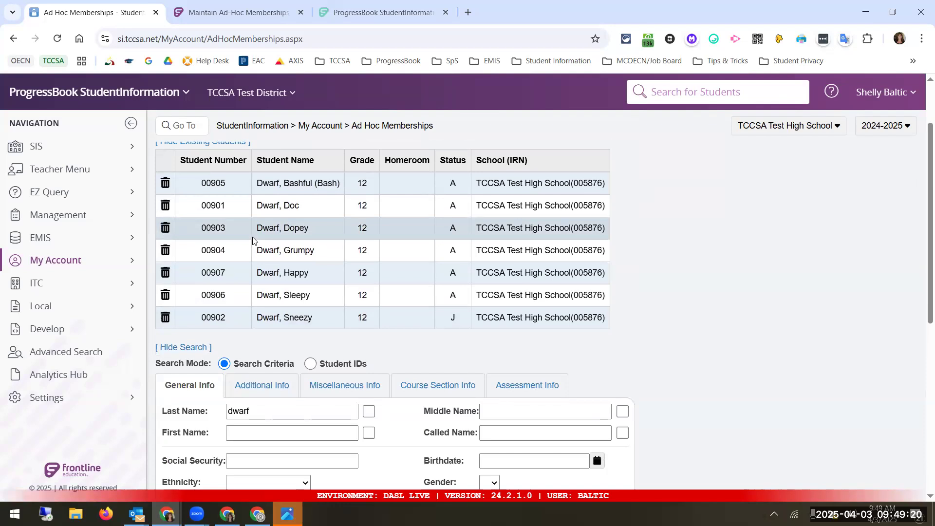
{"action": "left_click", "coordinate": [163, 318]}
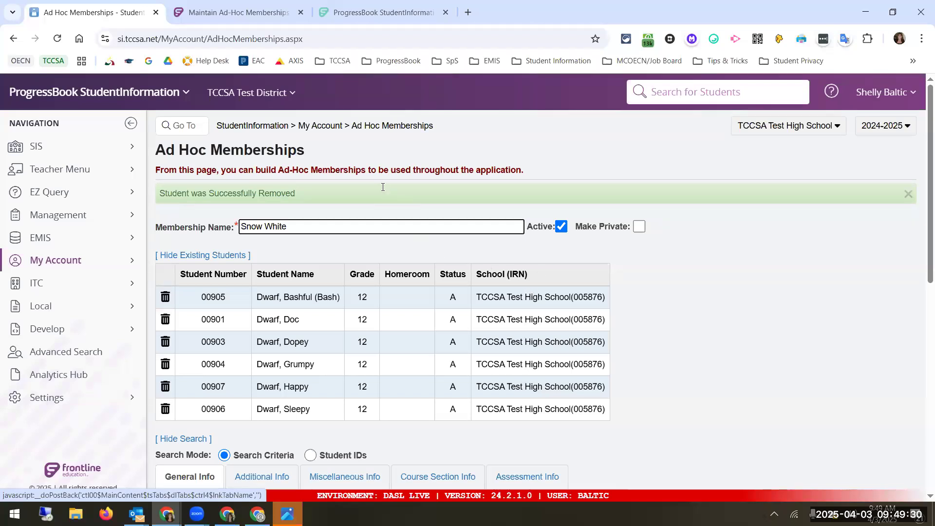
{"action": "left_click", "coordinate": [410, 127]}
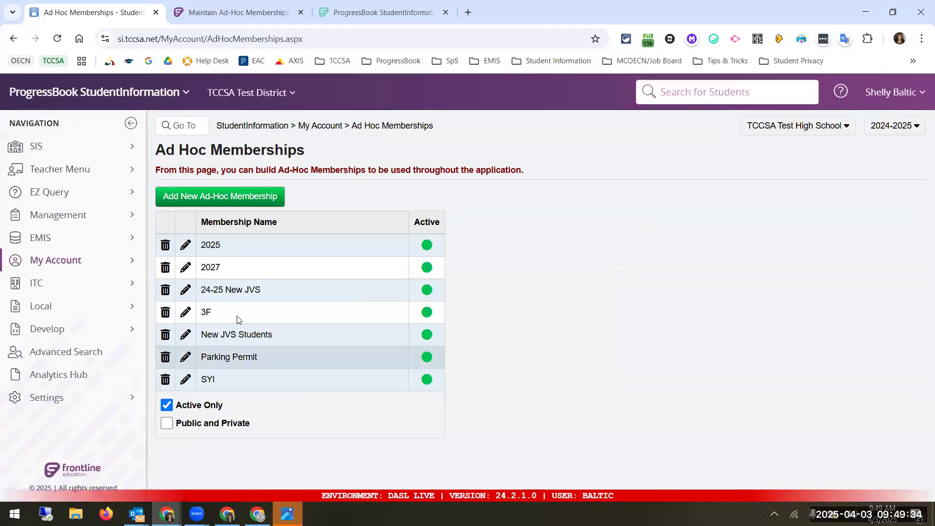
List both public and private memberships, and open Snow White for editing with its student search shown
{"action": "left_click", "coordinate": [213, 427]}
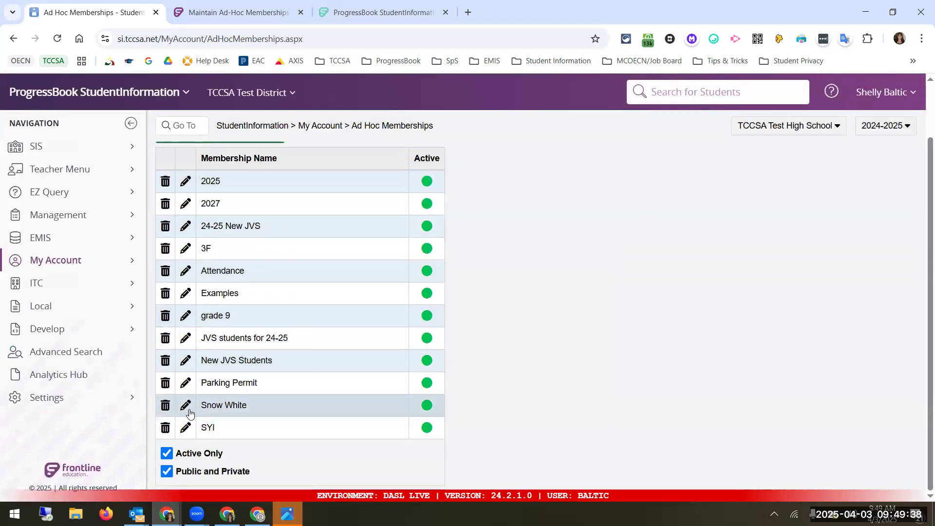
{"action": "left_click", "coordinate": [186, 413]}
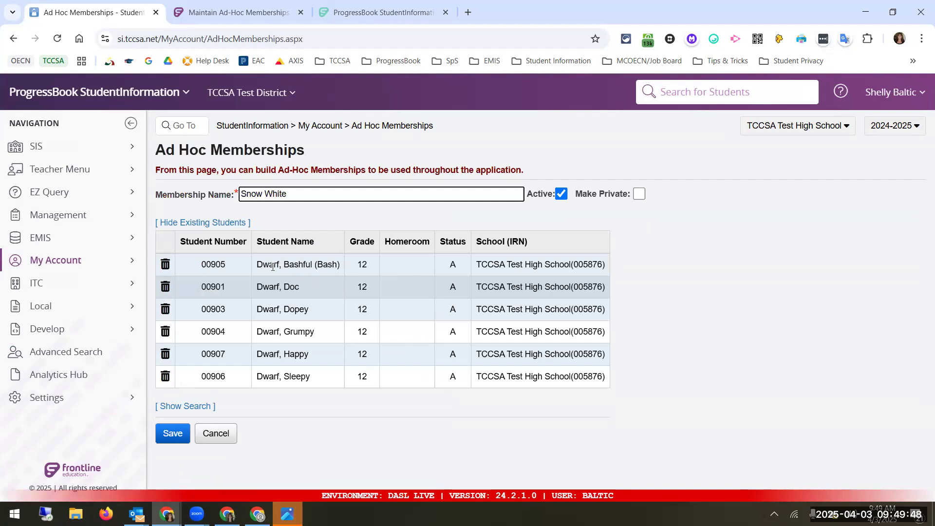
{"action": "left_click", "coordinate": [185, 408]}
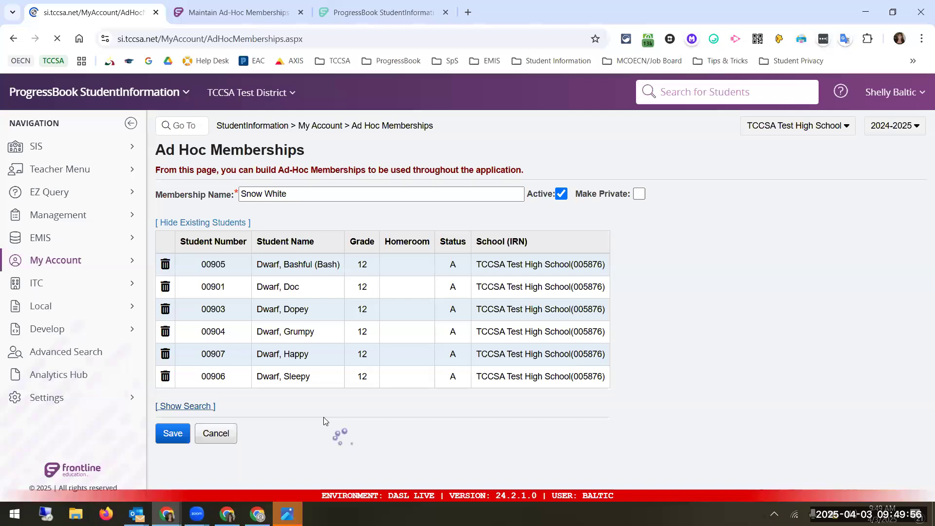
{"action": "scroll", "coordinate": [246, 365], "scroll_direction": "down", "scroll_amount": 3}
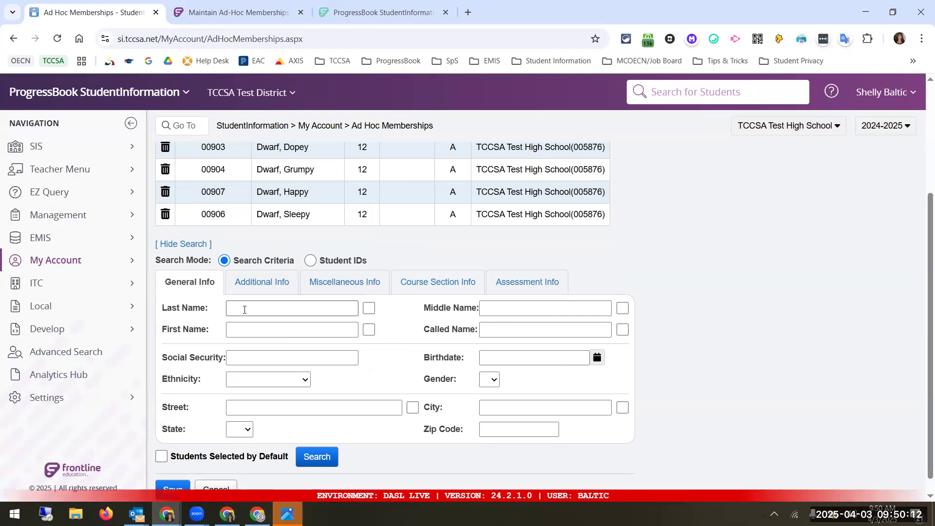
Examine the Additional Info and Miscellaneous Info search criteria, including the Counselor, Language Other Than English and Student Status options
{"action": "left_click", "coordinate": [271, 283]}
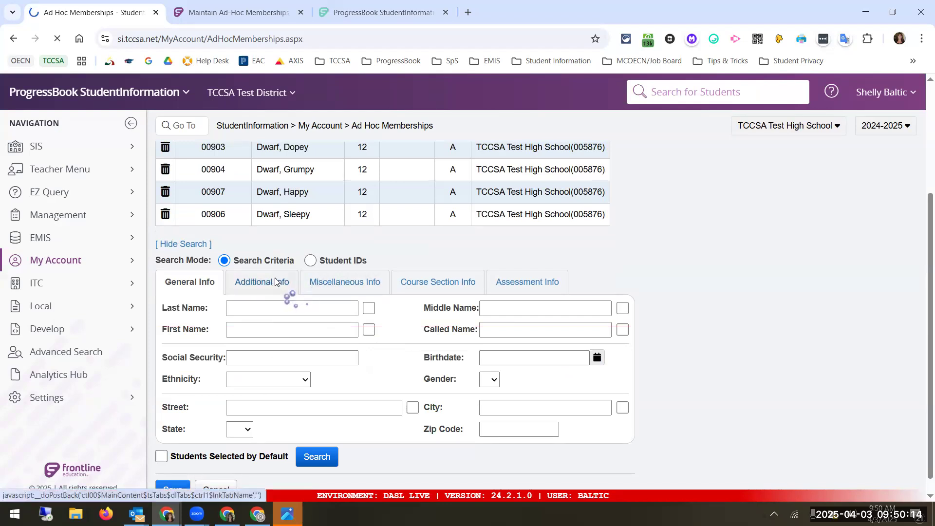
{"action": "scroll", "coordinate": [305, 337], "scroll_direction": "down", "scroll_amount": 4}
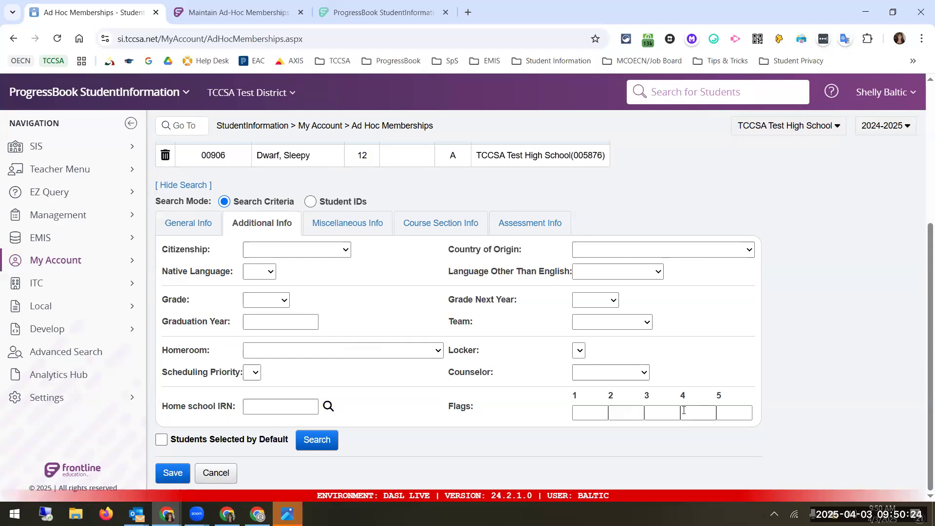
{"action": "left_click", "coordinate": [625, 374]}
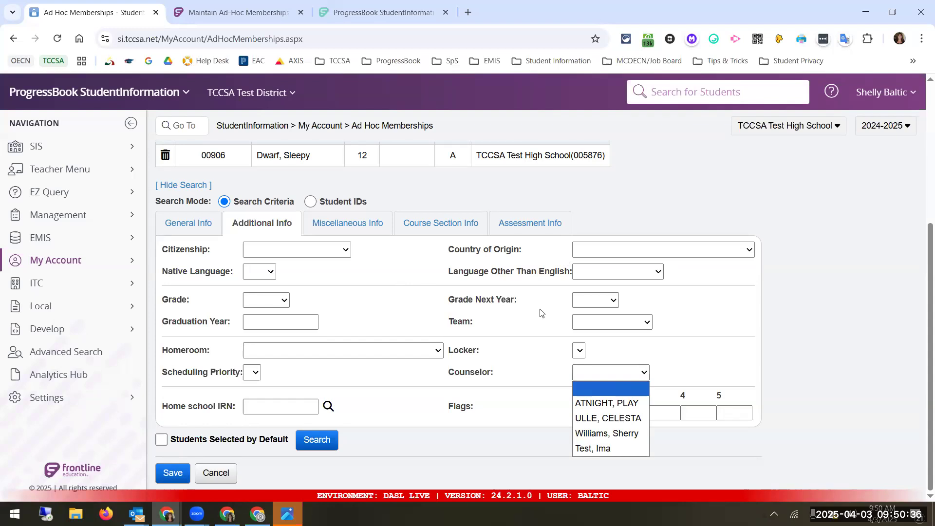
{"action": "left_click", "coordinate": [622, 272]}
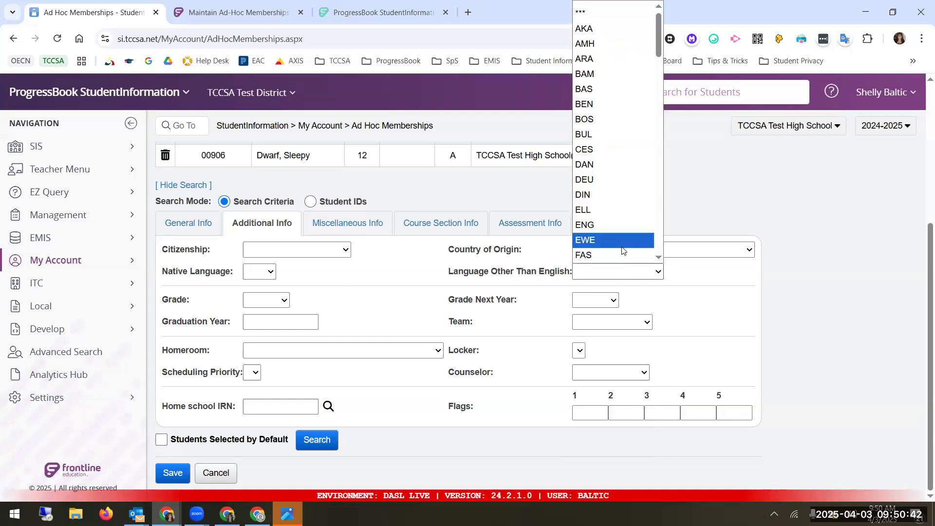
{"action": "left_click", "coordinate": [374, 224]}
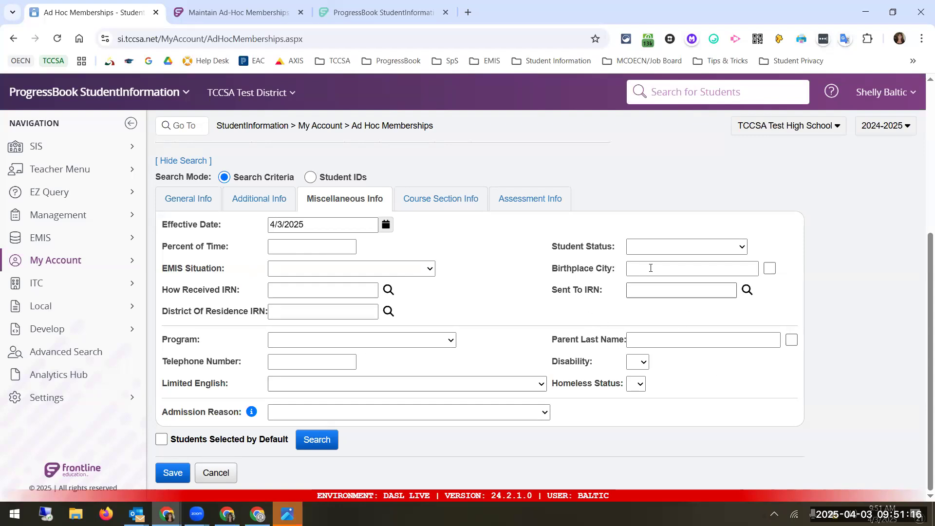
{"action": "left_click", "coordinate": [659, 247]}
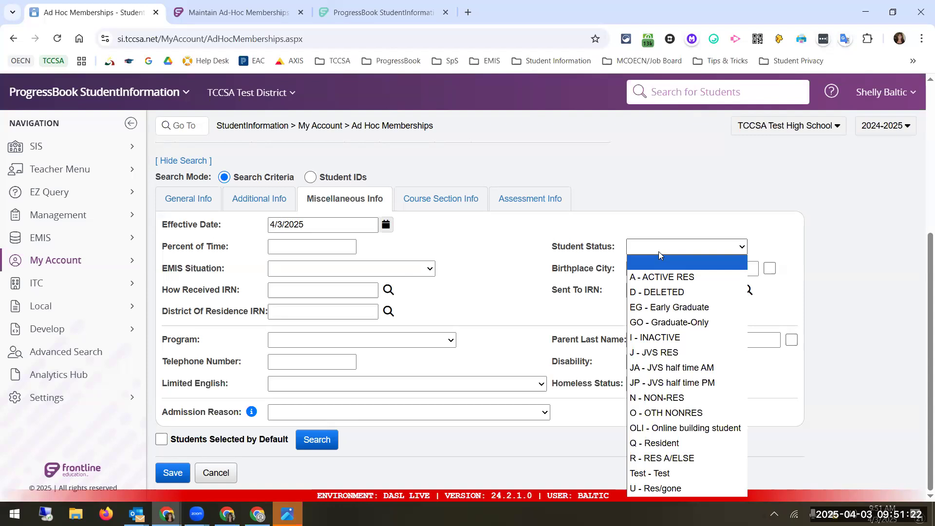
Set the Course Section Info criterion to course PS515, Physics - CCP, and look up its sections
{"action": "left_click", "coordinate": [450, 202]}
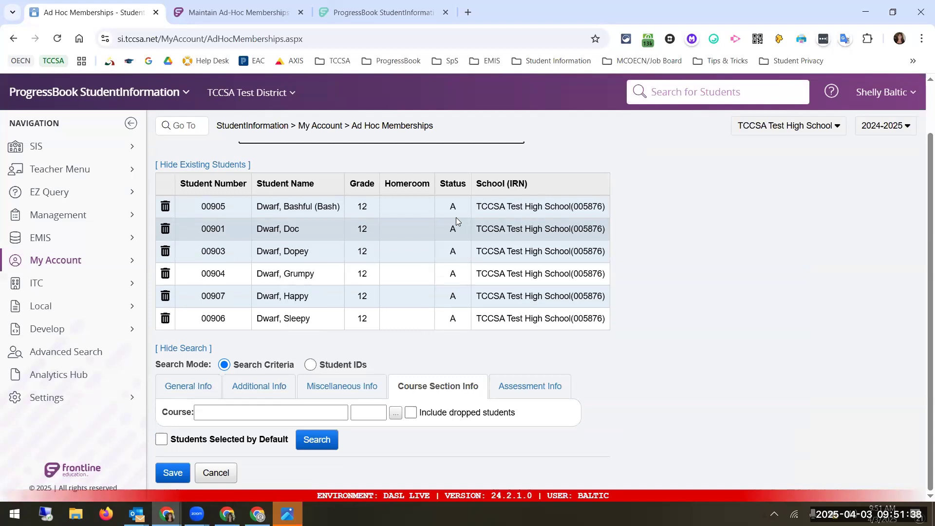
{"action": "left_click", "coordinate": [288, 414]}
{"action": "type", "text": "ccp"}
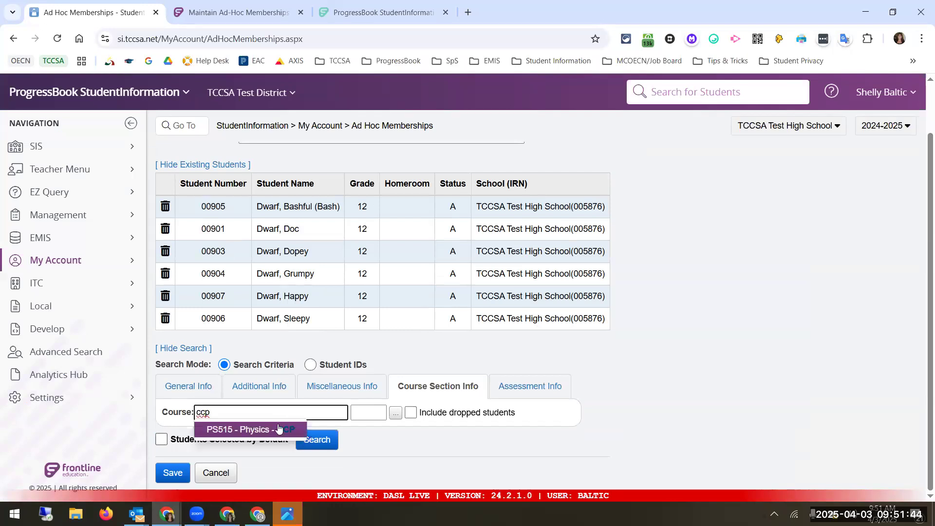
{"action": "left_click", "coordinate": [278, 429]}
{"action": "left_click", "coordinate": [395, 416]}
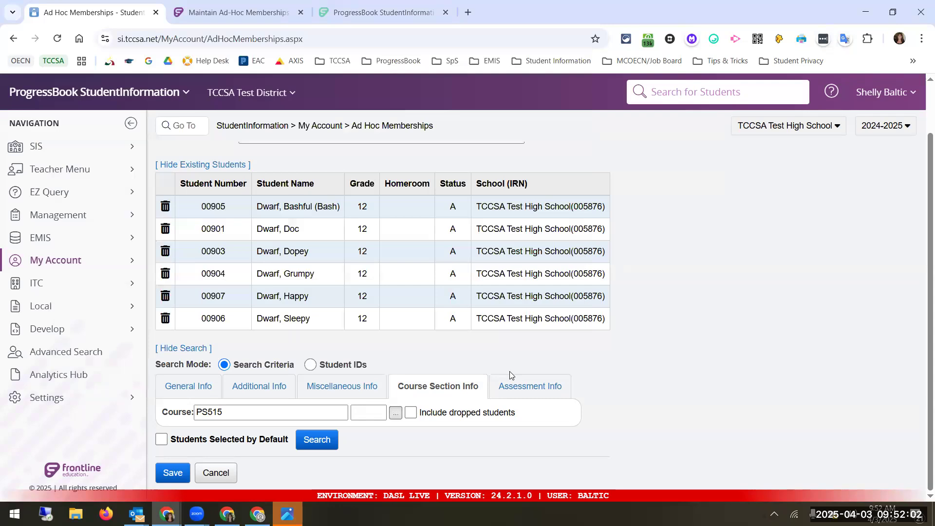
Set the assessment criteria to End of Course - ELA2 - English Language Arts 2 with performance levels 5 and 4, and cancel the membership edit
{"action": "left_click", "coordinate": [515, 386]}
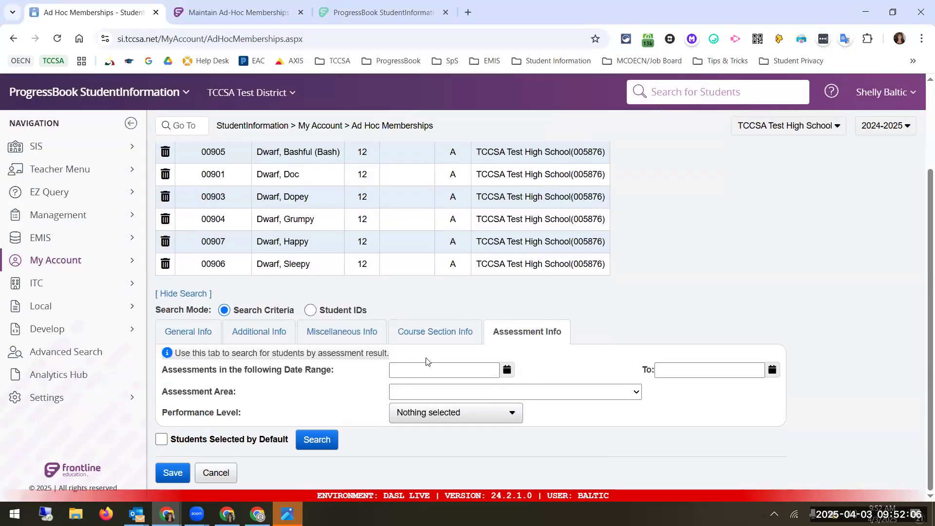
{"action": "left_click", "coordinate": [592, 396]}
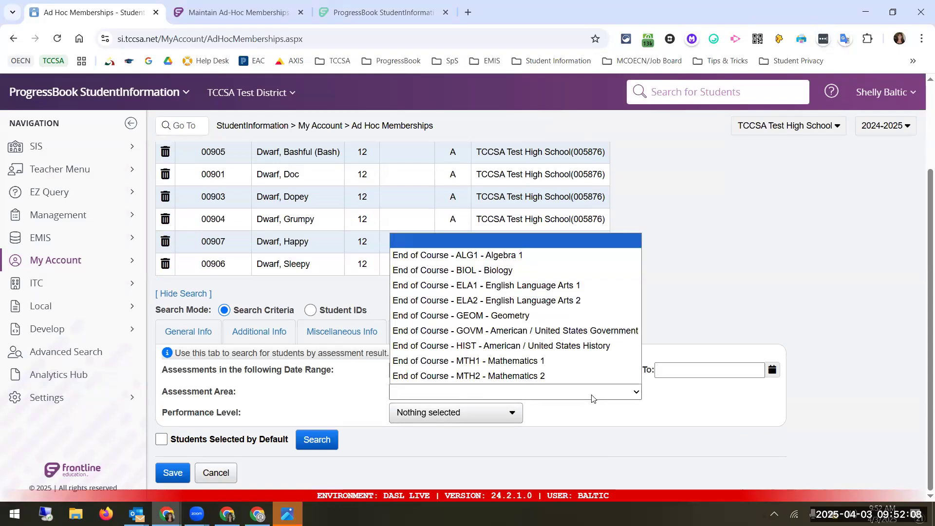
{"action": "left_click", "coordinate": [530, 302]}
{"action": "left_click", "coordinate": [463, 414]}
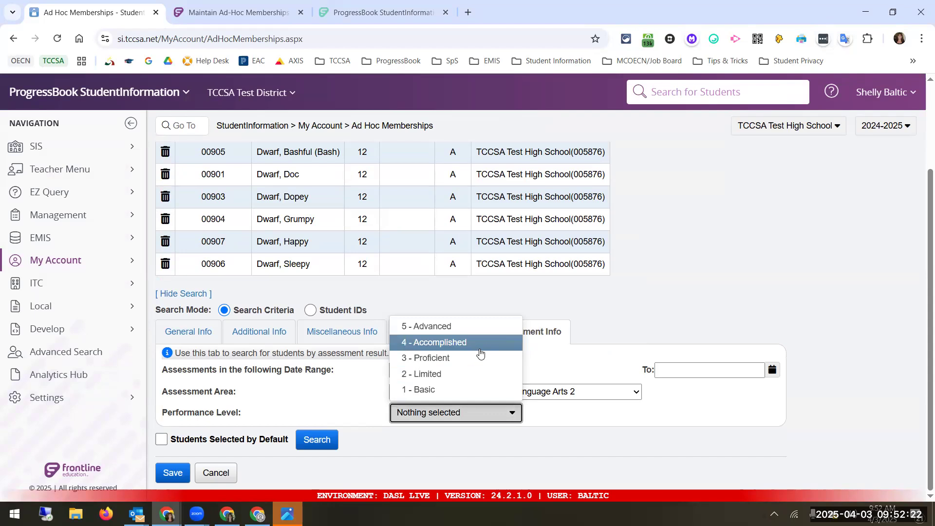
{"action": "left_click", "coordinate": [481, 344]}
{"action": "left_click", "coordinate": [480, 326]}
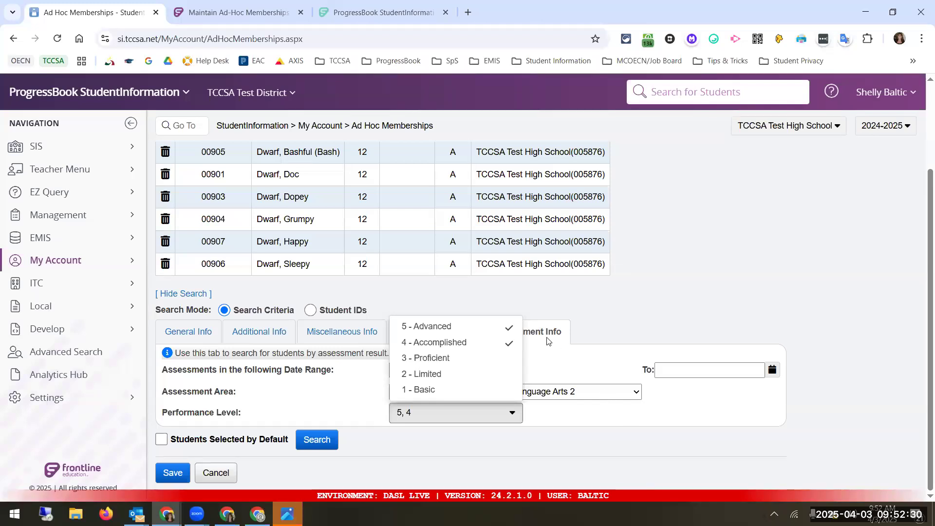
{"action": "left_click", "coordinate": [441, 414]}
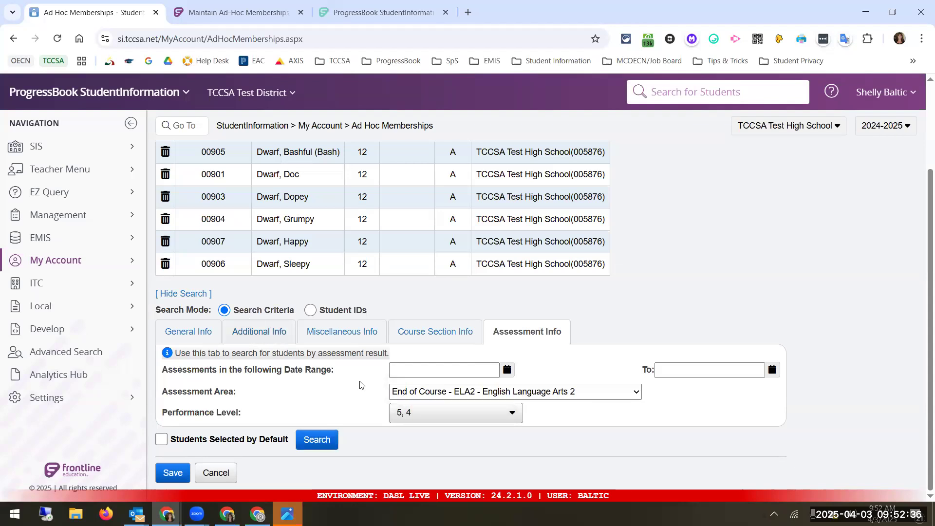
{"action": "left_click", "coordinate": [216, 475]}
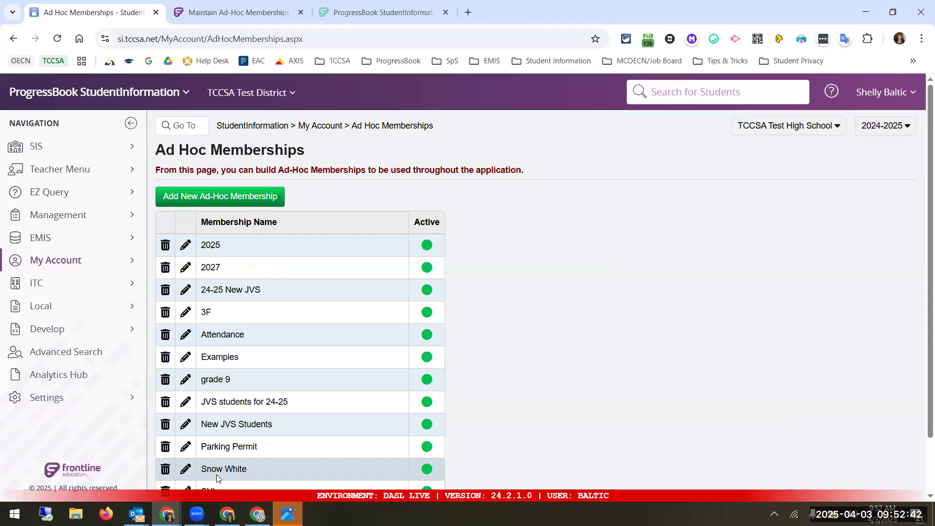
Make the SYI membership inactive and save it
{"action": "scroll", "coordinate": [385, 304], "scroll_direction": "down", "scroll_amount": 1}
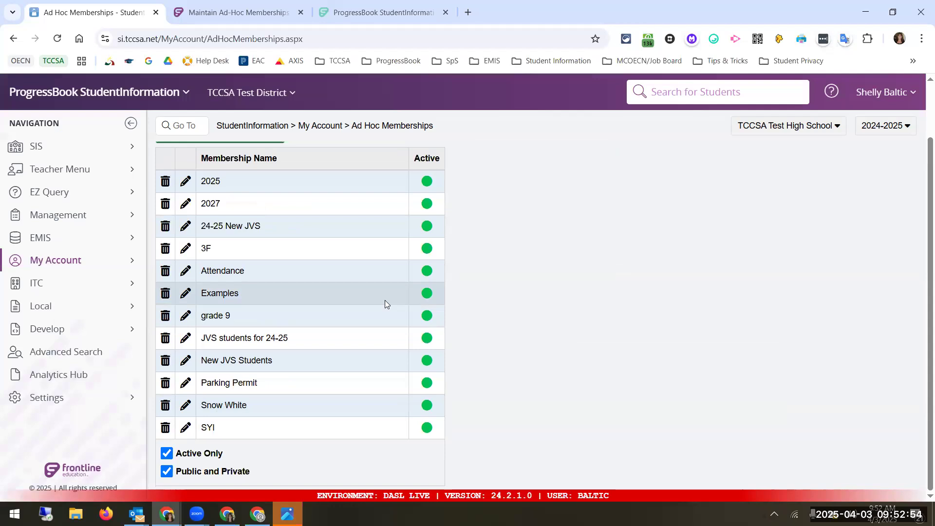
{"action": "left_click", "coordinate": [187, 429]}
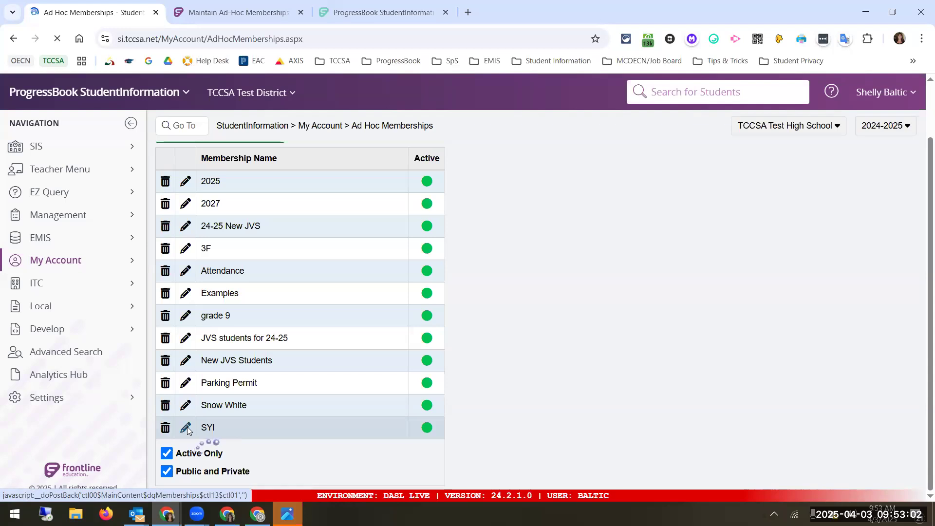
{"action": "left_click", "coordinate": [558, 195]}
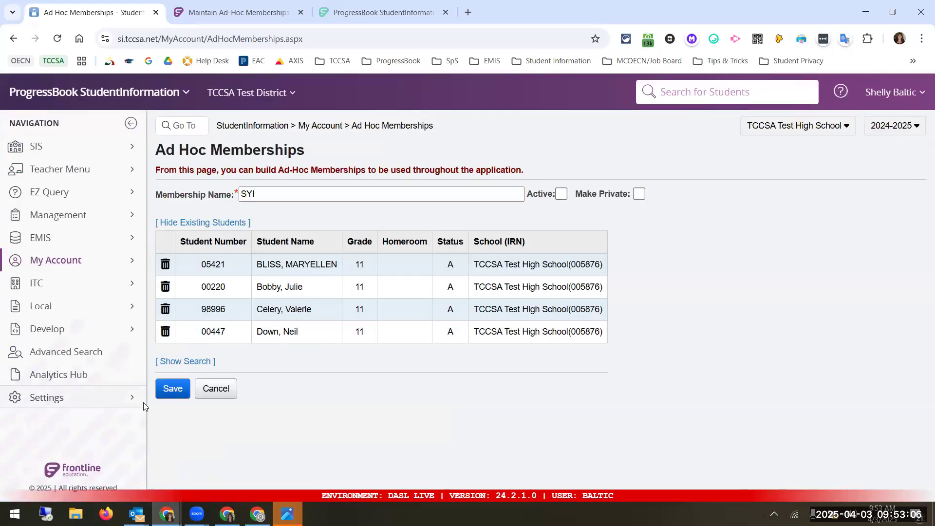
{"action": "left_click", "coordinate": [175, 392]}
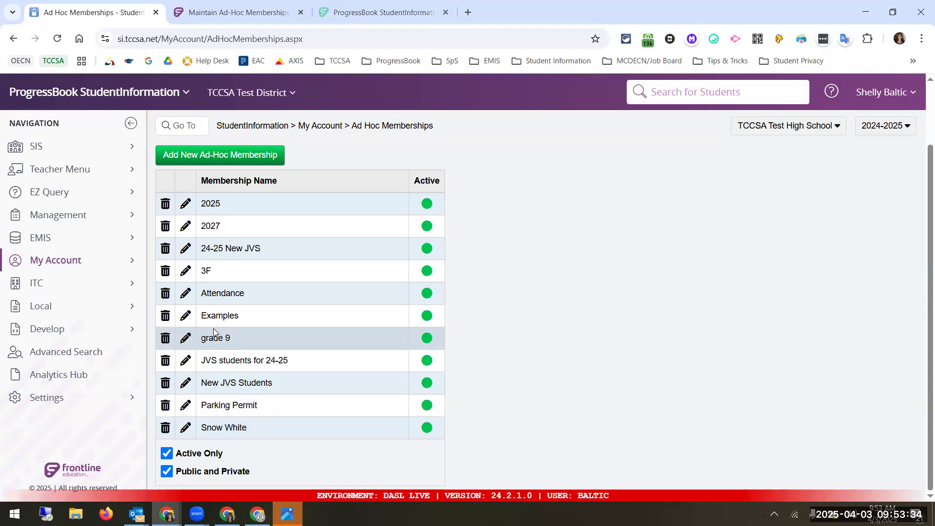
Open Student Profile Bulk Update from the ad hoc updates in Management
{"action": "left_click", "coordinate": [94, 220]}
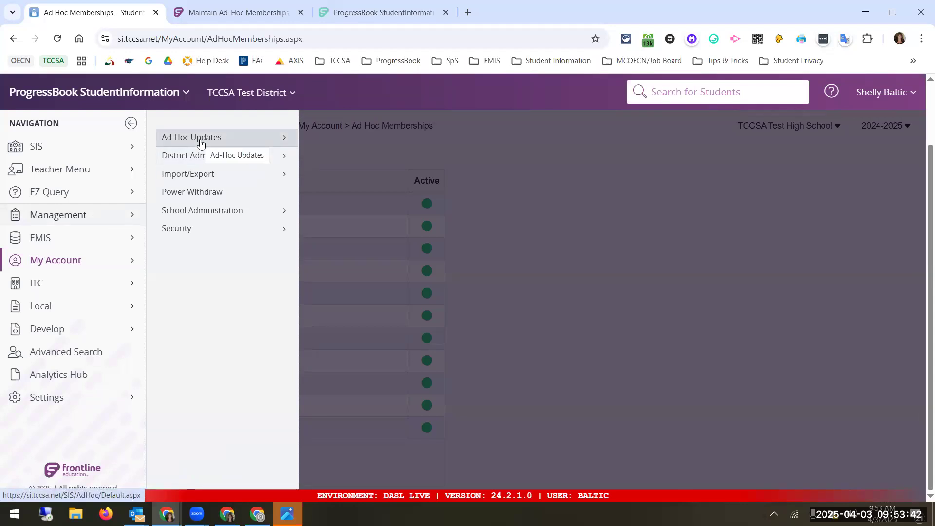
{"action": "left_click", "coordinate": [200, 143]}
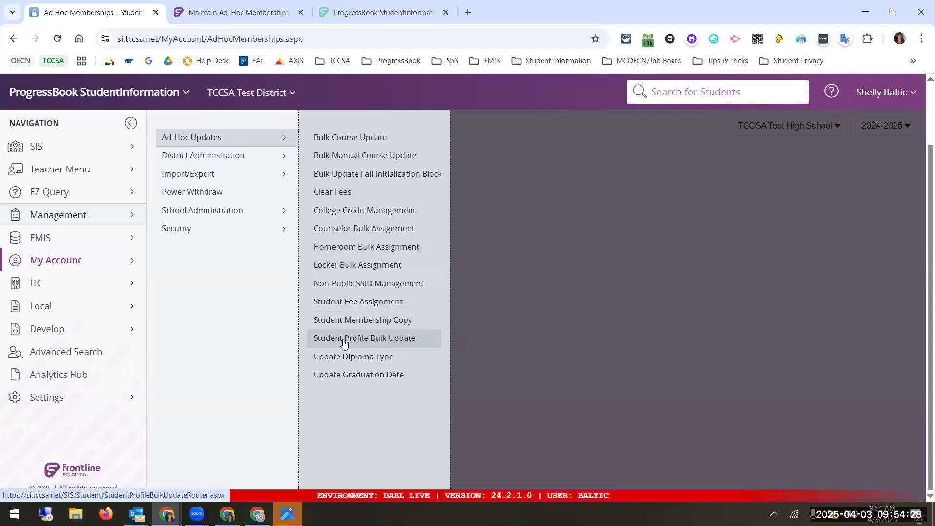
{"action": "left_click", "coordinate": [388, 343]}
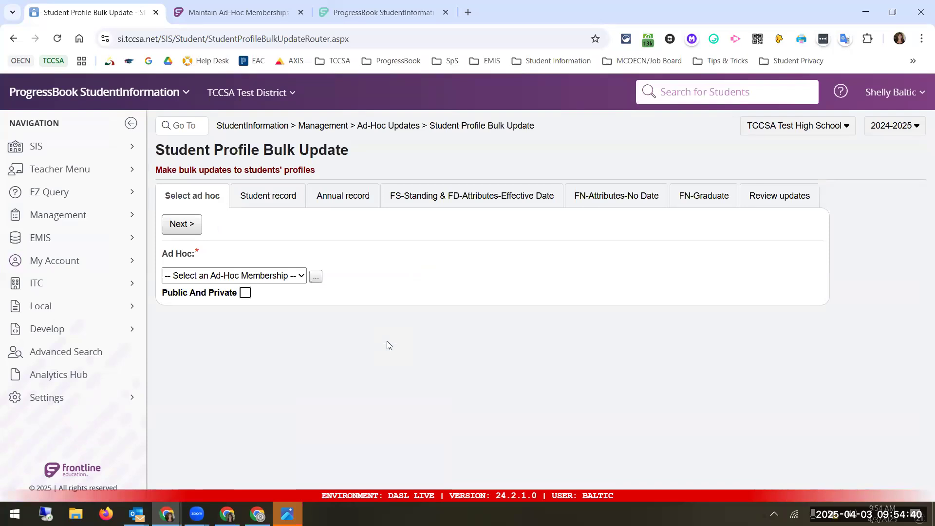
Compare the available ad hoc memberships with the Public And Private option on and off
{"action": "left_click", "coordinate": [266, 277]}
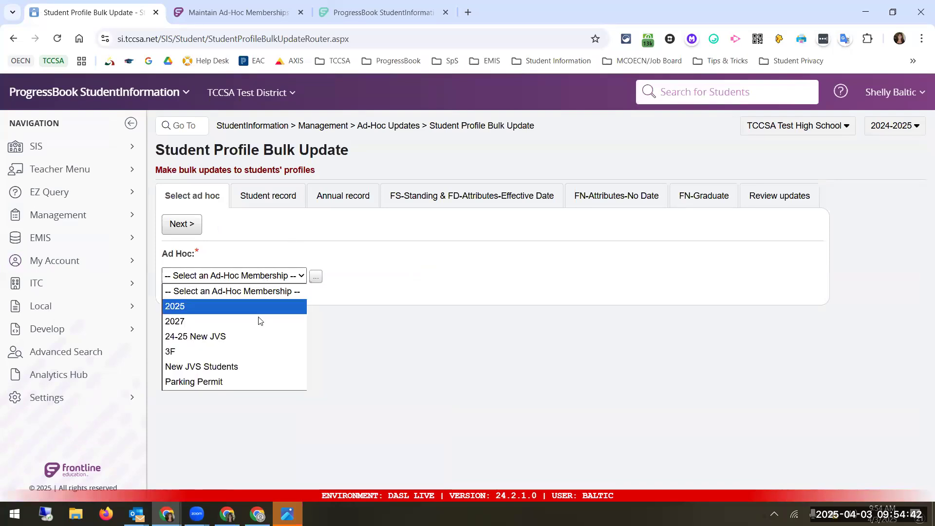
{"action": "left_click", "coordinate": [354, 305]}
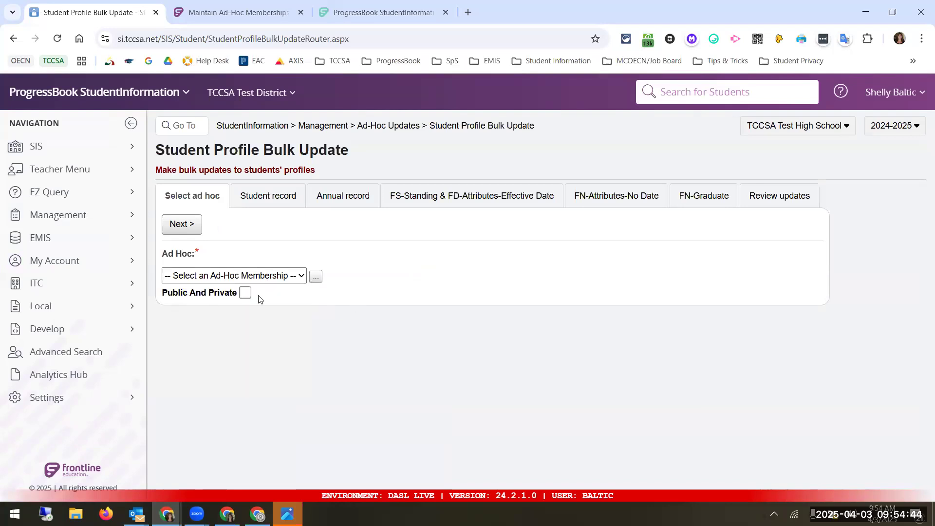
{"action": "left_click", "coordinate": [245, 293]}
{"action": "left_click", "coordinate": [238, 276]}
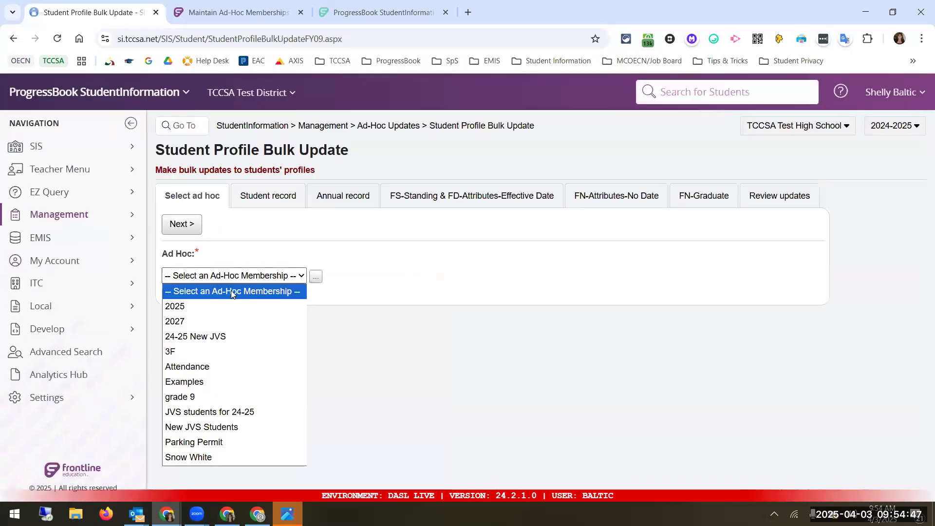
{"action": "left_click", "coordinate": [336, 249]}
{"action": "left_click", "coordinate": [261, 281]}
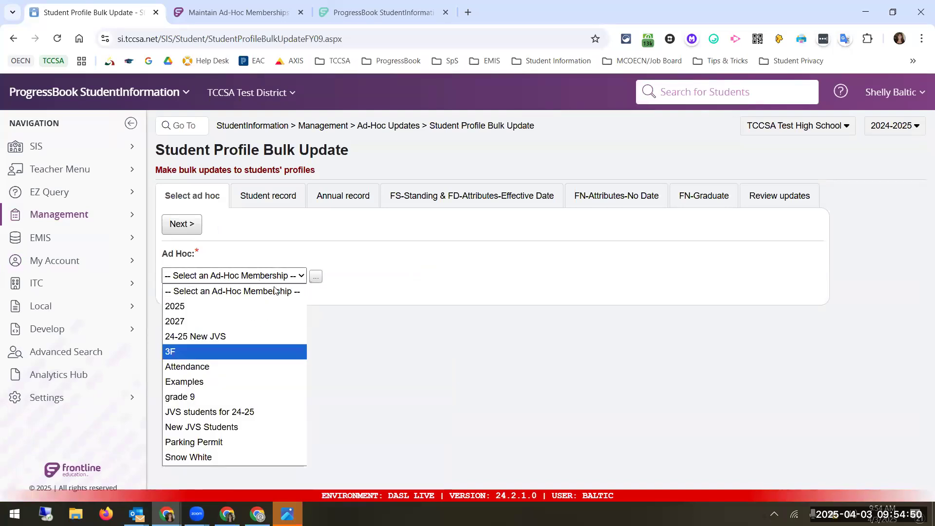
{"action": "left_click", "coordinate": [299, 276]}
{"action": "left_click", "coordinate": [246, 294]}
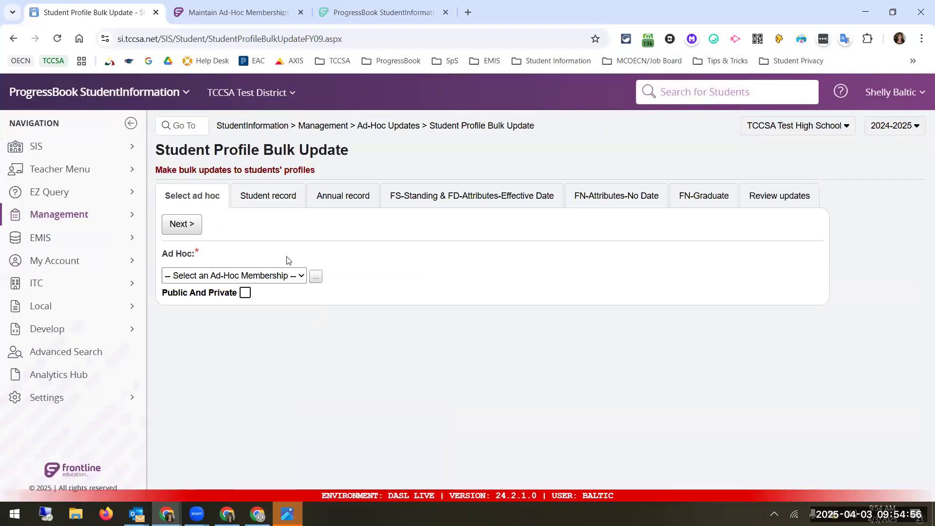
{"action": "left_click", "coordinate": [281, 276]}
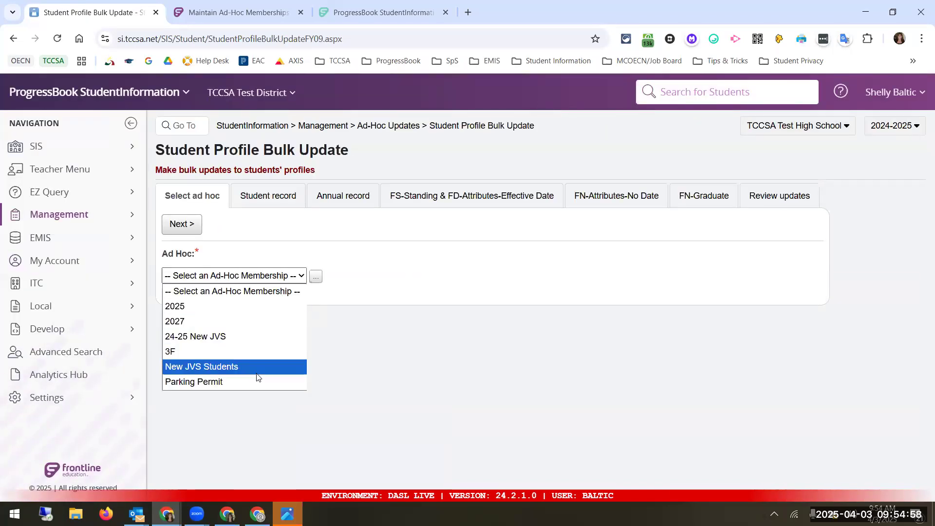
{"action": "left_click", "coordinate": [250, 263]}
Include public and private memberships, choose the Snow White membership and continue to the student record fields
{"action": "left_click", "coordinate": [242, 294]}
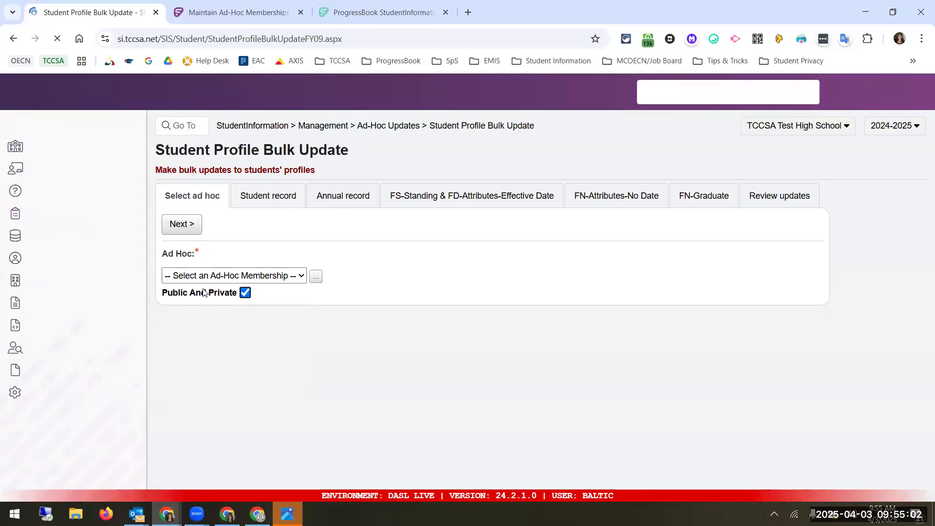
{"action": "left_click", "coordinate": [234, 276]}
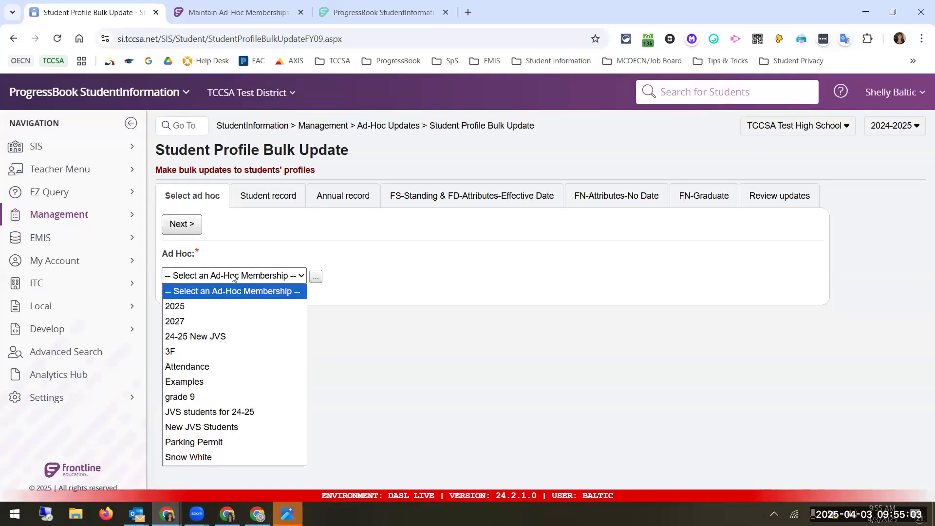
{"action": "left_click", "coordinate": [216, 458]}
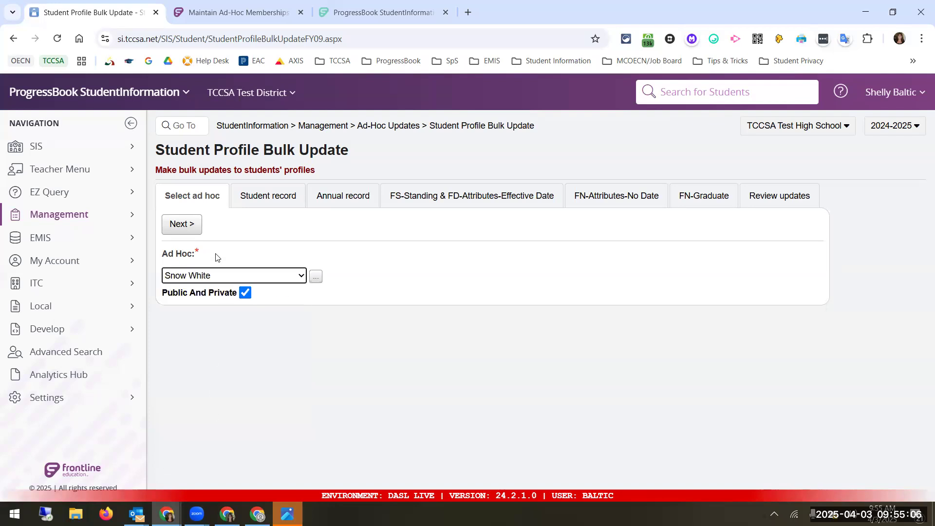
{"action": "left_click", "coordinate": [188, 226]}
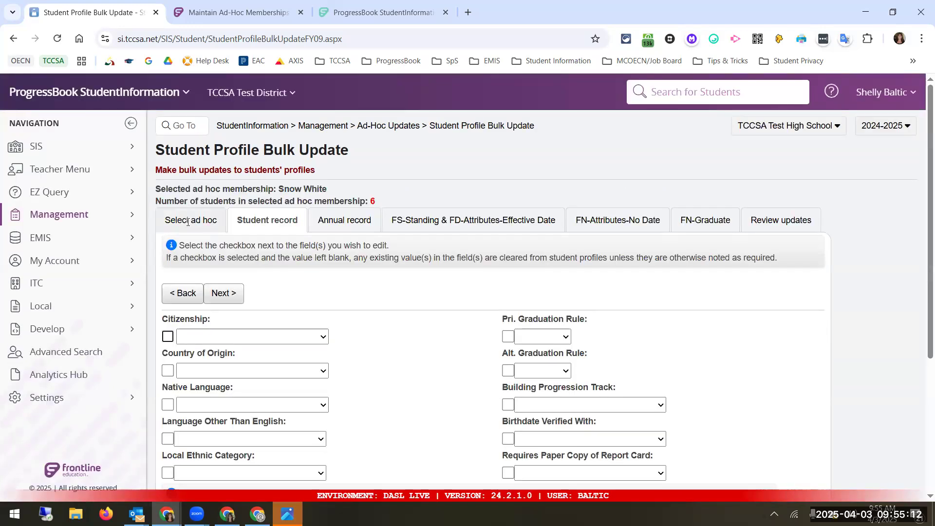
Set the Attendance Calendar for the bulk update to Seniors calendar (3 days early)
{"action": "scroll", "coordinate": [348, 285], "scroll_direction": "down", "scroll_amount": 3}
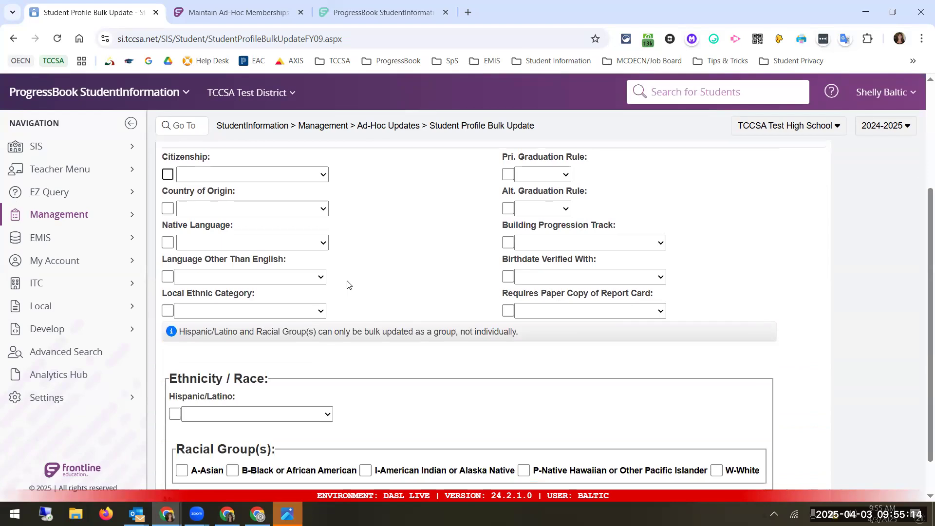
{"action": "scroll", "coordinate": [349, 305], "scroll_direction": "down", "scroll_amount": 1}
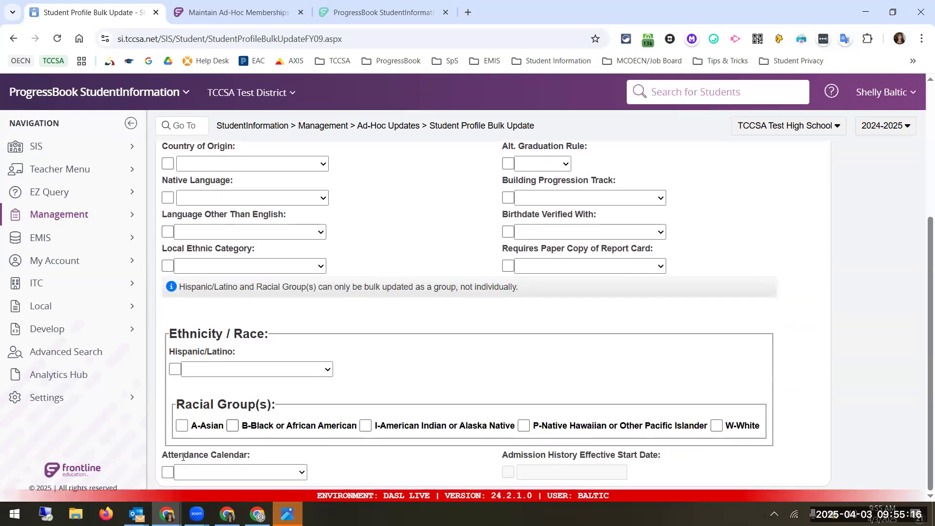
{"action": "left_click", "coordinate": [204, 473]}
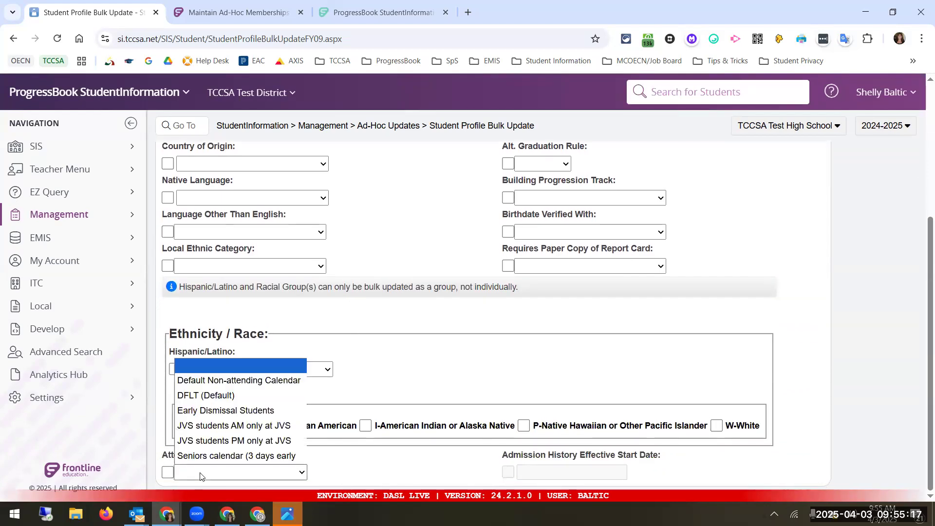
{"action": "left_click", "coordinate": [220, 456]}
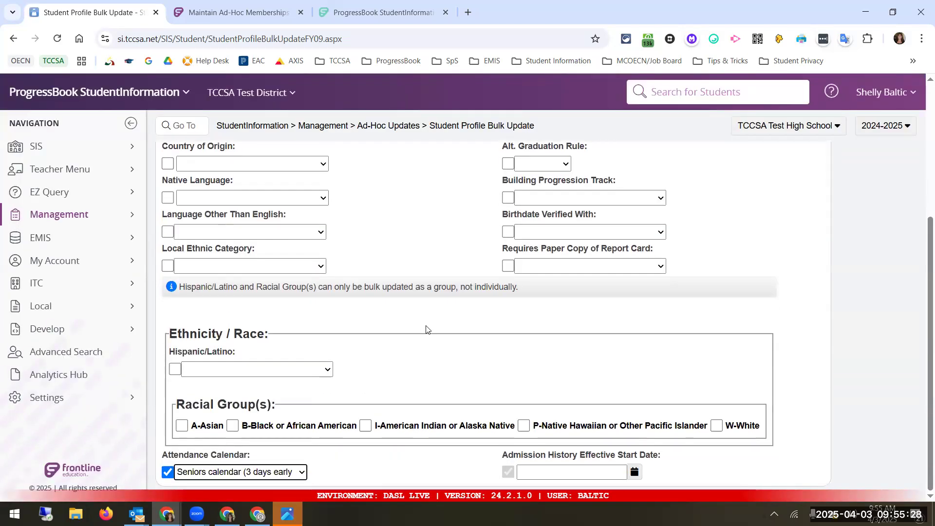
Review the other student record fields, including the Building Progression Track options
{"action": "scroll", "coordinate": [385, 395], "scroll_direction": "up", "scroll_amount": 4}
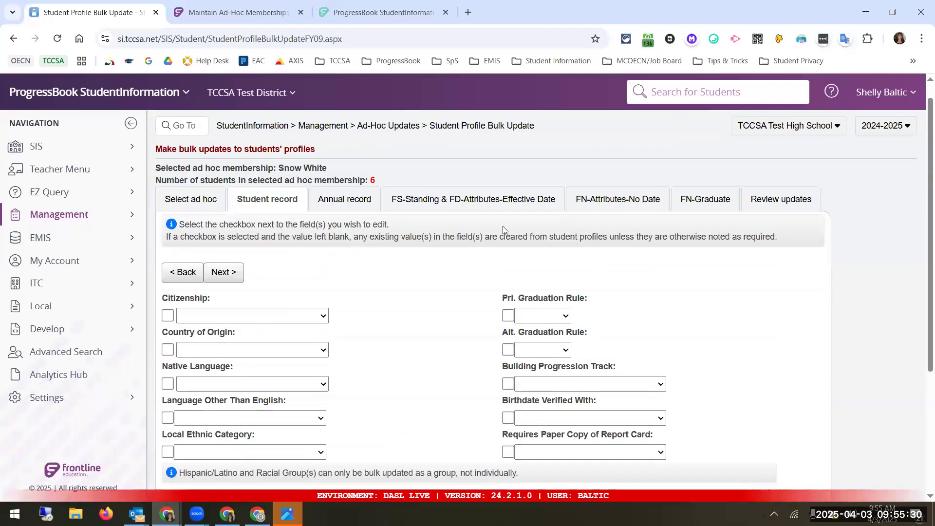
{"action": "scroll", "coordinate": [328, 263], "scroll_direction": "down", "scroll_amount": 2}
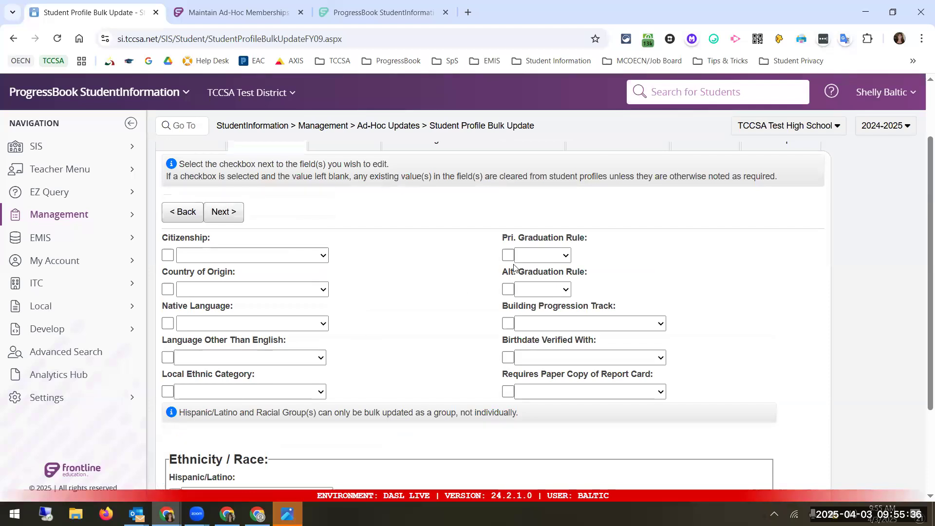
{"action": "left_click", "coordinate": [552, 330]}
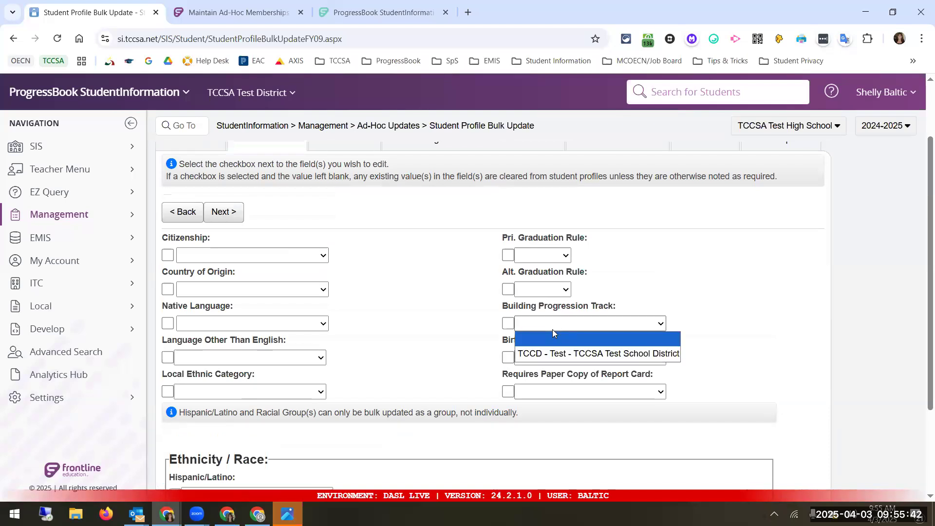
{"action": "left_click", "coordinate": [552, 330]}
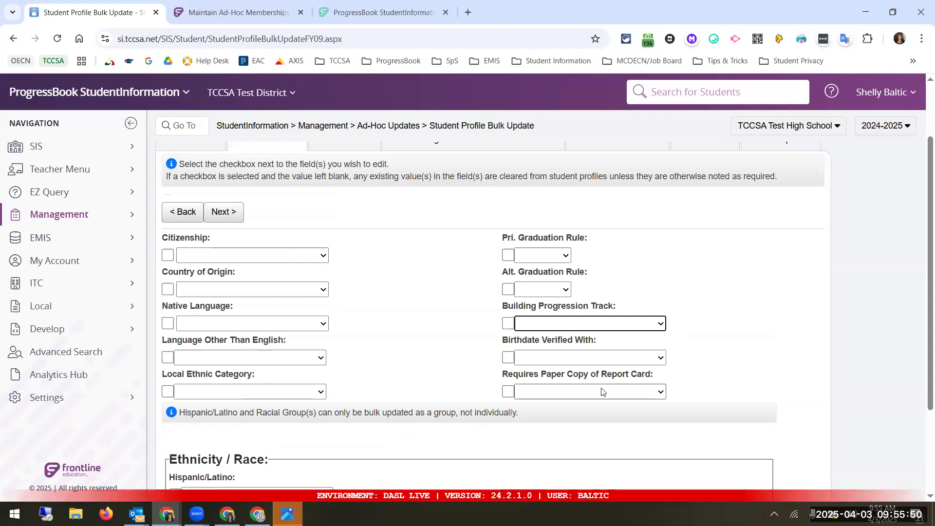
{"action": "scroll", "coordinate": [602, 392], "scroll_direction": "down", "scroll_amount": 1}
{"action": "scroll", "coordinate": [438, 188], "scroll_direction": "up", "scroll_amount": 3}
Set the Admission History Effective Start Date to 04/03/2025 and continue to the annual record fields
{"action": "left_click", "coordinate": [227, 294]}
{"action": "scroll", "coordinate": [386, 268], "scroll_direction": "down", "scroll_amount": 5}
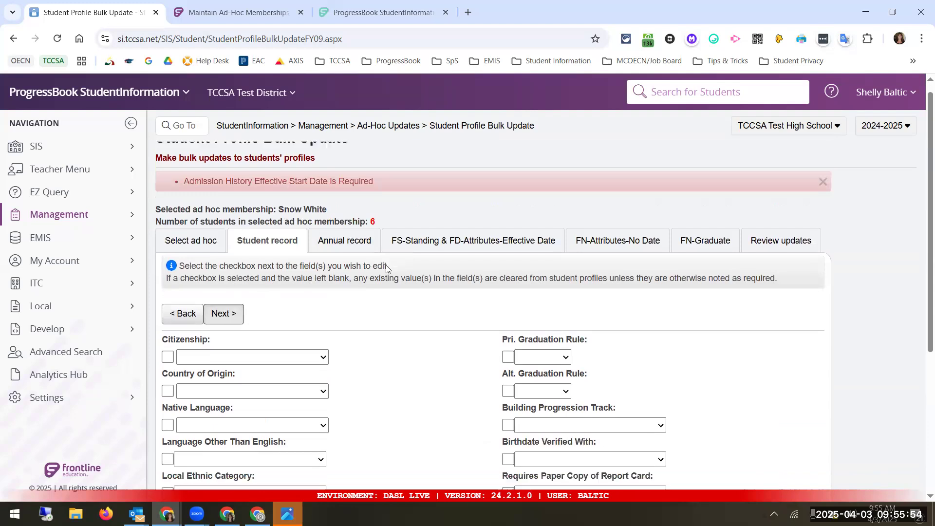
{"action": "scroll", "coordinate": [437, 335], "scroll_direction": "up", "scroll_amount": 4}
{"action": "scroll", "coordinate": [482, 395], "scroll_direction": "down", "scroll_amount": 4}
{"action": "left_click", "coordinate": [582, 469]}
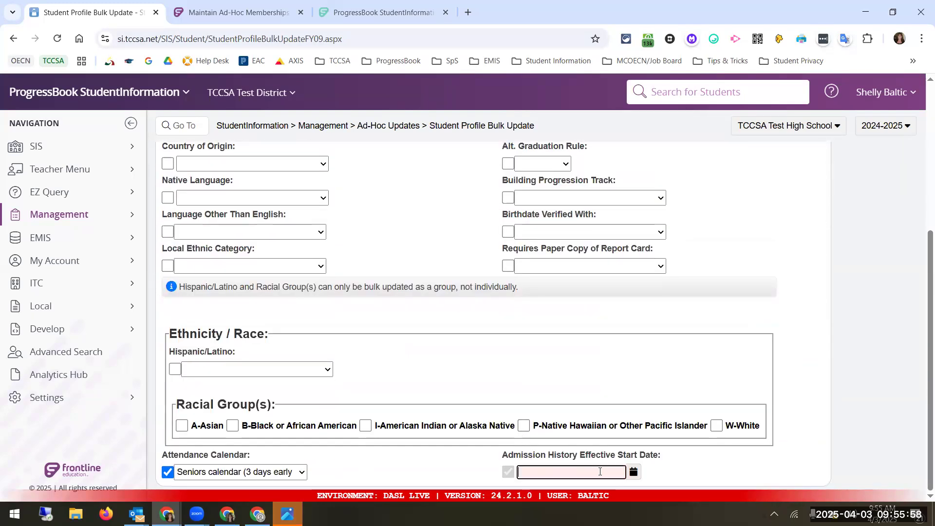
{"action": "left_click", "coordinate": [633, 471]}
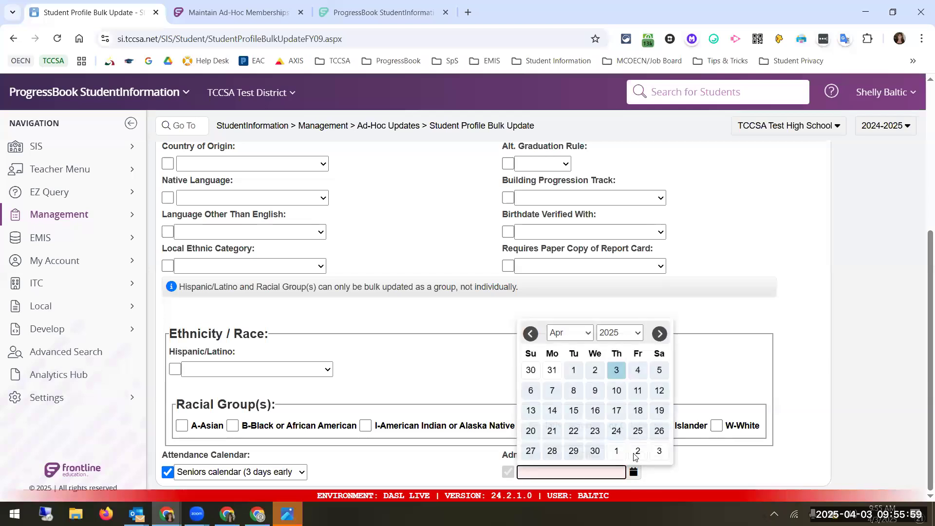
{"action": "left_click", "coordinate": [617, 370]}
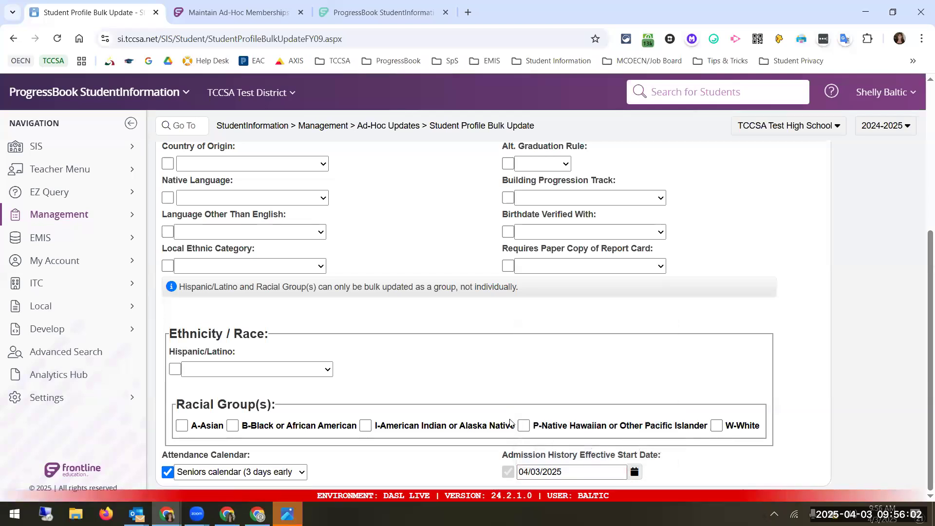
{"action": "scroll", "coordinate": [321, 382], "scroll_direction": "up", "scroll_amount": 1}
{"action": "scroll", "coordinate": [320, 382], "scroll_direction": "up", "scroll_amount": 3}
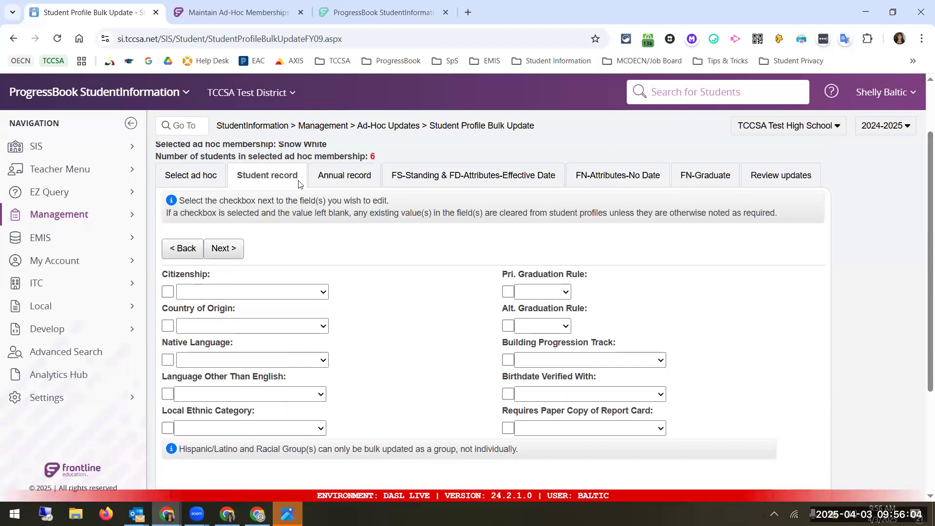
{"action": "scroll", "coordinate": [273, 285], "scroll_direction": "down", "scroll_amount": 4}
{"action": "scroll", "coordinate": [225, 188], "scroll_direction": "up", "scroll_amount": 2}
{"action": "left_click", "coordinate": [228, 169]}
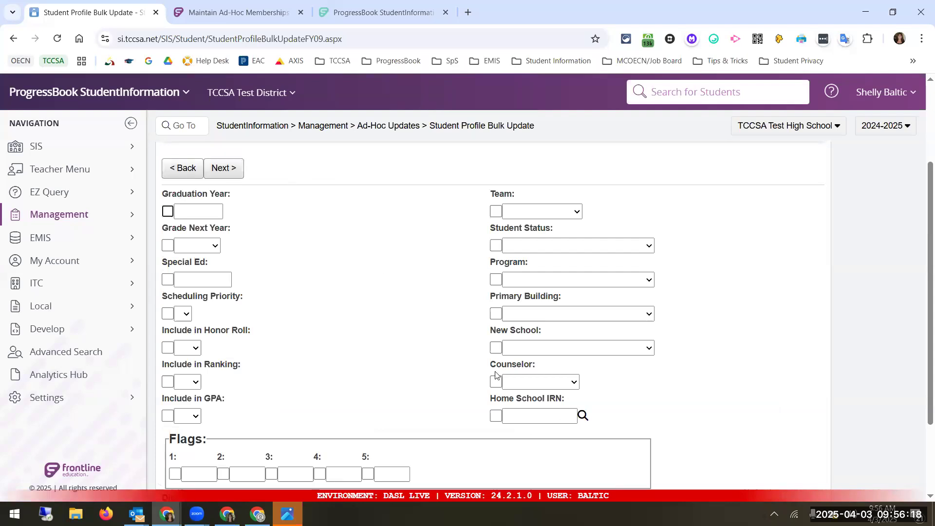
Examine the annual record fields available for bulk update, including the Student Status options
{"action": "scroll", "coordinate": [497, 375], "scroll_direction": "down", "scroll_amount": 3}
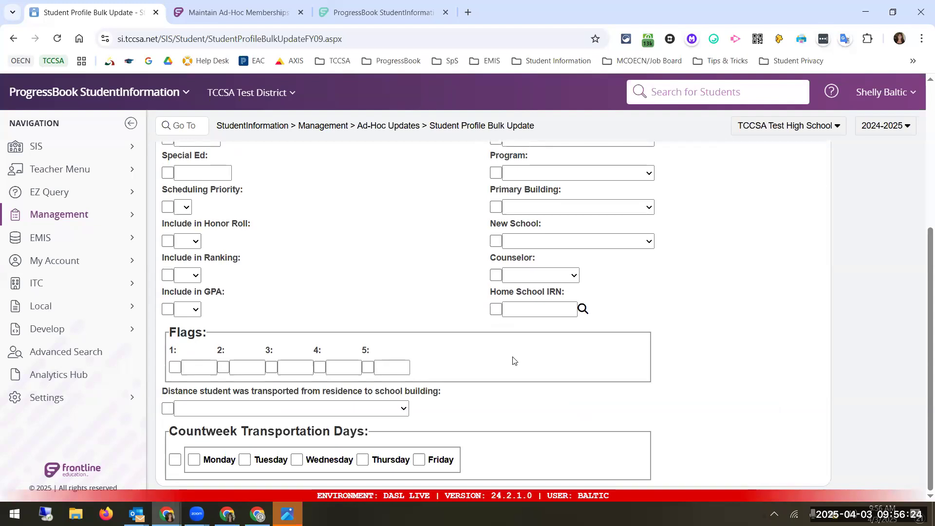
{"action": "scroll", "coordinate": [513, 360], "scroll_direction": "up", "scroll_amount": 4}
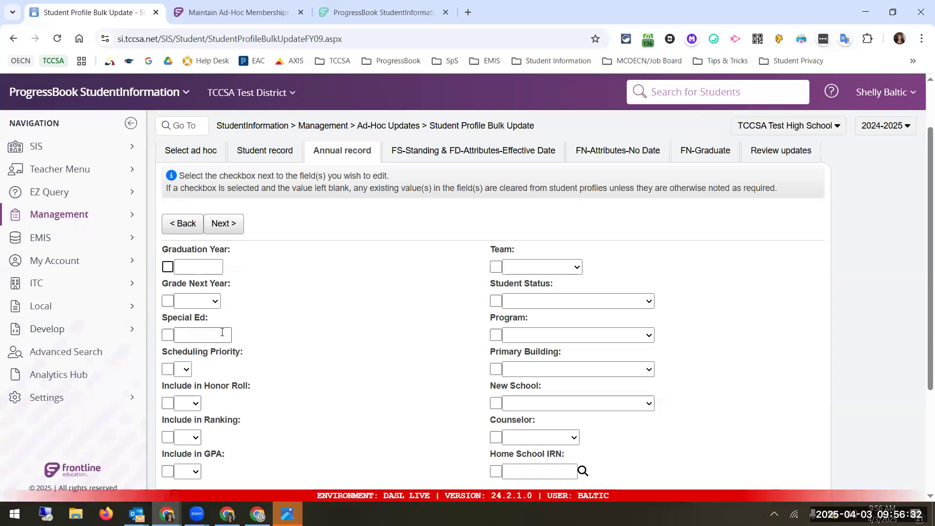
{"action": "left_click", "coordinate": [530, 303]}
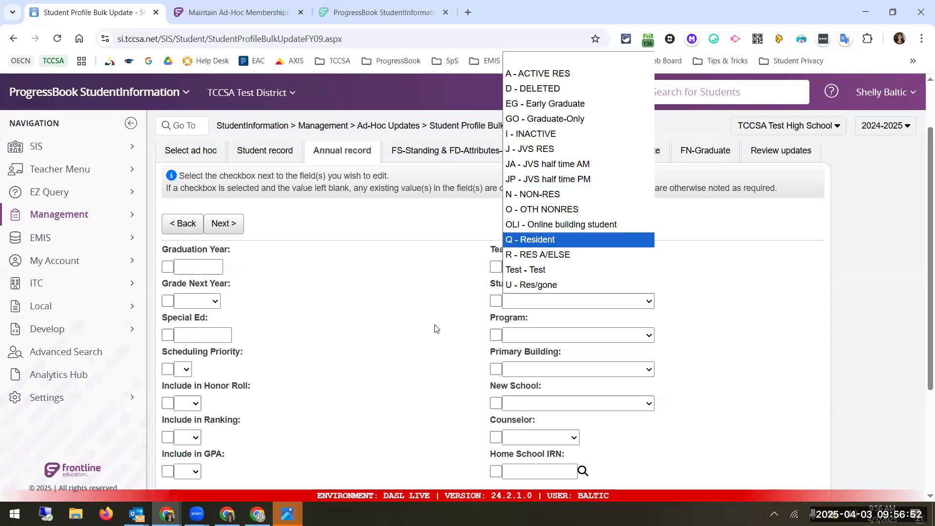
{"action": "scroll", "coordinate": [434, 327], "scroll_direction": "down", "scroll_amount": 2}
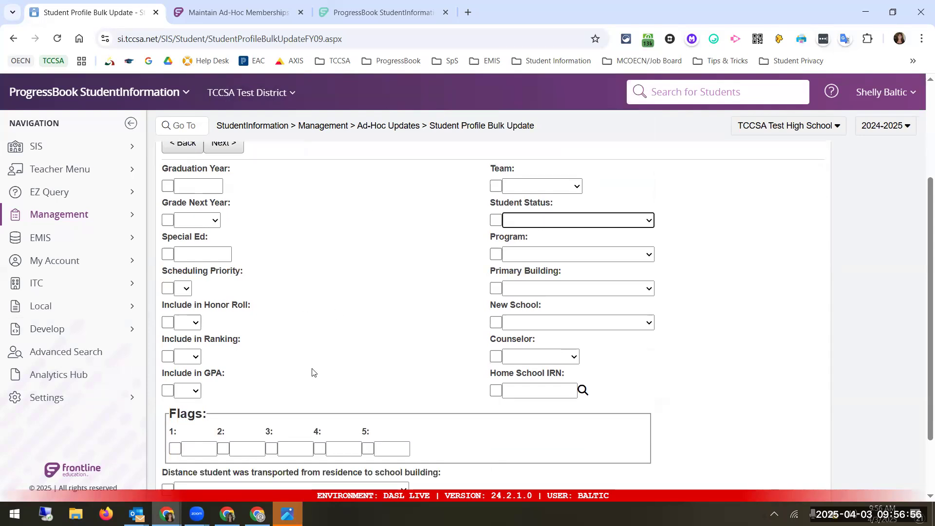
{"action": "scroll", "coordinate": [313, 373], "scroll_direction": "down", "scroll_amount": 2}
{"action": "scroll", "coordinate": [313, 373], "scroll_direction": "up", "scroll_amount": 6}
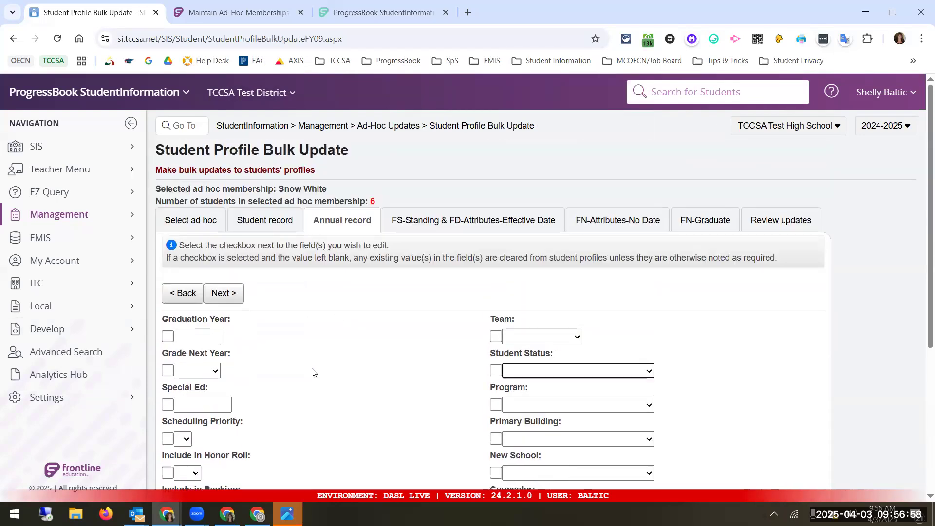
Continue to the FS-Standing & FD-Attributes fields and set the Reporting Calendar to GR12 - Seniors calendar (3 days early)
{"action": "left_click", "coordinate": [236, 292]}
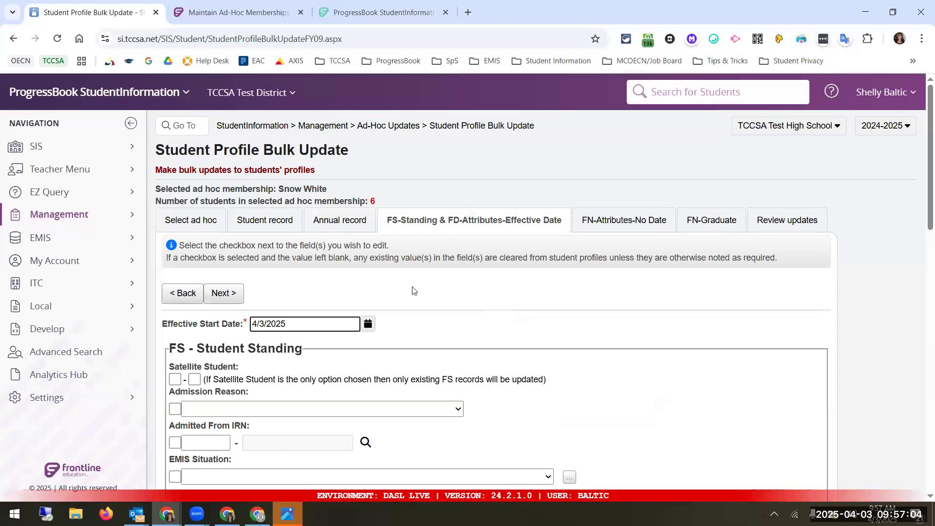
{"action": "scroll", "coordinate": [413, 290], "scroll_direction": "down", "scroll_amount": 2}
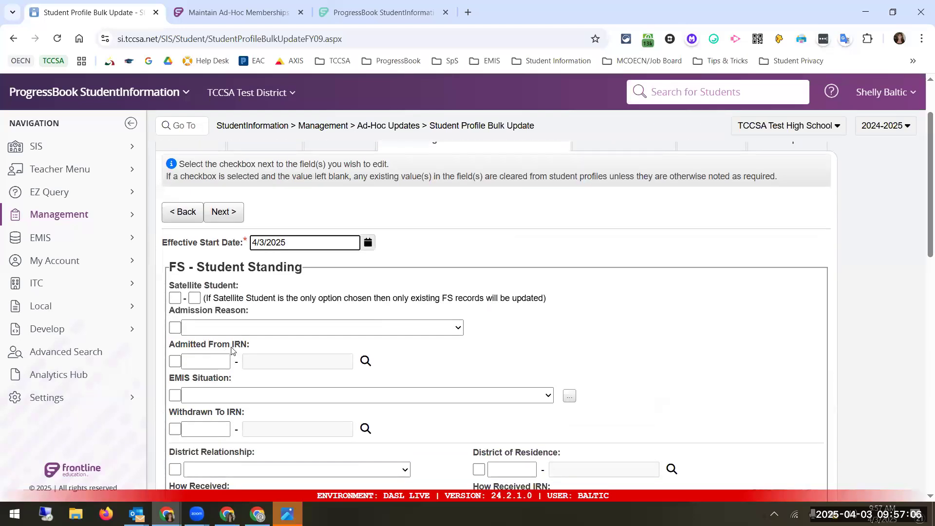
{"action": "scroll", "coordinate": [231, 350], "scroll_direction": "down", "scroll_amount": 2}
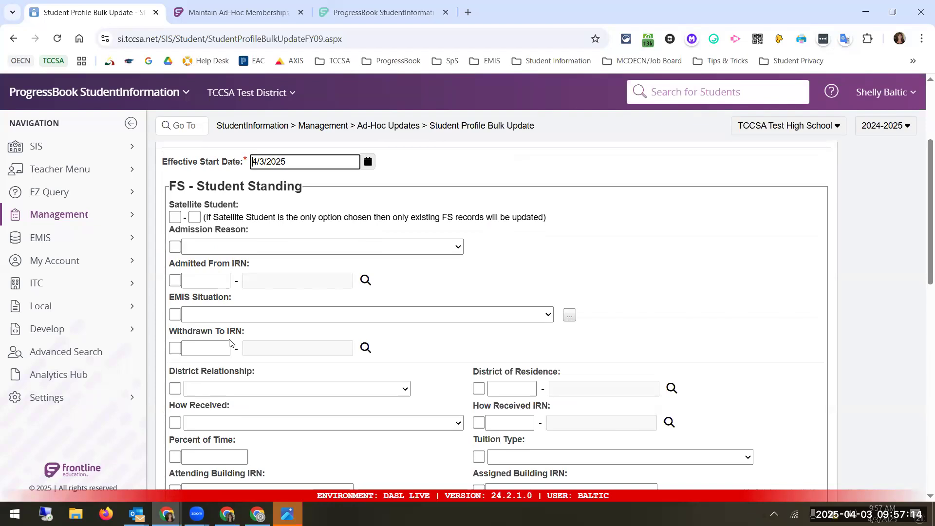
{"action": "scroll", "coordinate": [229, 343], "scroll_direction": "down", "scroll_amount": 2}
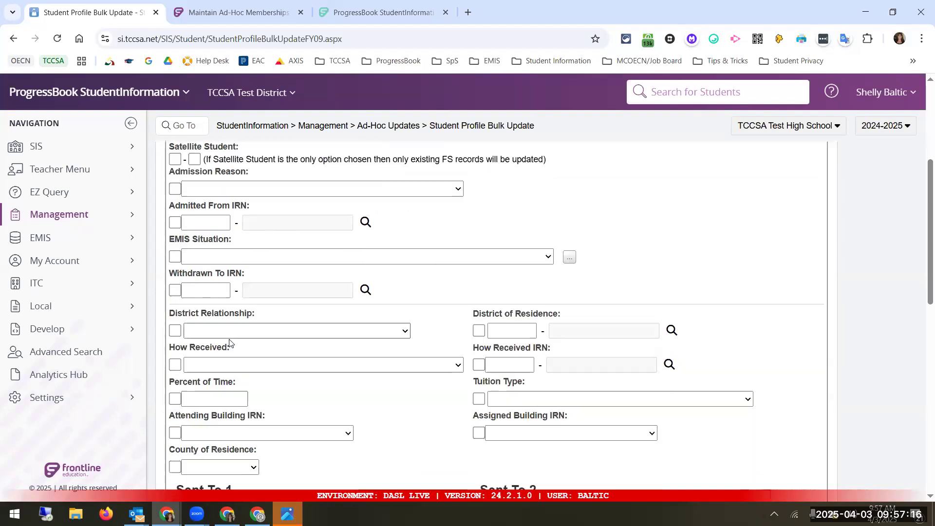
{"action": "scroll", "coordinate": [394, 376], "scroll_direction": "down", "scroll_amount": 5}
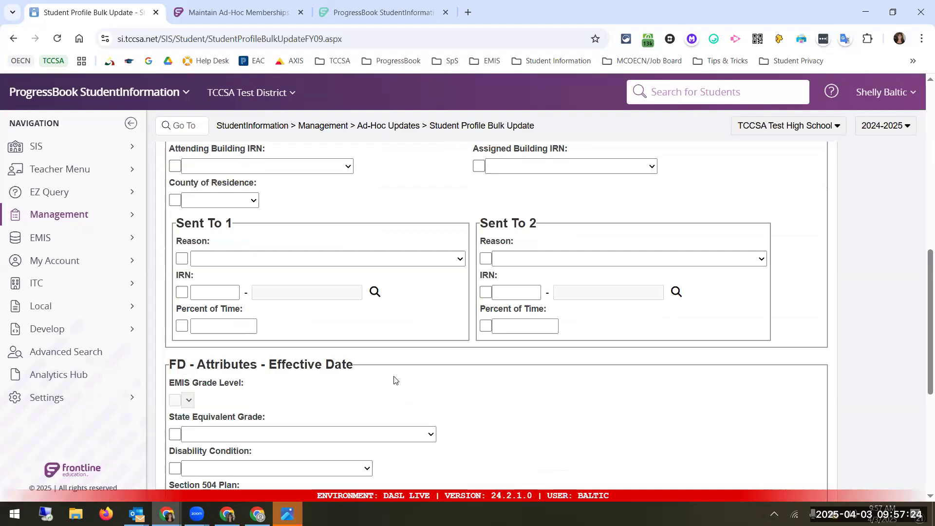
{"action": "scroll", "coordinate": [375, 378], "scroll_direction": "down", "scroll_amount": 2}
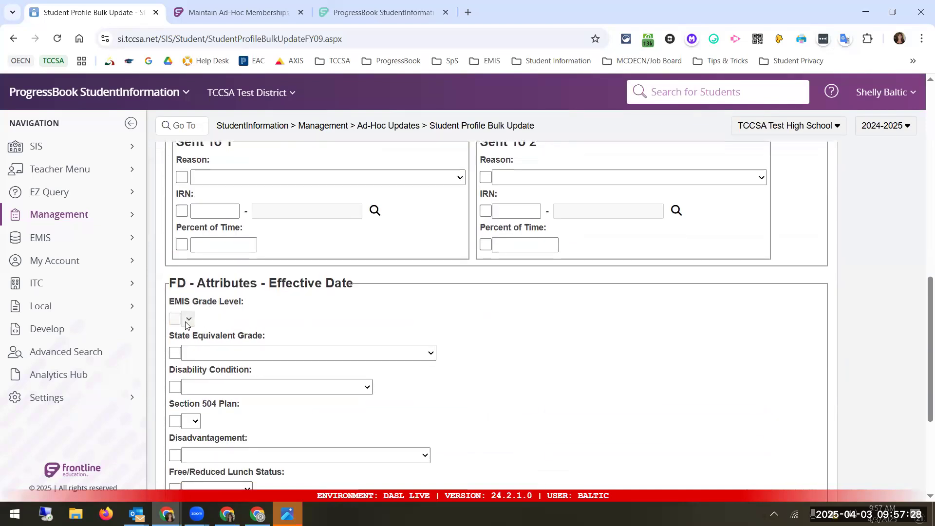
{"action": "scroll", "coordinate": [492, 368], "scroll_direction": "down", "scroll_amount": 2}
{"action": "scroll", "coordinate": [493, 368], "scroll_direction": "down", "scroll_amount": 2}
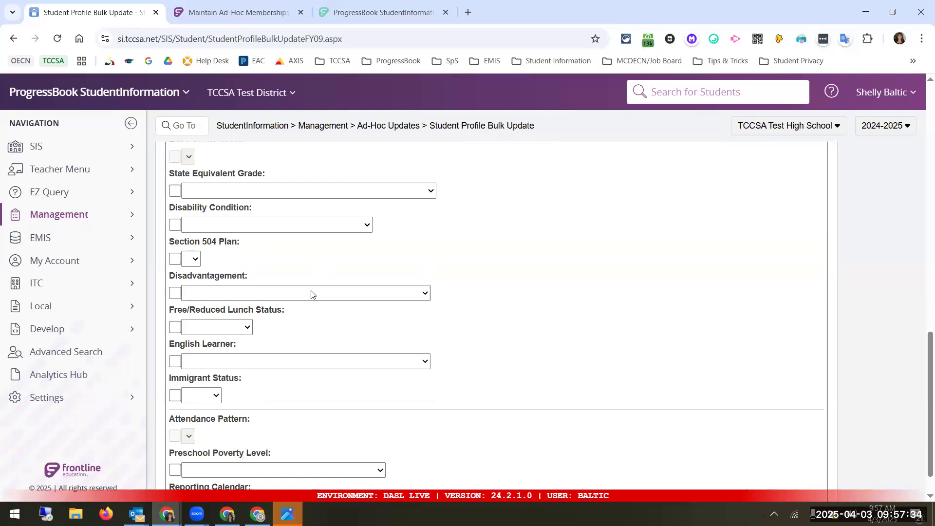
{"action": "scroll", "coordinate": [312, 294], "scroll_direction": "down", "scroll_amount": 1}
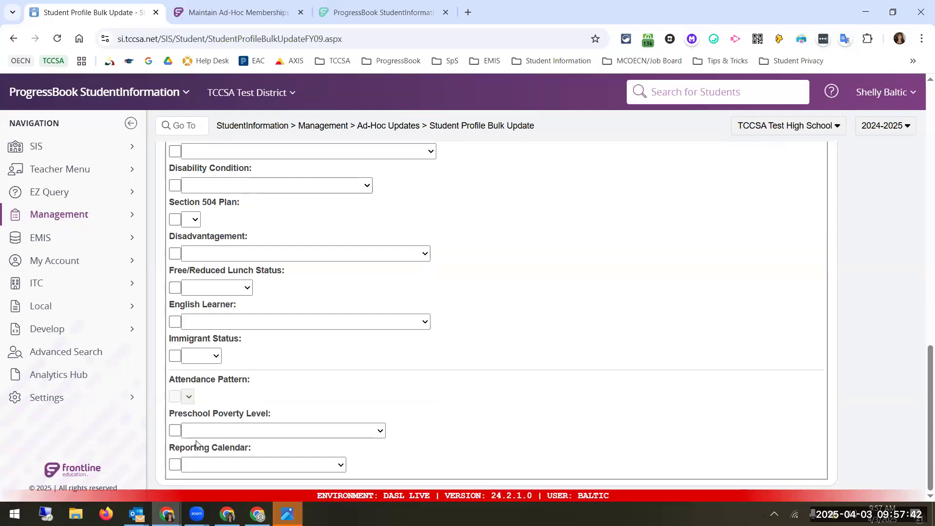
{"action": "left_click", "coordinate": [209, 465]}
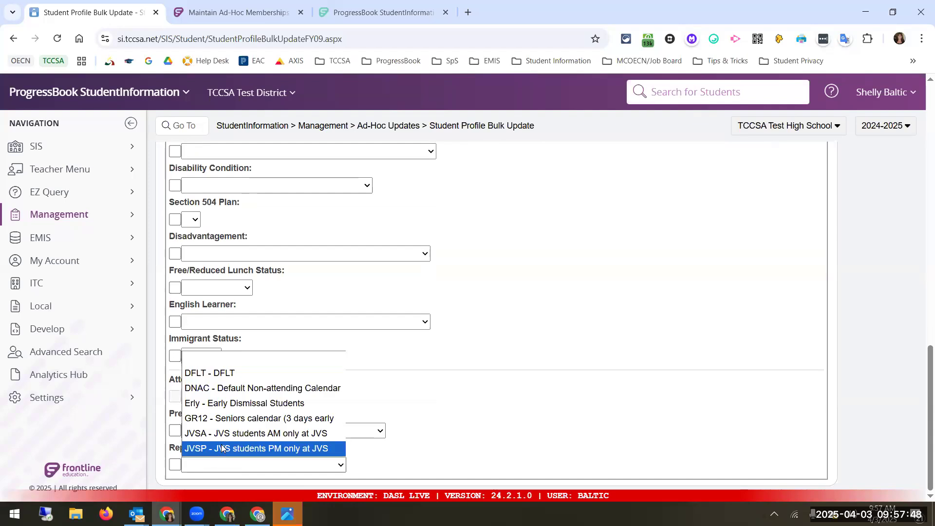
{"action": "left_click", "coordinate": [276, 418]}
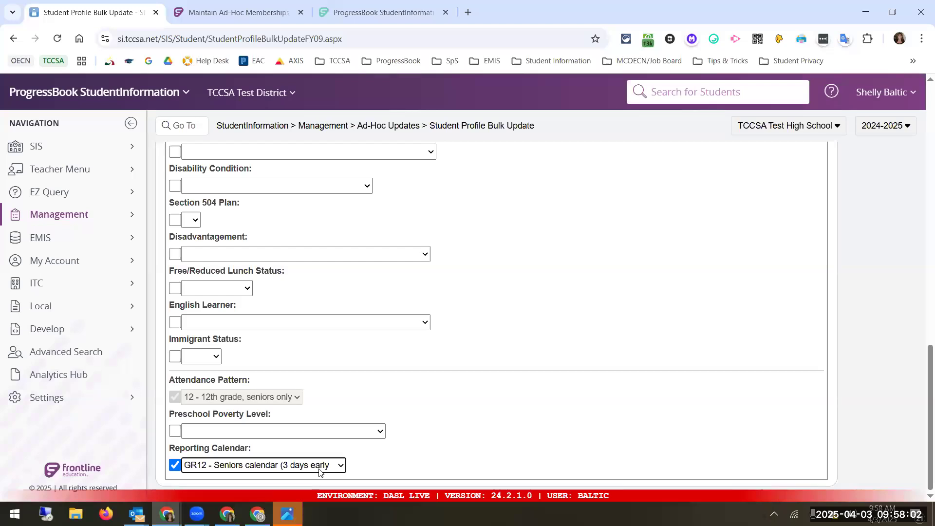
Continue to the FN-Attributes-No Date fields and examine those available, including the Reading Diagnostic Result Code options
{"action": "scroll", "coordinate": [365, 378], "scroll_direction": "up", "scroll_amount": 15}
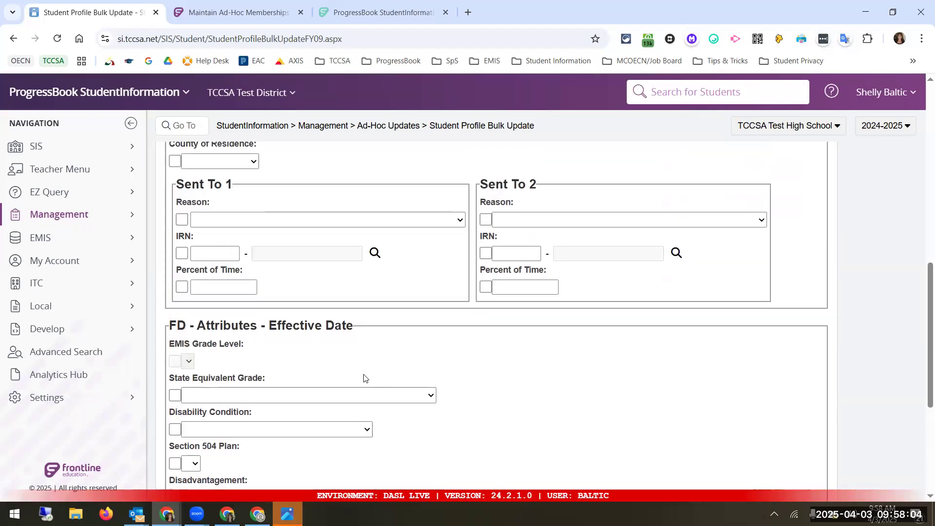
{"action": "scroll", "coordinate": [649, 352], "scroll_direction": "up", "scroll_amount": 1}
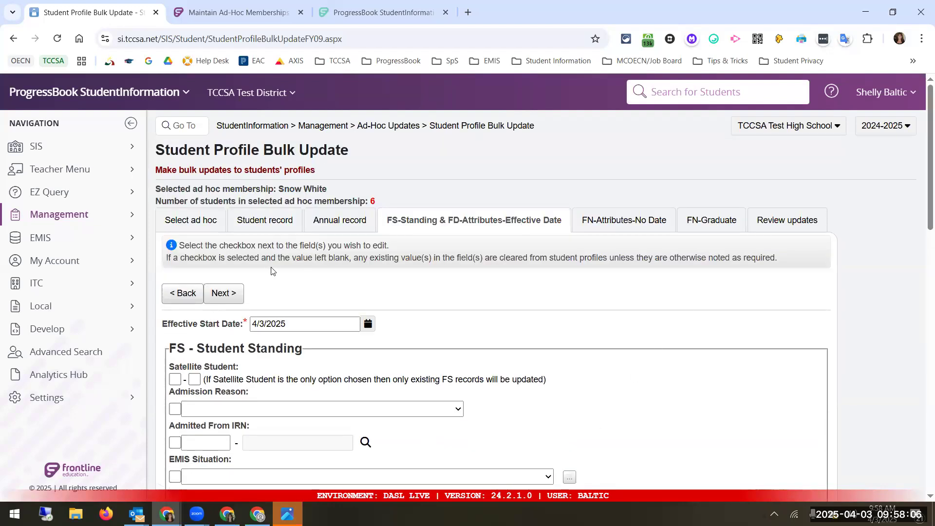
{"action": "left_click", "coordinate": [234, 293]}
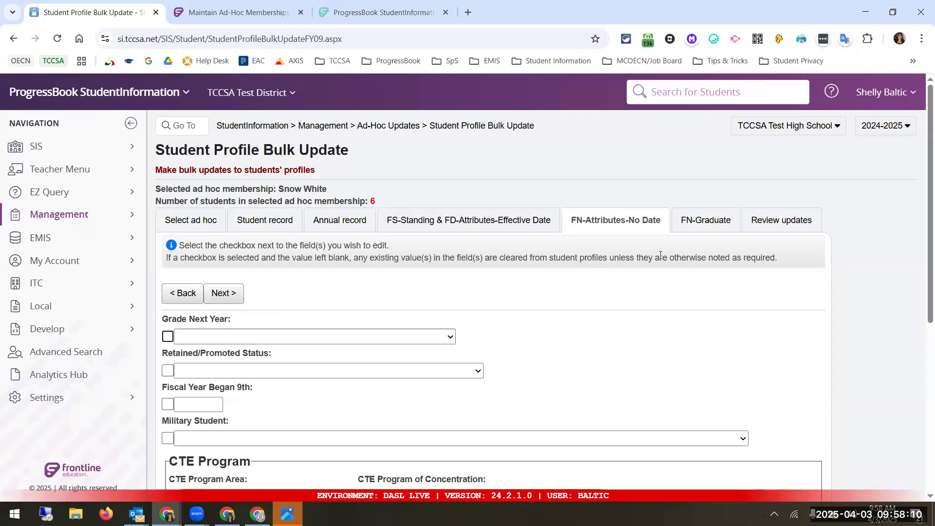
{"action": "scroll", "coordinate": [604, 273], "scroll_direction": "down", "scroll_amount": 2}
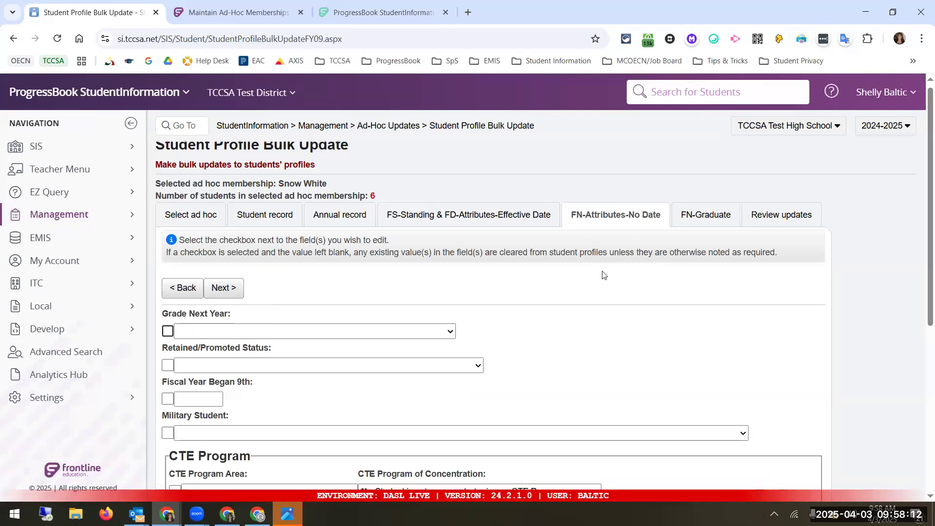
{"action": "scroll", "coordinate": [649, 261], "scroll_direction": "up", "scroll_amount": 2}
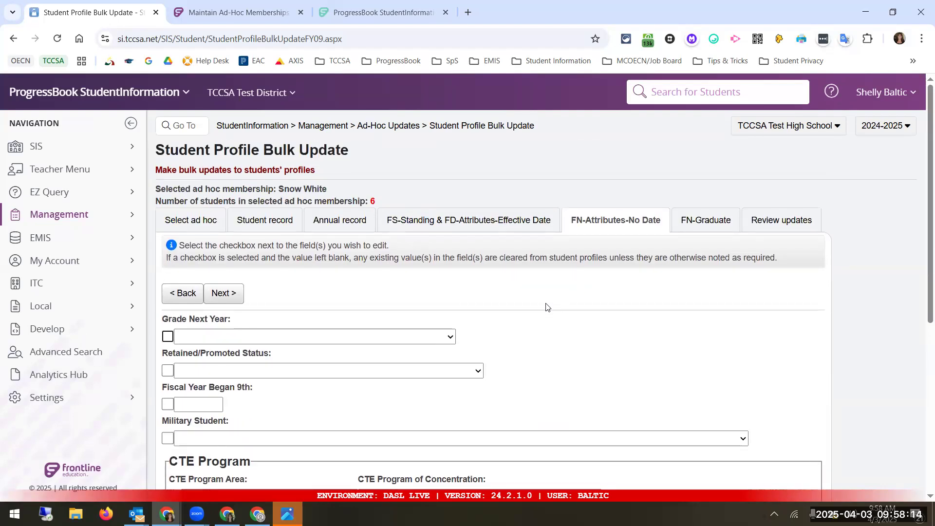
{"action": "scroll", "coordinate": [548, 307], "scroll_direction": "down", "scroll_amount": 2}
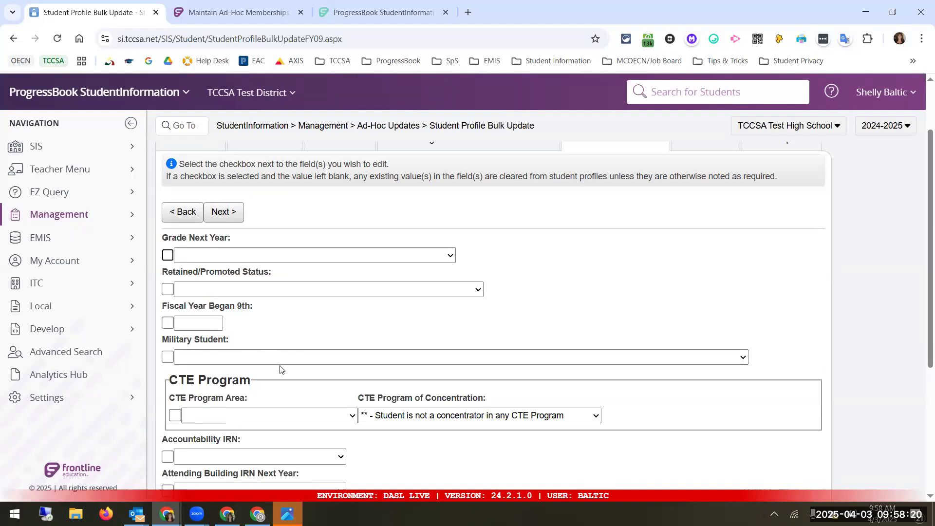
{"action": "scroll", "coordinate": [282, 373], "scroll_direction": "down", "scroll_amount": 2}
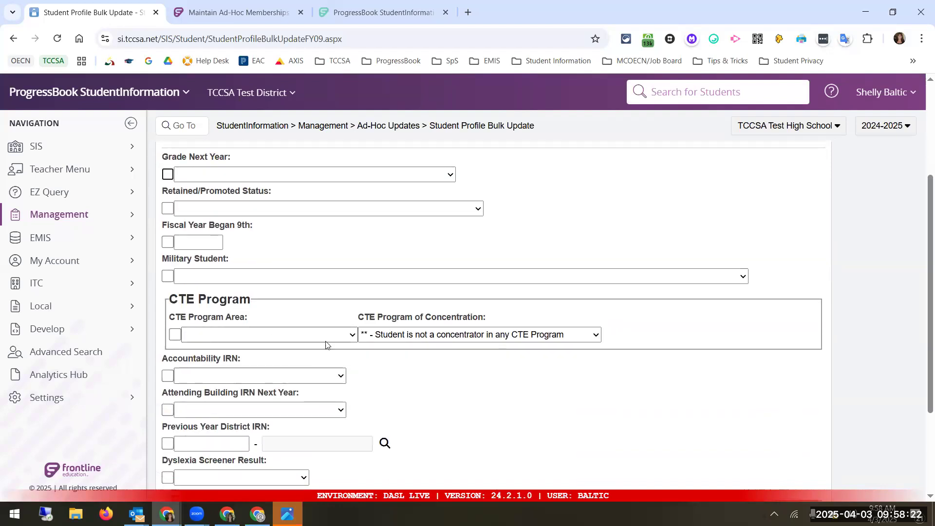
{"action": "scroll", "coordinate": [282, 360], "scroll_direction": "down", "scroll_amount": 2}
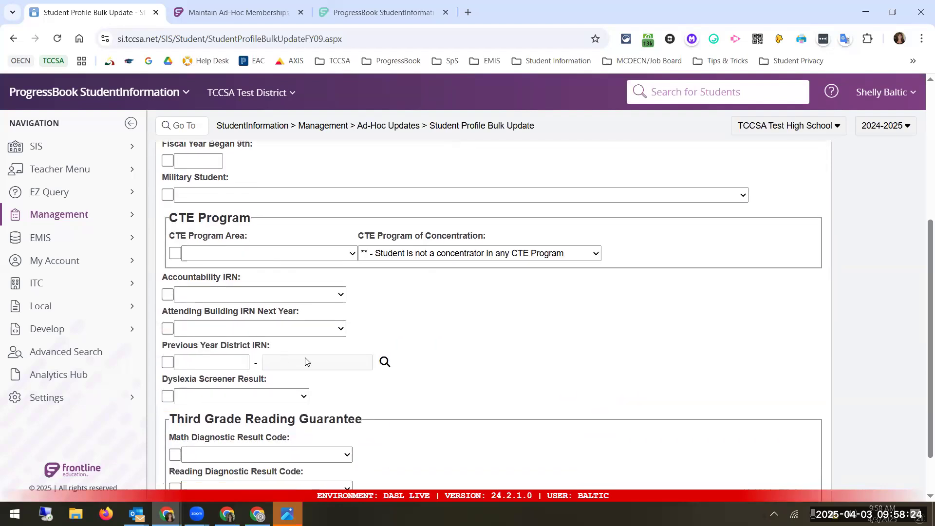
{"action": "scroll", "coordinate": [281, 370], "scroll_direction": "down", "scroll_amount": 2}
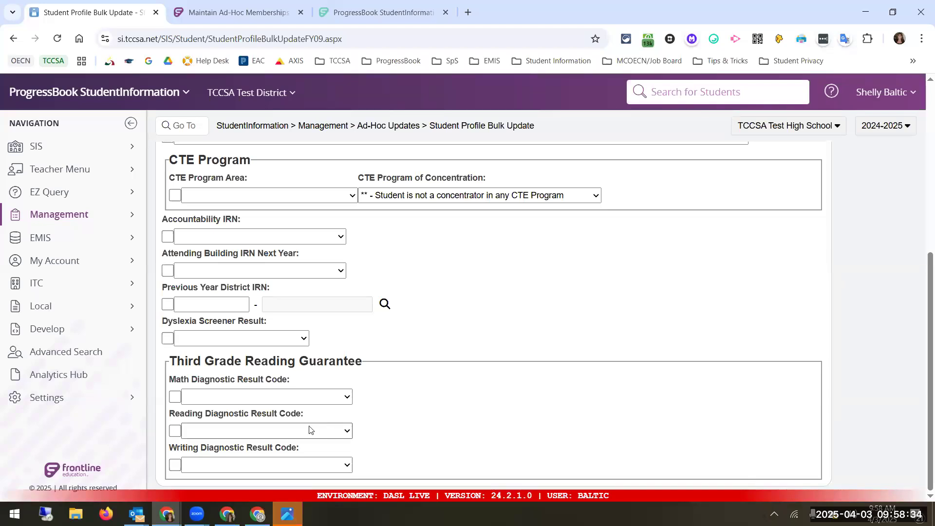
{"action": "left_click", "coordinate": [282, 430]}
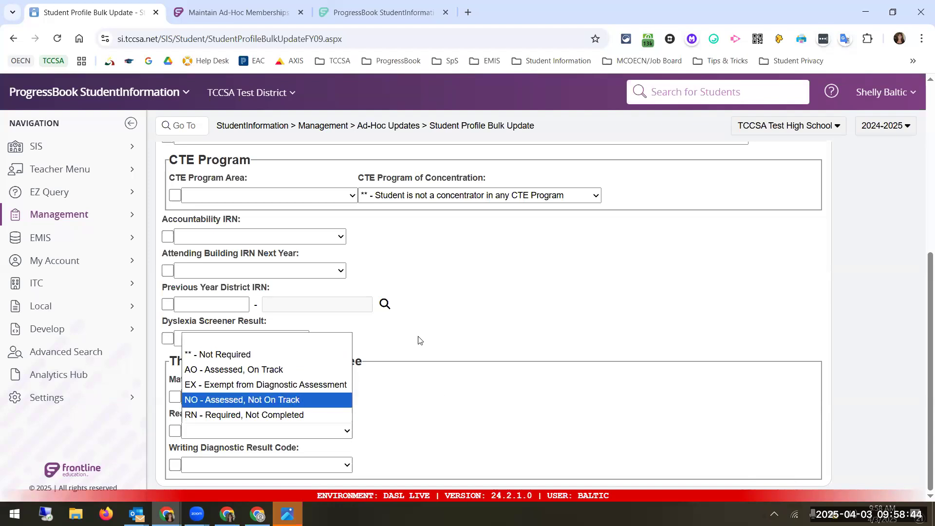
{"action": "left_click", "coordinate": [460, 378]}
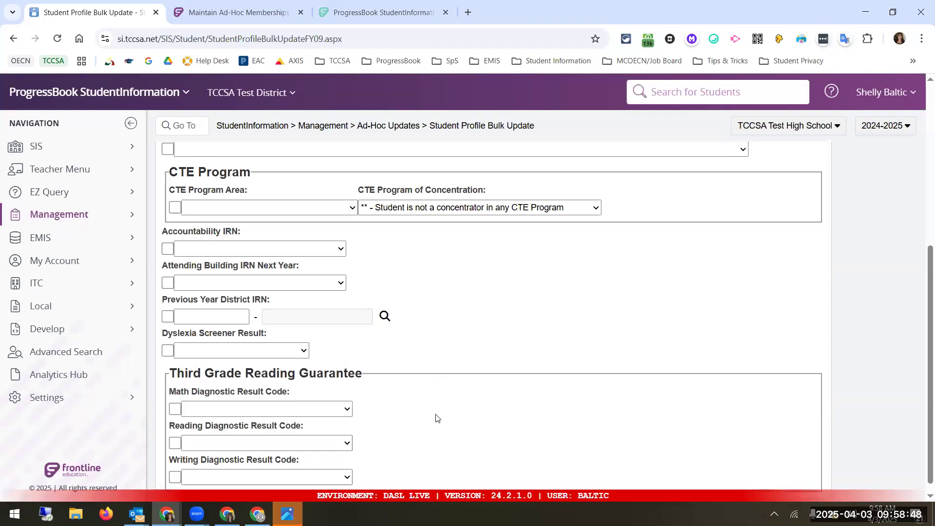
Continue to the FN-Graduate fields and examine the Diploma Type options
{"action": "scroll", "coordinate": [438, 414], "scroll_direction": "up", "scroll_amount": 6}
{"action": "left_click", "coordinate": [235, 297]}
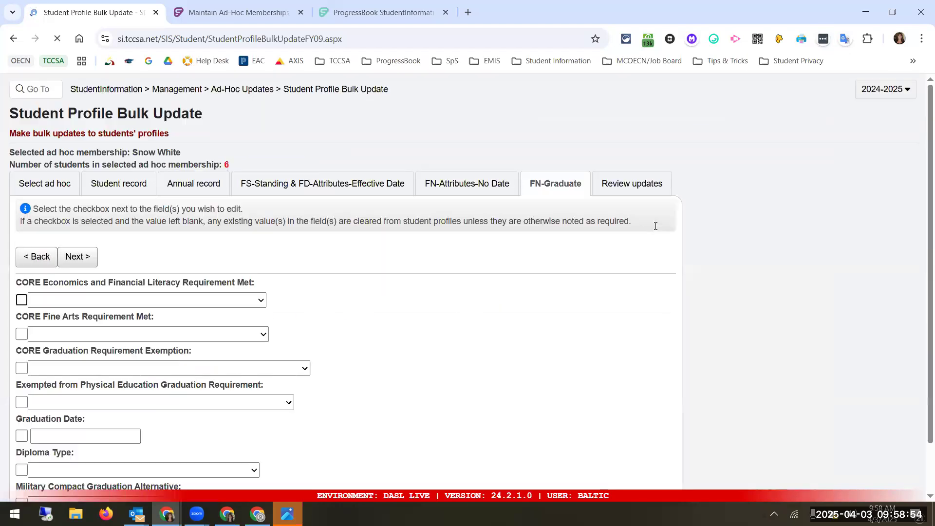
{"action": "scroll", "coordinate": [241, 317], "scroll_direction": "down", "scroll_amount": 2}
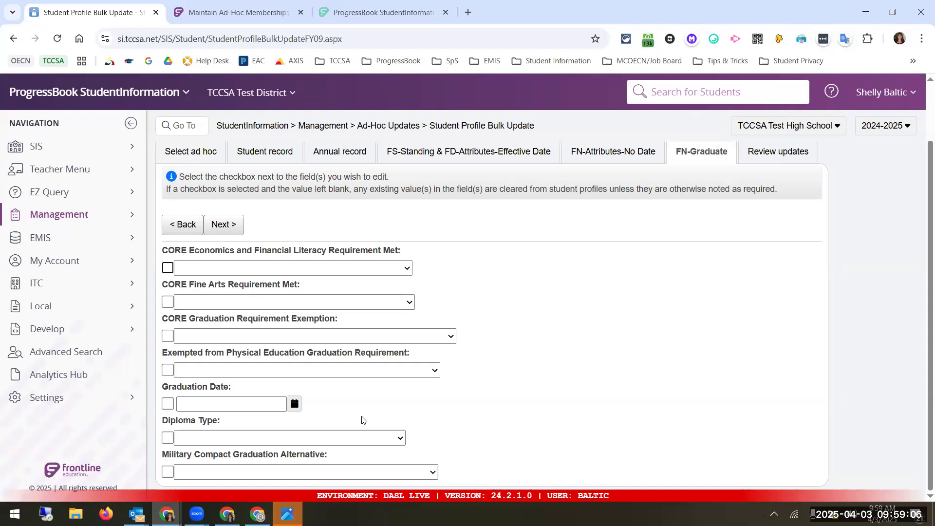
{"action": "left_click", "coordinate": [355, 443]}
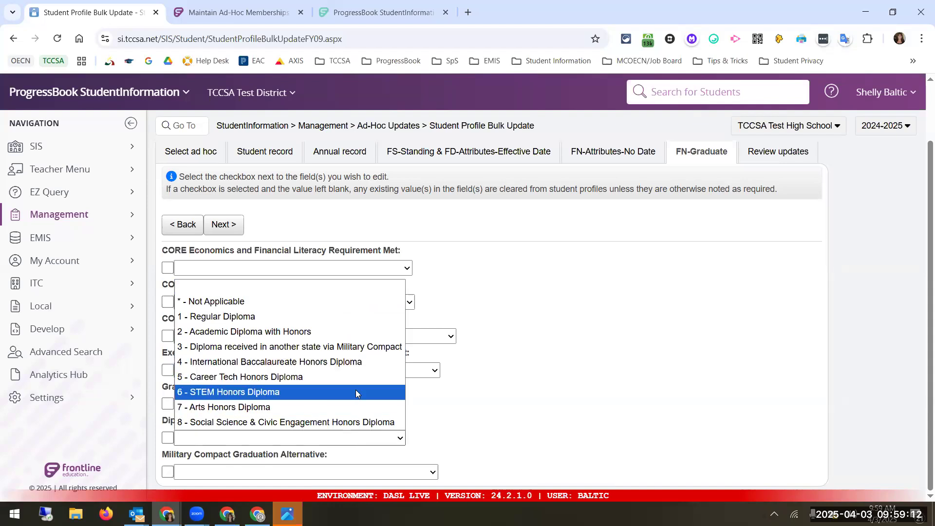
{"action": "left_click", "coordinate": [494, 348]}
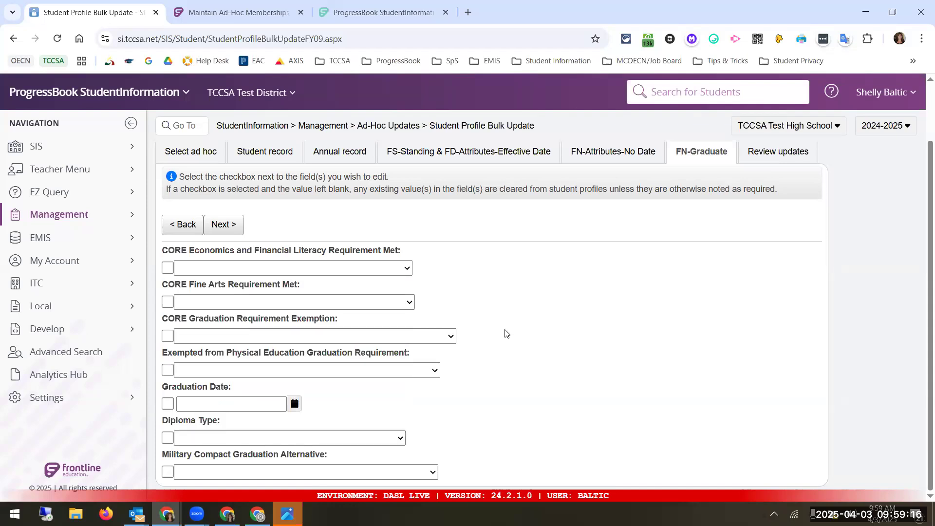
Proceed to the review of the selected profile updates and submit the bulk update for the Snow White membership
{"action": "scroll", "coordinate": [584, 312], "scroll_direction": "up", "scroll_amount": 2}
{"action": "scroll", "coordinate": [749, 277], "scroll_direction": "down", "scroll_amount": 2}
{"action": "left_click", "coordinate": [224, 225]}
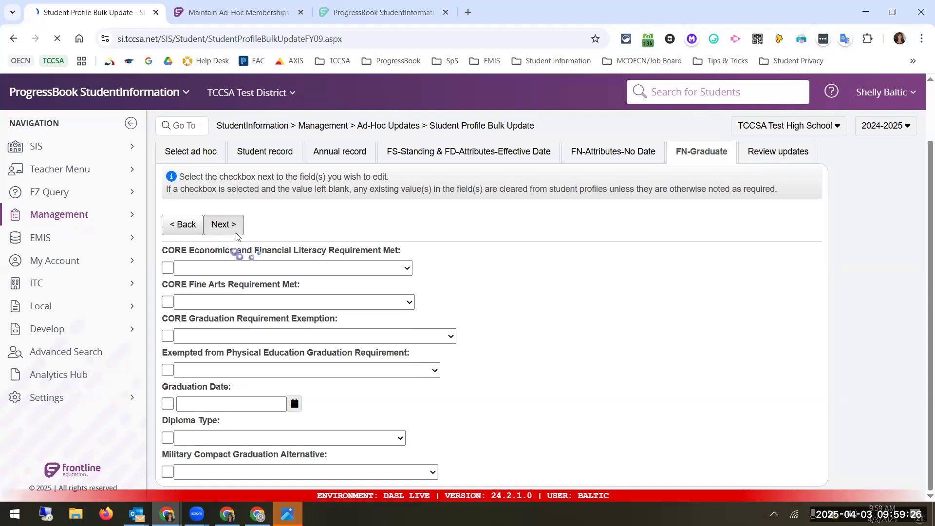
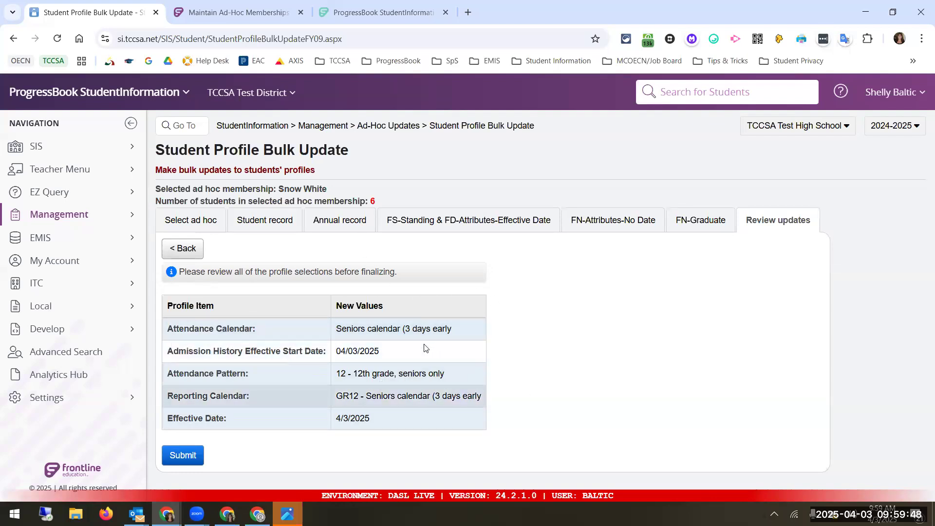
{"action": "left_click", "coordinate": [191, 458]}
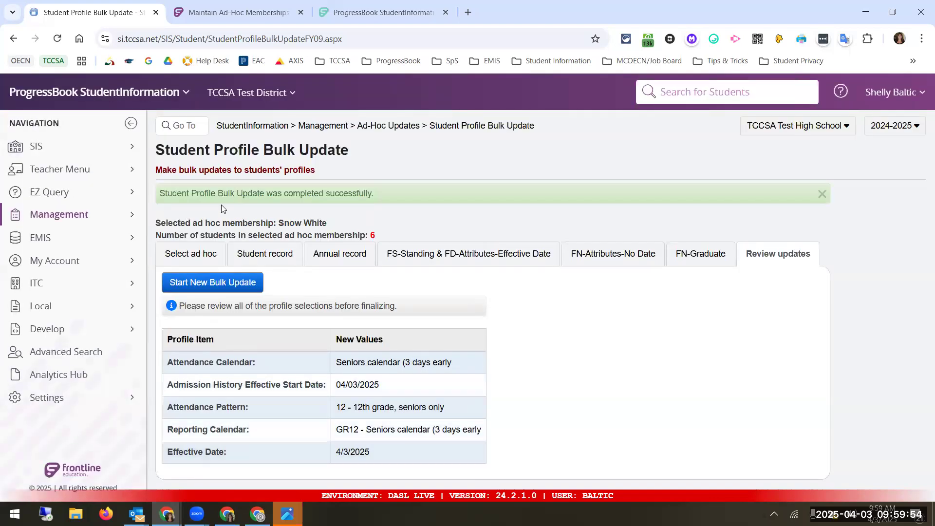
Search for students by the membership students' shared last name and select the fourth listed student
{"action": "left_click", "coordinate": [684, 97]}
{"action": "type", "text": "dwarf"}
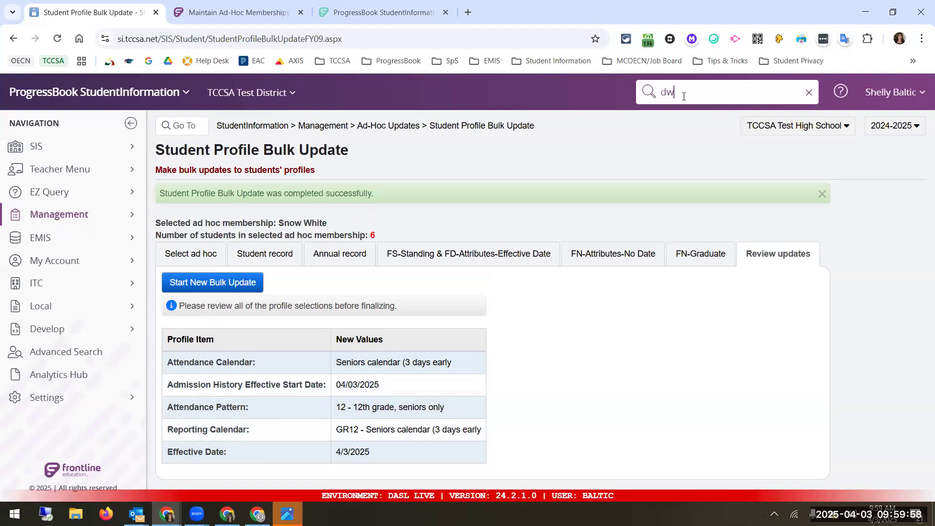
{"action": "key", "text": "Return"}
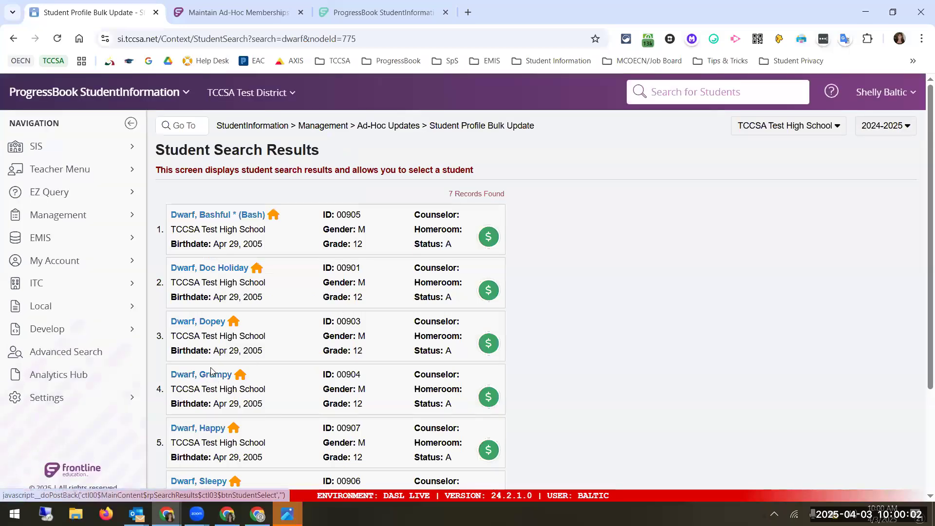
{"action": "left_click", "coordinate": [212, 375]}
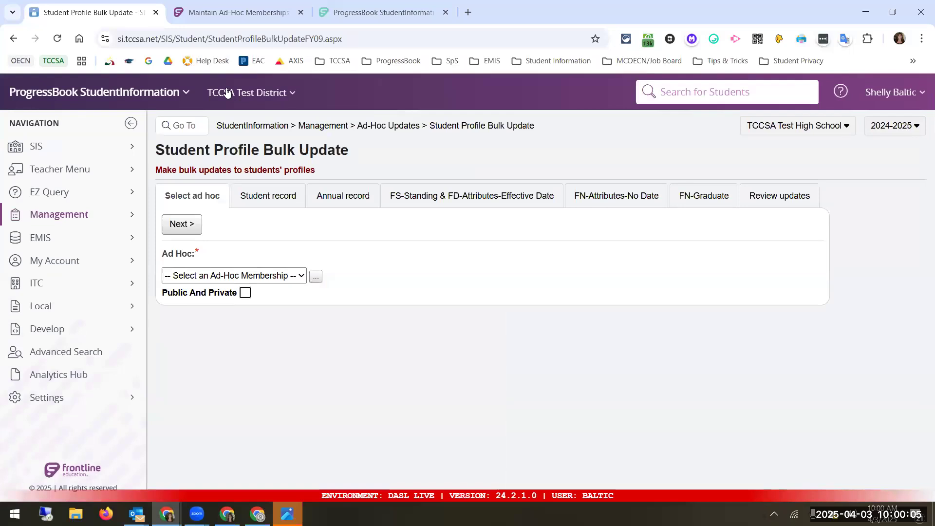
From the StudentInformation home page, open the selected student's profile for editing and check the Attendance Calendar on the General information
{"action": "left_click", "coordinate": [237, 128]}
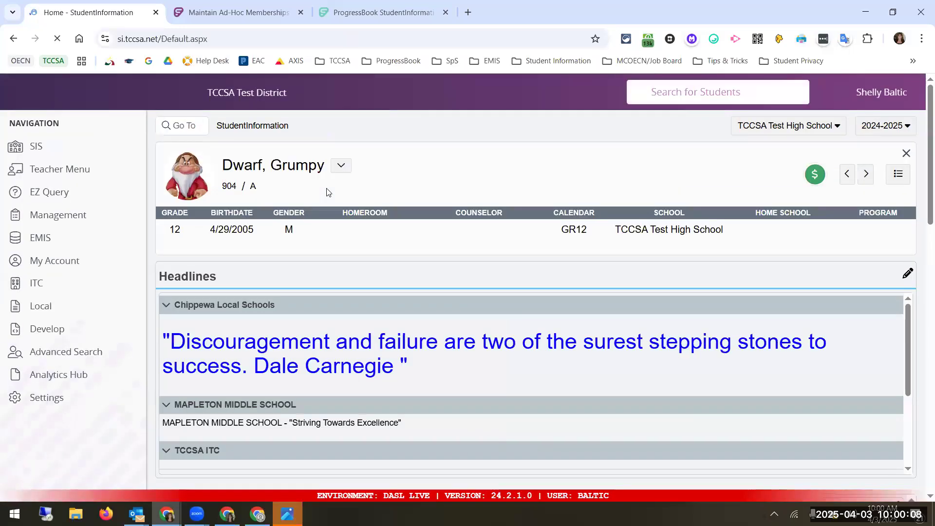
{"action": "left_click", "coordinate": [341, 166]}
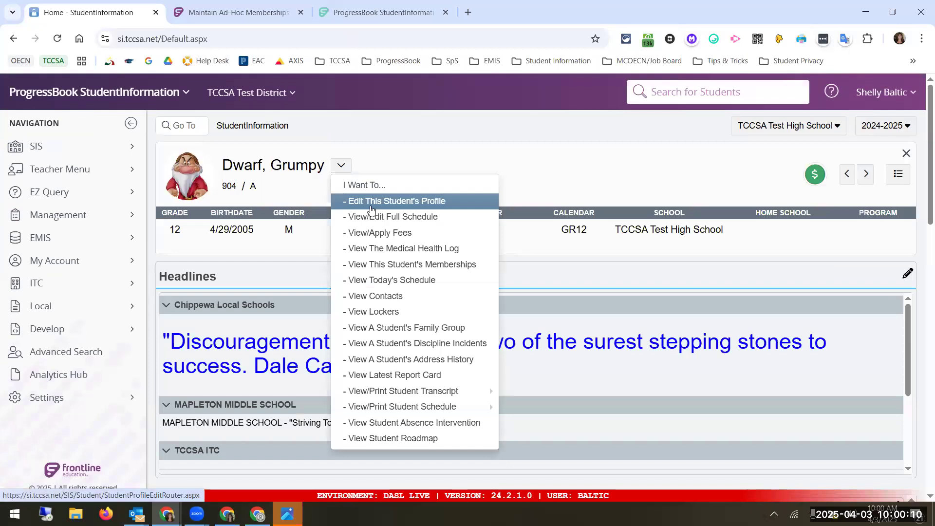
{"action": "left_click", "coordinate": [370, 203]}
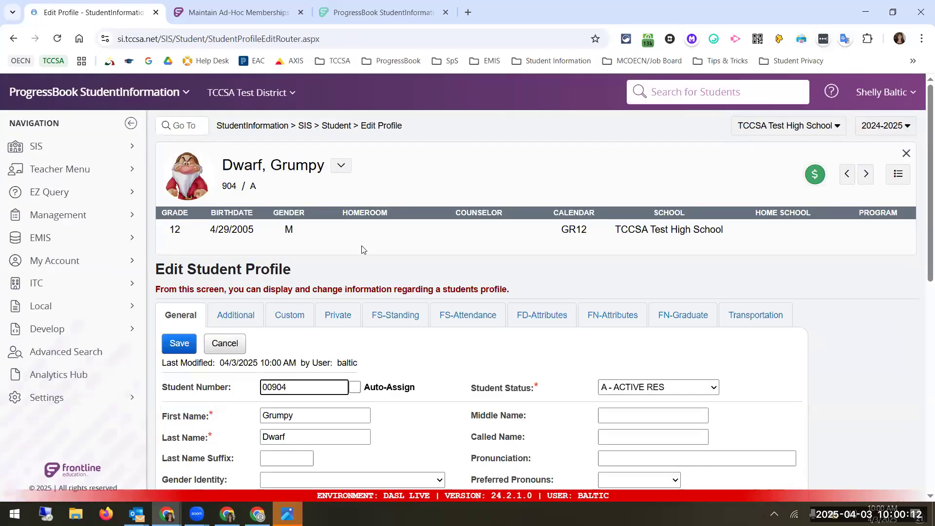
{"action": "scroll", "coordinate": [360, 256], "scroll_direction": "down", "scroll_amount": 5}
{"action": "scroll", "coordinate": [359, 253], "scroll_direction": "down", "scroll_amount": 4}
{"action": "scroll", "coordinate": [302, 390], "scroll_direction": "up", "scroll_amount": 1}
{"action": "scroll", "coordinate": [287, 450], "scroll_direction": "down", "scroll_amount": 1}
{"action": "scroll", "coordinate": [287, 450], "scroll_direction": "down", "scroll_amount": 1}
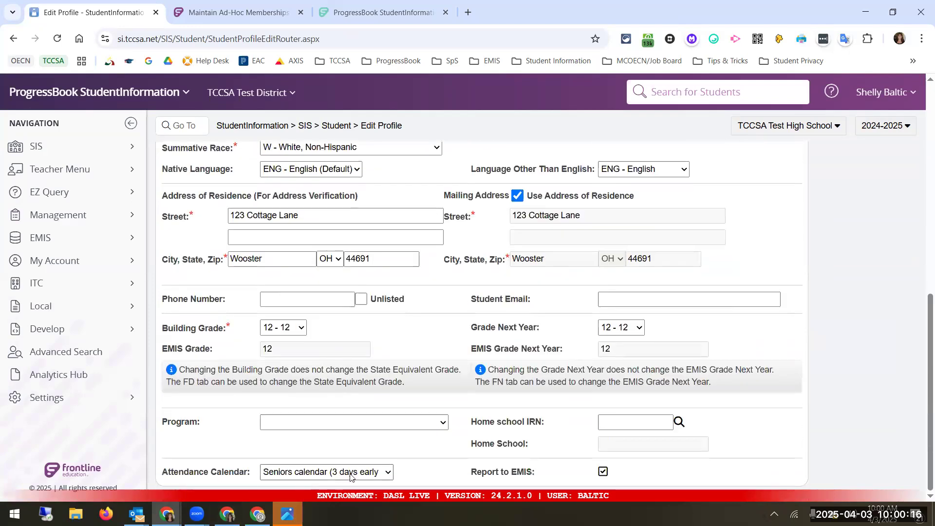
Check the Reporting Calendar under FD-Attributes and the Diploma Type under FN-Graduate on the student's profile
{"action": "scroll", "coordinate": [351, 476], "scroll_direction": "up", "scroll_amount": 6}
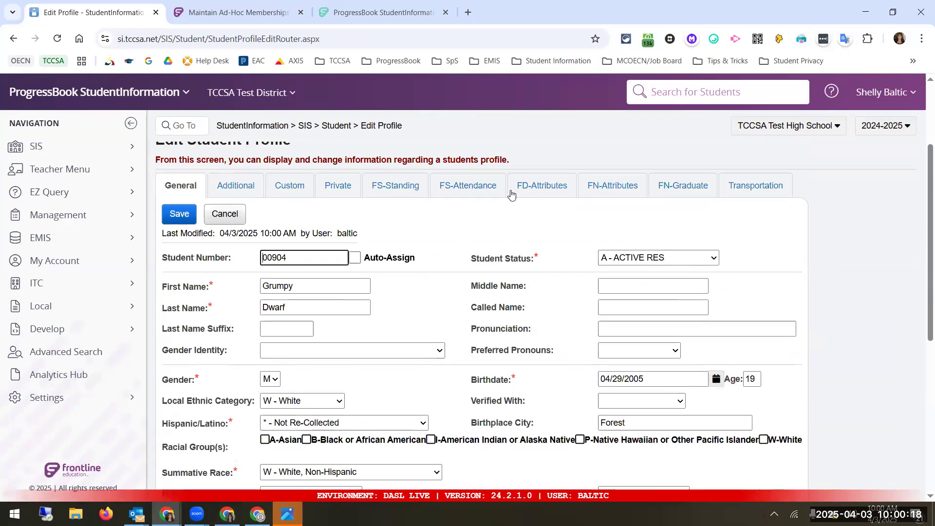
{"action": "left_click", "coordinate": [535, 188]}
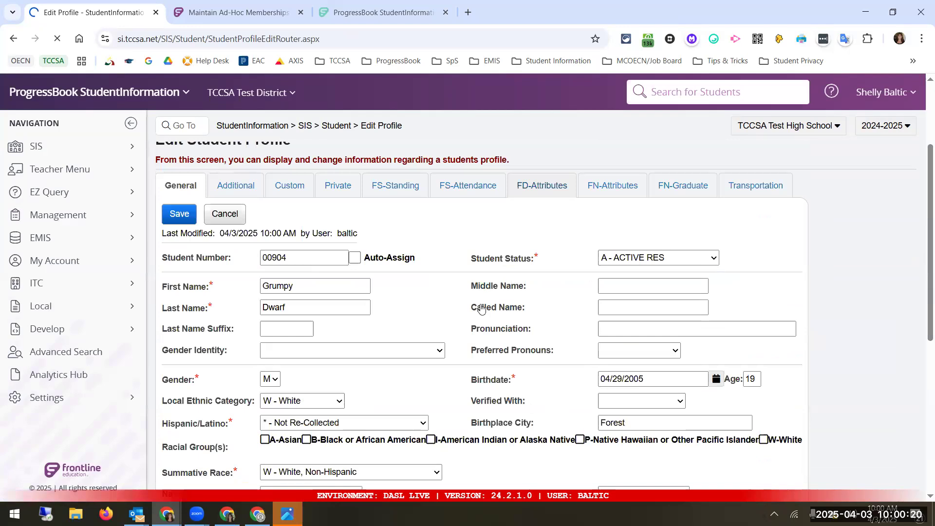
{"action": "scroll", "coordinate": [478, 312], "scroll_direction": "down", "scroll_amount": 6}
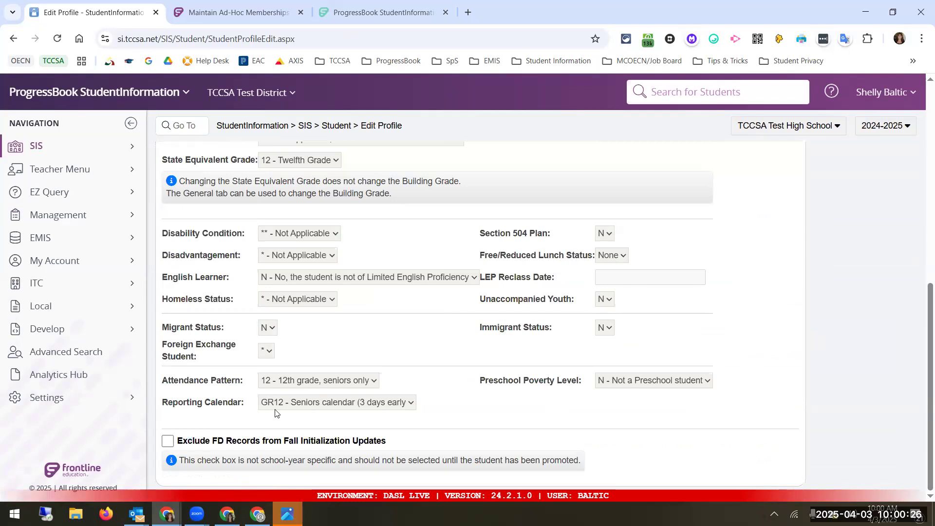
{"action": "scroll", "coordinate": [305, 390], "scroll_direction": "up", "scroll_amount": 6}
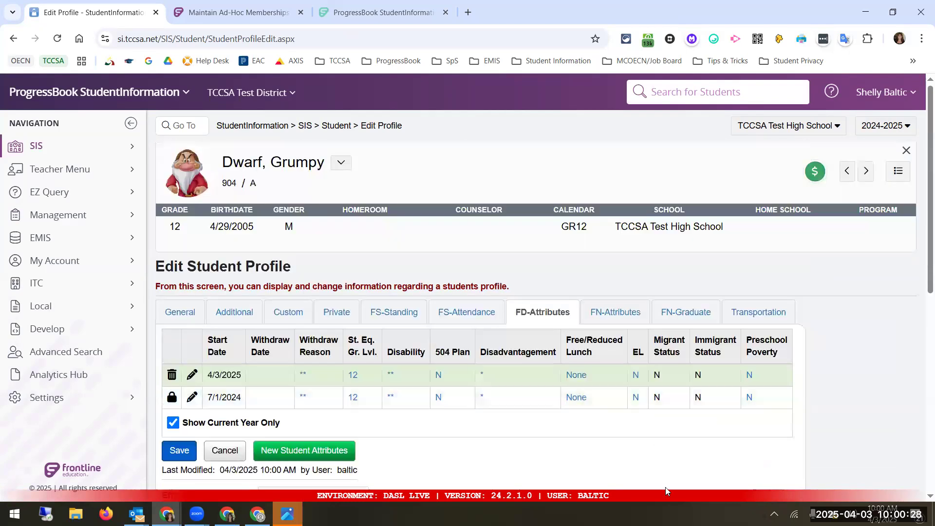
{"action": "left_click", "coordinate": [670, 315]}
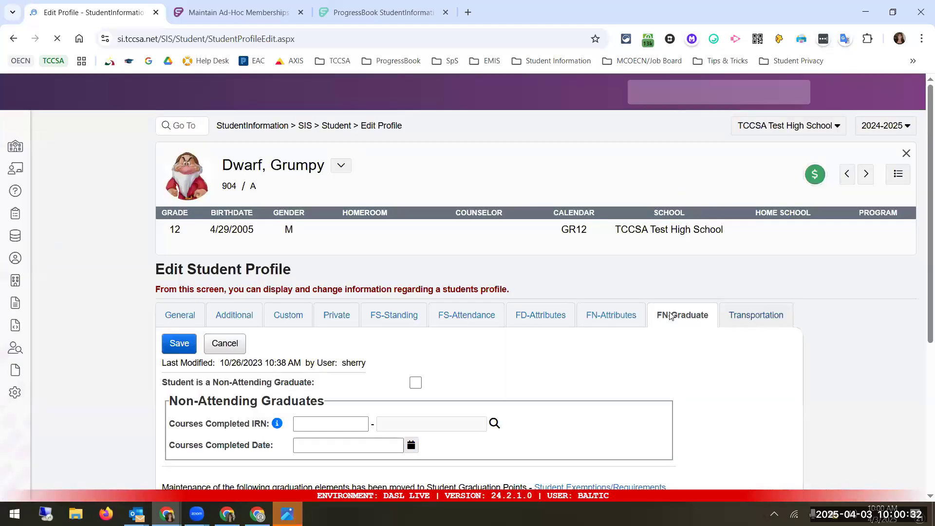
{"action": "scroll", "coordinate": [671, 316], "scroll_direction": "down", "scroll_amount": 3}
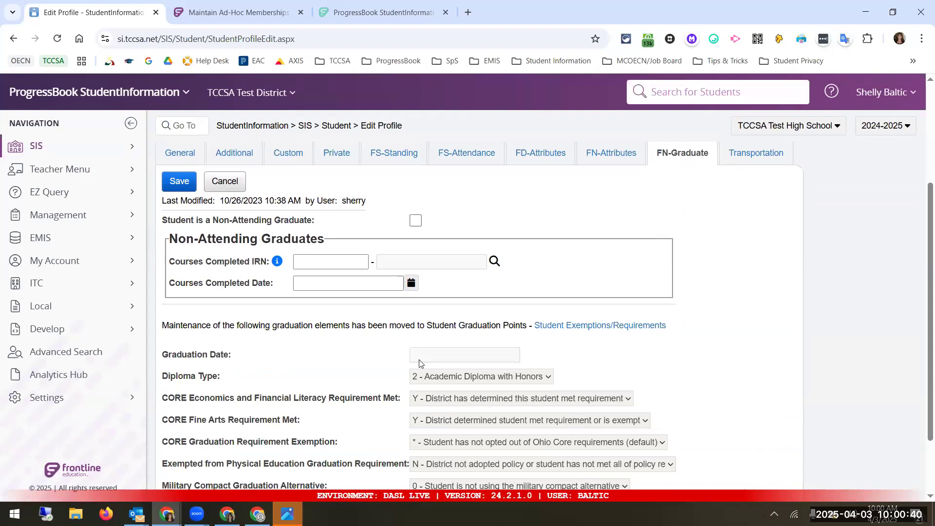
{"action": "scroll", "coordinate": [324, 424], "scroll_direction": "up", "scroll_amount": 3}
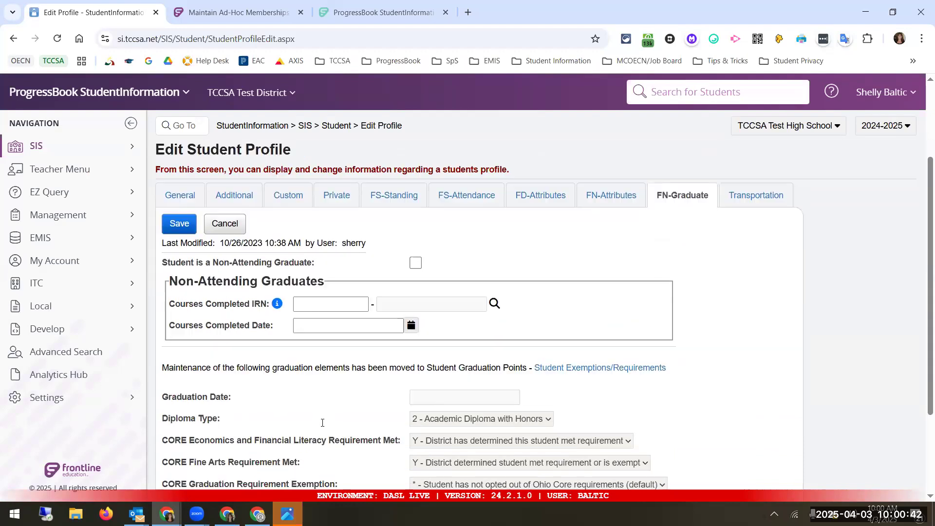
Open the Update Graduation Date ad-hoc update and browse the student statuses available for inclusion
{"action": "left_click", "coordinate": [111, 223]}
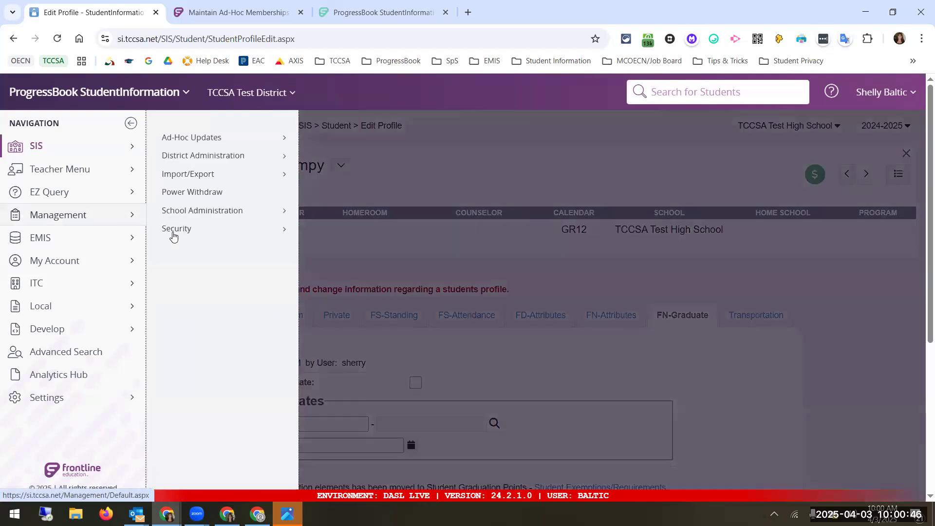
{"action": "left_click", "coordinate": [215, 138]}
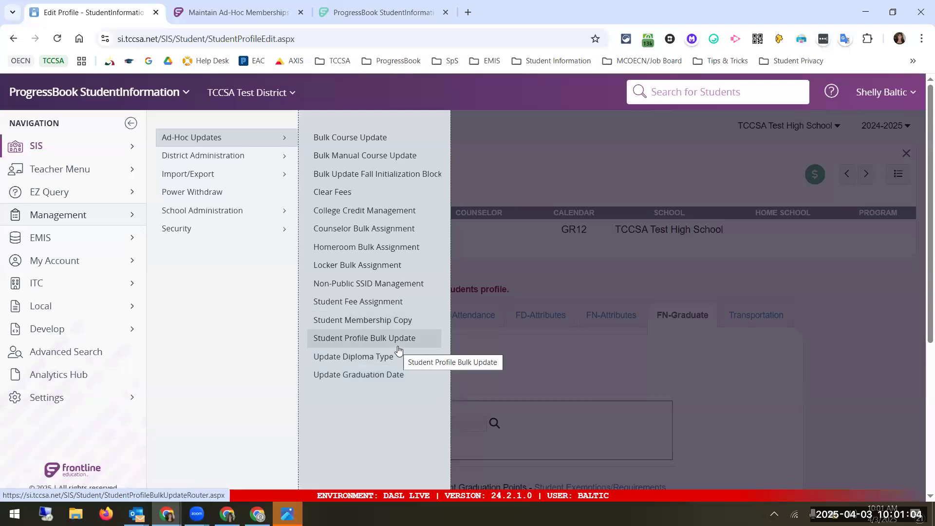
{"action": "left_click", "coordinate": [388, 376]}
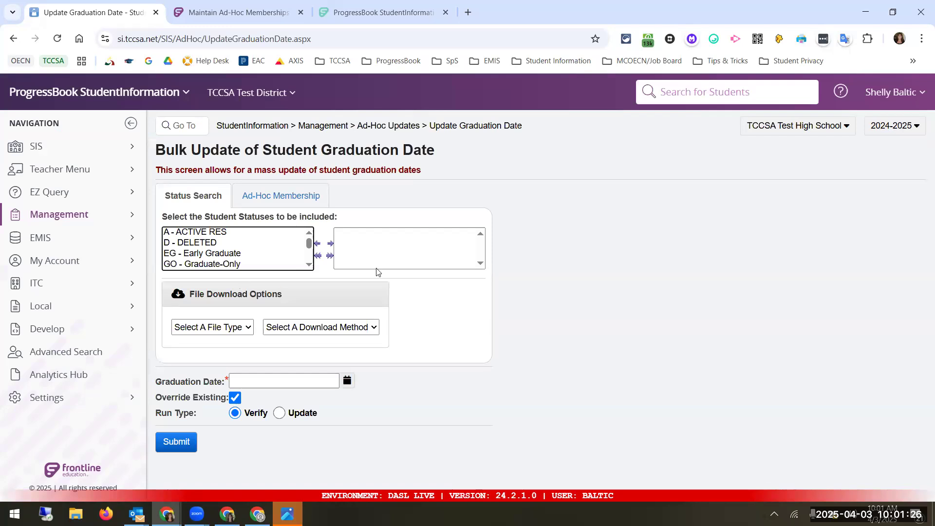
{"action": "left_click_drag", "start_coordinate": [309, 243], "coordinate": [309, 251]}
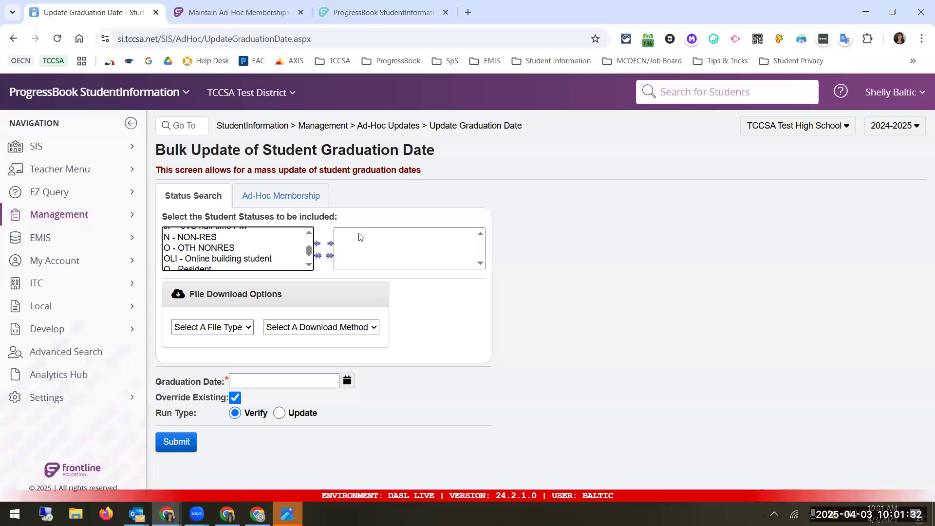
Base the graduation date update on an ad-hoc membership, include public and private memberships, and choose Snow White
{"action": "left_click", "coordinate": [300, 197]}
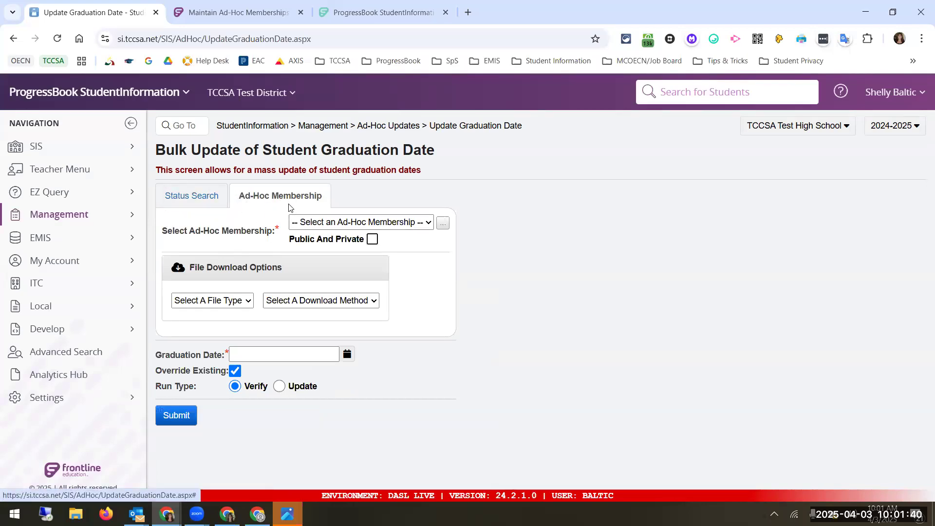
{"action": "left_click", "coordinate": [307, 223]}
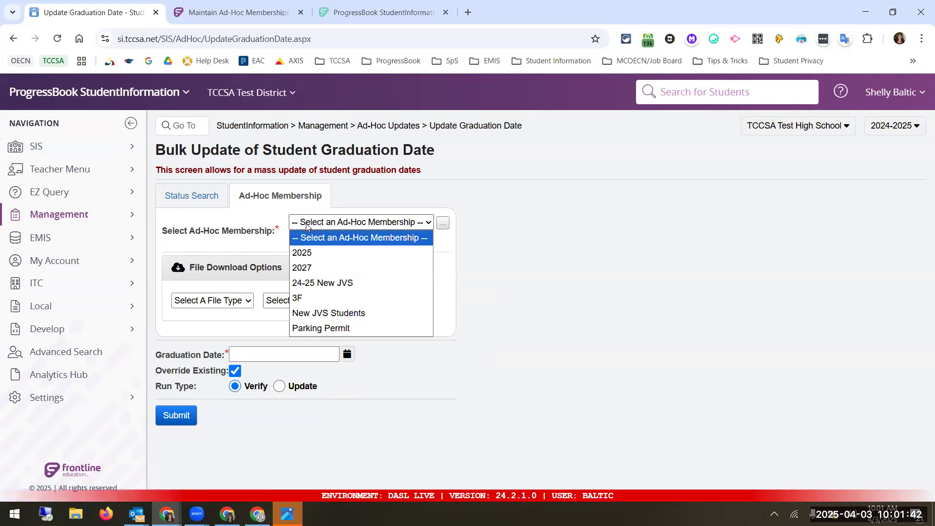
{"action": "left_click", "coordinate": [372, 238]}
{"action": "left_click", "coordinate": [372, 239]}
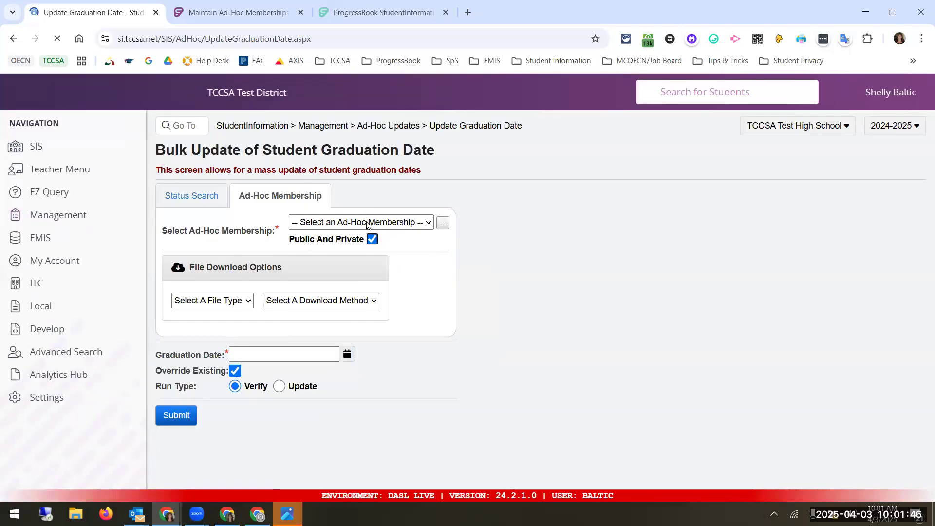
{"action": "left_click", "coordinate": [372, 223]}
{"action": "left_click", "coordinate": [328, 403]}
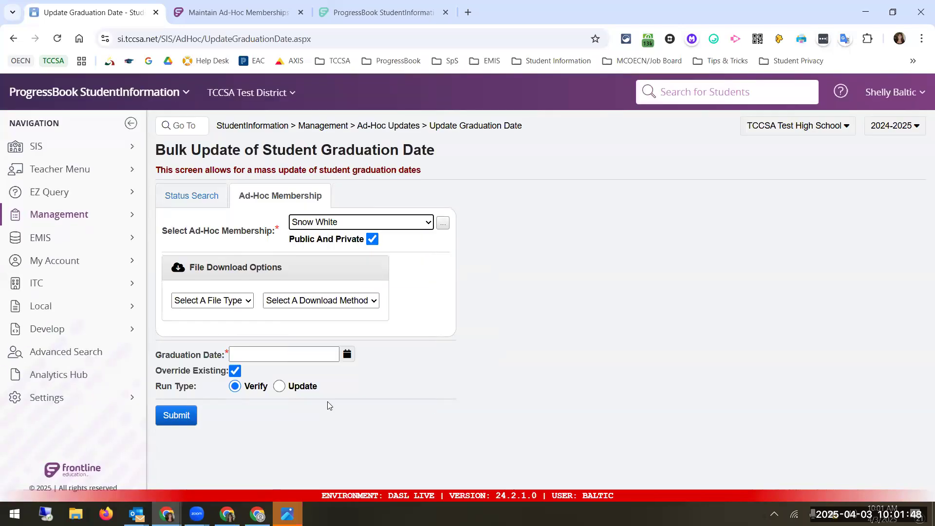
Set the file type to CSV with the Download method, and set the graduation date to 05/23/2025
{"action": "left_click", "coordinate": [233, 305]}
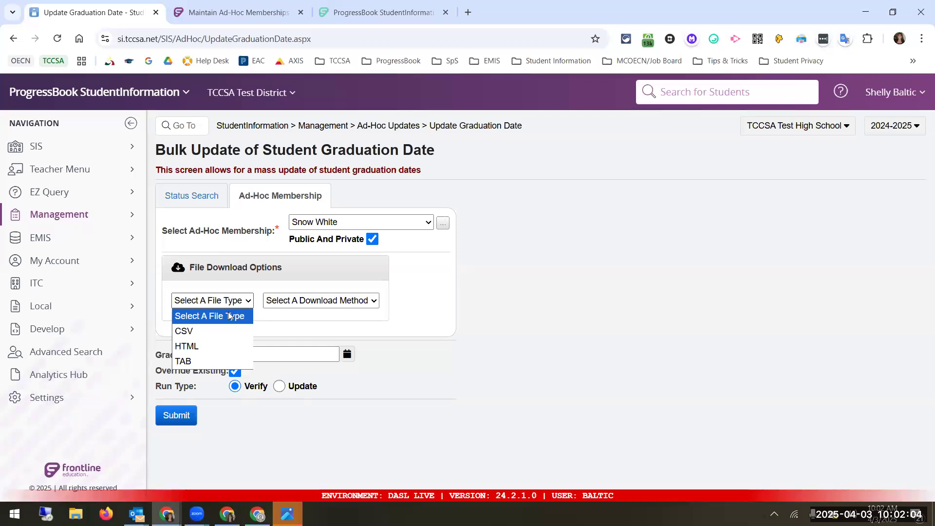
{"action": "left_click", "coordinate": [190, 331]}
{"action": "left_click", "coordinate": [279, 301]}
{"action": "left_click", "coordinate": [292, 330]}
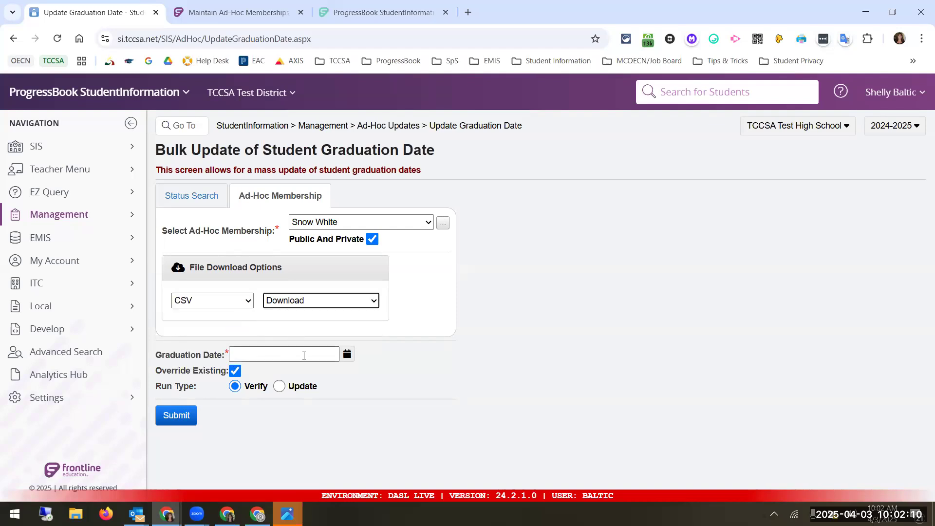
{"action": "left_click", "coordinate": [347, 354]}
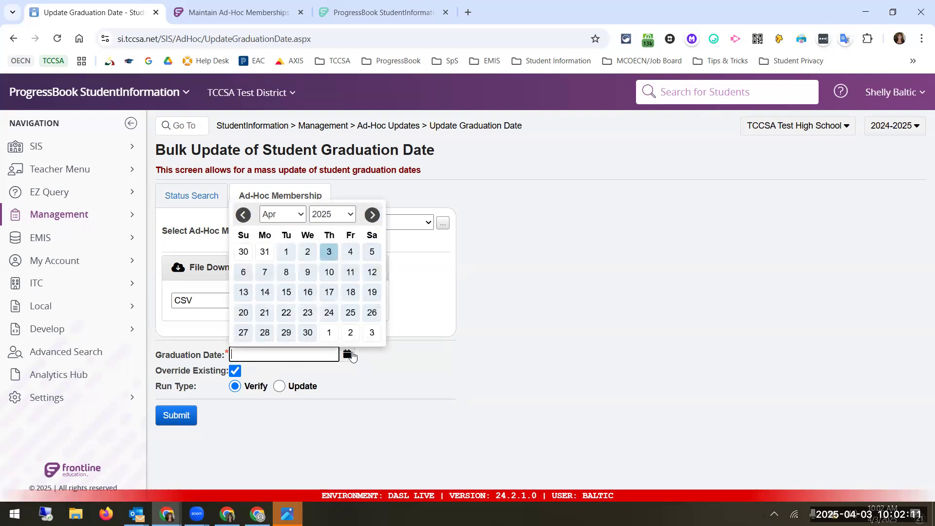
{"action": "left_click", "coordinate": [372, 215]}
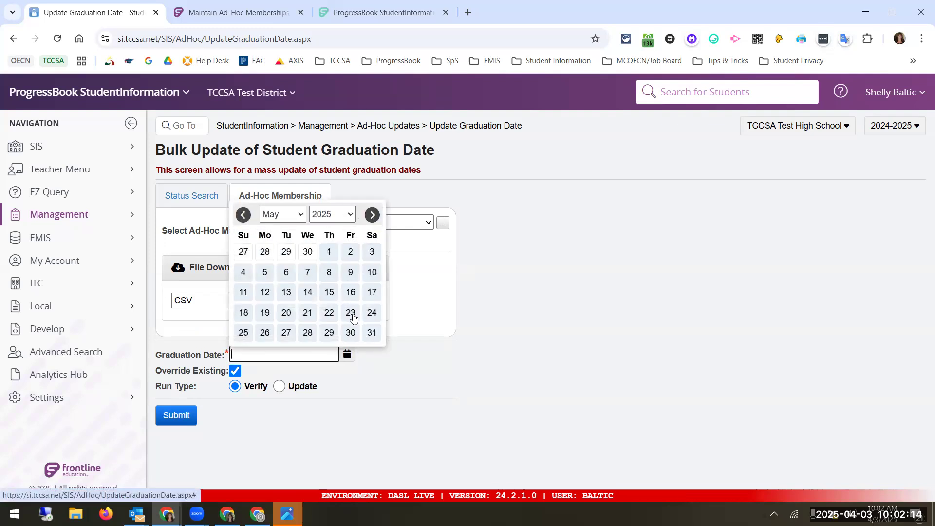
{"action": "left_click", "coordinate": [350, 313]}
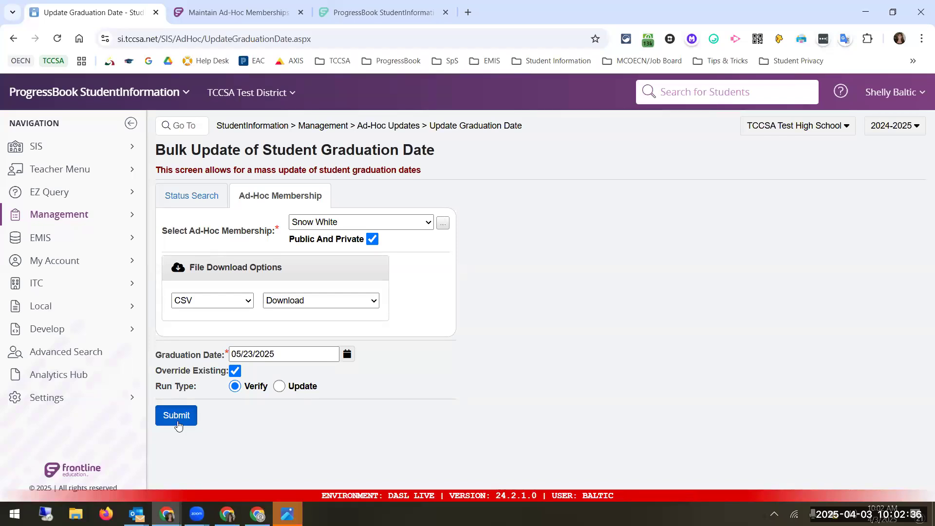
Submit the graduation date update as a Verify run and download the resulting CSV file
{"action": "left_click", "coordinate": [178, 424]}
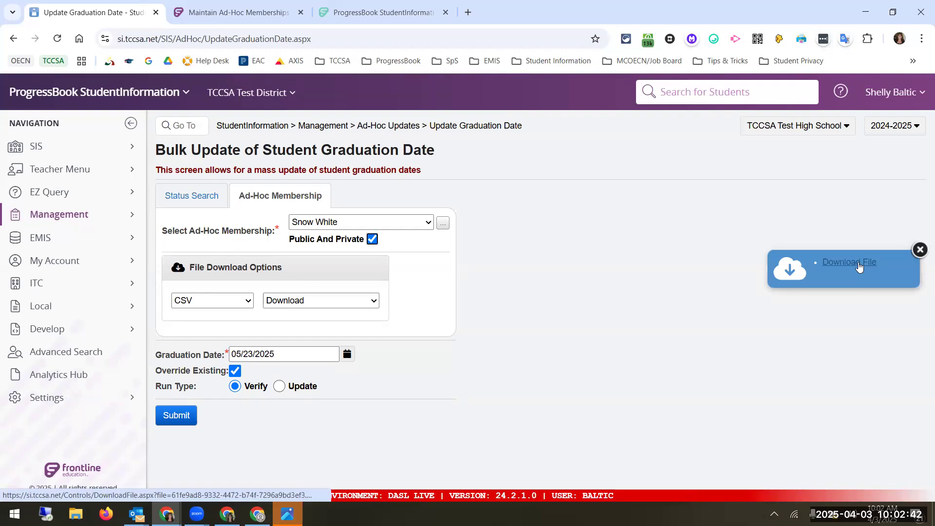
{"action": "left_click", "coordinate": [859, 265]}
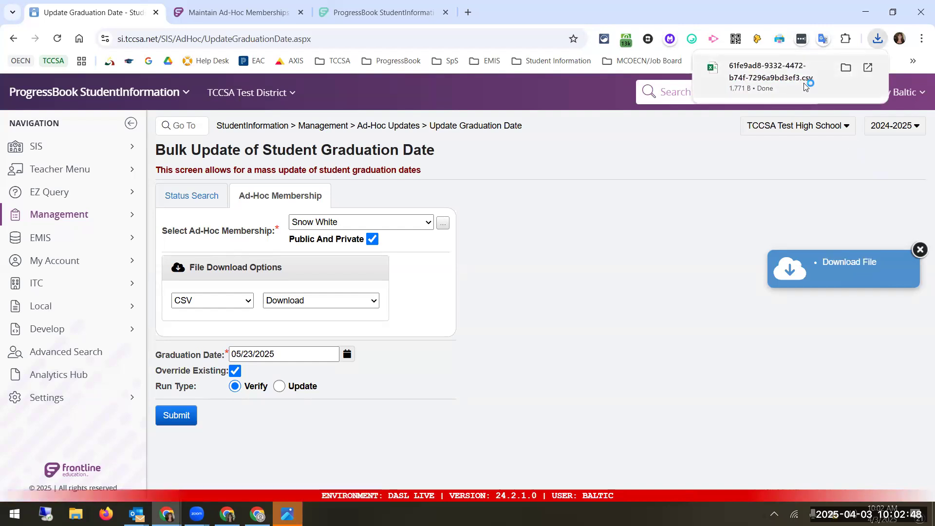
Open the downloaded verification CSV in Excel, widen the graduation date columns to review the dates, and close it without saving
{"action": "left_click", "coordinate": [804, 84]}
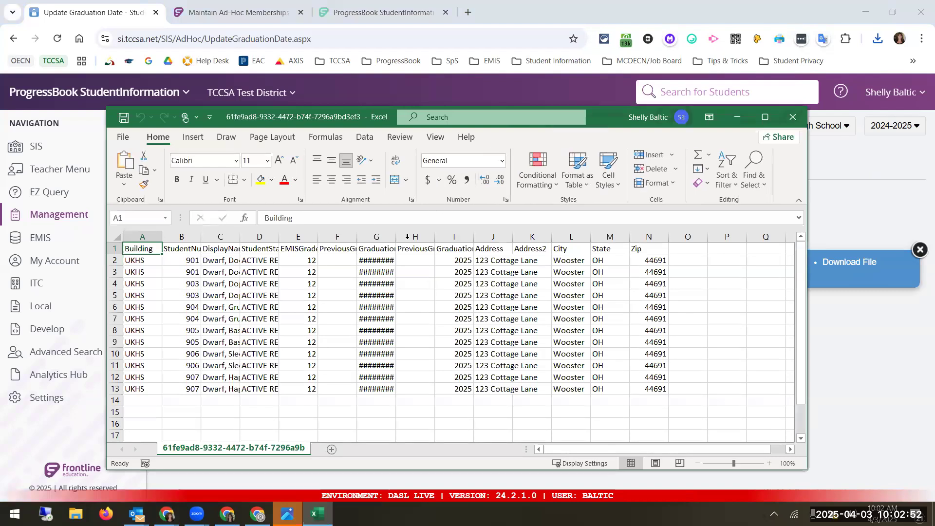
{"action": "left_click_drag", "start_coordinate": [395, 236], "coordinate": [424, 236]}
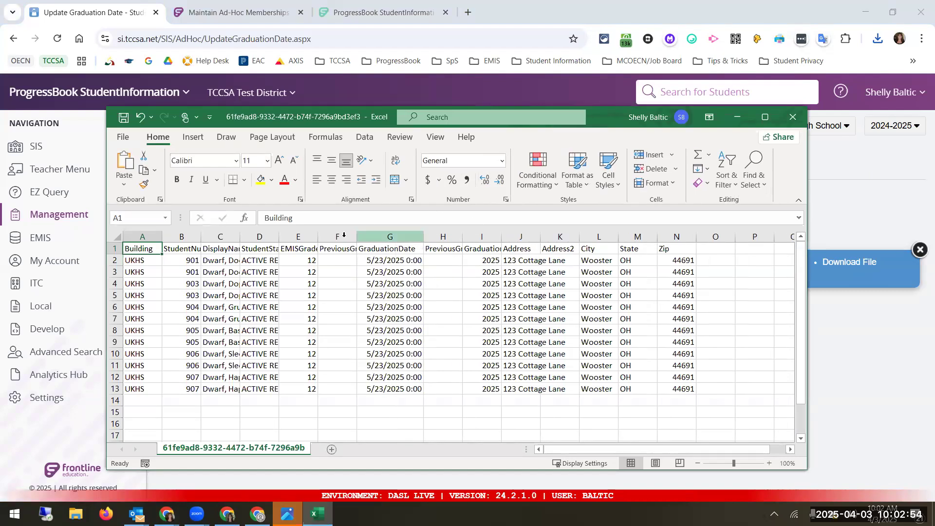
{"action": "left_click_drag", "start_coordinate": [356, 236], "coordinate": [379, 236]}
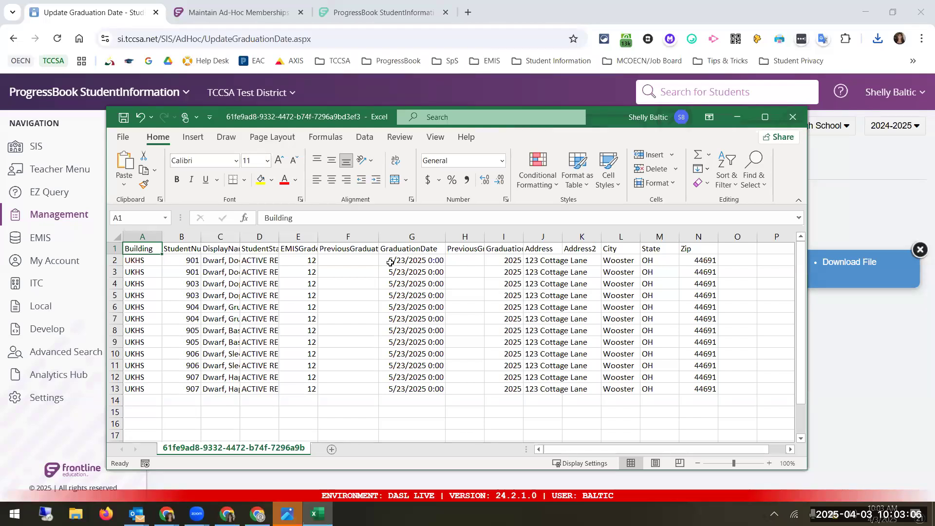
{"action": "left_click_drag", "start_coordinate": [359, 260], "coordinate": [355, 390]}
{"action": "left_click", "coordinate": [415, 262]}
{"action": "left_click_drag", "start_coordinate": [415, 262], "coordinate": [413, 388]}
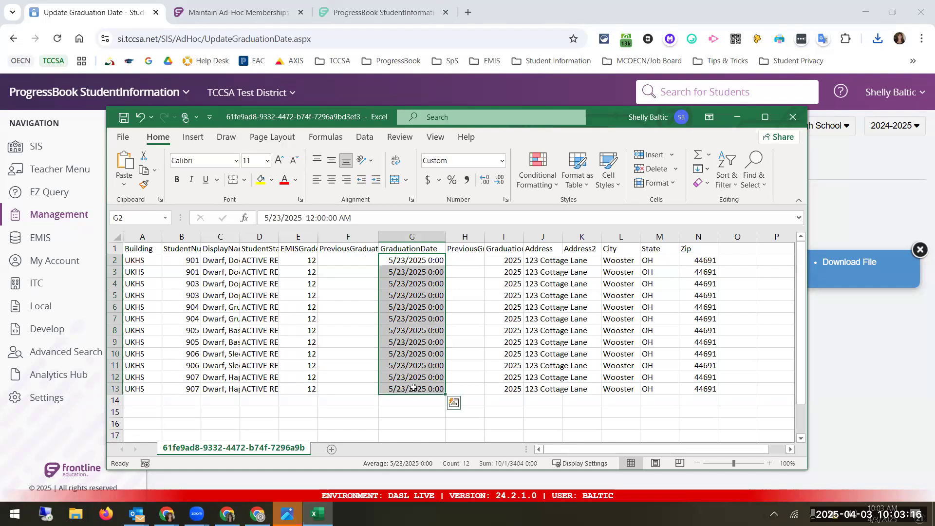
{"action": "left_click", "coordinate": [795, 118]}
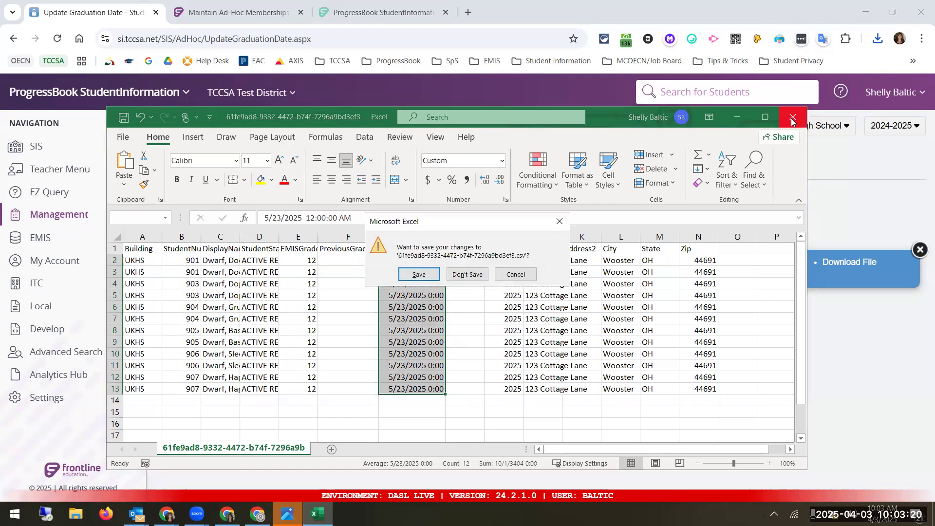
{"action": "left_click", "coordinate": [482, 274]}
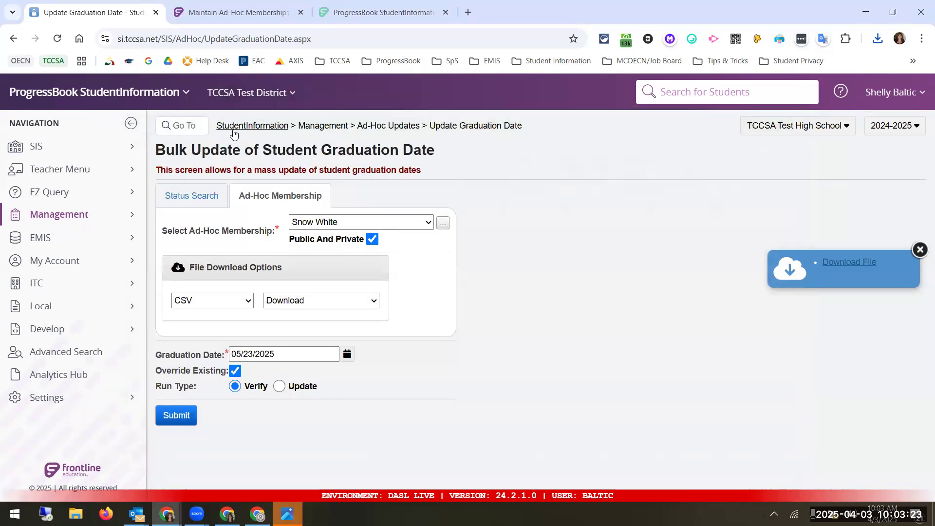
Open the current student's profile for editing and check the graduation date among the FN-Graduate details
{"action": "left_click", "coordinate": [234, 132]}
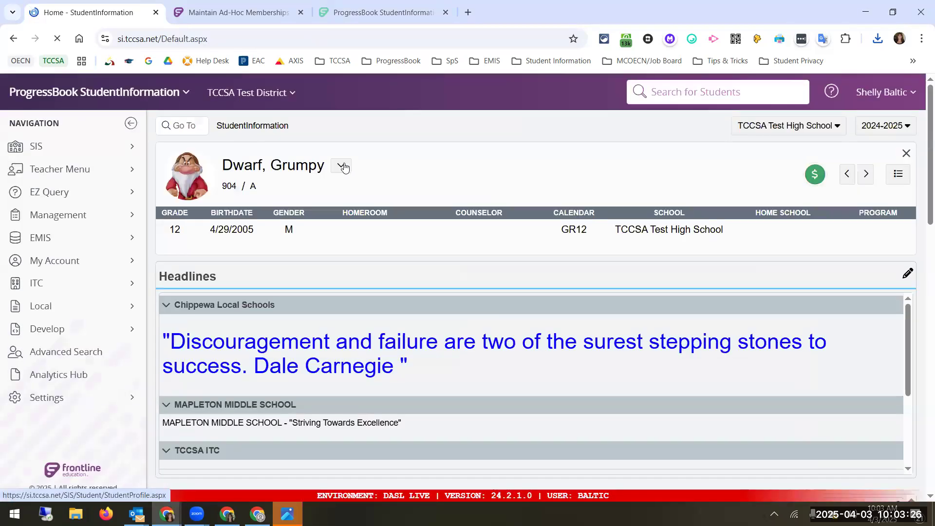
{"action": "left_click", "coordinate": [343, 165]}
{"action": "left_click", "coordinate": [369, 201]}
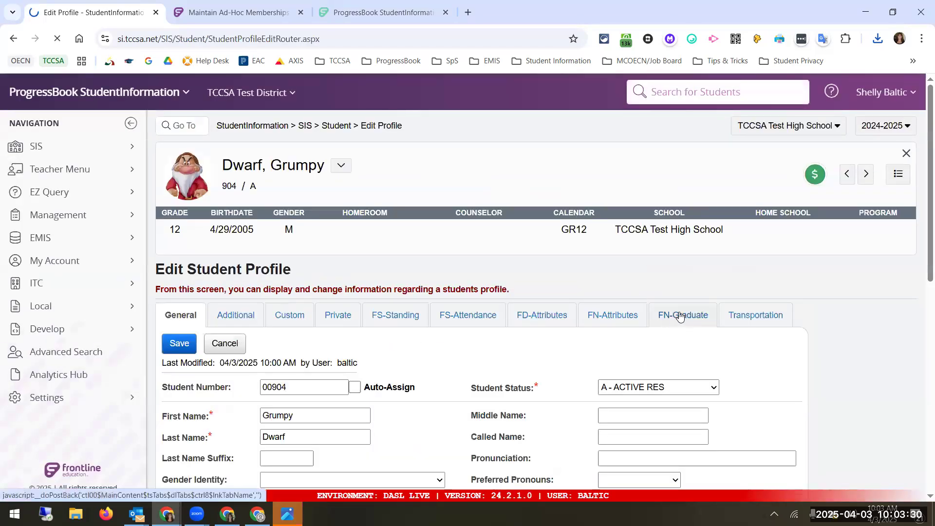
{"action": "left_click", "coordinate": [680, 314]}
{"action": "scroll", "coordinate": [538, 312], "scroll_direction": "down", "scroll_amount": 3}
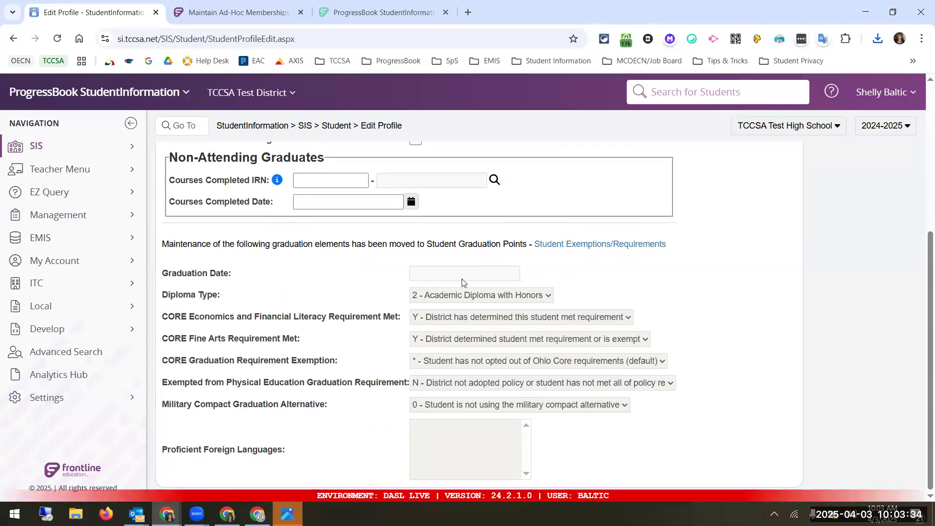
Open the Update Graduation Date ad-hoc update and select the Snow White ad-hoc membership with public and private memberships included
{"action": "left_click", "coordinate": [115, 215]}
{"action": "left_click", "coordinate": [193, 141]}
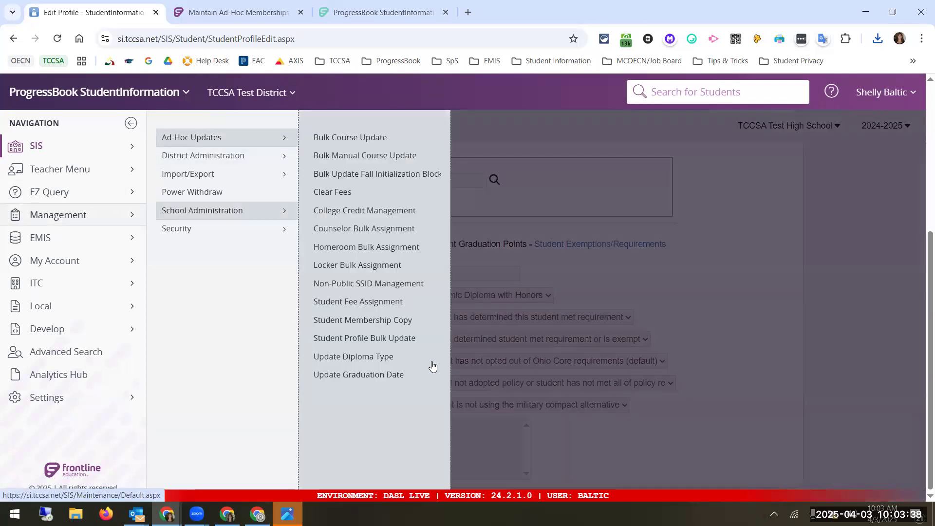
{"action": "left_click", "coordinate": [386, 375]}
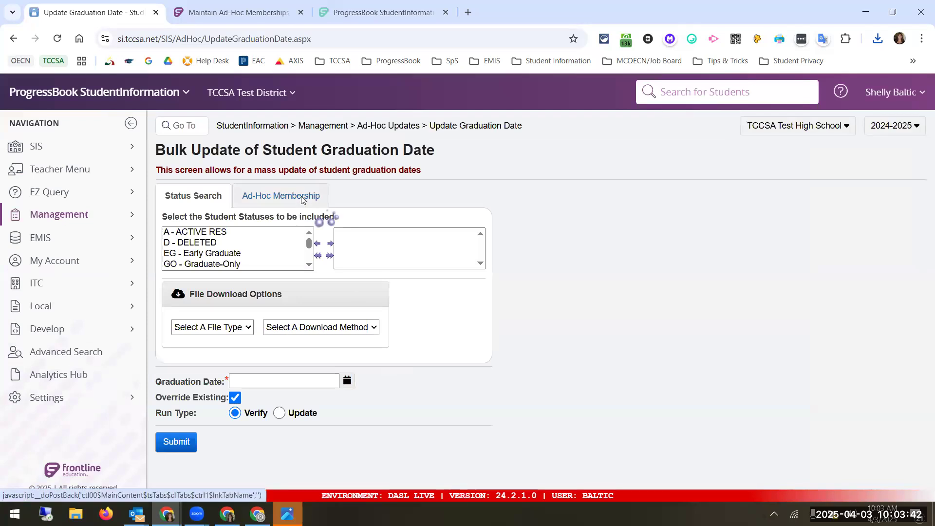
{"action": "left_click", "coordinate": [302, 202]}
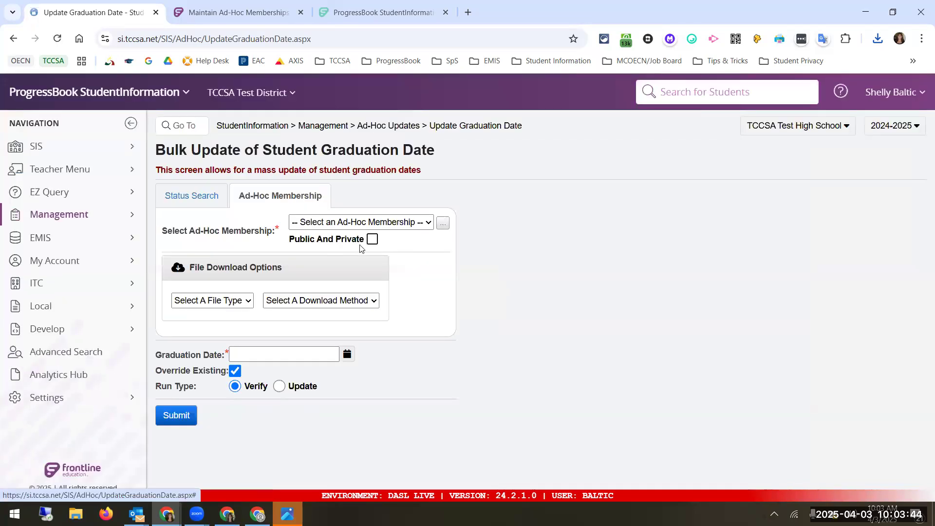
{"action": "left_click", "coordinate": [372, 239]}
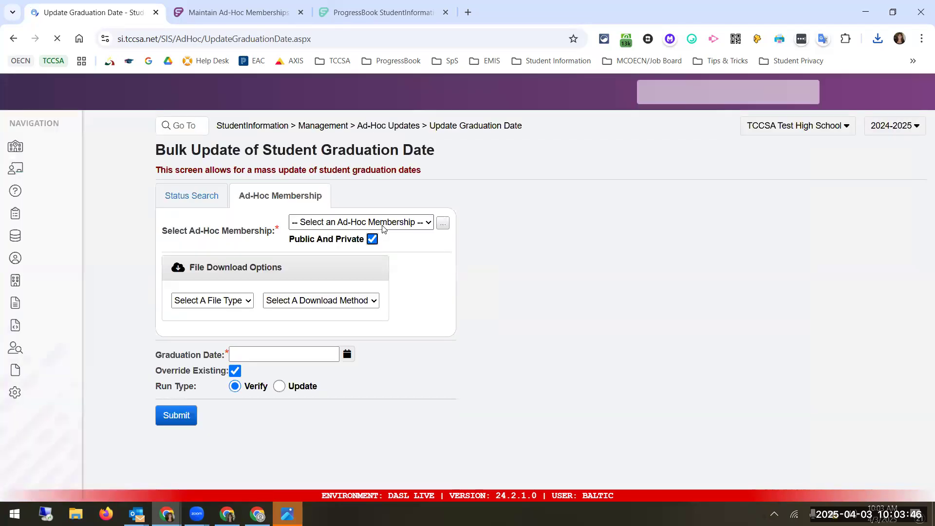
{"action": "left_click", "coordinate": [383, 224]}
{"action": "left_click", "coordinate": [329, 403]}
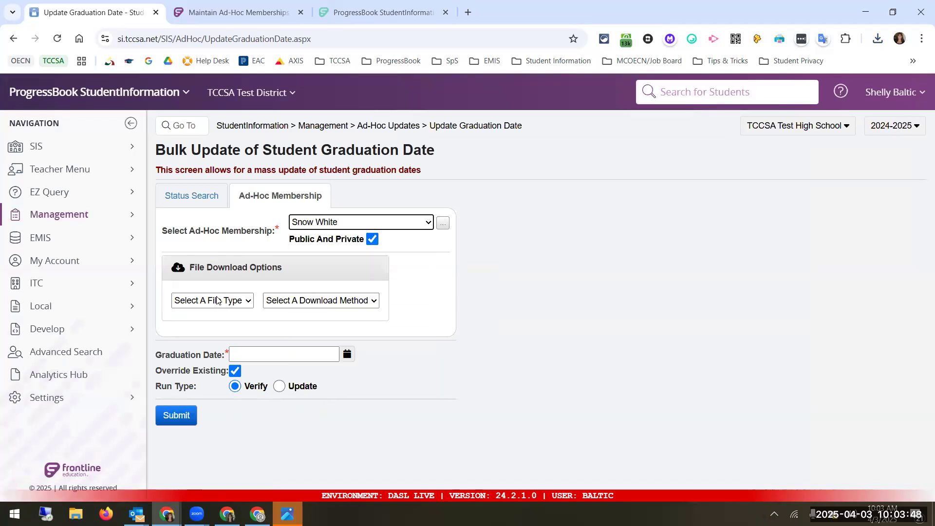
Set the results file type to CSV and the download method to Download
{"action": "left_click", "coordinate": [241, 302]}
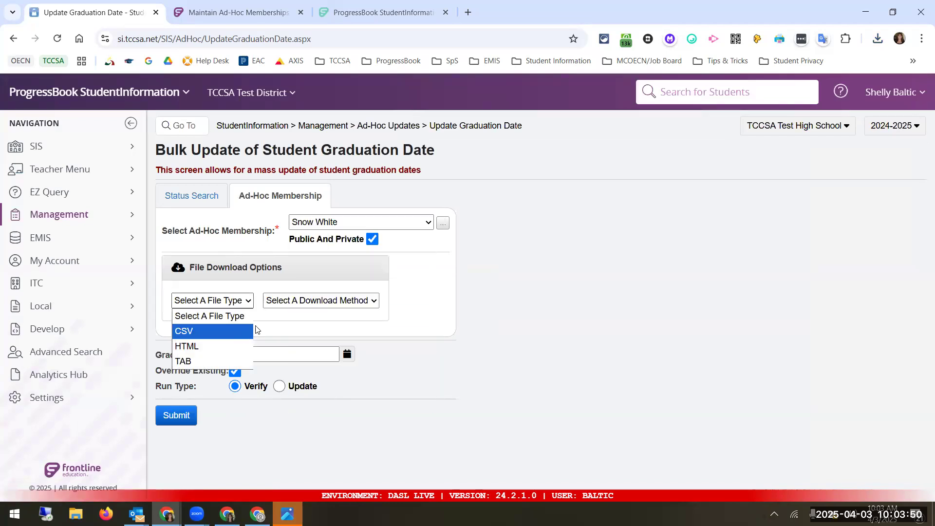
{"action": "left_click", "coordinate": [214, 331]}
{"action": "left_click", "coordinate": [287, 303]}
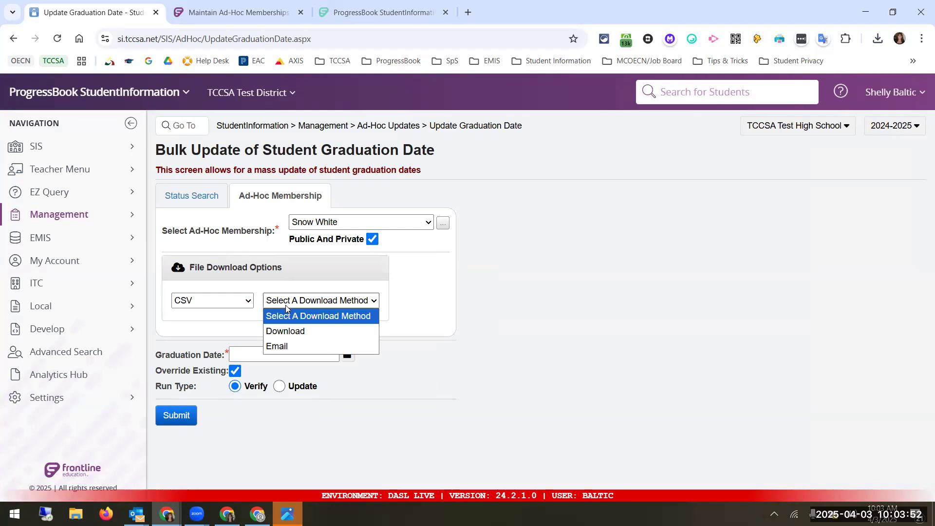
{"action": "left_click", "coordinate": [310, 332]}
Set the graduation date to 05/23/2025, choose the Update run type, and submit the bulk update
{"action": "left_click", "coordinate": [347, 354]}
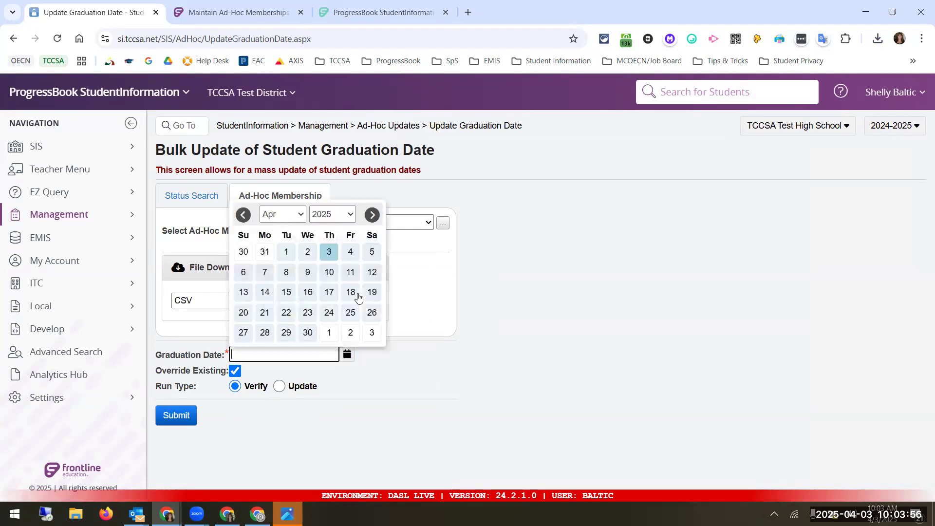
{"action": "left_click", "coordinate": [372, 215]}
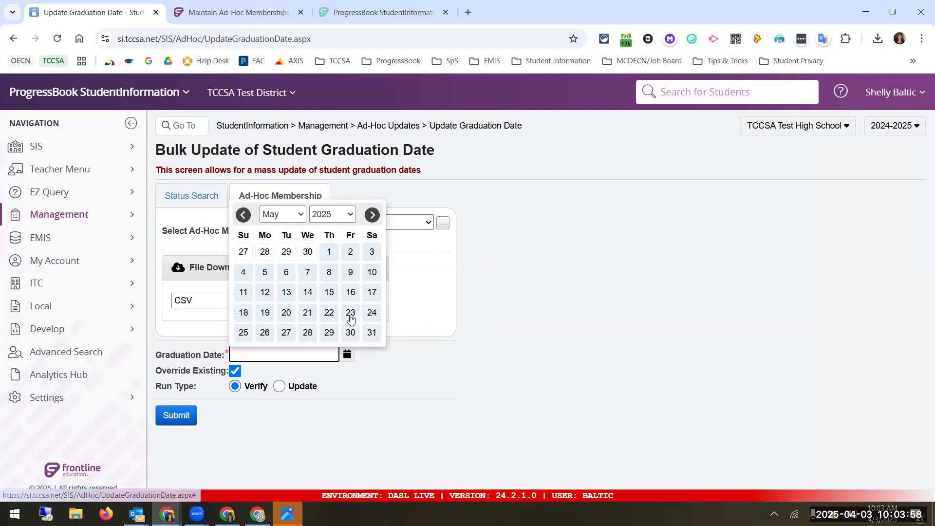
{"action": "left_click", "coordinate": [351, 312]}
{"action": "left_click", "coordinate": [280, 387]}
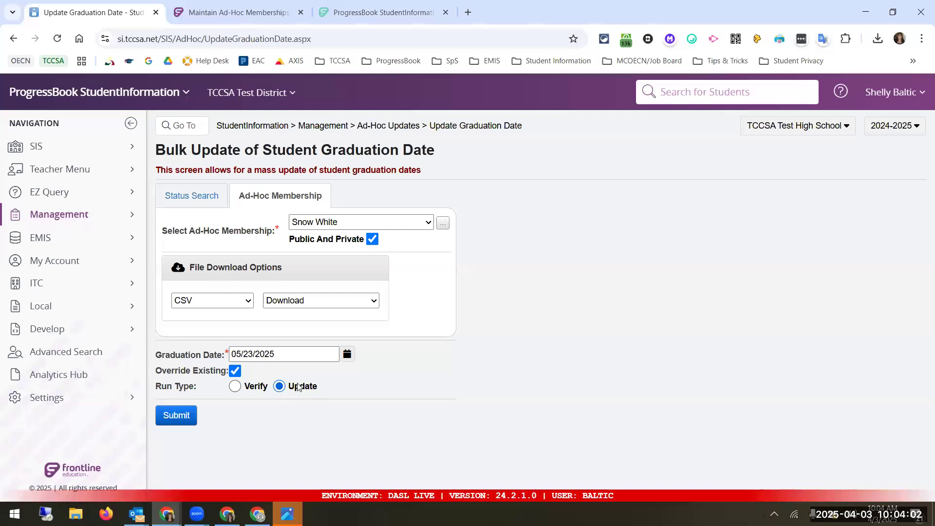
{"action": "left_click", "coordinate": [188, 422]}
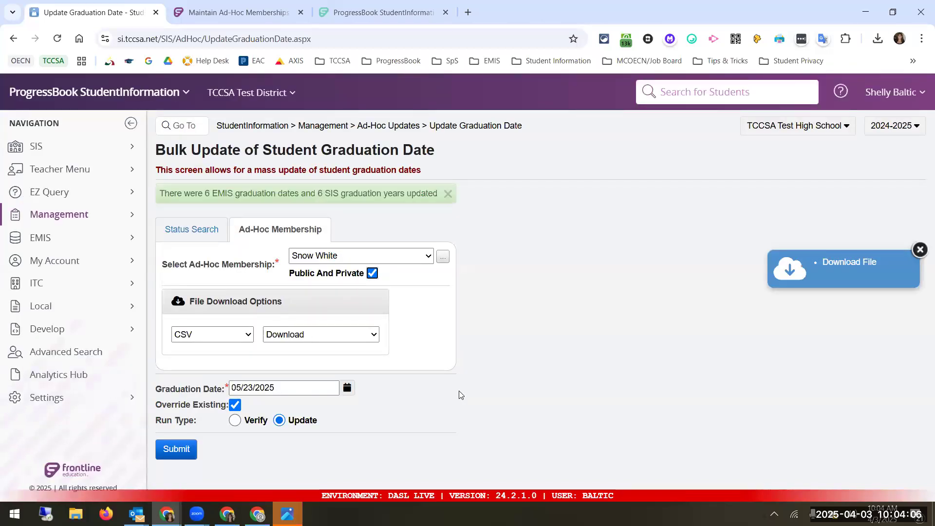
Download the update results CSV, open it in Excel, widen the columns to review the graduation dates, and minimize the workbook
{"action": "left_click", "coordinate": [838, 264]}
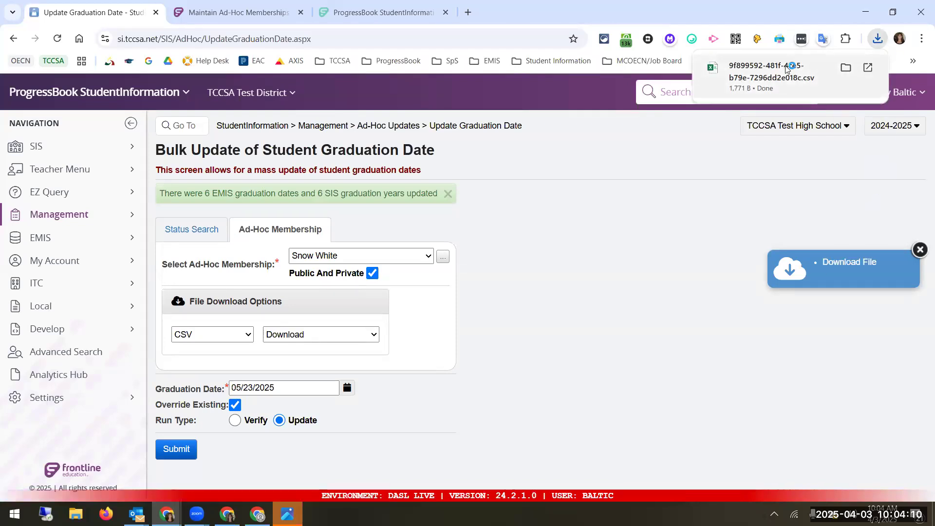
{"action": "left_click", "coordinate": [785, 69]}
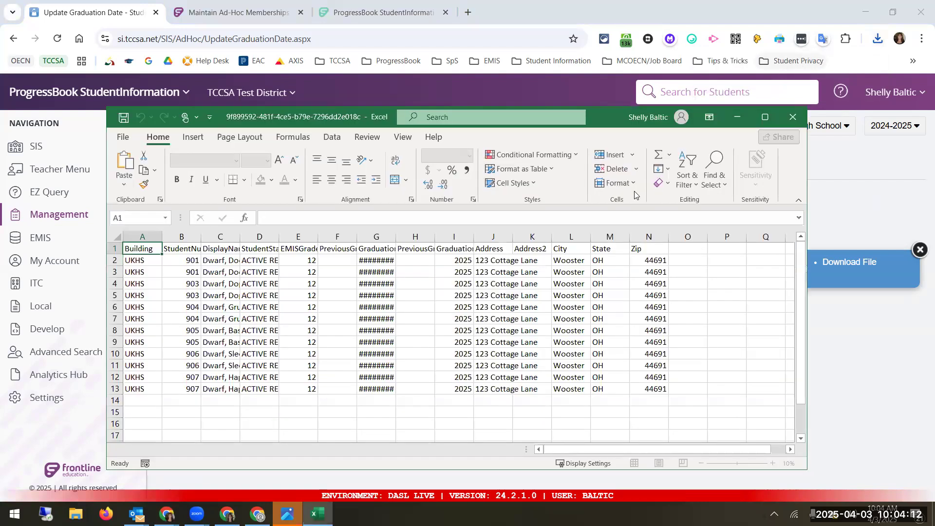
{"action": "left_click_drag", "start_coordinate": [365, 235], "coordinate": [428, 239]}
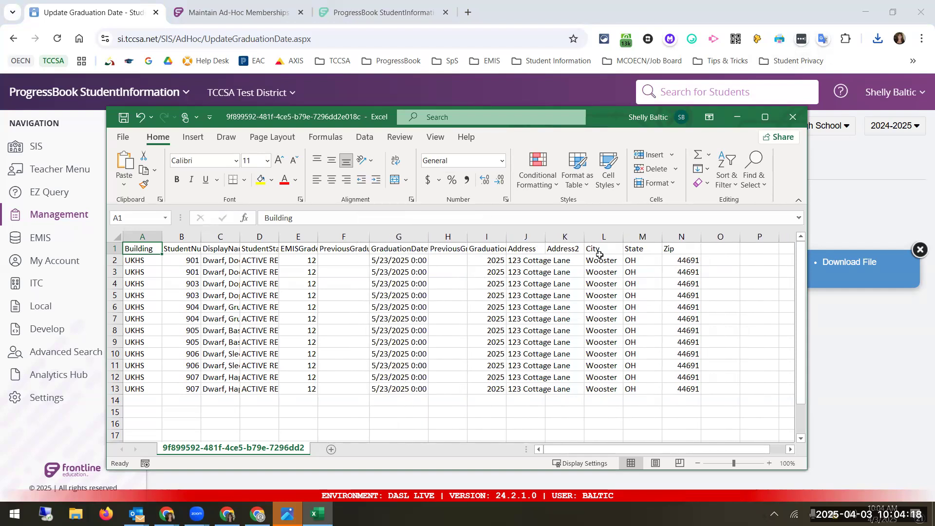
{"action": "left_click", "coordinate": [737, 117]}
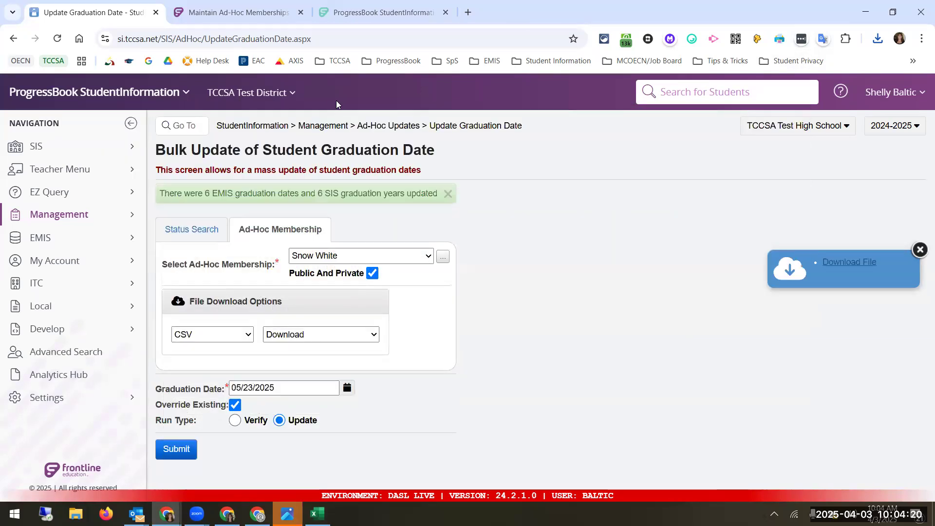
Return to the current student's profile and check the updated graduation date in the FN-Graduate details
{"action": "left_click", "coordinate": [267, 127]}
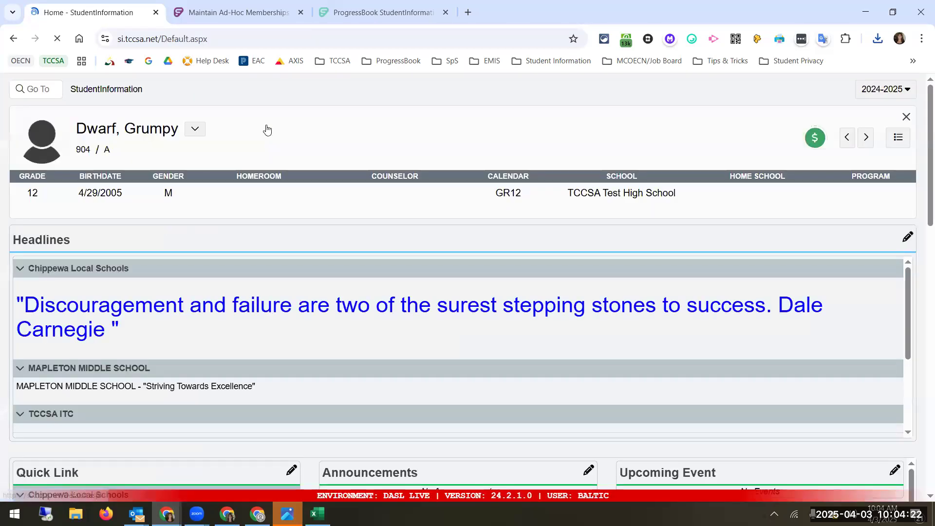
{"action": "left_click", "coordinate": [341, 166]}
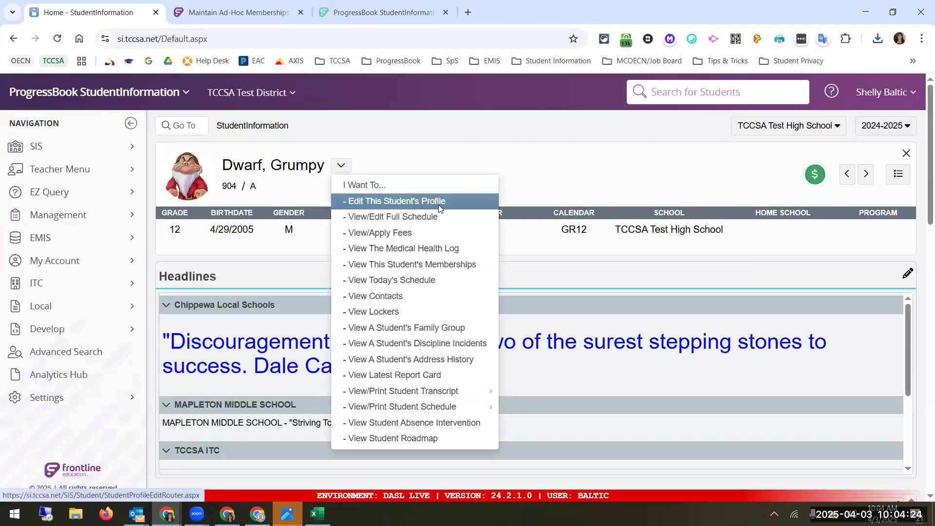
{"action": "left_click", "coordinate": [438, 203]}
{"action": "left_click", "coordinate": [671, 317]}
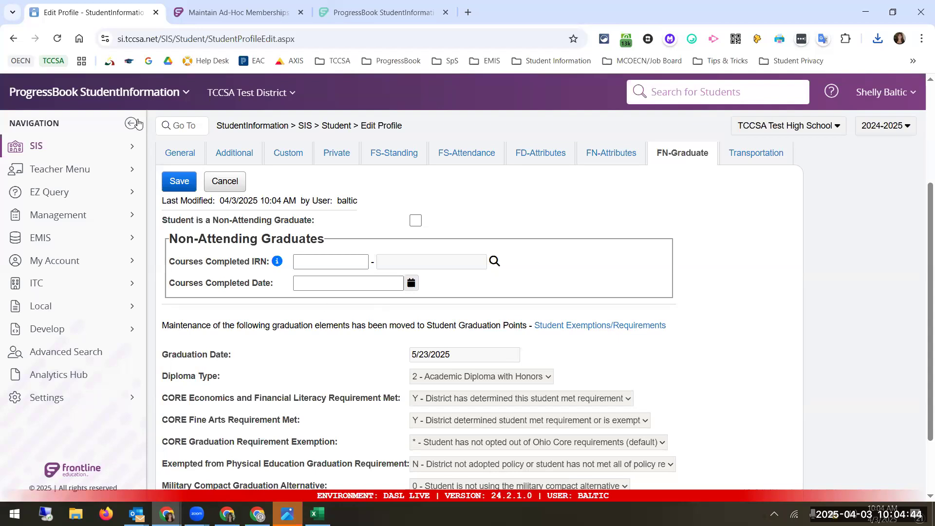
Look over the available ad-hoc updates and view the ProgressBook StudentInformation Ad Hoc Updates Guide before returning to StudentInformation
{"action": "left_click", "coordinate": [115, 223]}
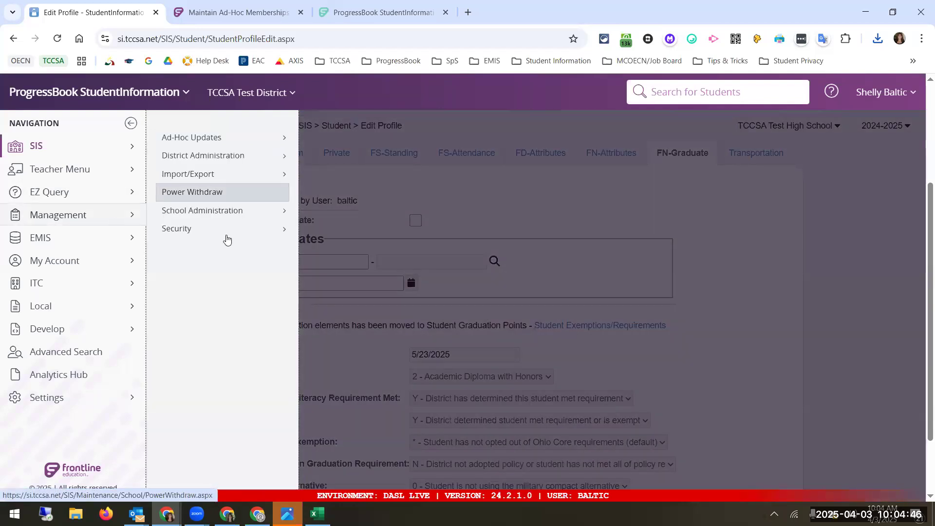
{"action": "mouse_move", "coordinate": [290, 141]}
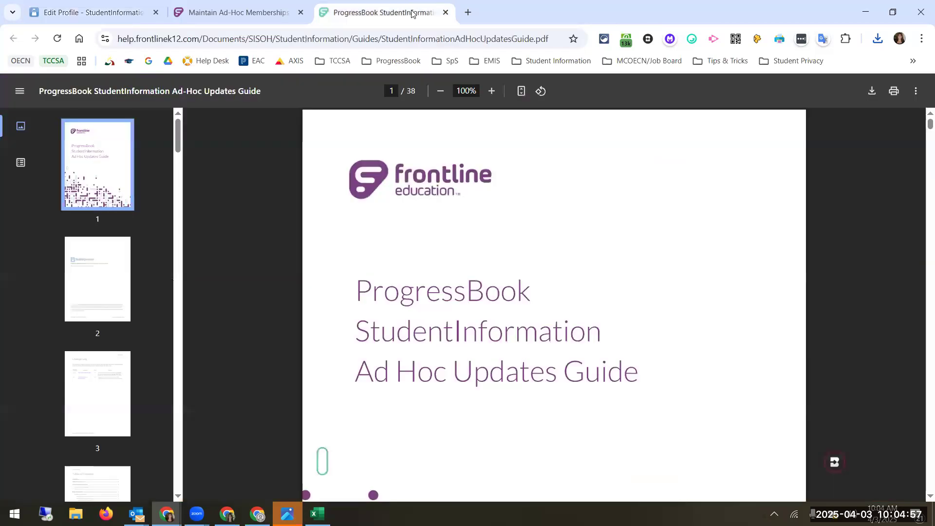
{"action": "left_click", "coordinate": [412, 13]}
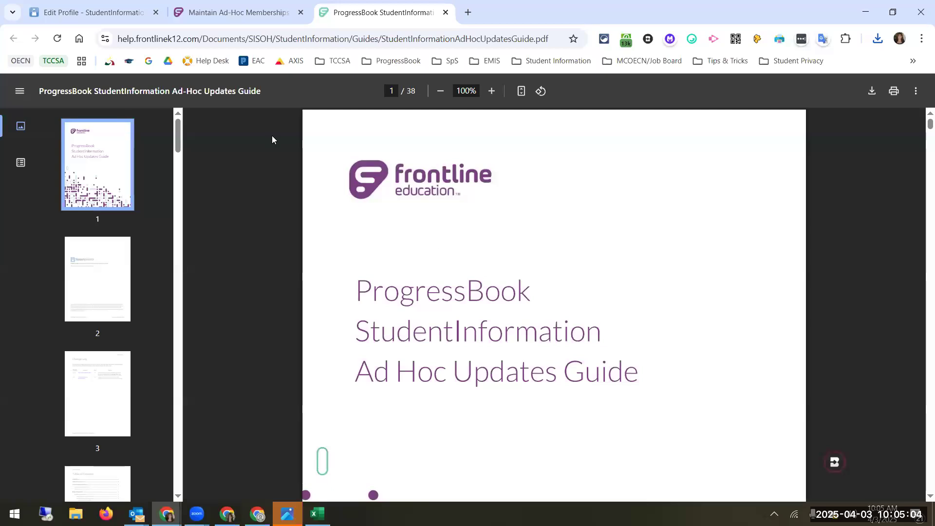
{"action": "left_click", "coordinate": [108, 14]}
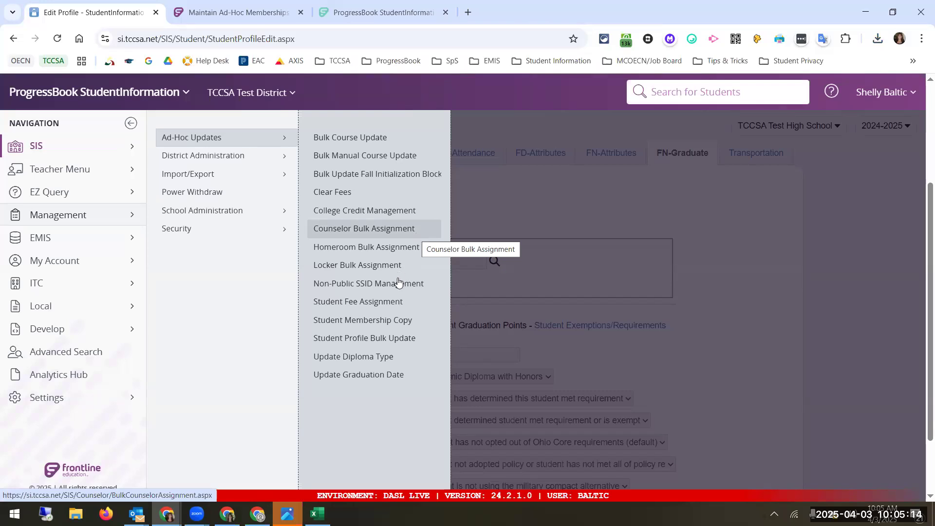
Open College Credit Management and list the students in section 9 of course 515 - ADVANCED BIOLOGY
{"action": "left_click", "coordinate": [388, 213]}
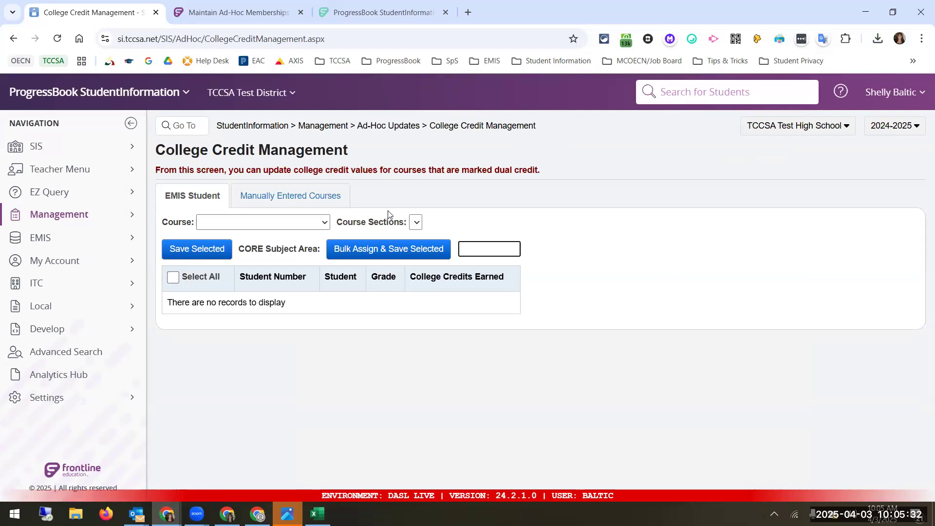
{"action": "left_click", "coordinate": [259, 222]}
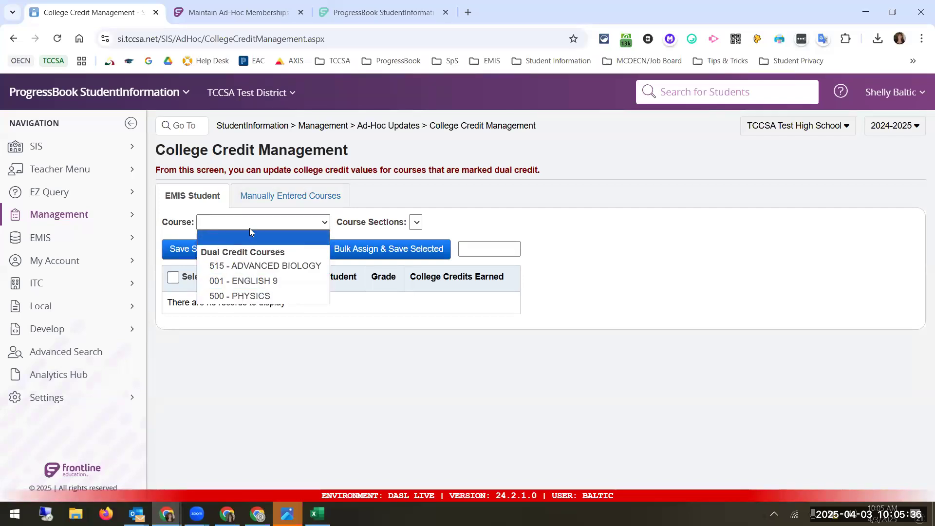
{"action": "left_click", "coordinate": [273, 269]}
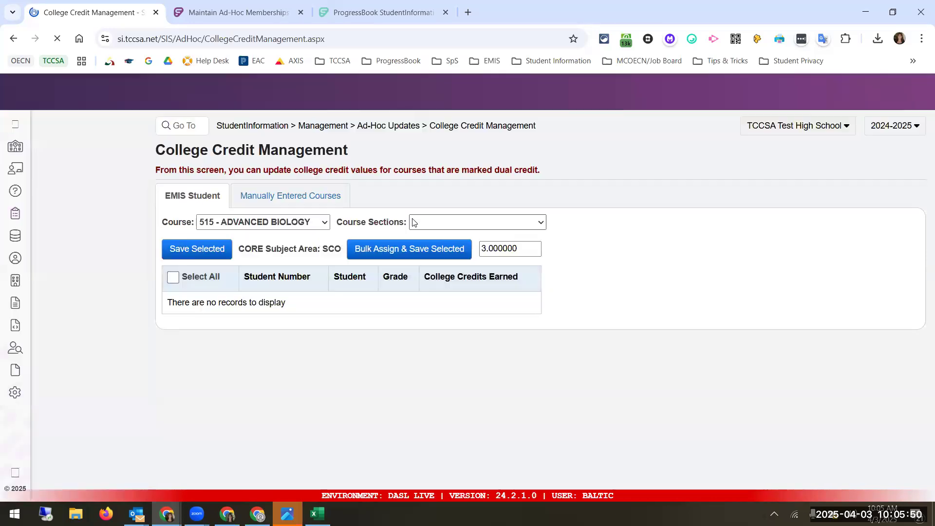
{"action": "left_click", "coordinate": [421, 223]}
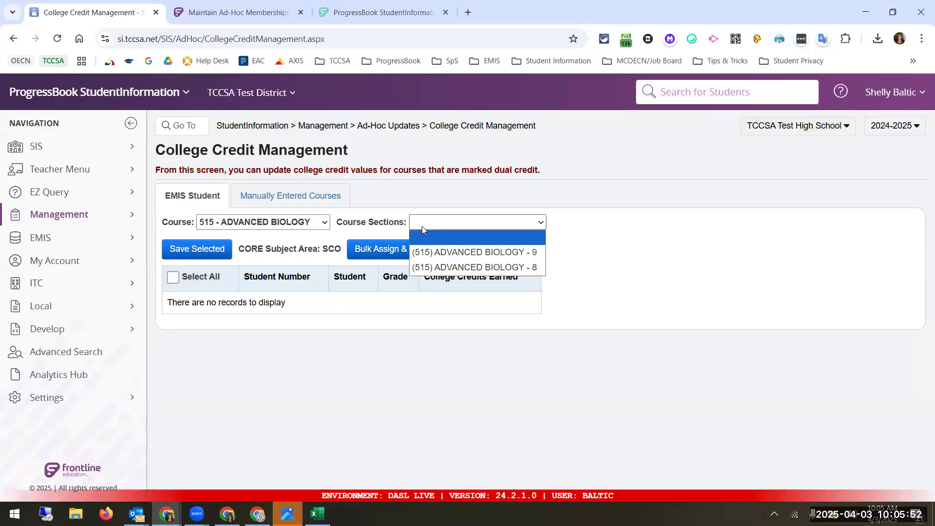
{"action": "left_click", "coordinate": [493, 258]}
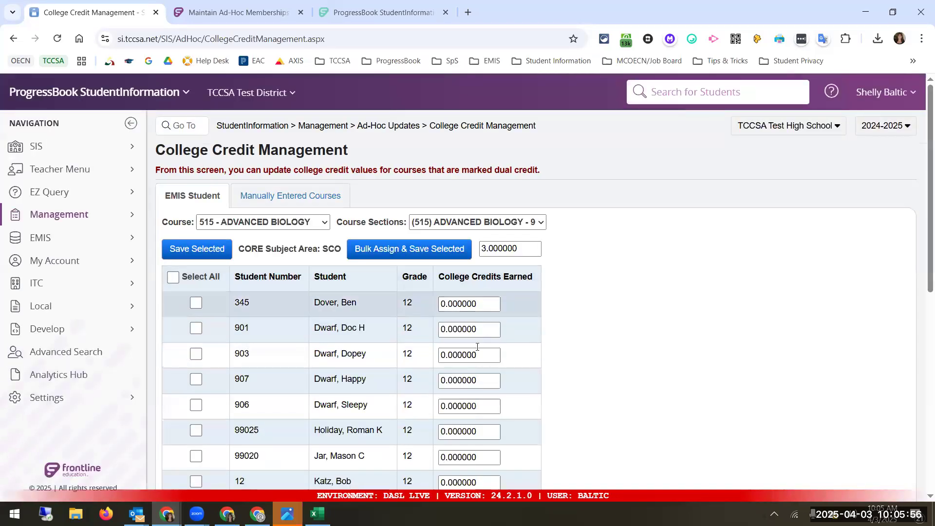
{"action": "scroll", "coordinate": [477, 348], "scroll_direction": "down", "scroll_amount": 2}
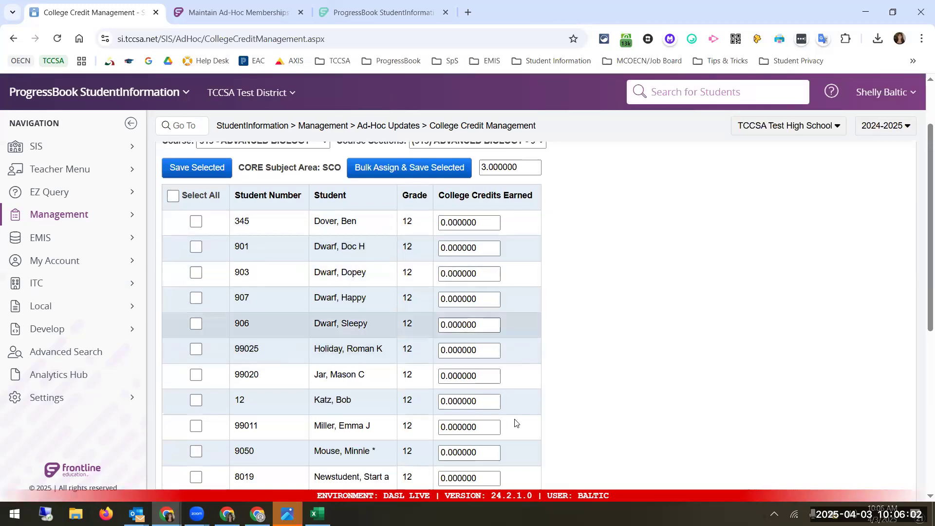
{"action": "scroll", "coordinate": [515, 419], "scroll_direction": "down", "scroll_amount": 1}
{"action": "scroll", "coordinate": [514, 419], "scroll_direction": "down", "scroll_amount": 7}
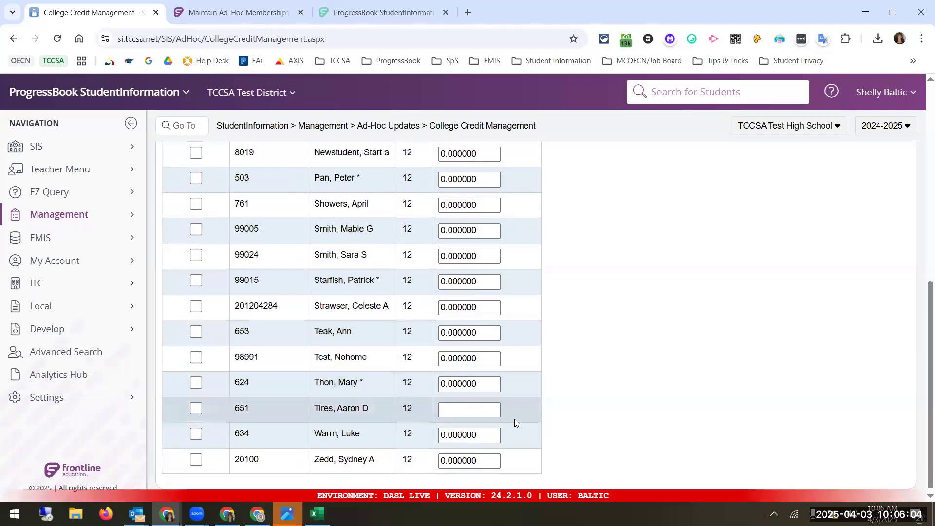
Select the first five students in the section, bulk assign them 3.000000 college credits, and review the saved credit values
{"action": "scroll", "coordinate": [514, 419], "scroll_direction": "up", "scroll_amount": 7}
{"action": "left_click", "coordinate": [197, 221]}
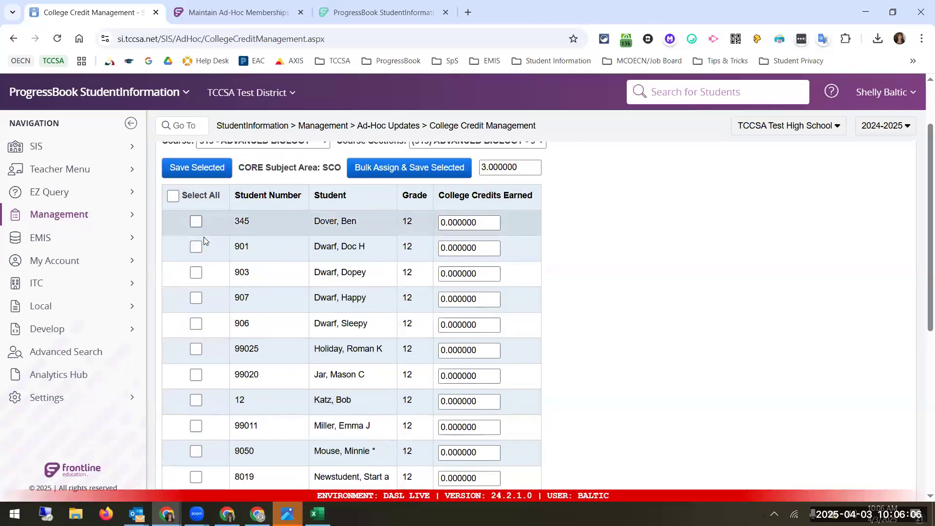
{"action": "left_click", "coordinate": [196, 247]}
{"action": "left_click", "coordinate": [196, 273]}
{"action": "left_click", "coordinate": [197, 298]}
{"action": "left_click", "coordinate": [196, 324]}
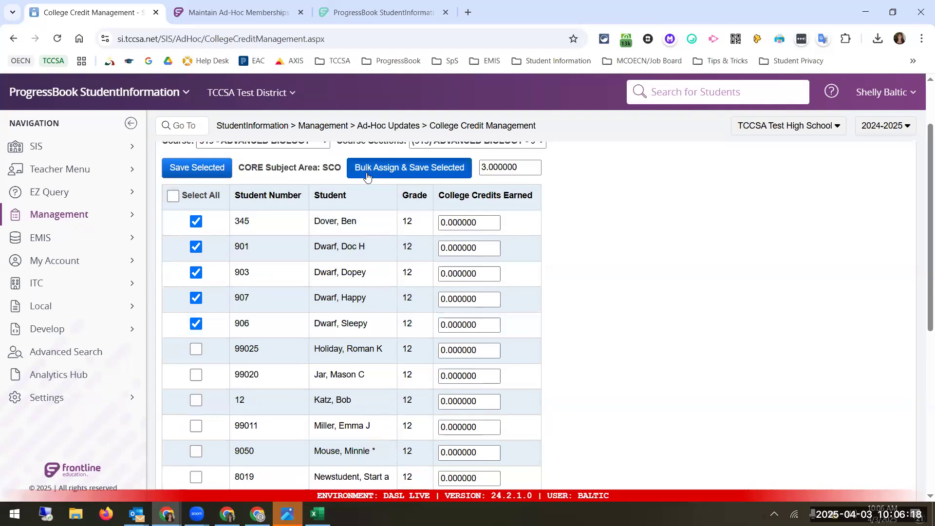
{"action": "left_click", "coordinate": [430, 175]}
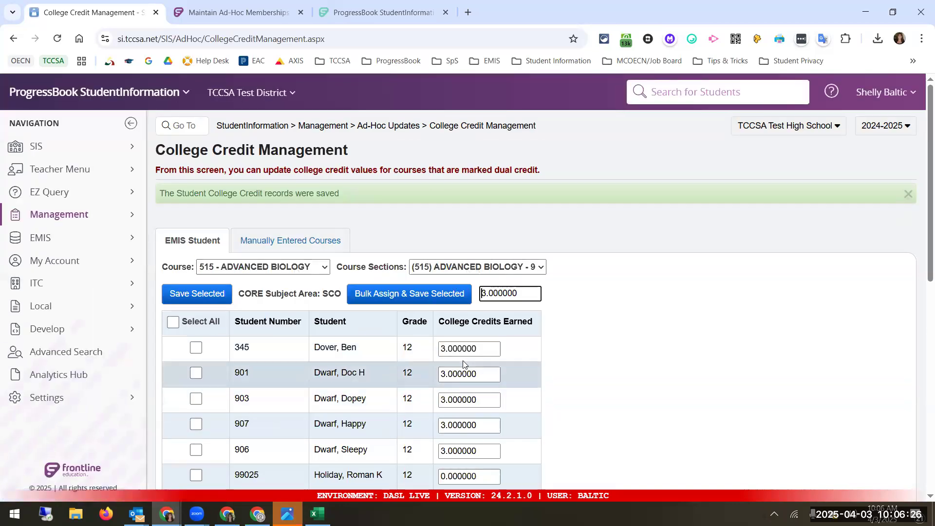
{"action": "scroll", "coordinate": [487, 390], "scroll_direction": "down", "scroll_amount": 2}
{"action": "scroll", "coordinate": [482, 370], "scroll_direction": "up", "scroll_amount": 2}
{"action": "scroll", "coordinate": [478, 346], "scroll_direction": "down", "scroll_amount": 2}
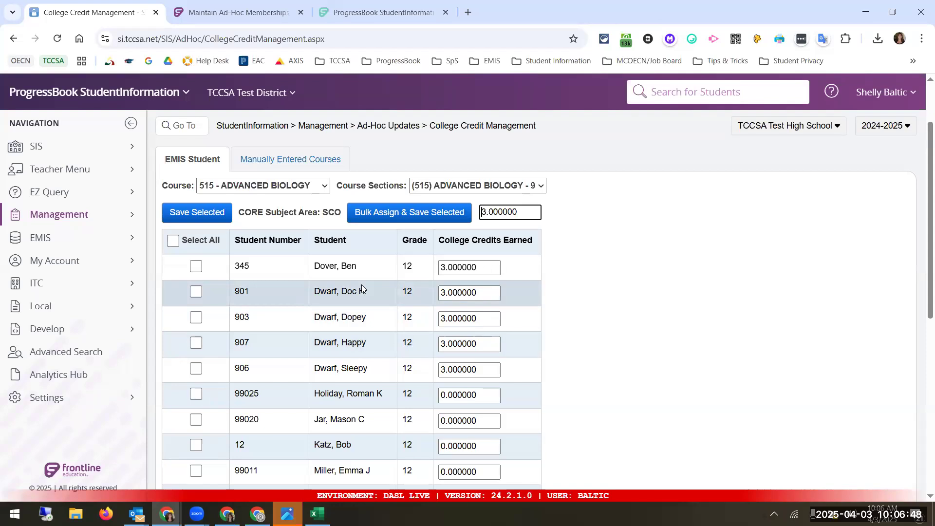
Open the EZ Query SIS Student Search report and filter it by the Snow White ad-hoc membership, with public and private memberships included
{"action": "left_click", "coordinate": [379, 128]}
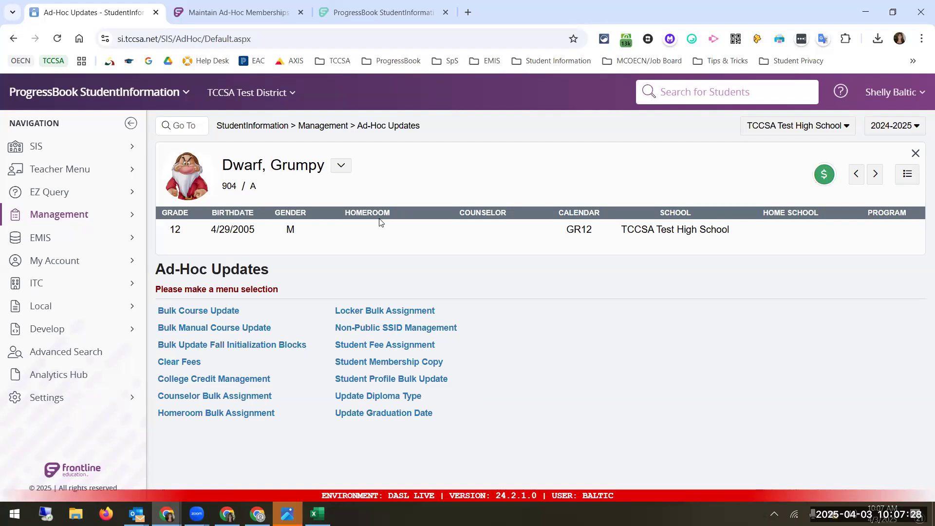
{"action": "left_click", "coordinate": [99, 200]}
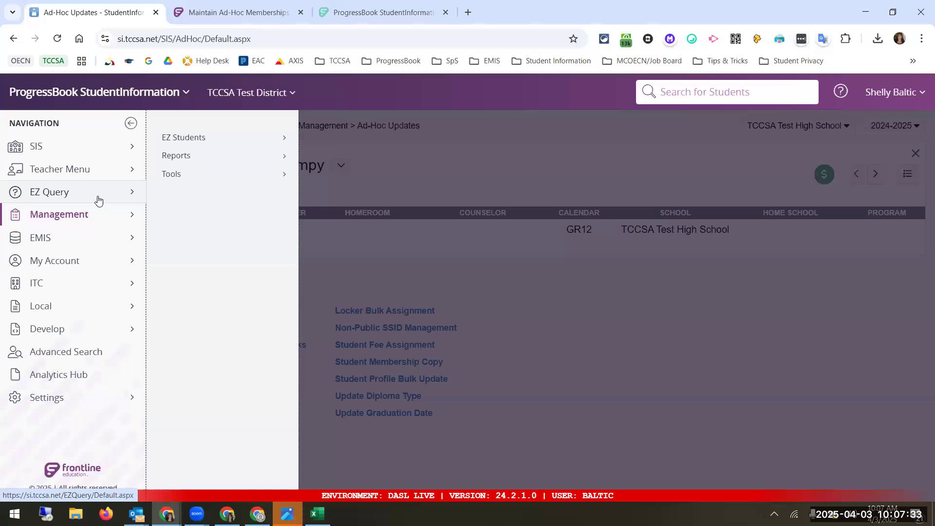
{"action": "left_click", "coordinate": [203, 161]}
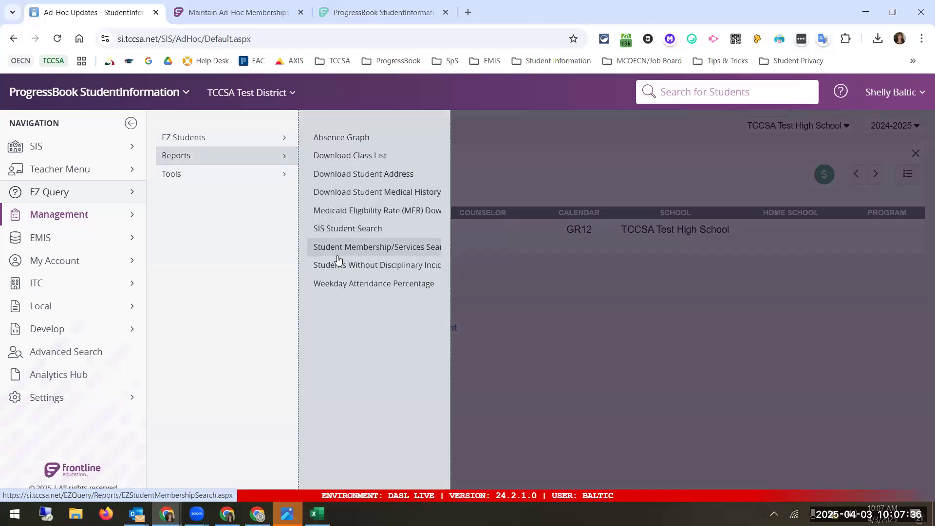
{"action": "left_click", "coordinate": [335, 229]}
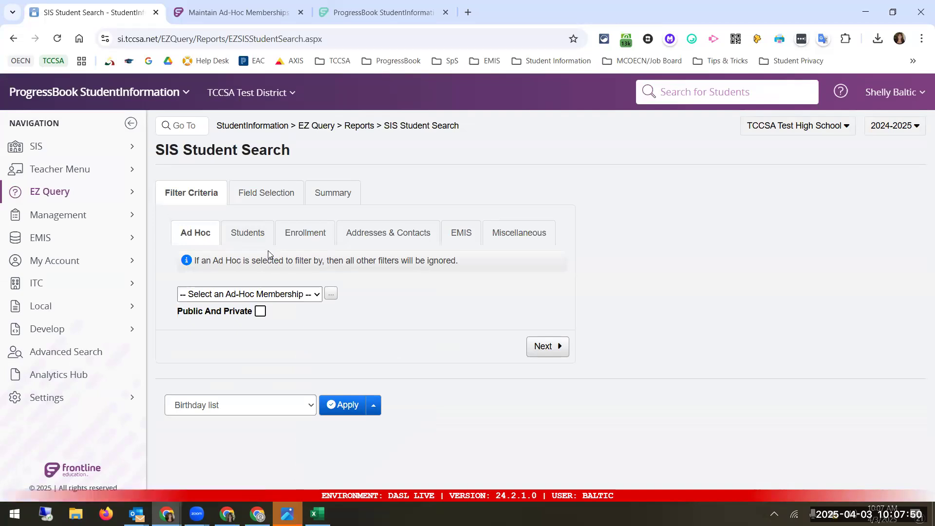
{"action": "left_click", "coordinate": [260, 311]}
{"action": "left_click", "coordinate": [261, 293]}
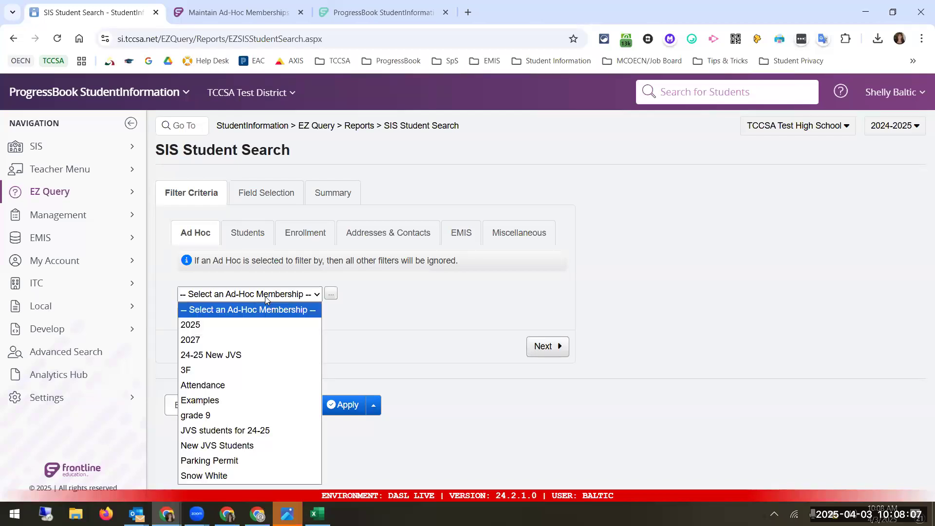
{"action": "left_click", "coordinate": [260, 475]}
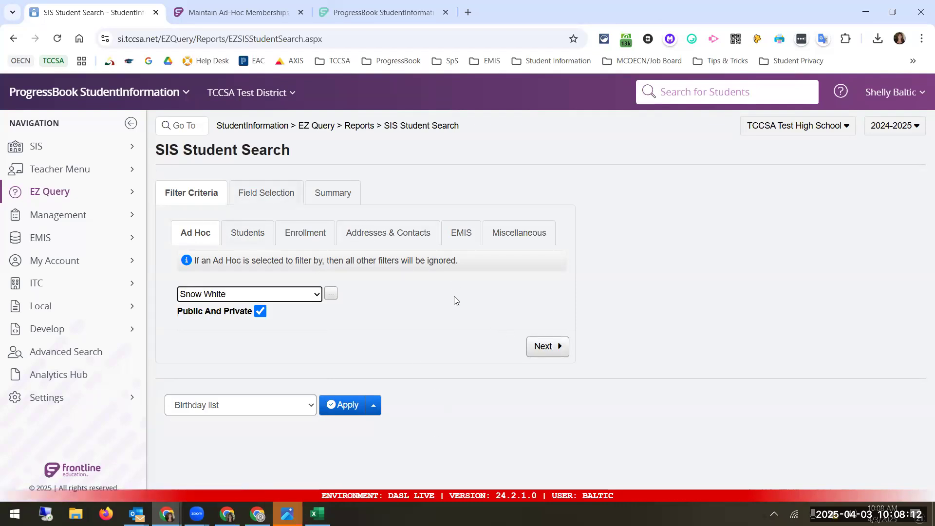
Include the student First Name and Last Name and the enrollment Building Grade in the report fields
{"action": "left_click", "coordinate": [545, 347]}
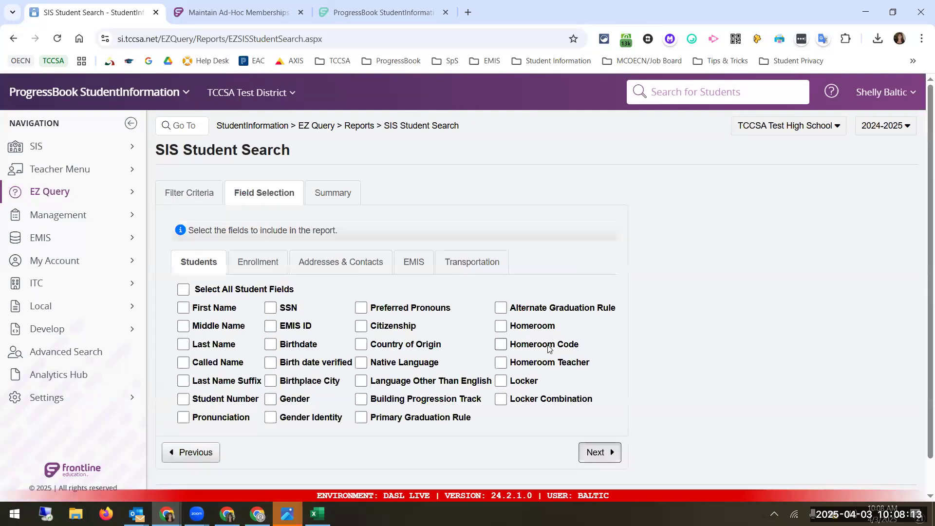
{"action": "left_click", "coordinate": [184, 308]}
{"action": "left_click", "coordinate": [184, 345]}
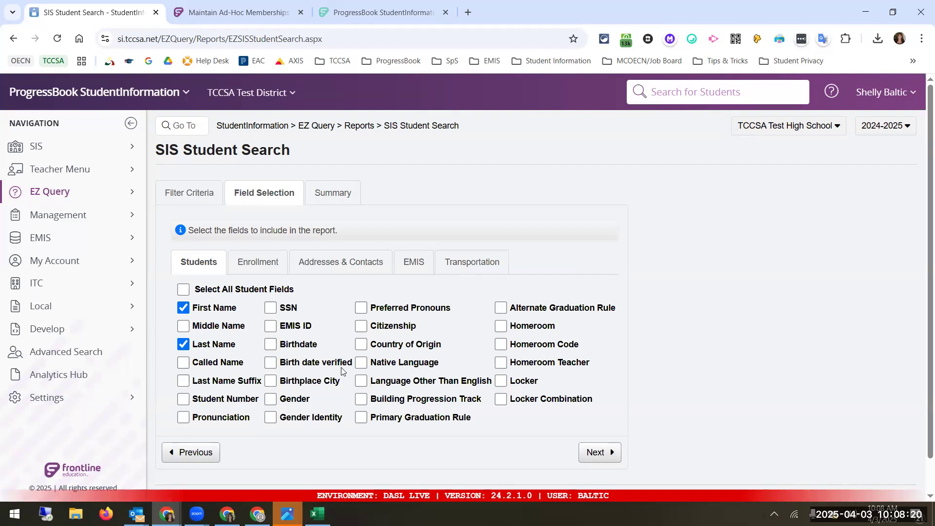
{"action": "left_click", "coordinate": [274, 269]}
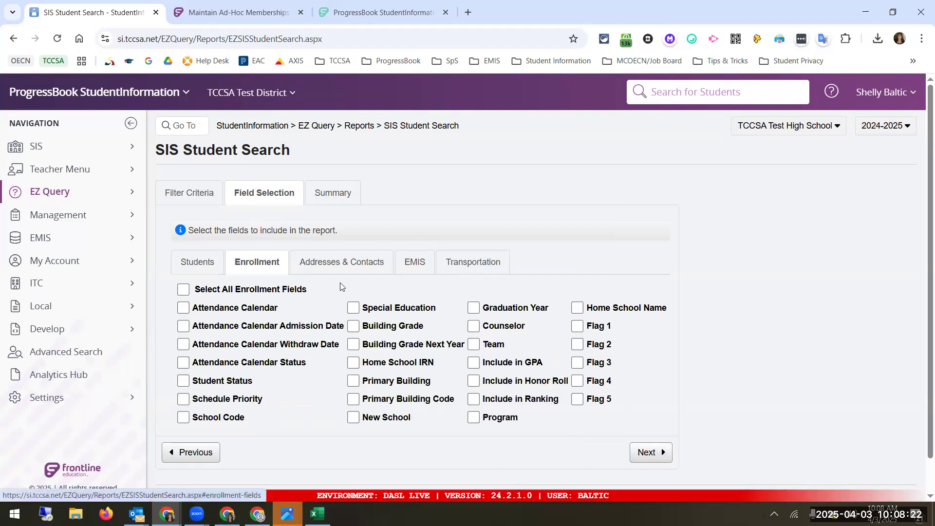
{"action": "left_click", "coordinate": [350, 327]}
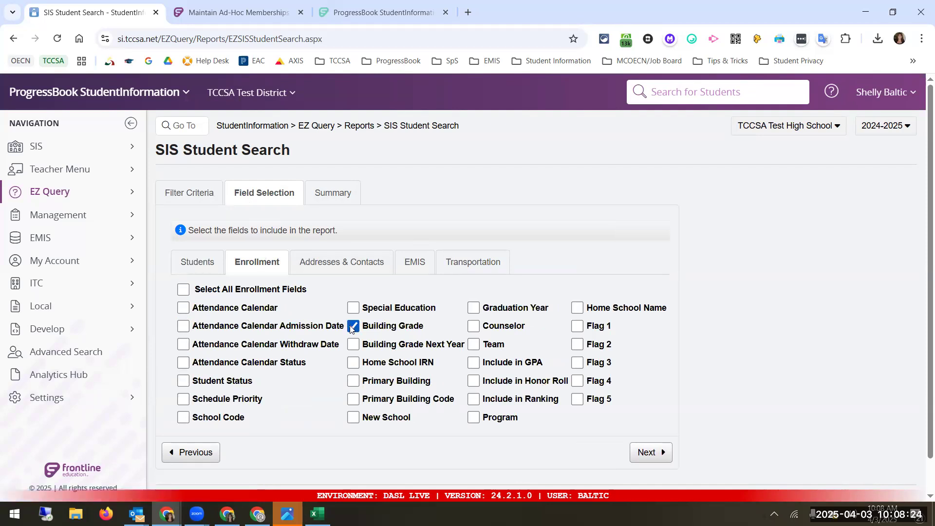
Add the Mailing Address Street, Street2, City, State and Zip fields to the report
{"action": "left_click", "coordinate": [342, 263]}
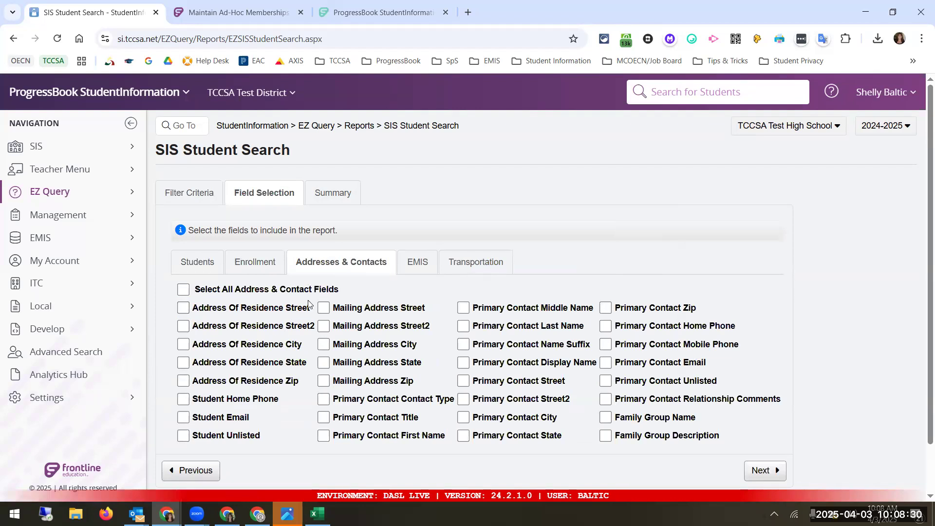
{"action": "left_click", "coordinate": [323, 308]}
{"action": "left_click", "coordinate": [324, 344]}
{"action": "left_click", "coordinate": [323, 325]}
{"action": "left_click", "coordinate": [324, 361]}
{"action": "left_click", "coordinate": [324, 380]}
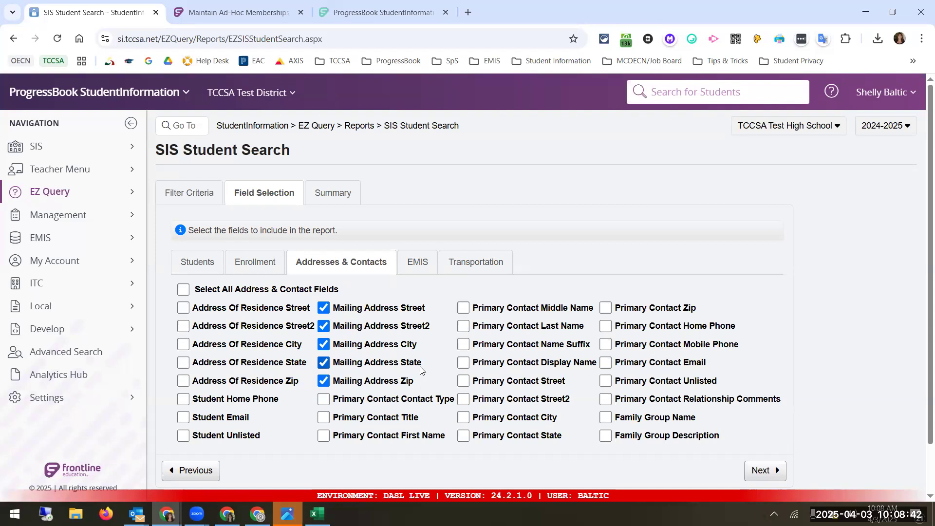
Add the Primary Contact First Name, Primary Contact Last Name and Primary Contact Email fields to the report
{"action": "left_click", "coordinate": [324, 436]}
{"action": "left_click", "coordinate": [463, 326]}
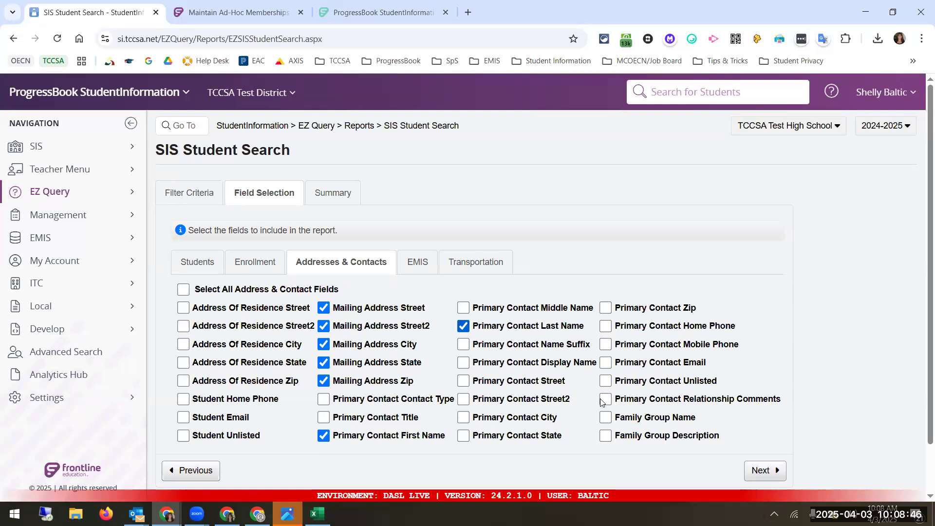
{"action": "left_click", "coordinate": [694, 366]}
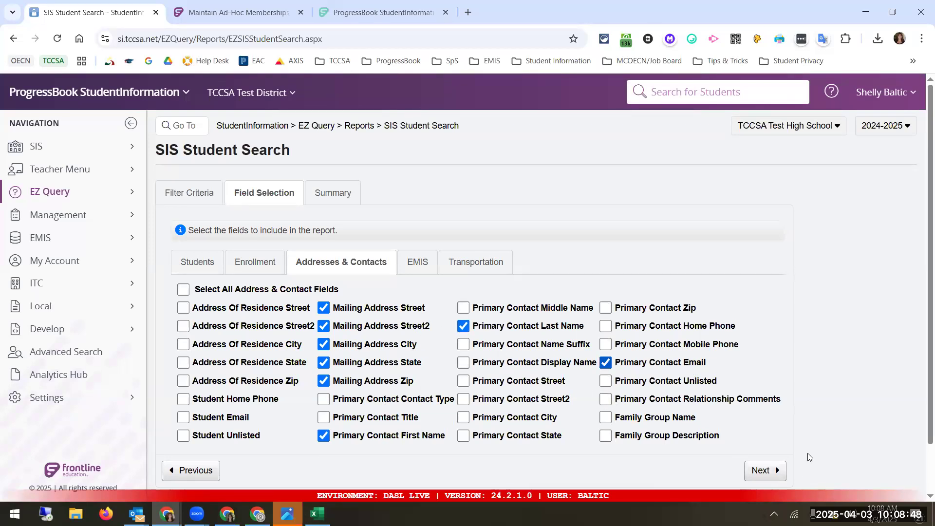
Look over the available EMIS field groups without adding any, and proceed to the report summary
{"action": "left_click", "coordinate": [422, 265]}
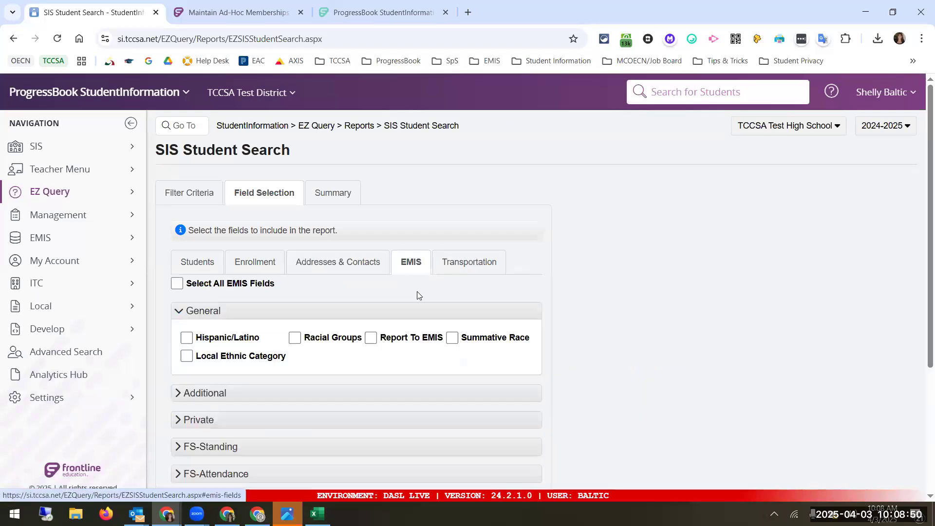
{"action": "scroll", "coordinate": [394, 363], "scroll_direction": "down", "scroll_amount": 2}
{"action": "scroll", "coordinate": [354, 351], "scroll_direction": "down", "scroll_amount": 2}
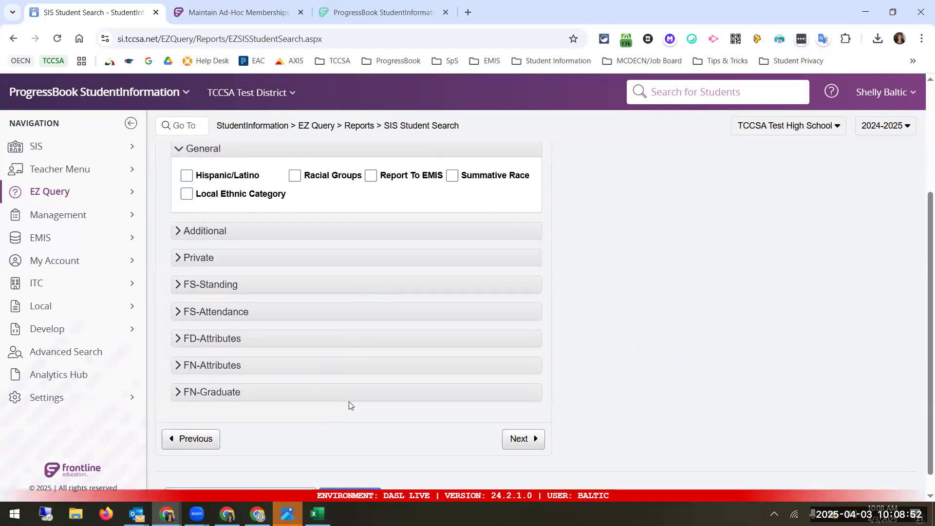
{"action": "scroll", "coordinate": [493, 285], "scroll_direction": "up", "scroll_amount": 4}
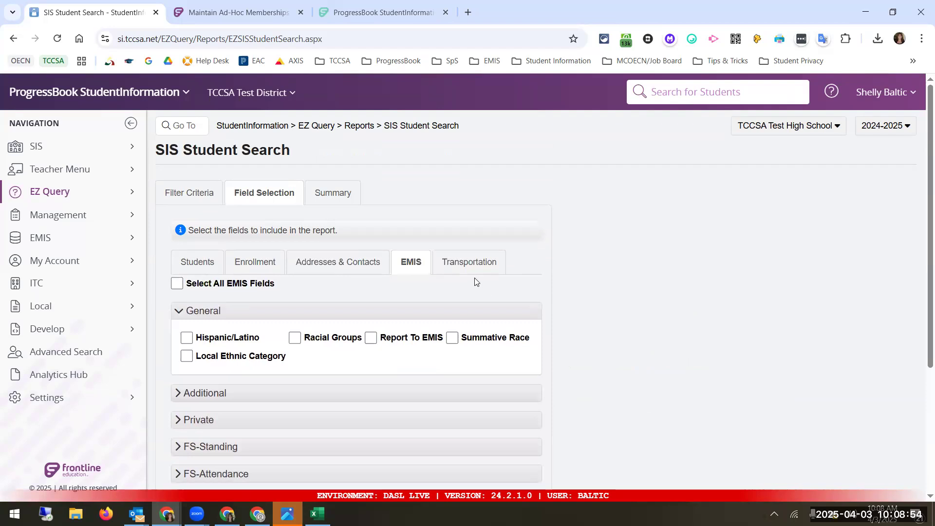
{"action": "scroll", "coordinate": [468, 310], "scroll_direction": "down", "scroll_amount": 4}
{"action": "left_click", "coordinate": [511, 438]}
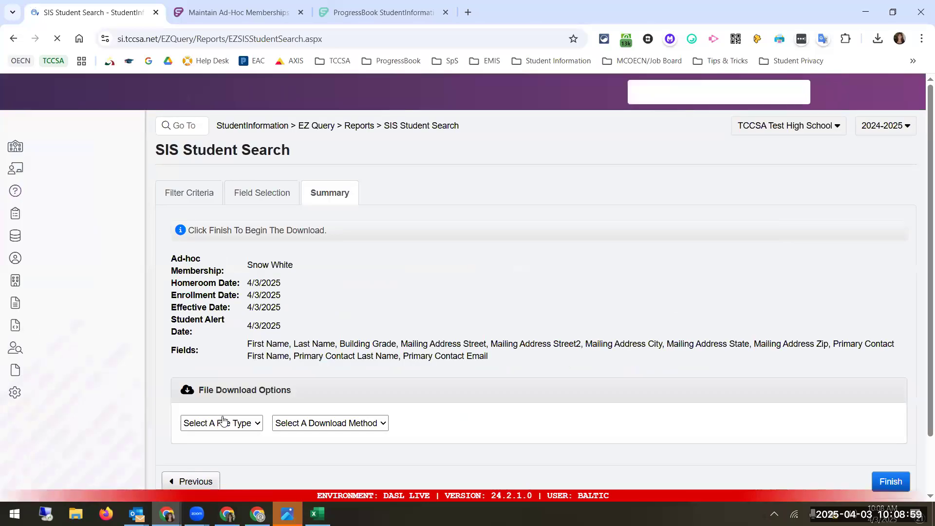
Set the file type to CSV and the method to Download, run the student search report, and check the outcome
{"action": "left_click", "coordinate": [224, 422]}
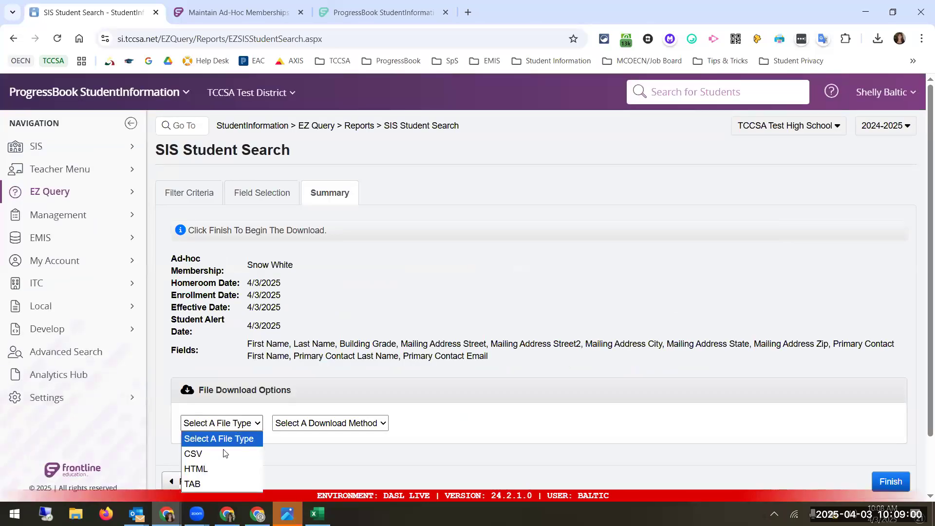
{"action": "left_click", "coordinate": [200, 451]}
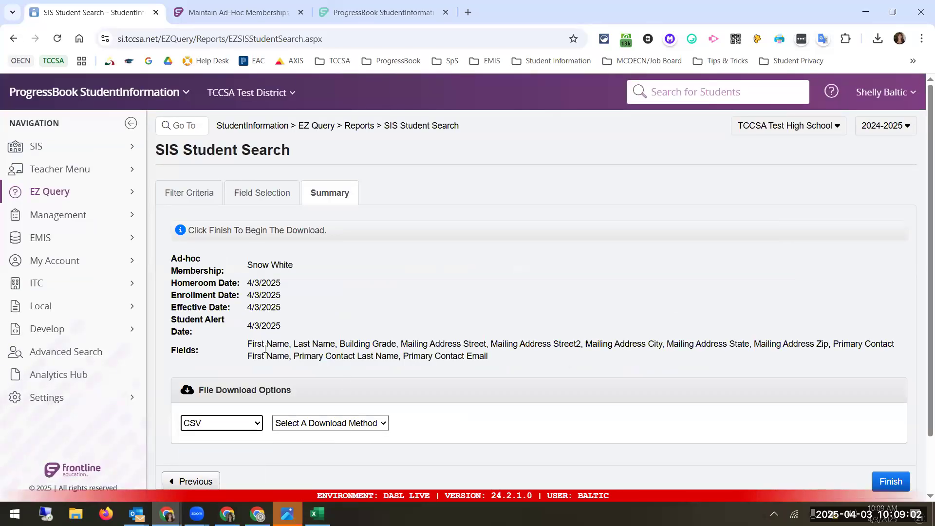
{"action": "left_click", "coordinate": [344, 424]}
{"action": "left_click", "coordinate": [341, 452]}
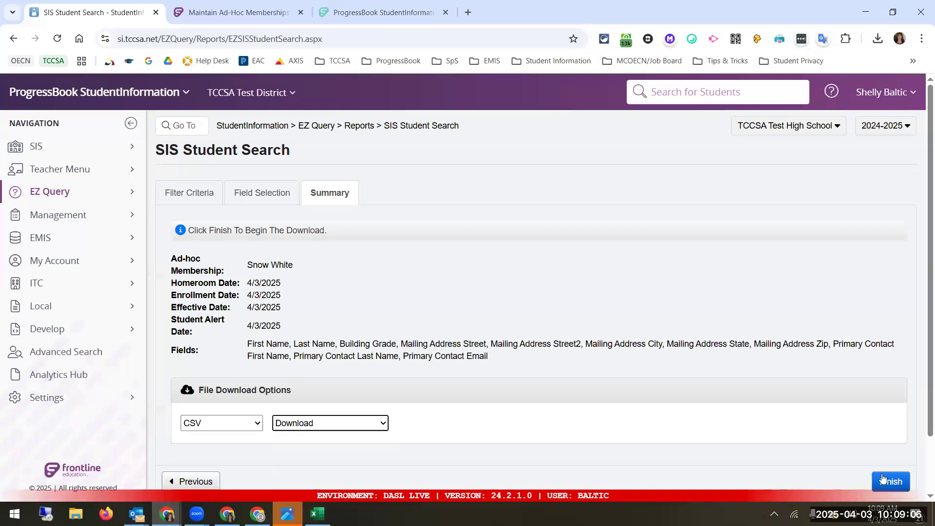
{"action": "left_click", "coordinate": [887, 481]}
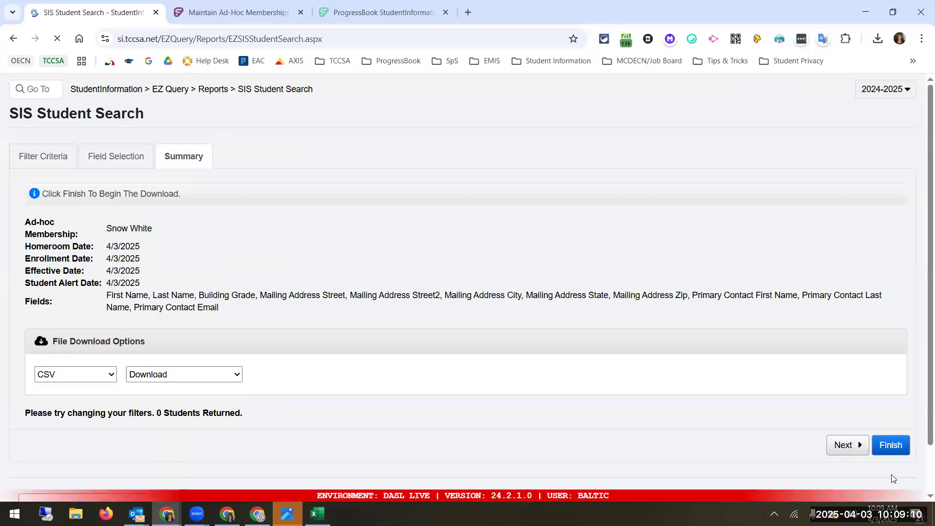
{"action": "scroll", "coordinate": [525, 365], "scroll_direction": "down", "scroll_amount": 2}
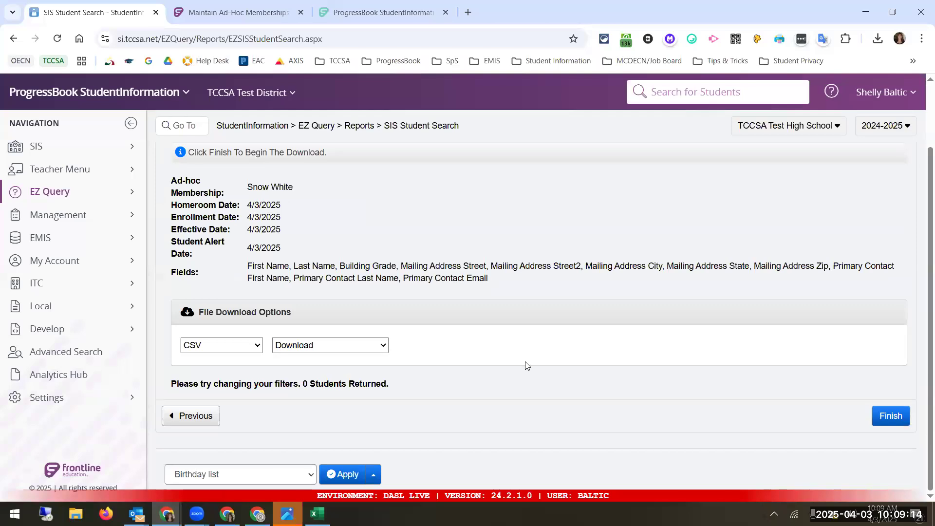
{"action": "scroll", "coordinate": [876, 414], "scroll_direction": "up", "scroll_amount": 2}
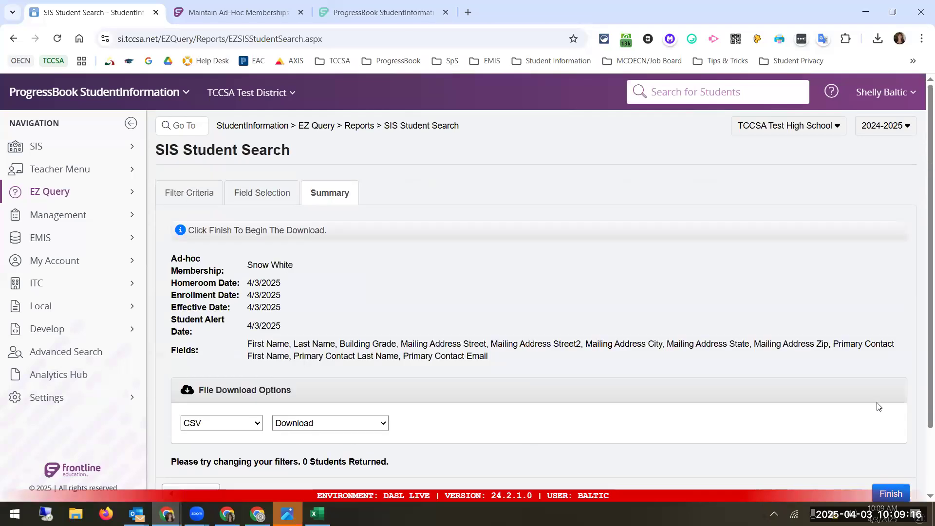
Review the report summary's ad-hoc filter, dates, selected fields and download options together with the outcome of the run
{"action": "scroll", "coordinate": [894, 409], "scroll_direction": "down", "scroll_amount": 2}
{"action": "left_click", "coordinate": [887, 418]}
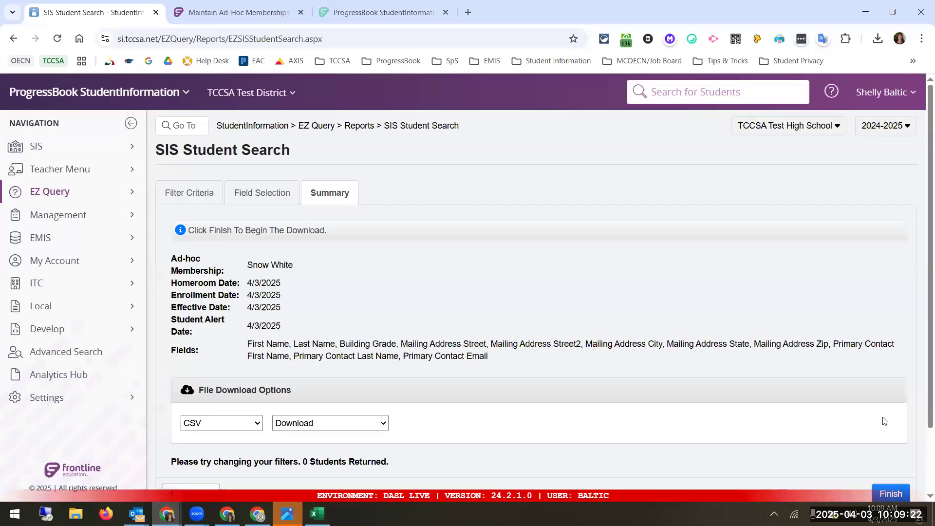
{"action": "scroll", "coordinate": [827, 407], "scroll_direction": "down", "scroll_amount": 2}
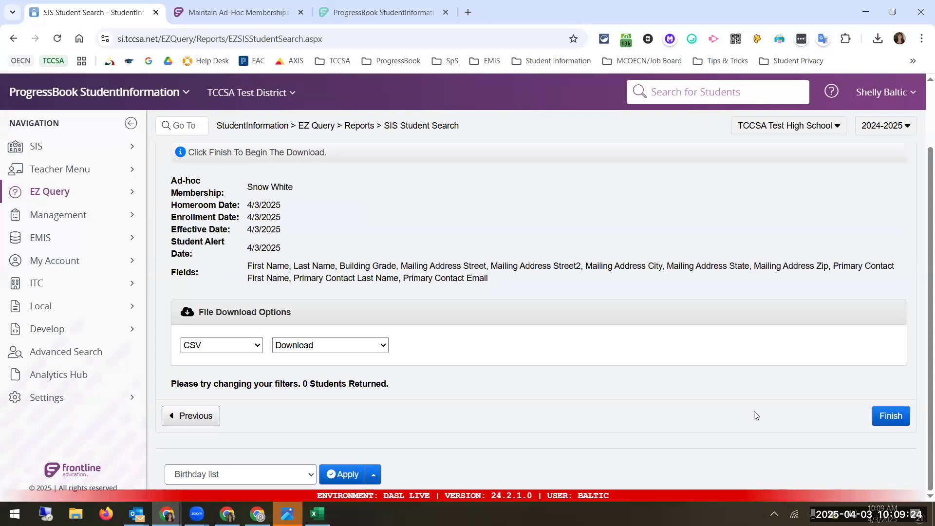
{"action": "scroll", "coordinate": [401, 387], "scroll_direction": "up", "scroll_amount": 2}
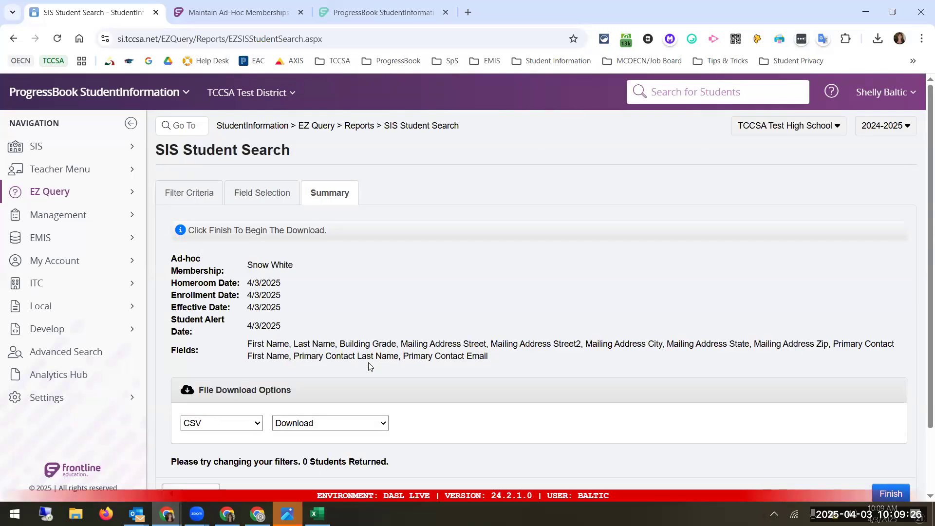
{"action": "scroll", "coordinate": [370, 367], "scroll_direction": "down", "scroll_amount": 2}
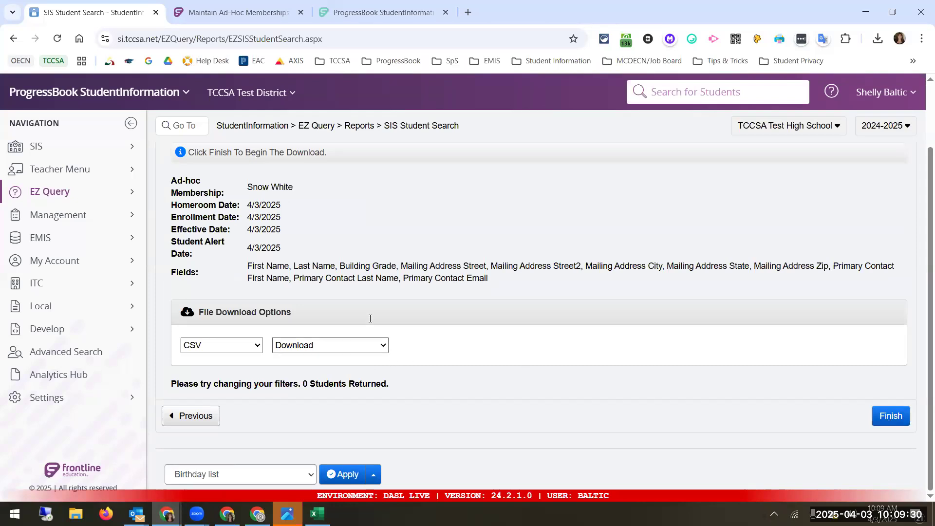
{"action": "scroll", "coordinate": [370, 321], "scroll_direction": "up", "scroll_amount": 2}
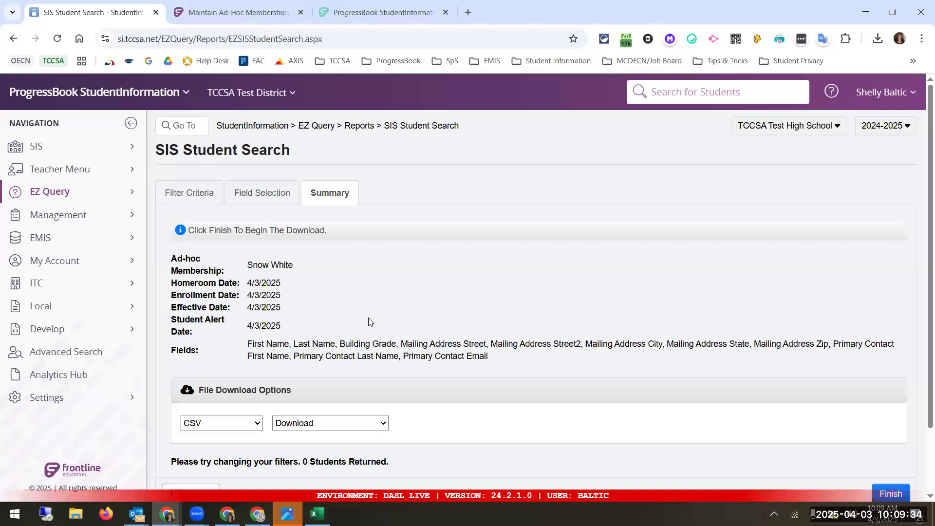
{"action": "scroll", "coordinate": [368, 321], "scroll_direction": "down", "scroll_amount": 2}
{"action": "scroll", "coordinate": [249, 441], "scroll_direction": "up", "scroll_amount": 2}
{"action": "scroll", "coordinate": [288, 464], "scroll_direction": "down", "scroll_amount": 2}
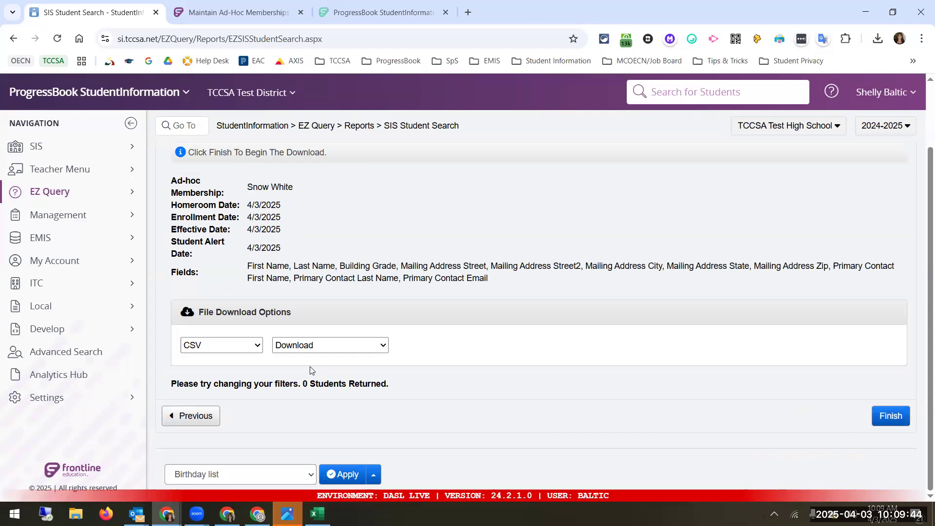
{"action": "scroll", "coordinate": [310, 366], "scroll_direction": "up", "scroll_amount": 2}
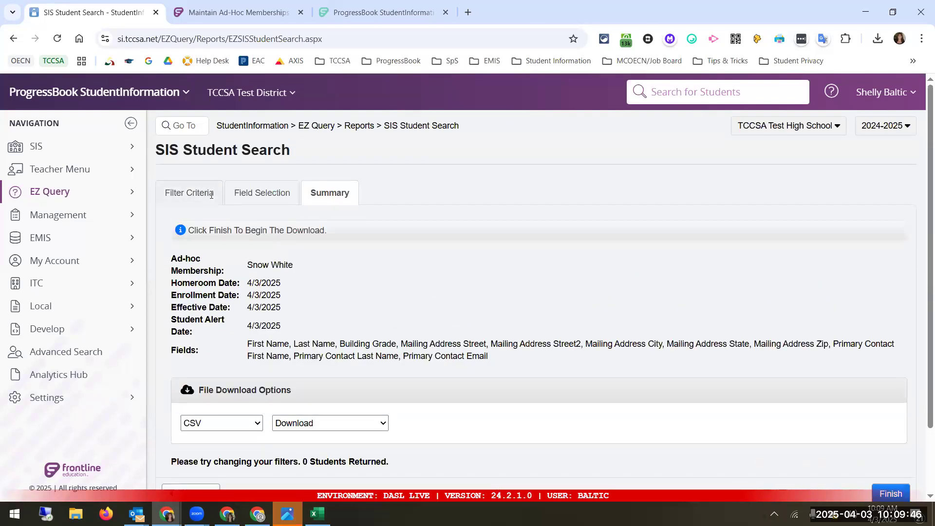
Go back to the filter criteria to check the selected ad-hoc membership, and return to the field selection
{"action": "scroll", "coordinate": [204, 439], "scroll_direction": "down", "scroll_amount": 2}
{"action": "left_click", "coordinate": [204, 426]}
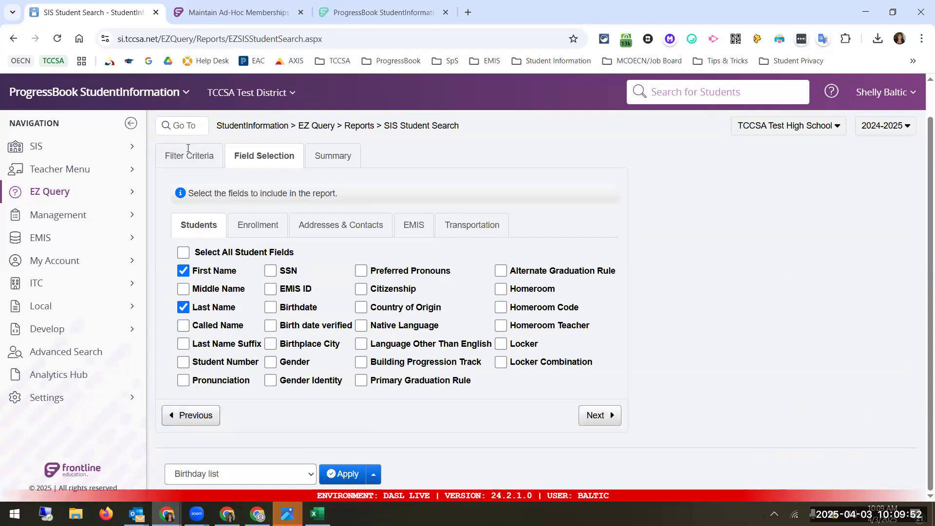
{"action": "left_click", "coordinate": [200, 416]}
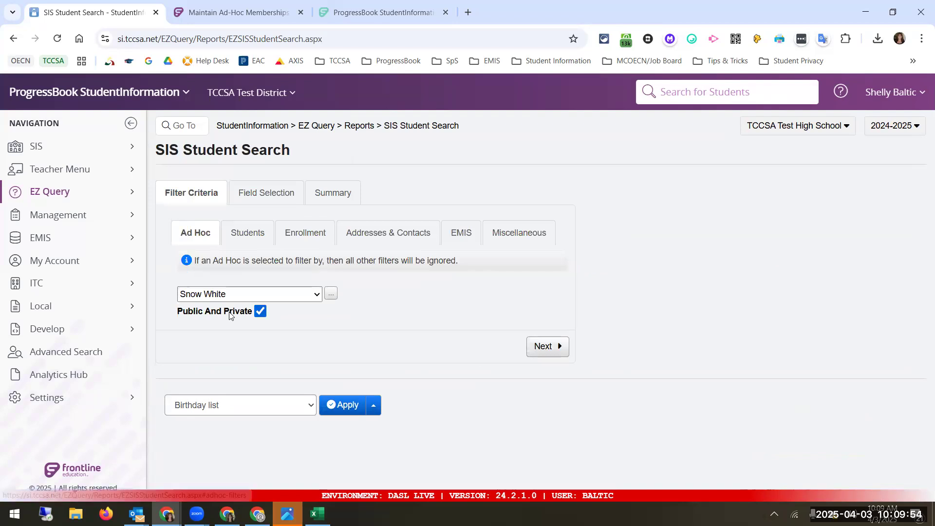
{"action": "left_click", "coordinate": [535, 347]}
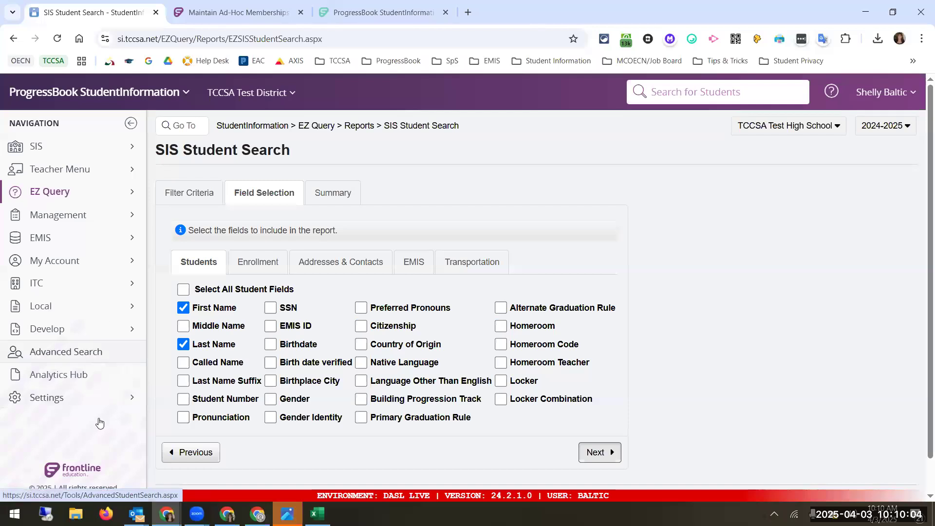
{"action": "scroll", "coordinate": [142, 357], "scroll_direction": "down", "scroll_amount": 1}
{"action": "scroll", "coordinate": [169, 313], "scroll_direction": "up", "scroll_amount": 1}
{"action": "left_click", "coordinate": [173, 197]}
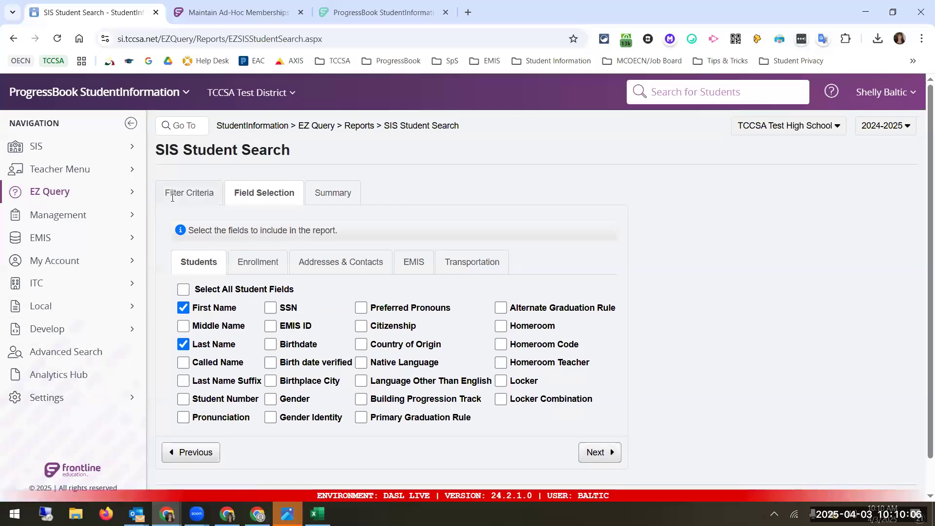
{"action": "scroll", "coordinate": [560, 438], "scroll_direction": "down", "scroll_amount": 1}
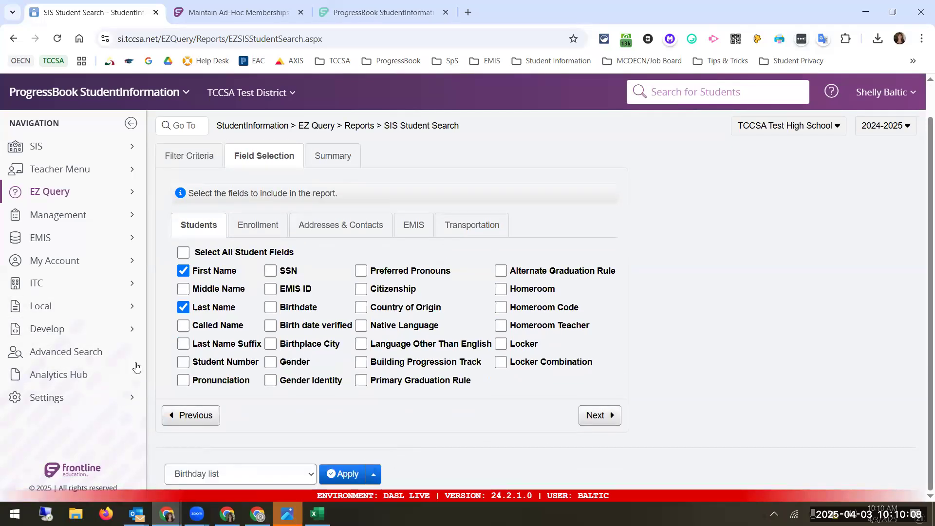
Restart the SIS Student Search with public and private ad-hocs included, filtered by the Snow White membership, and proceed to the fields
{"action": "left_click", "coordinate": [389, 128]}
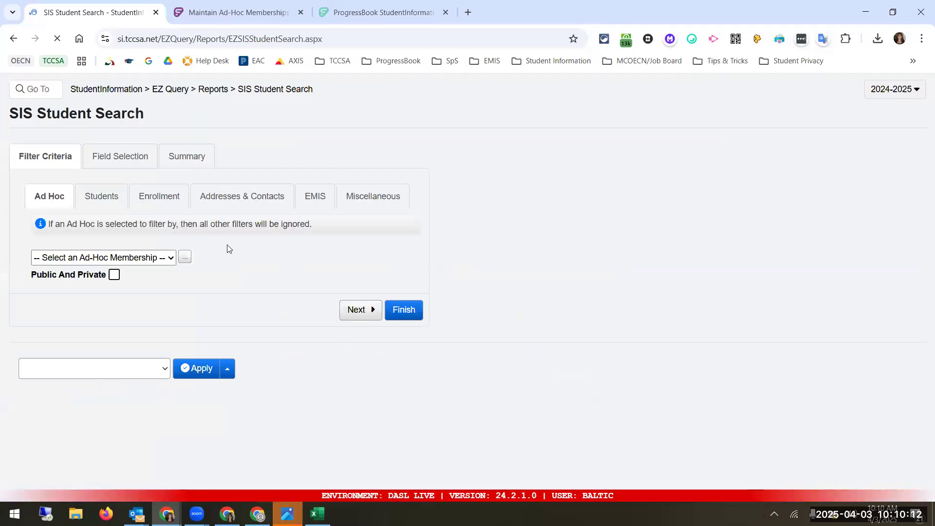
{"action": "left_click", "coordinate": [248, 295]}
{"action": "left_click", "coordinate": [357, 311]}
{"action": "left_click", "coordinate": [260, 311]}
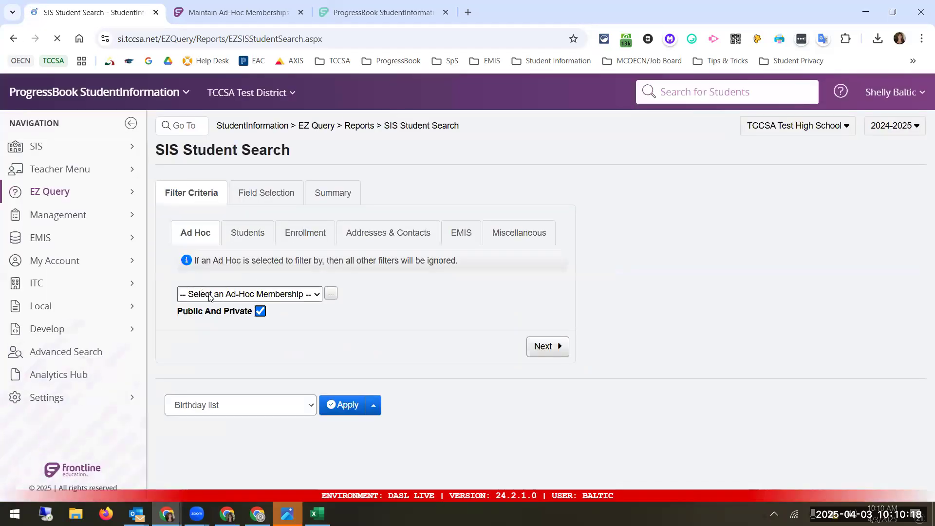
{"action": "left_click", "coordinate": [198, 293]}
{"action": "left_click", "coordinate": [214, 476]}
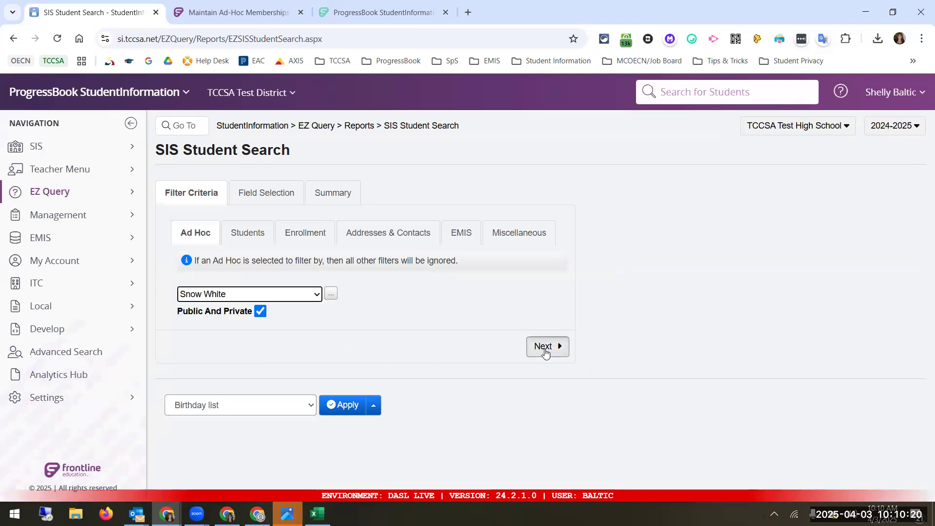
{"action": "left_click", "coordinate": [542, 347]}
Include only the student First Name and Last Name fields and proceed to the report summary
{"action": "left_click", "coordinate": [223, 310]}
{"action": "left_click", "coordinate": [220, 336]}
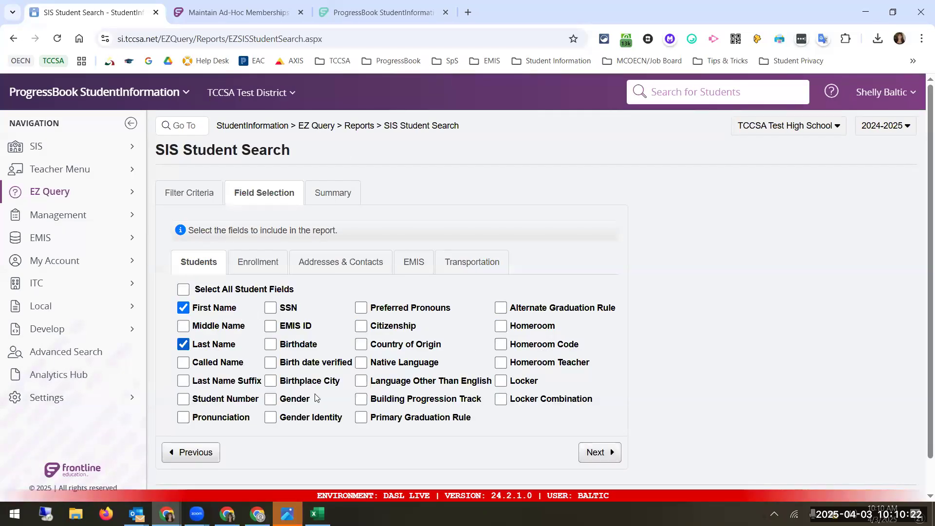
{"action": "left_click", "coordinate": [609, 455]}
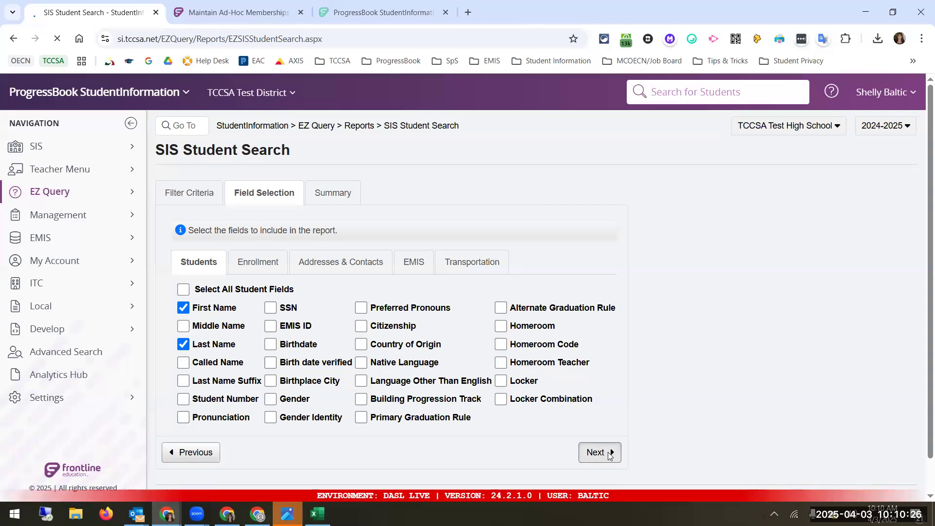
Choose CSV as the file type and Download as the method, and run the name-only student search report
{"action": "left_click", "coordinate": [241, 388]}
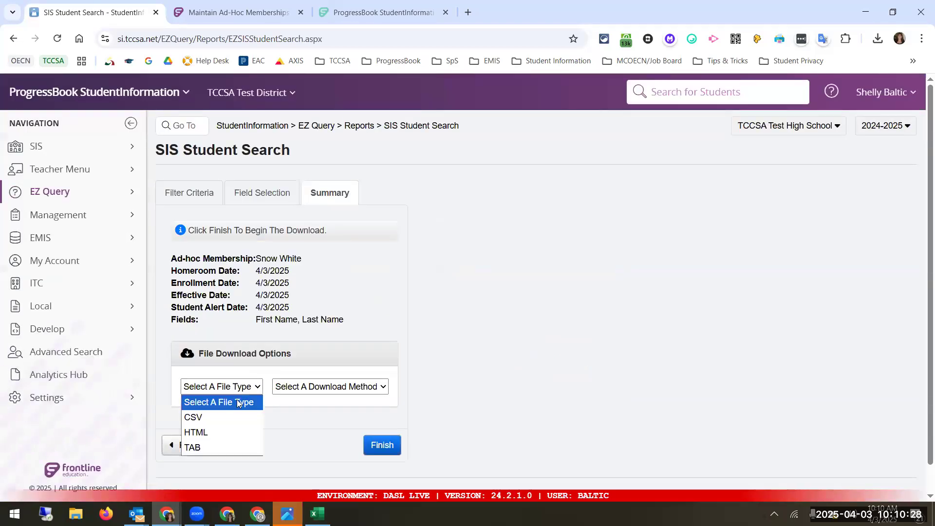
{"action": "left_click", "coordinate": [241, 417]}
{"action": "left_click", "coordinate": [331, 387]}
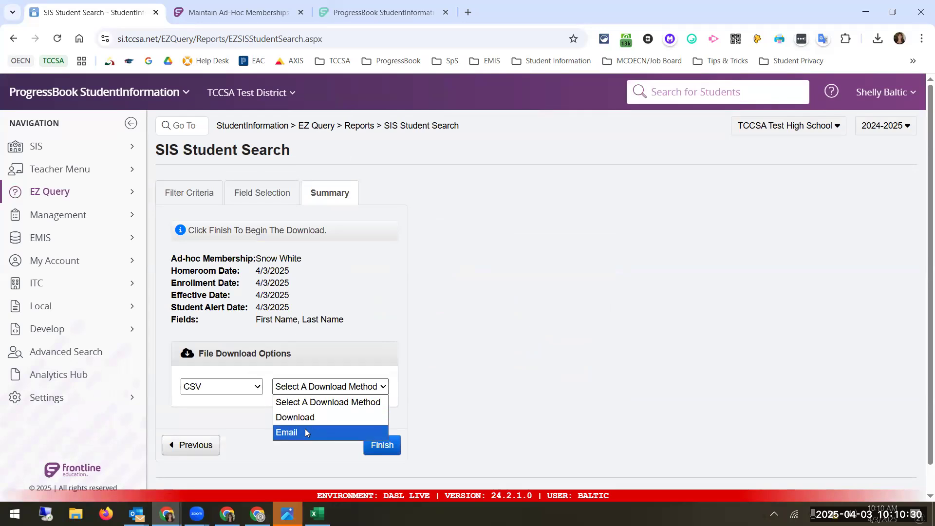
{"action": "left_click", "coordinate": [301, 417]}
{"action": "left_click", "coordinate": [386, 444]}
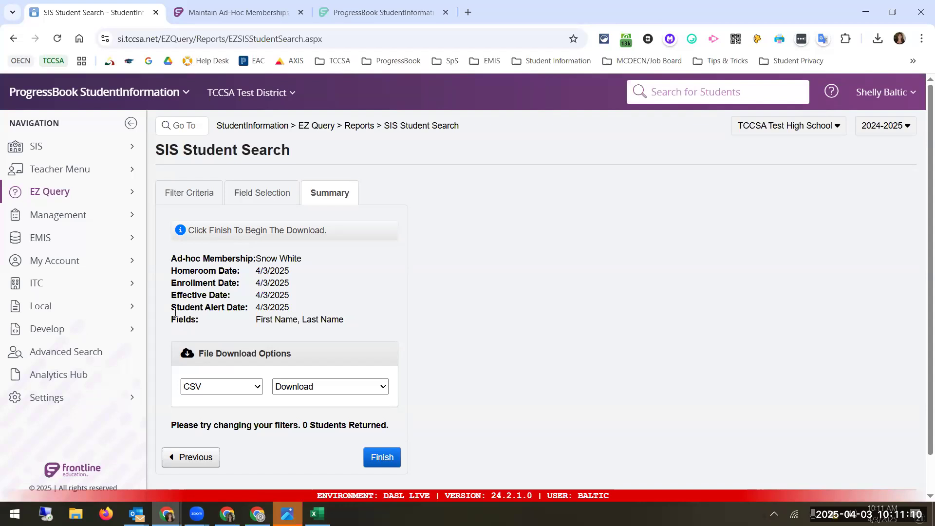
Go to the Transcript Formatter (R702) report and load the saved 24-25 Transcripts settings
{"action": "left_click", "coordinate": [185, 125]}
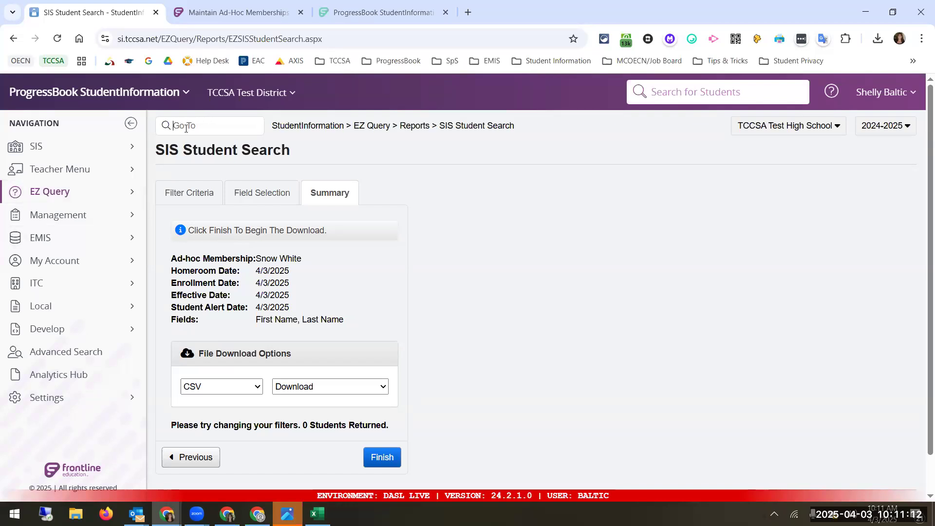
{"action": "type", "text": "r702"}
{"action": "key", "text": "Return"}
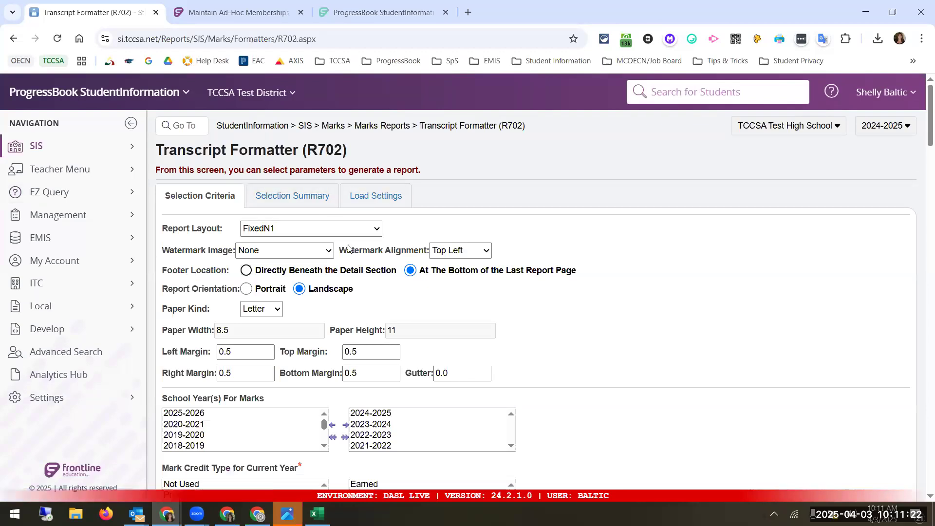
{"action": "scroll", "coordinate": [349, 249], "scroll_direction": "down", "scroll_amount": 2}
{"action": "scroll", "coordinate": [426, 355], "scroll_direction": "down", "scroll_amount": 2}
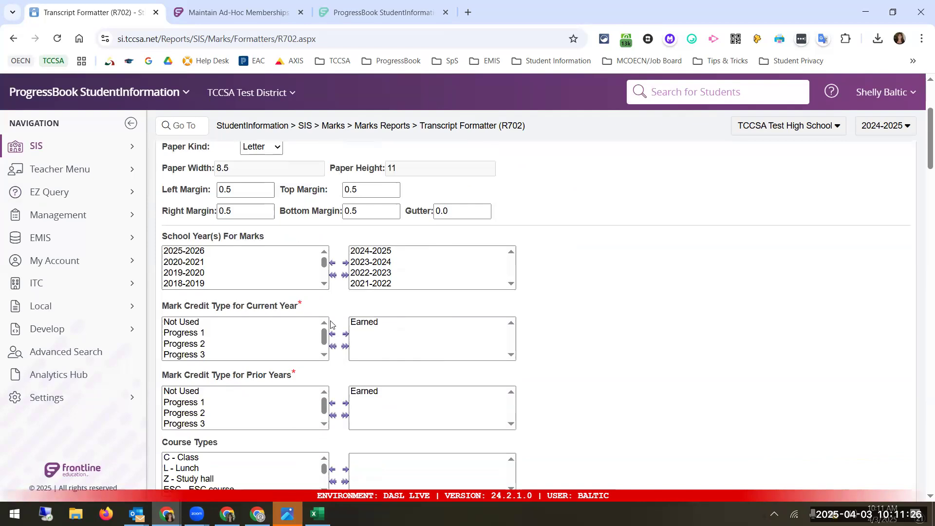
{"action": "scroll", "coordinate": [322, 302], "scroll_direction": "up", "scroll_amount": 4}
{"action": "left_click", "coordinate": [372, 197]}
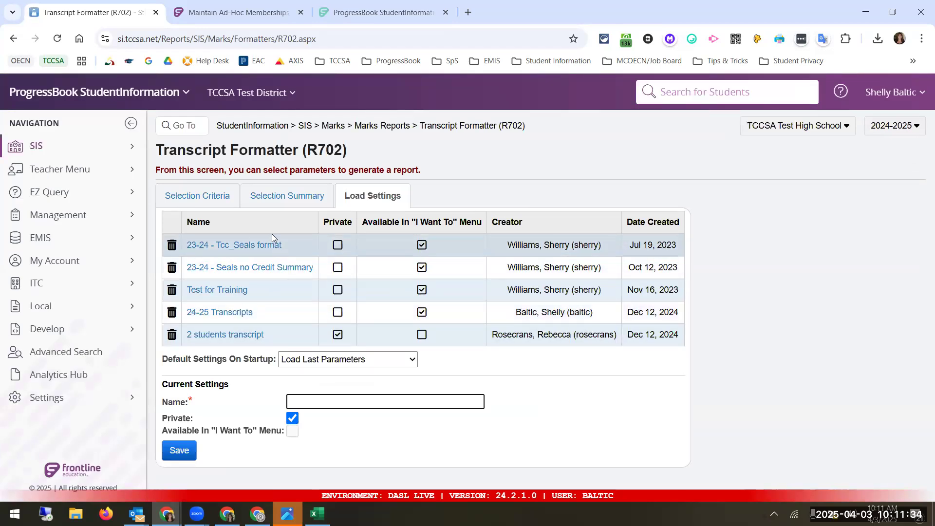
{"action": "left_click", "coordinate": [222, 313]}
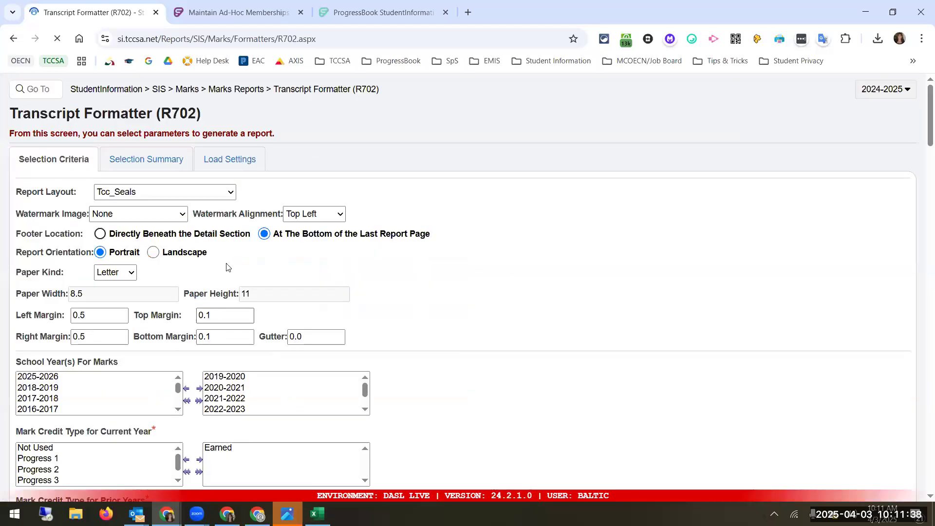
Look through the loaded transcript criteria, from school years and GPA sets down to the Ad-Hoc Membership and Student ID(s) options
{"action": "scroll", "coordinate": [273, 226], "scroll_direction": "down", "scroll_amount": 4}
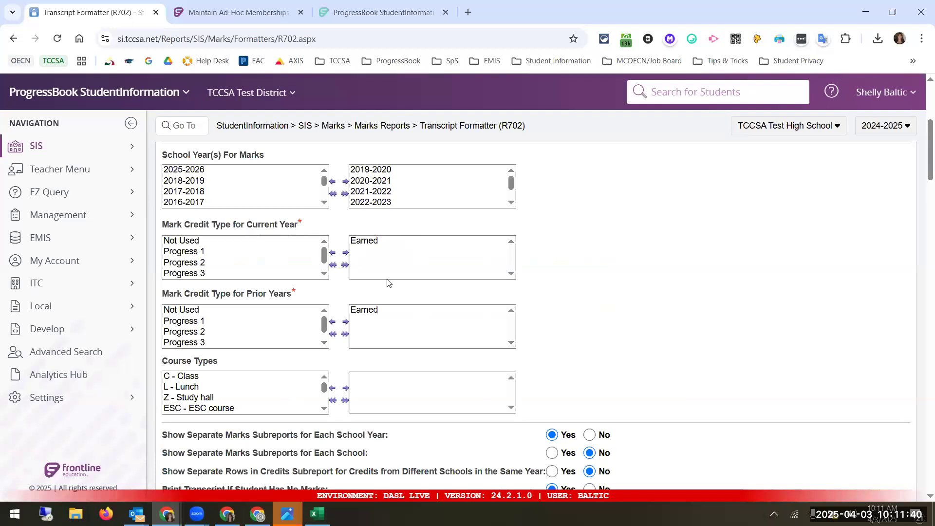
{"action": "scroll", "coordinate": [388, 287], "scroll_direction": "down", "scroll_amount": 2}
{"action": "scroll", "coordinate": [389, 288], "scroll_direction": "up", "scroll_amount": 3}
{"action": "scroll", "coordinate": [388, 291], "scroll_direction": "down", "scroll_amount": 2}
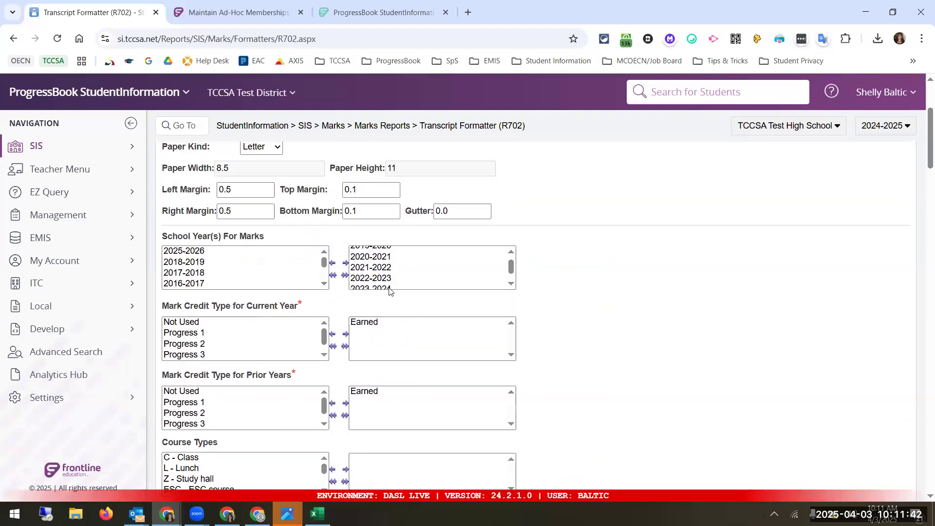
{"action": "scroll", "coordinate": [479, 458], "scroll_direction": "down", "scroll_amount": 5}
{"action": "scroll", "coordinate": [464, 414], "scroll_direction": "down", "scroll_amount": 2}
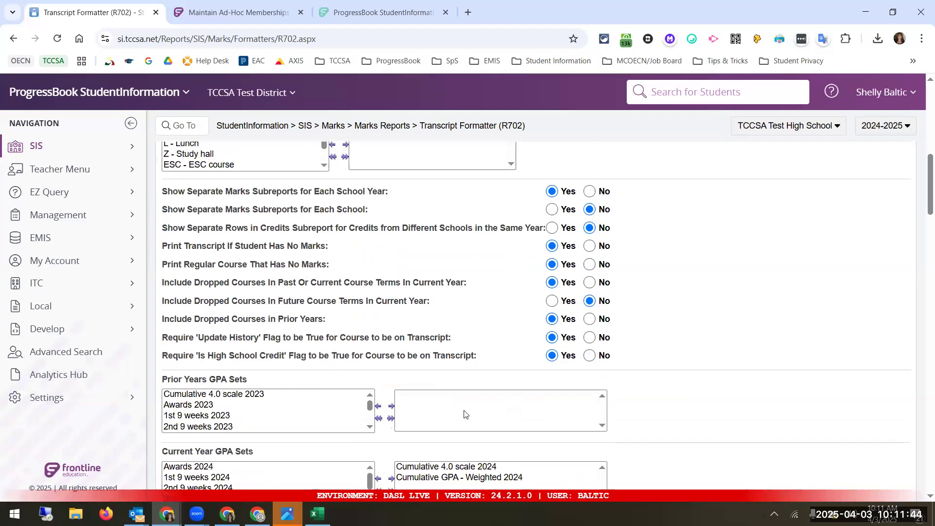
{"action": "scroll", "coordinate": [431, 413], "scroll_direction": "down", "scroll_amount": 5}
{"action": "scroll", "coordinate": [431, 413], "scroll_direction": "down", "scroll_amount": 3}
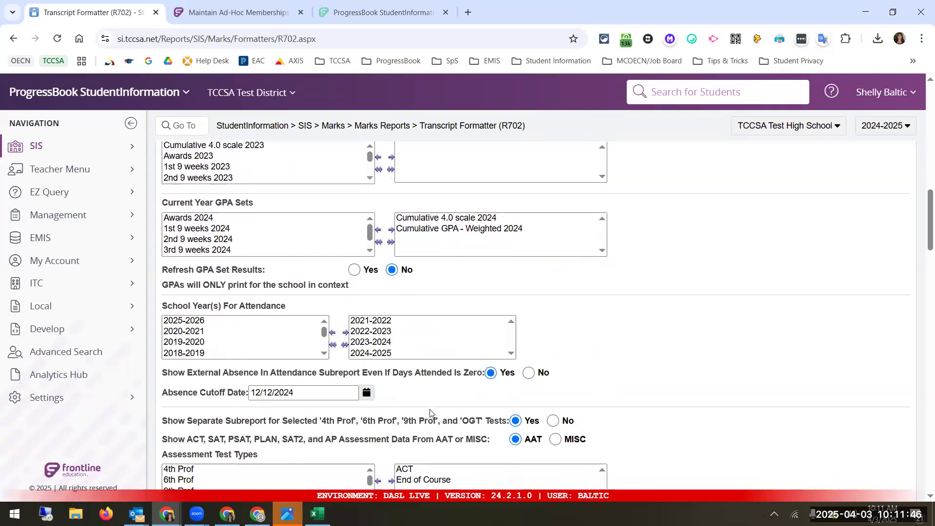
{"action": "scroll", "coordinate": [431, 413], "scroll_direction": "down", "scroll_amount": 8}
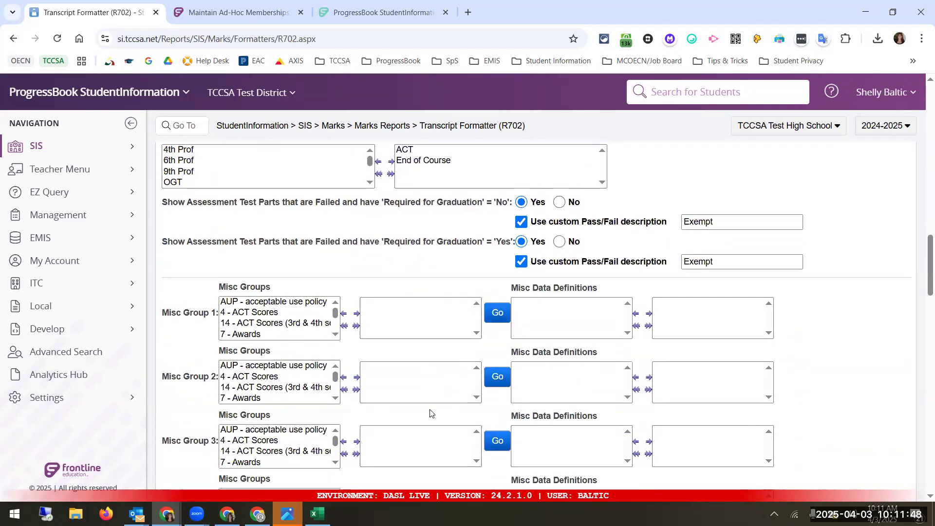
{"action": "scroll", "coordinate": [431, 413], "scroll_direction": "down", "scroll_amount": 10}
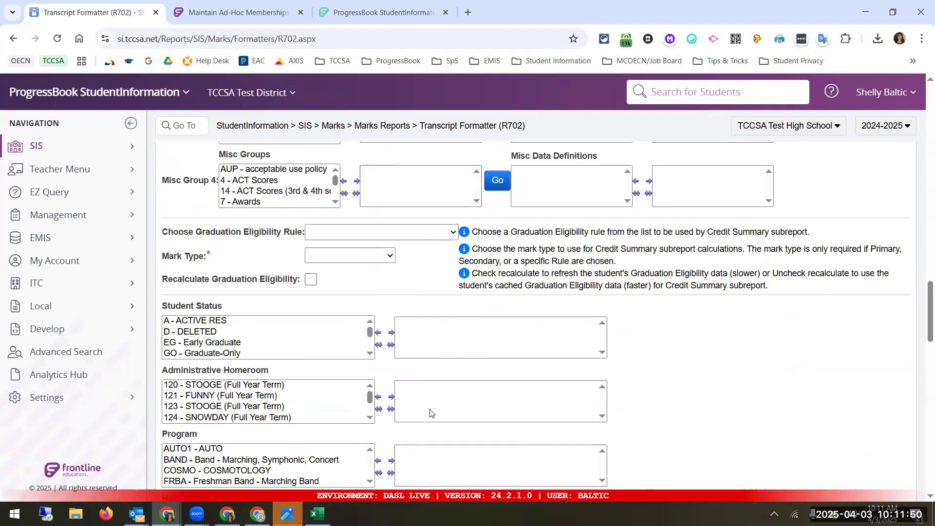
{"action": "scroll", "coordinate": [430, 413], "scroll_direction": "down", "scroll_amount": 5}
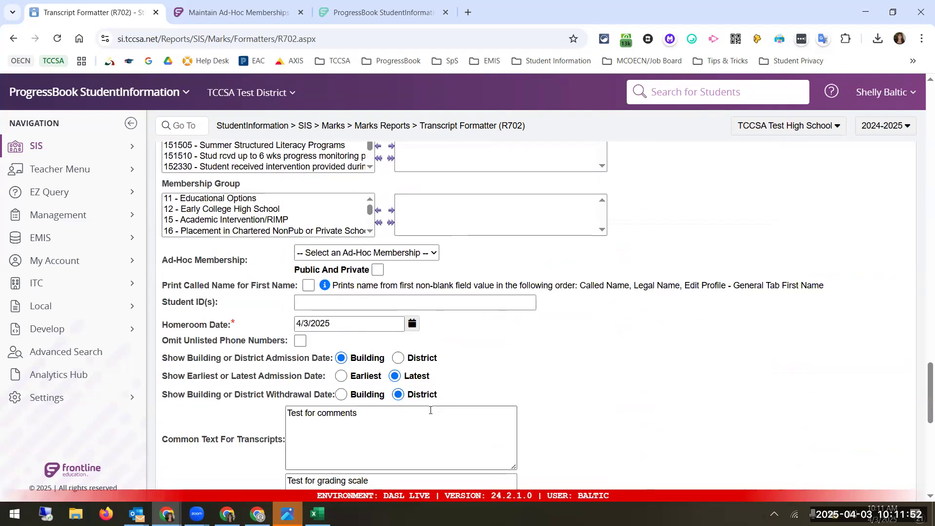
Highlight the Student ID(s) option and view the available ad-hoc memberships without choosing one
{"action": "left_click_drag", "start_coordinate": [170, 302], "coordinate": [223, 314]}
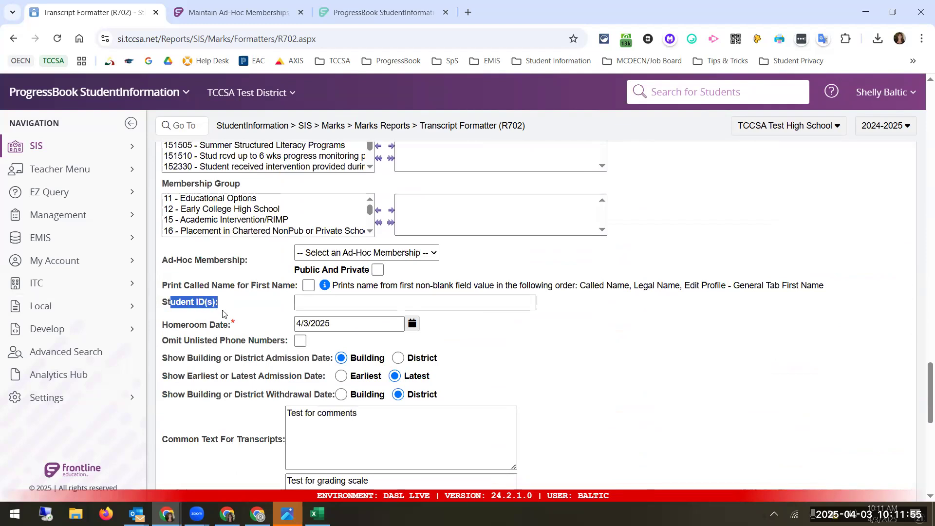
{"action": "left_click", "coordinate": [335, 255]}
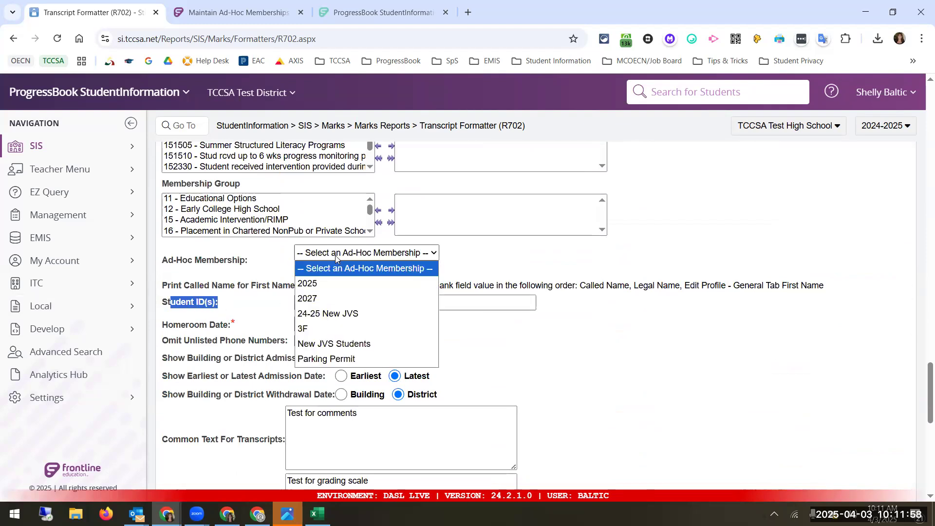
{"action": "left_click", "coordinate": [335, 255]}
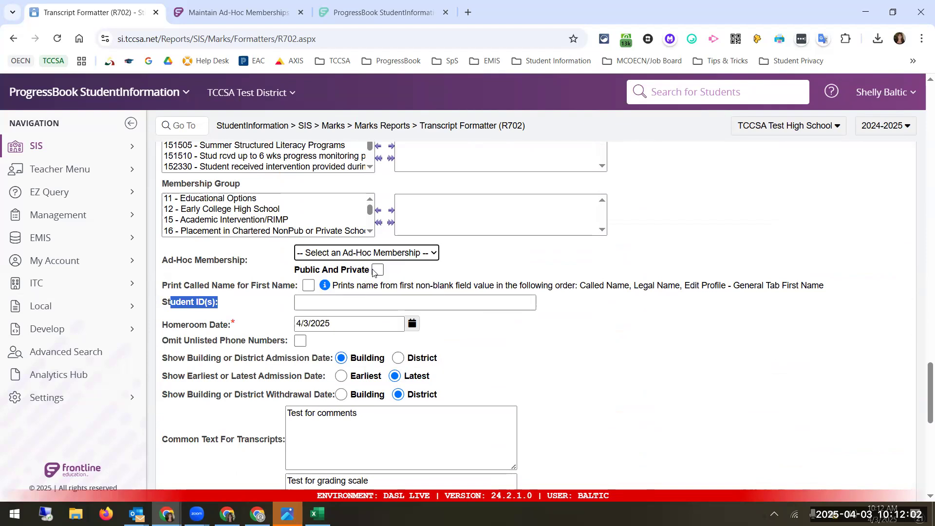
Review the loaded transcript criteria again, from report layout and mark credit types through assessments and student filters to the ad-hoc membership section
{"action": "scroll", "coordinate": [370, 270], "scroll_direction": "up", "scroll_amount": 15}
{"action": "scroll", "coordinate": [373, 273], "scroll_direction": "up", "scroll_amount": 10}
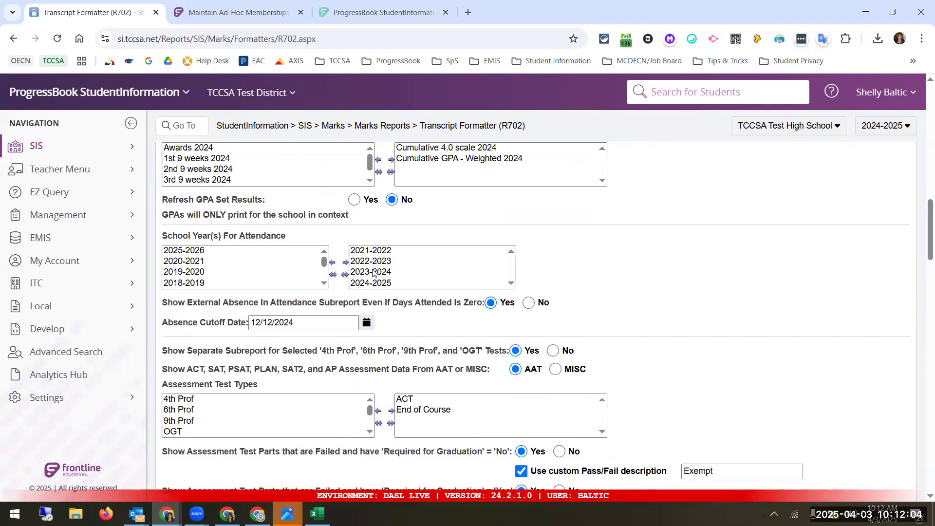
{"action": "scroll", "coordinate": [373, 270], "scroll_direction": "up", "scroll_amount": 8}
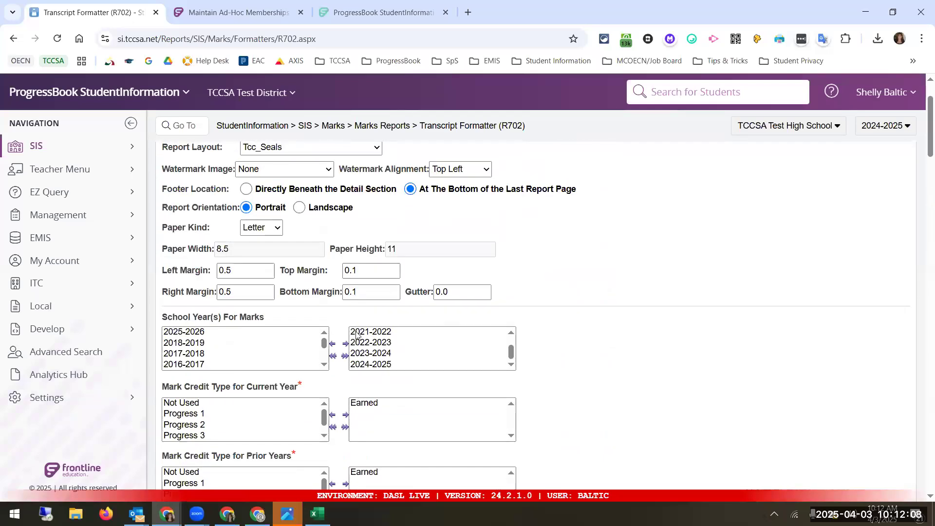
{"action": "scroll", "coordinate": [478, 397], "scroll_direction": "up", "scroll_amount": 3}
{"action": "scroll", "coordinate": [478, 396], "scroll_direction": "down", "scroll_amount": 5}
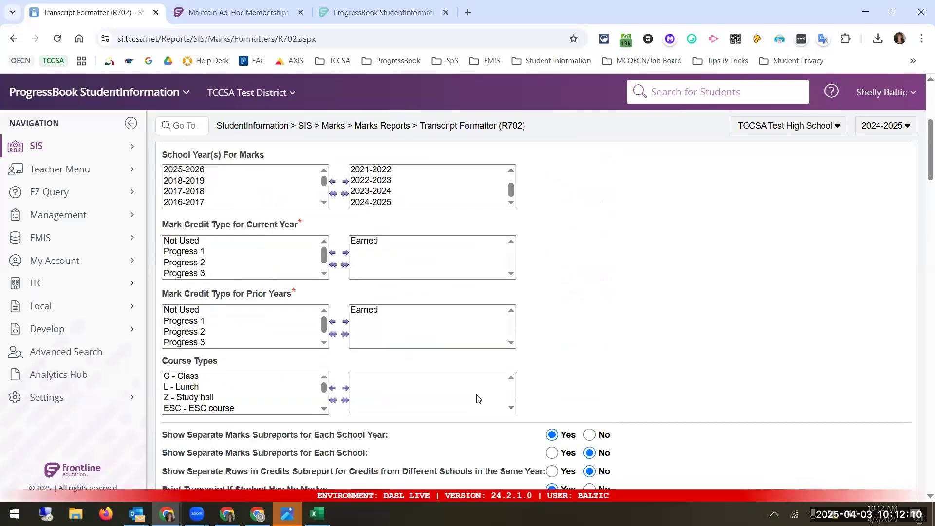
{"action": "scroll", "coordinate": [339, 288], "scroll_direction": "down", "scroll_amount": 4}
{"action": "scroll", "coordinate": [340, 288], "scroll_direction": "up", "scroll_amount": 3}
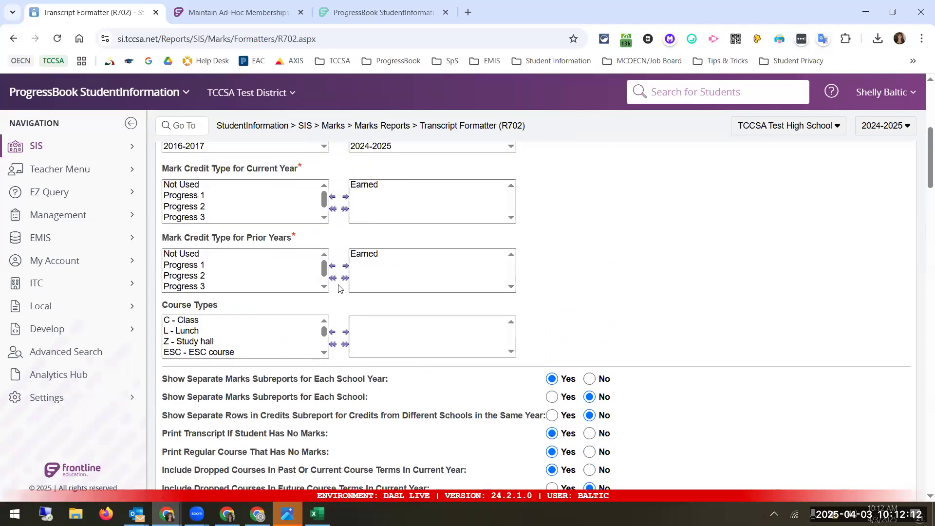
{"action": "scroll", "coordinate": [325, 257], "scroll_direction": "down", "scroll_amount": 1}
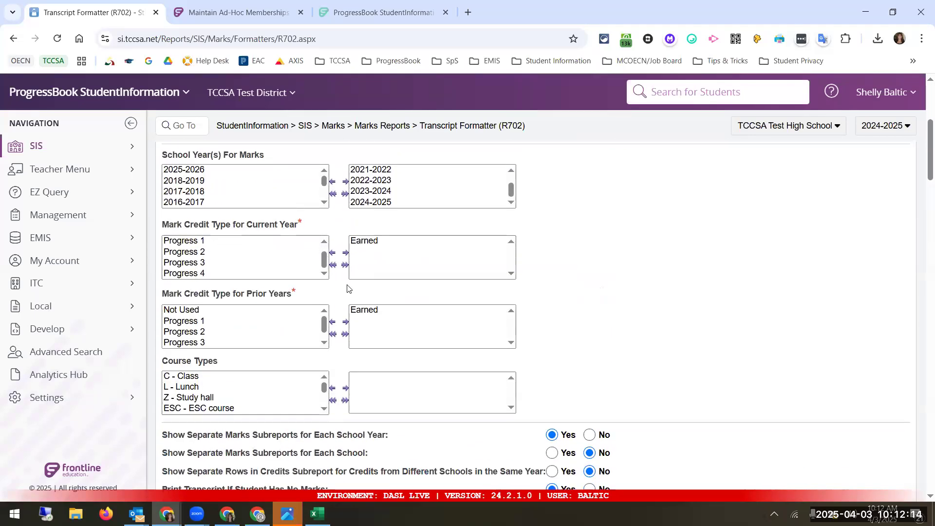
{"action": "scroll", "coordinate": [351, 292], "scroll_direction": "down", "scroll_amount": 14}
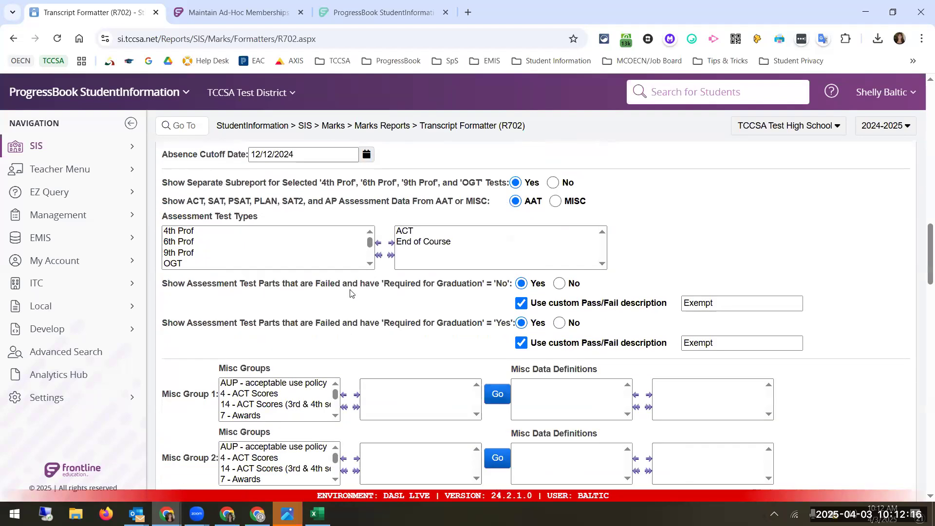
{"action": "scroll", "coordinate": [350, 292], "scroll_direction": "down", "scroll_amount": 10}
{"action": "scroll", "coordinate": [349, 293], "scroll_direction": "down", "scroll_amount": 3}
{"action": "scroll", "coordinate": [315, 205], "scroll_direction": "up", "scroll_amount": 3}
{"action": "scroll", "coordinate": [317, 251], "scroll_direction": "down", "scroll_amount": 2}
{"action": "scroll", "coordinate": [319, 255], "scroll_direction": "down", "scroll_amount": 8}
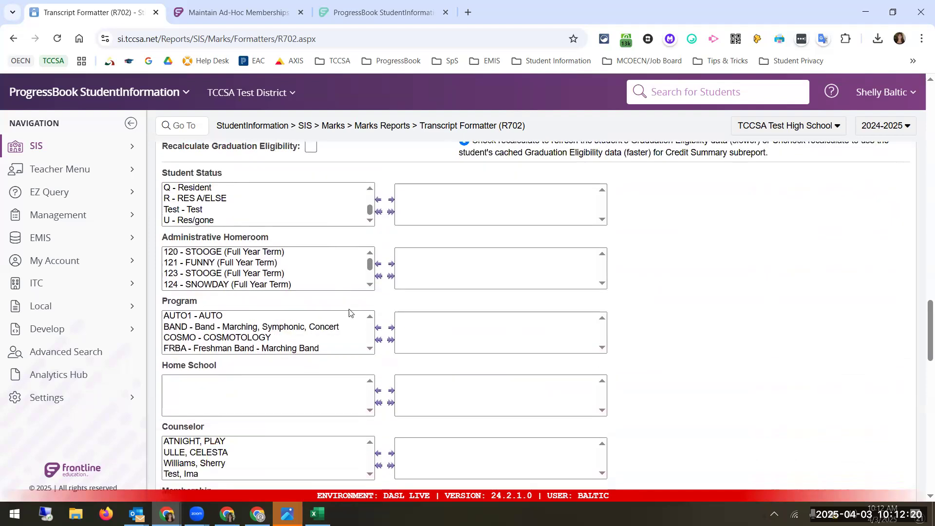
{"action": "scroll", "coordinate": [341, 314], "scroll_direction": "down", "scroll_amount": 3}
{"action": "scroll", "coordinate": [500, 400], "scroll_direction": "down", "scroll_amount": 5}
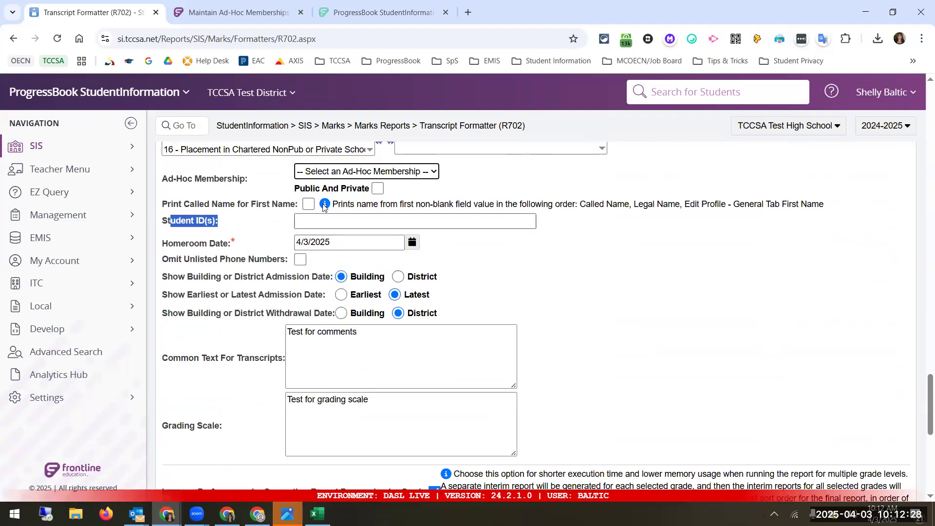
Examine the Student ID(s) field, the available ad-hoc memberships, and the report's grade and sorting options without changing them
{"action": "left_click", "coordinate": [315, 220]}
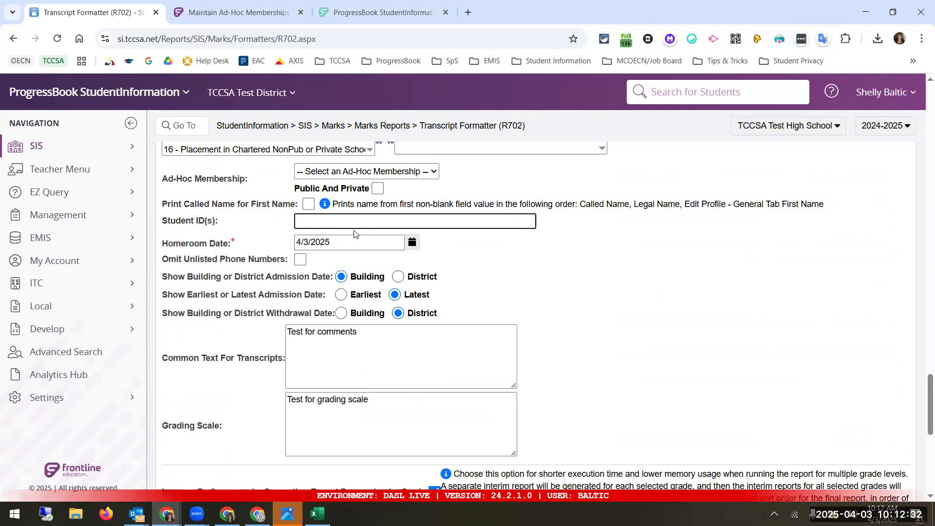
{"action": "left_click", "coordinate": [341, 173]}
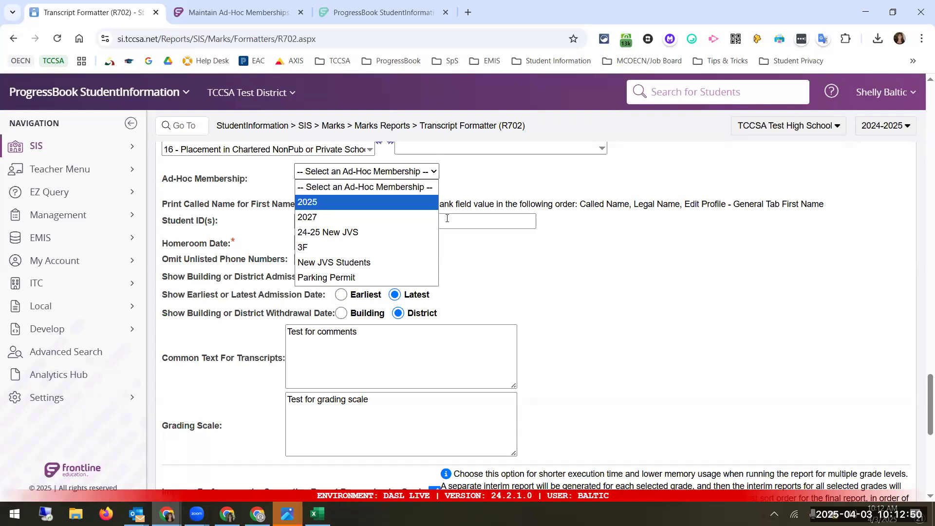
{"action": "scroll", "coordinate": [608, 327], "scroll_direction": "down", "scroll_amount": 3}
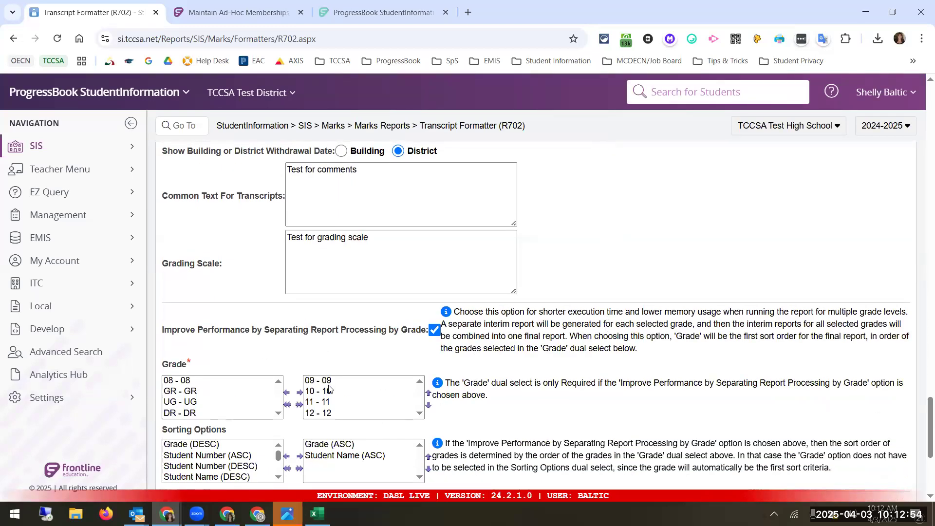
{"action": "scroll", "coordinate": [329, 388], "scroll_direction": "up", "scroll_amount": 6}
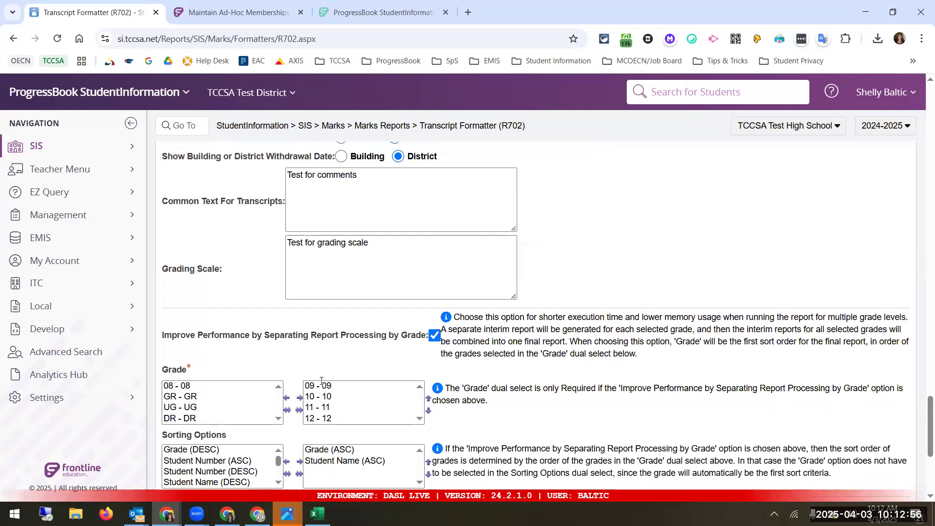
Enable Public And Private for the Ad-Hoc Membership filter and return to that part of the reloaded report criteria
{"action": "left_click", "coordinate": [361, 333]}
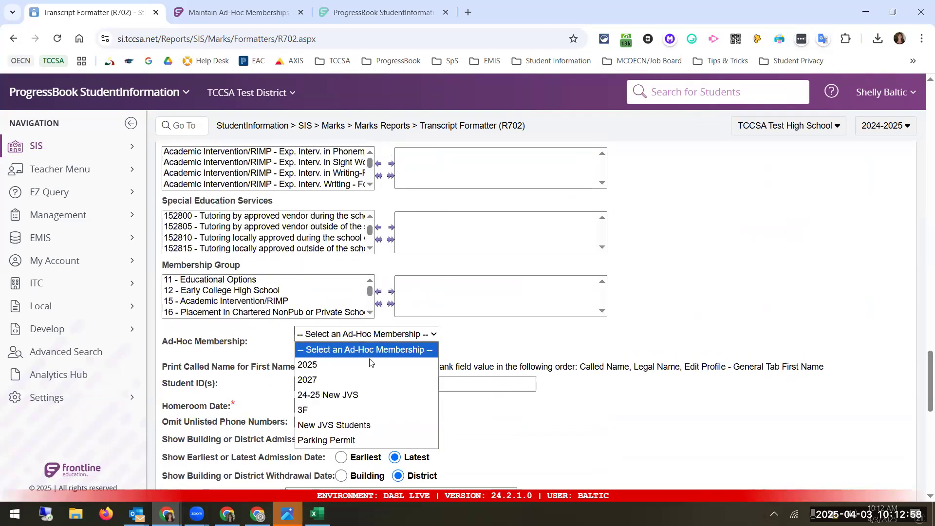
{"action": "left_click", "coordinate": [384, 349]}
{"action": "left_click", "coordinate": [383, 349]}
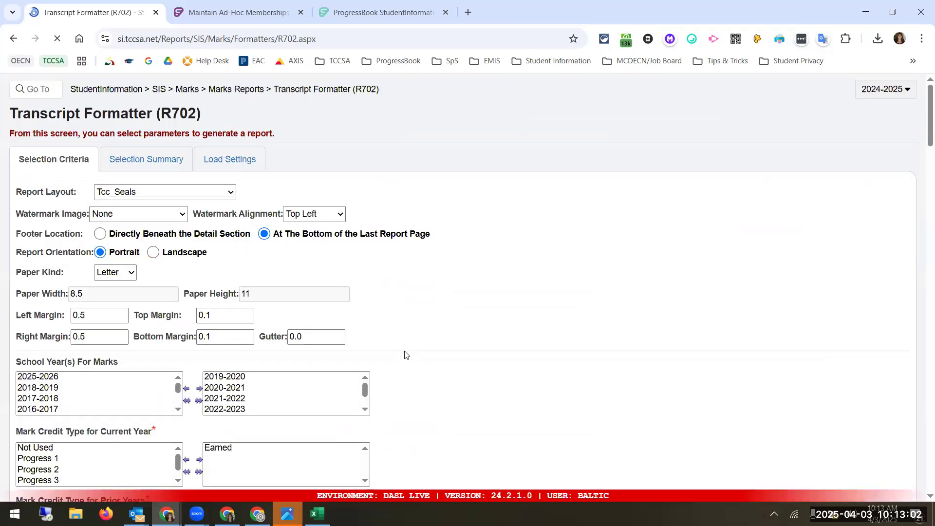
{"action": "scroll", "coordinate": [406, 355], "scroll_direction": "down", "scroll_amount": 3}
{"action": "scroll", "coordinate": [405, 355], "scroll_direction": "down", "scroll_amount": 7}
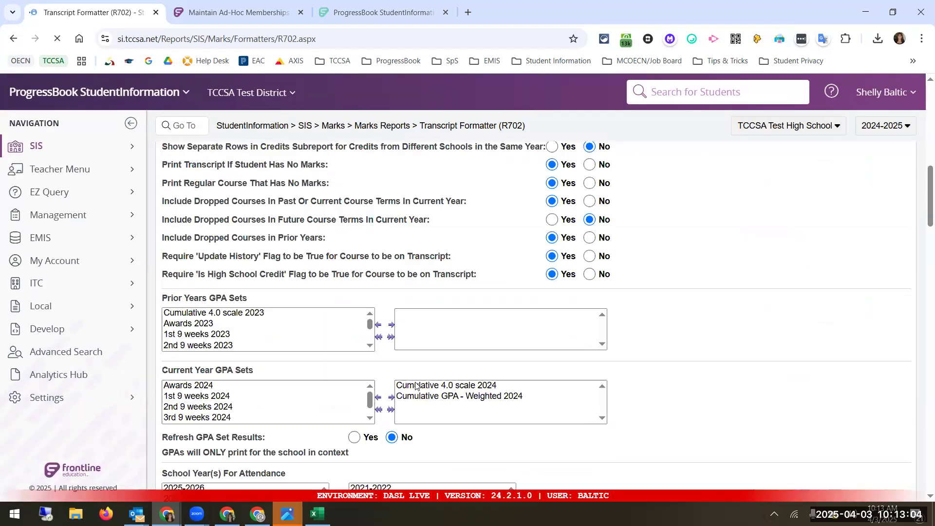
{"action": "scroll", "coordinate": [416, 386], "scroll_direction": "down", "scroll_amount": 15}
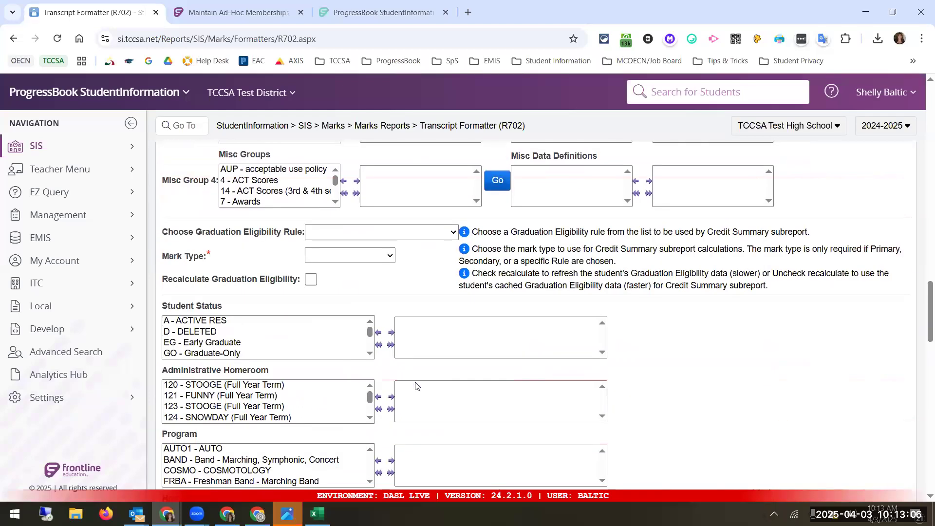
{"action": "scroll", "coordinate": [416, 385], "scroll_direction": "down", "scroll_amount": 8}
{"action": "scroll", "coordinate": [416, 383], "scroll_direction": "up", "scroll_amount": 3}
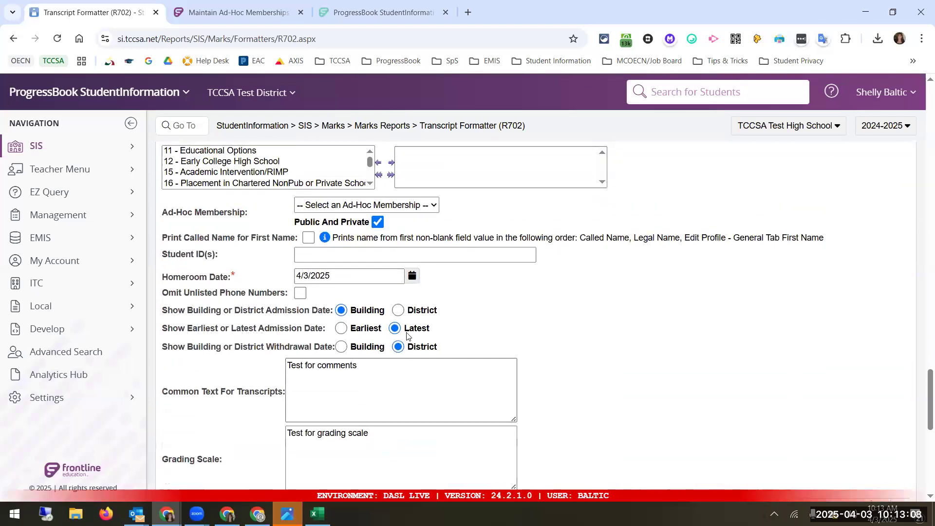
Browse the expanded list of ad-hoc memberships and set the transcript report's Ad-Hoc Membership to 24-25 New JVS
{"action": "left_click", "coordinate": [358, 252]}
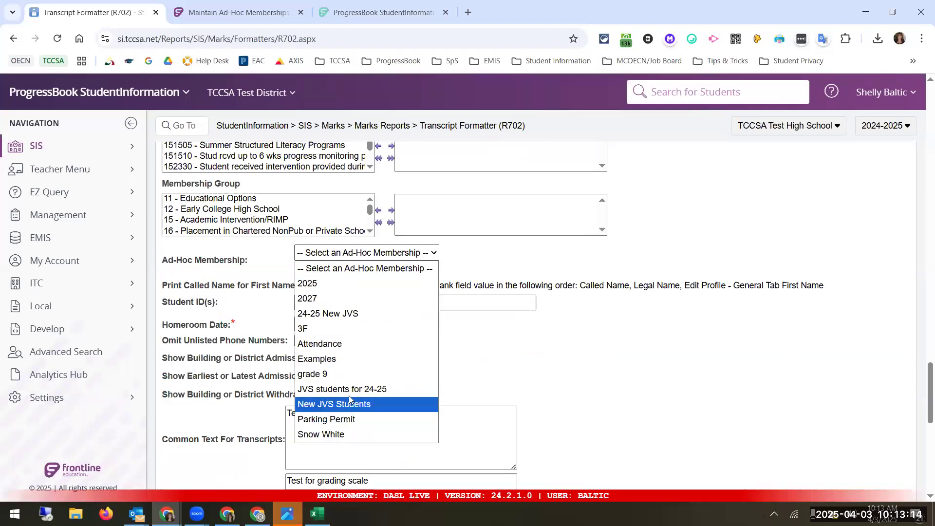
{"action": "left_click", "coordinate": [337, 433]}
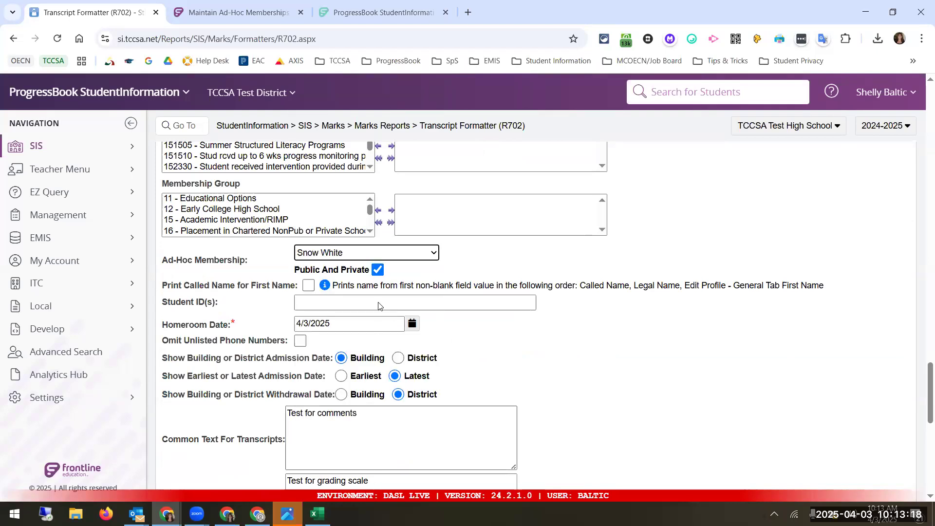
{"action": "left_click", "coordinate": [365, 258]}
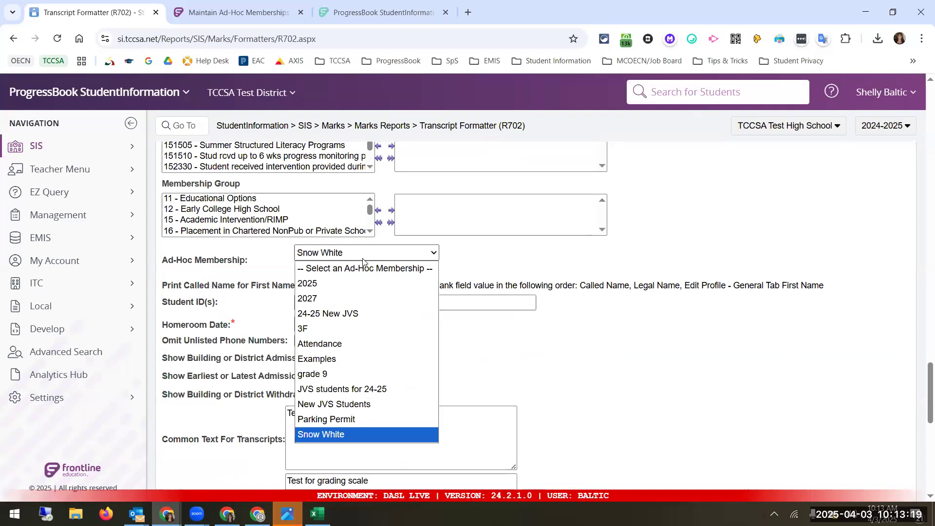
{"action": "left_click", "coordinate": [360, 318]}
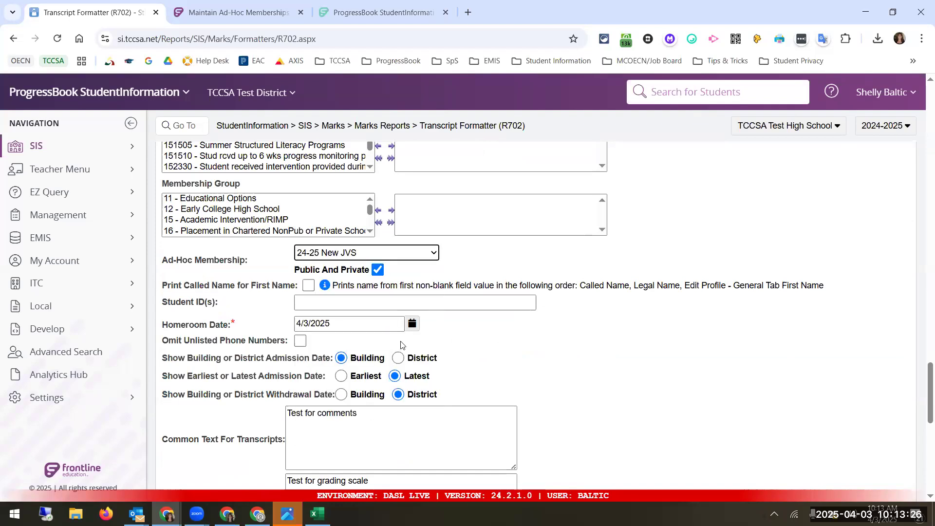
Review the remaining transcript options, including grades, sorting, output, label type and delivery method, and recheck the ad-hoc membership selection
{"action": "scroll", "coordinate": [370, 358], "scroll_direction": "down", "scroll_amount": 2}
{"action": "scroll", "coordinate": [370, 358], "scroll_direction": "down", "scroll_amount": 8}
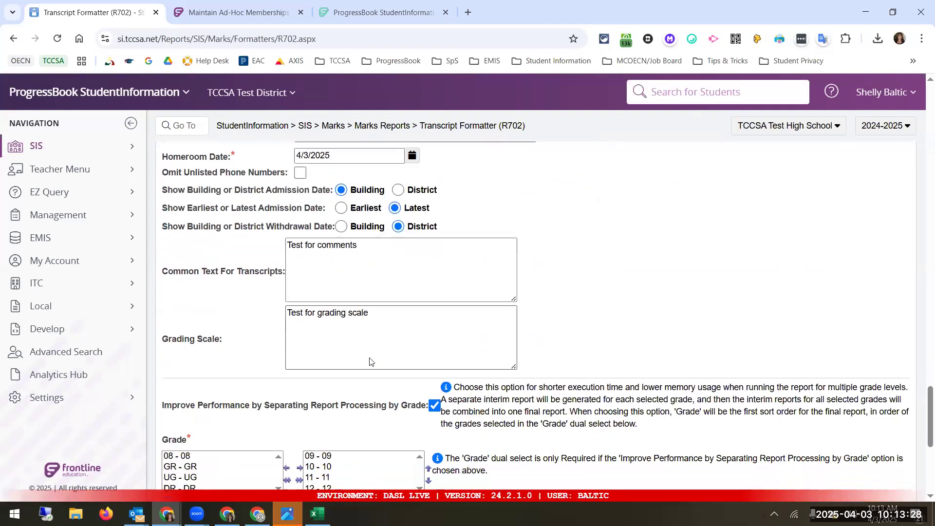
{"action": "scroll", "coordinate": [258, 378], "scroll_direction": "down", "scroll_amount": 2}
{"action": "scroll", "coordinate": [258, 379], "scroll_direction": "up", "scroll_amount": 2}
{"action": "scroll", "coordinate": [195, 472], "scroll_direction": "down", "scroll_amount": 2}
{"action": "scroll", "coordinate": [194, 472], "scroll_direction": "up", "scroll_amount": 2}
{"action": "scroll", "coordinate": [195, 472], "scroll_direction": "down", "scroll_amount": 2}
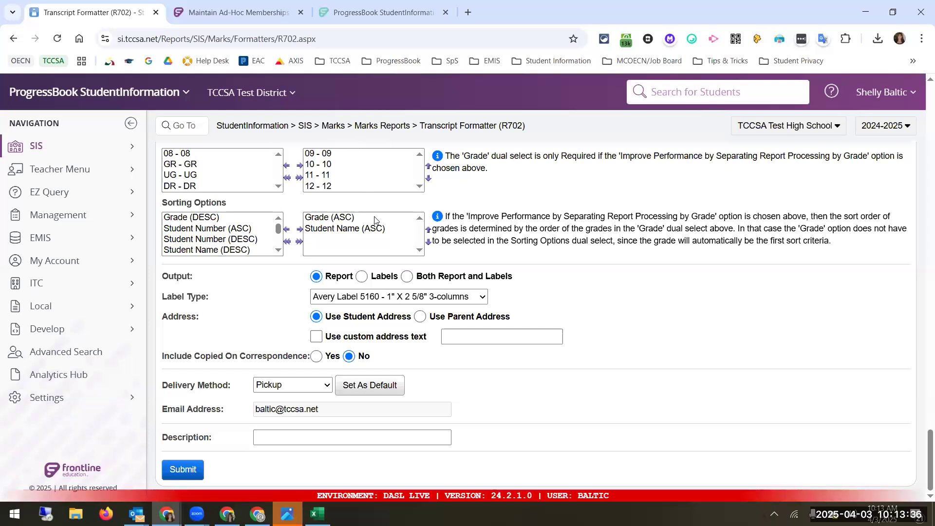
{"action": "scroll", "coordinate": [389, 230], "scroll_direction": "up", "scroll_amount": 10}
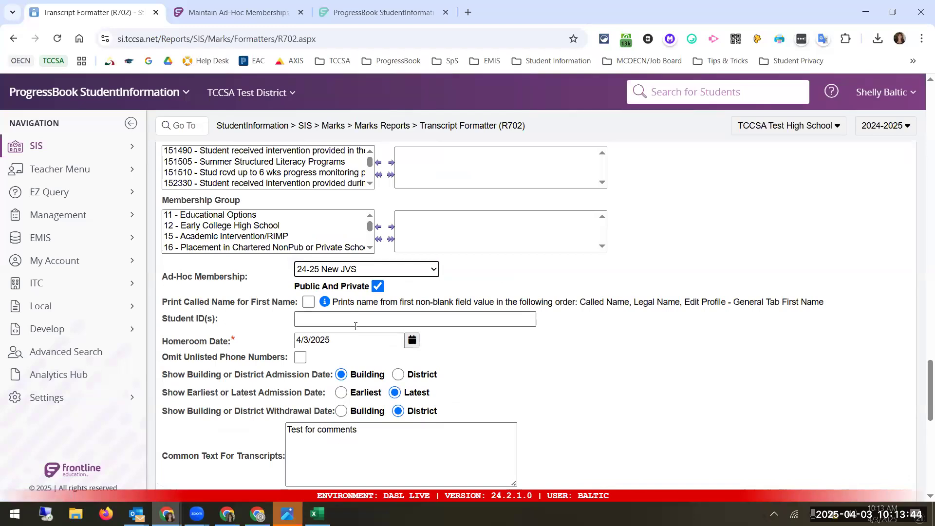
Submit the Transcript Formatter (R702) report with Pickup delivery and open the Batch/Report Management window
{"action": "scroll", "coordinate": [349, 369], "scroll_direction": "down", "scroll_amount": 6}
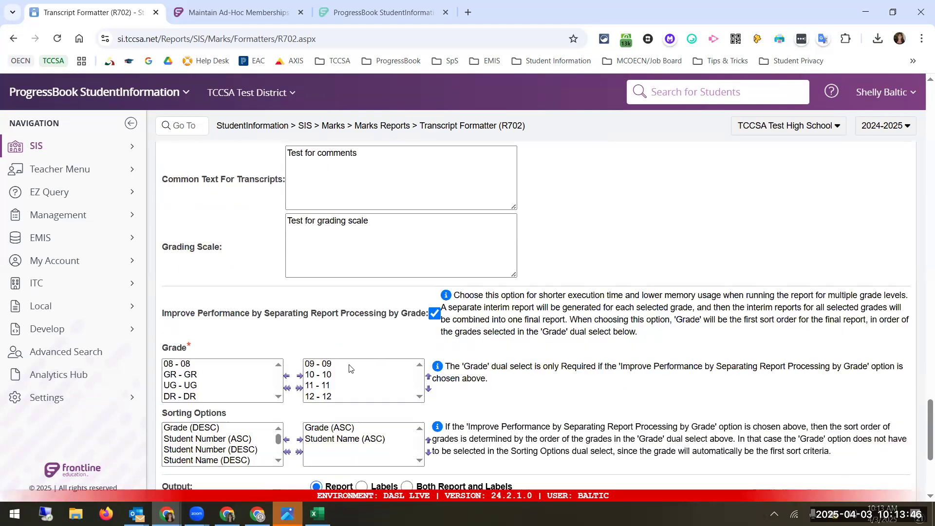
{"action": "scroll", "coordinate": [349, 369], "scroll_direction": "down", "scroll_amount": 5}
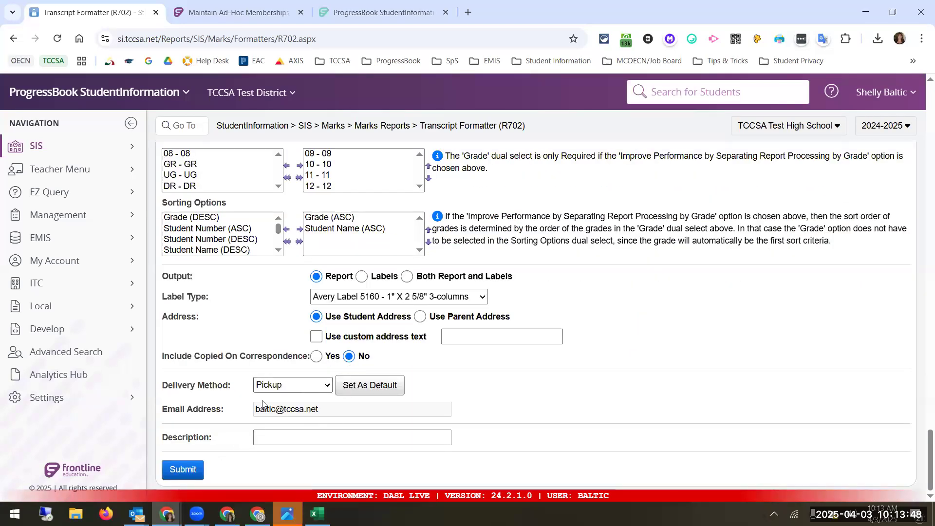
{"action": "left_click", "coordinate": [185, 471]}
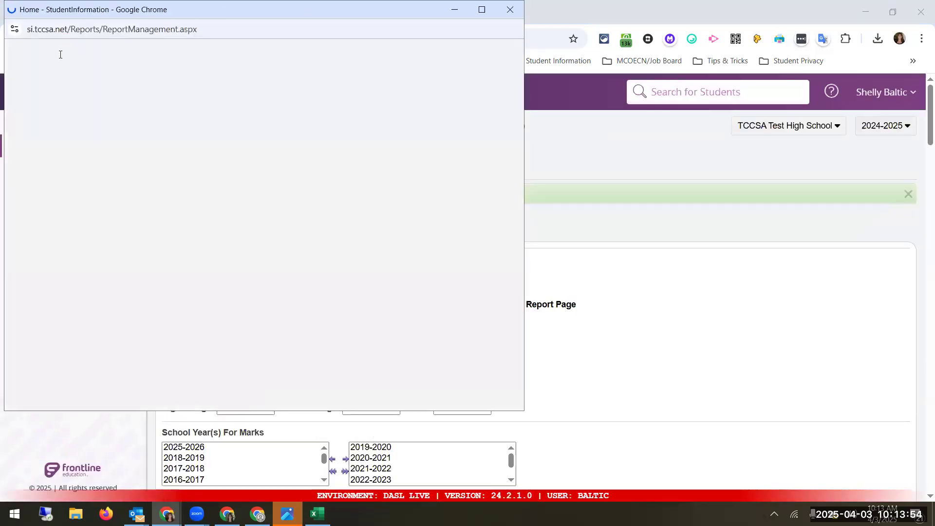
Refresh the job list repeatedly to check the Transcript Formatter (R702) job's status, and minimize the Batch/Report Management window
{"action": "left_click", "coordinate": [145, 84]}
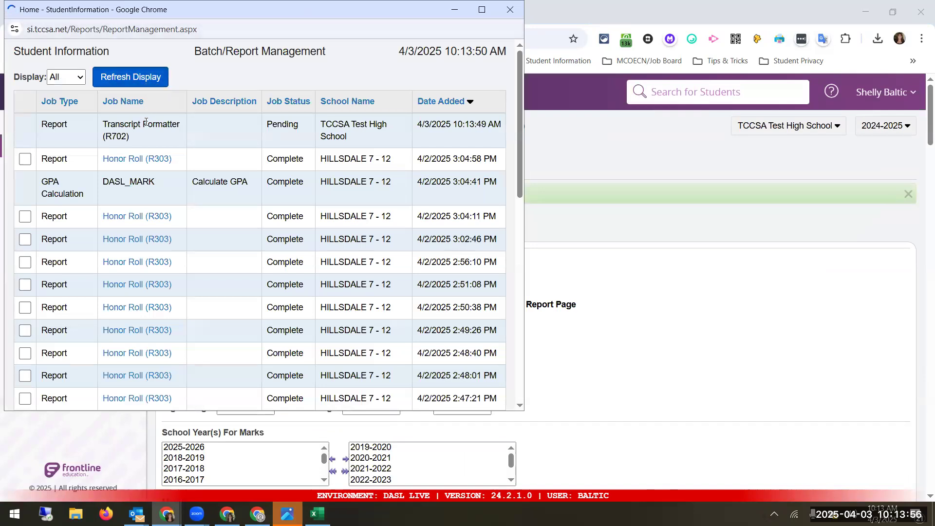
{"action": "left_click", "coordinate": [134, 81]}
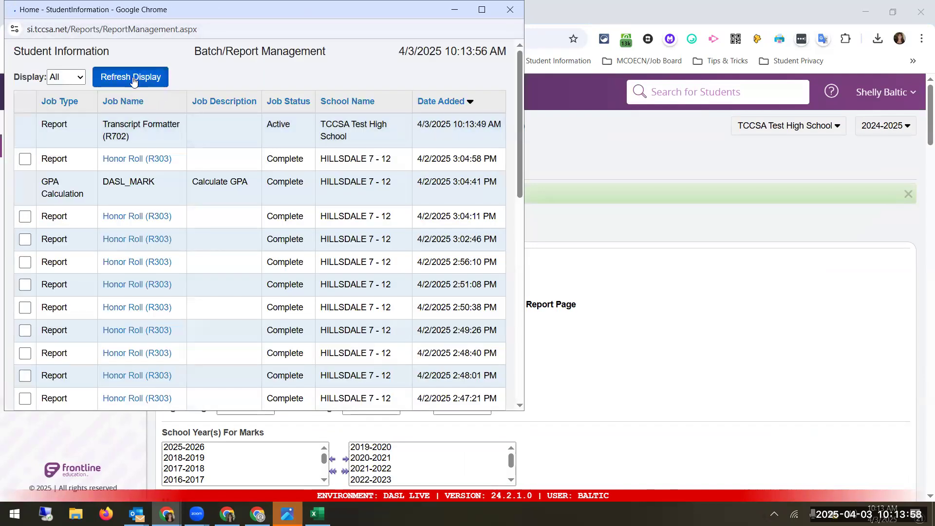
{"action": "left_click", "coordinate": [136, 83]}
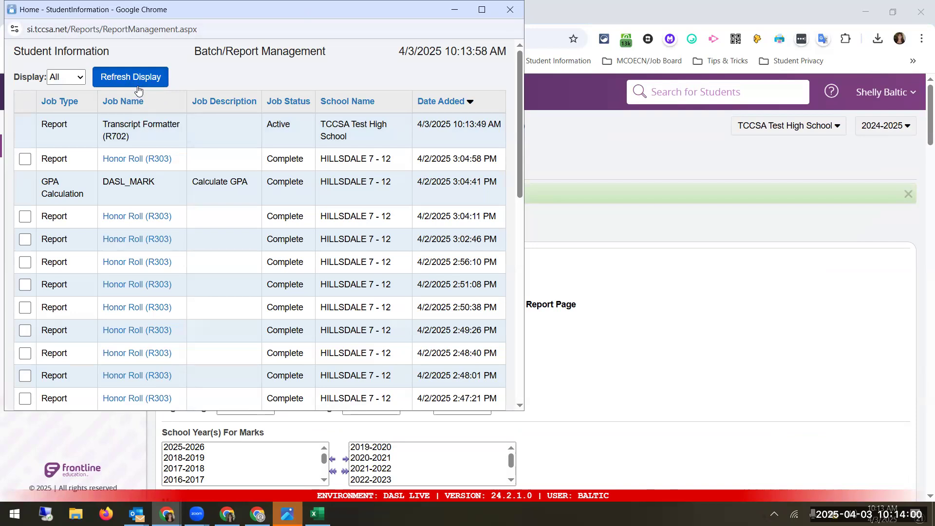
{"action": "left_click", "coordinate": [134, 83]}
{"action": "left_click", "coordinate": [134, 82]}
{"action": "left_click", "coordinate": [132, 78]}
{"action": "left_click", "coordinate": [132, 77]}
{"action": "left_click", "coordinate": [132, 77]}
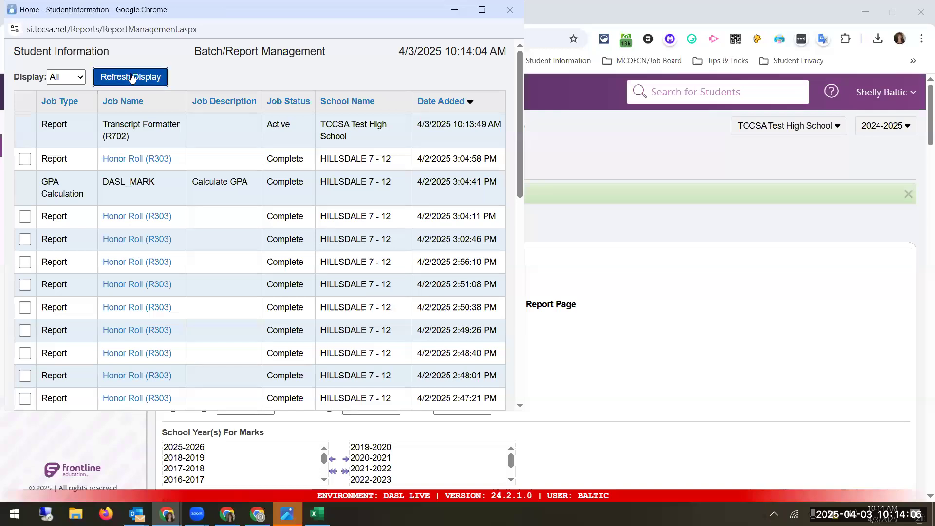
{"action": "left_click", "coordinate": [133, 77]}
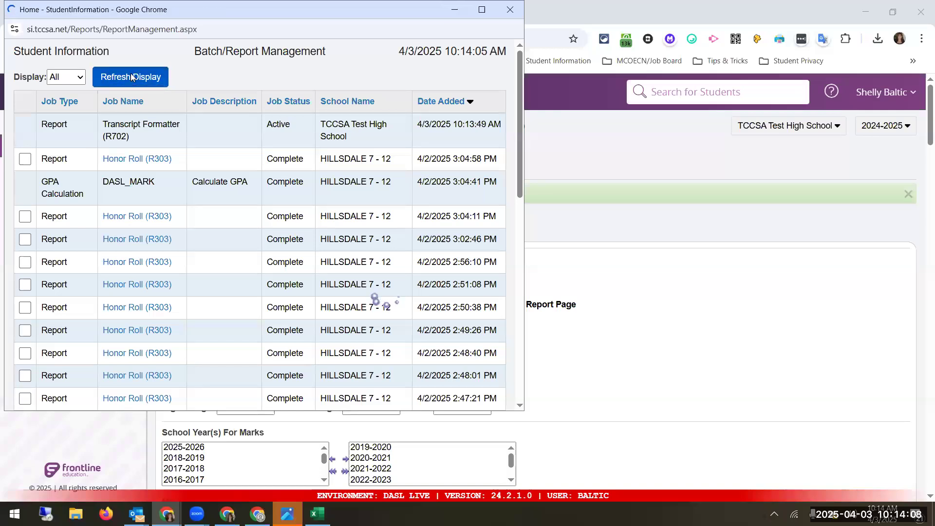
{"action": "left_click", "coordinate": [132, 78]}
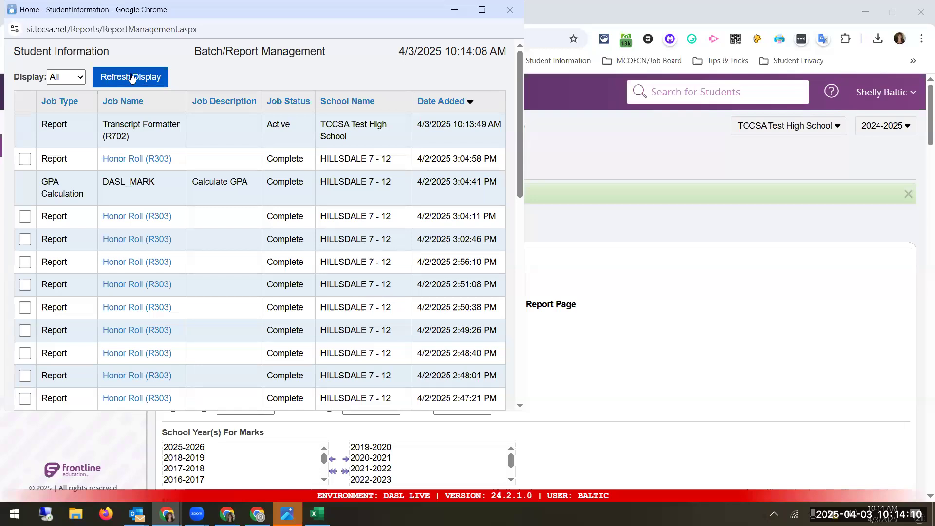
{"action": "left_click", "coordinate": [133, 79]}
{"action": "left_click", "coordinate": [135, 82]}
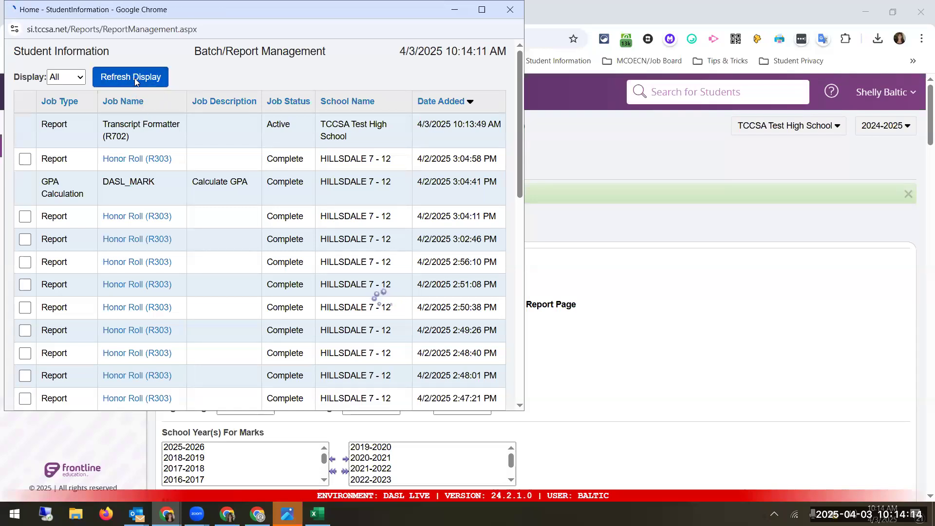
{"action": "left_click", "coordinate": [137, 82]}
{"action": "left_click", "coordinate": [136, 81]}
{"action": "left_click", "coordinate": [136, 76]}
{"action": "left_click", "coordinate": [136, 77]}
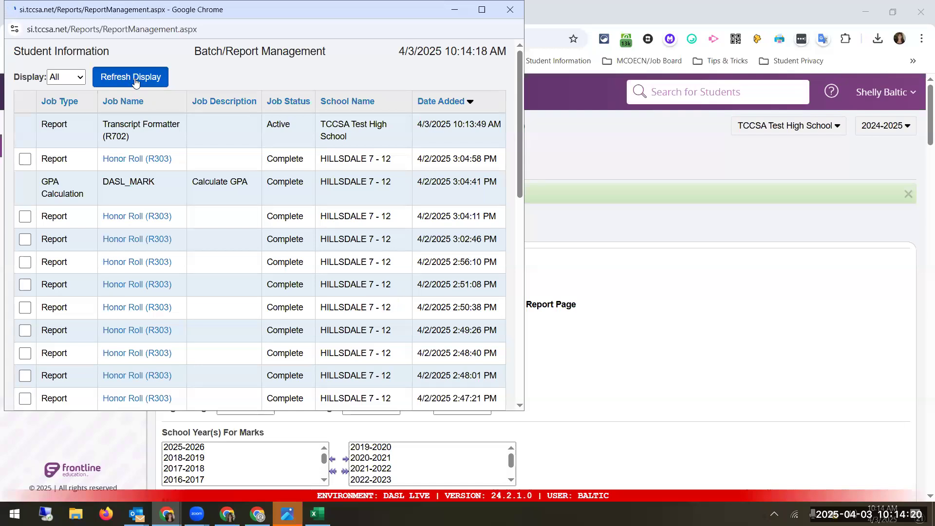
{"action": "left_click", "coordinate": [157, 78]}
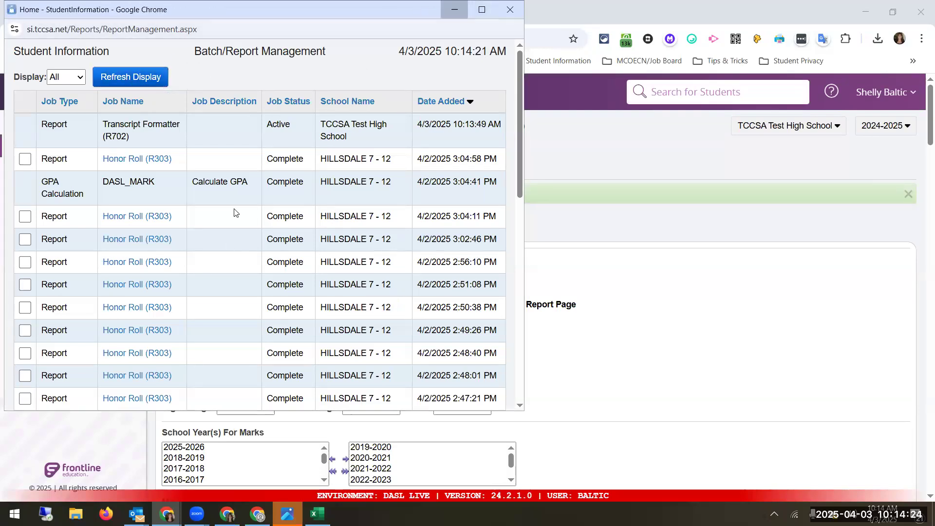
{"action": "left_click", "coordinate": [455, 9]}
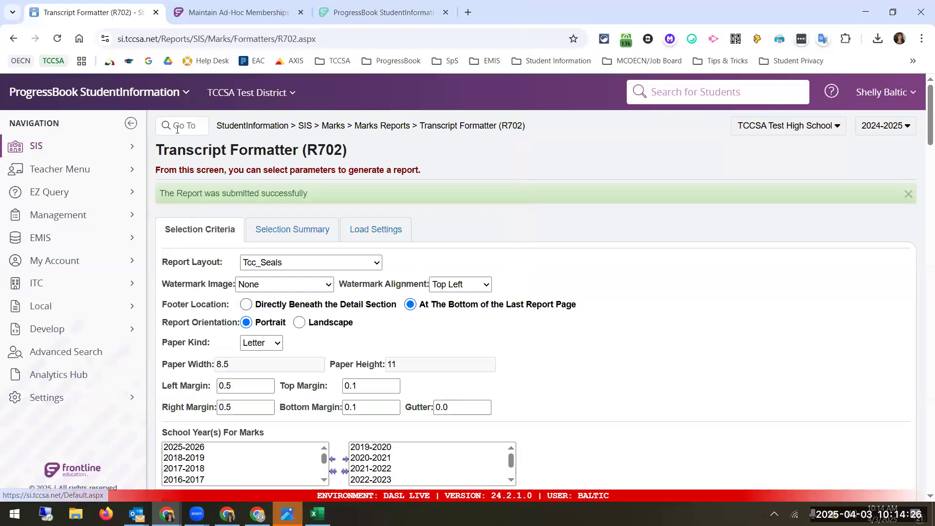
Go to the Report Card Formatter (R700) page using its report code r700
{"action": "left_click", "coordinate": [177, 127]}
{"action": "type", "text": "r700"}
{"action": "key", "text": "Return"}
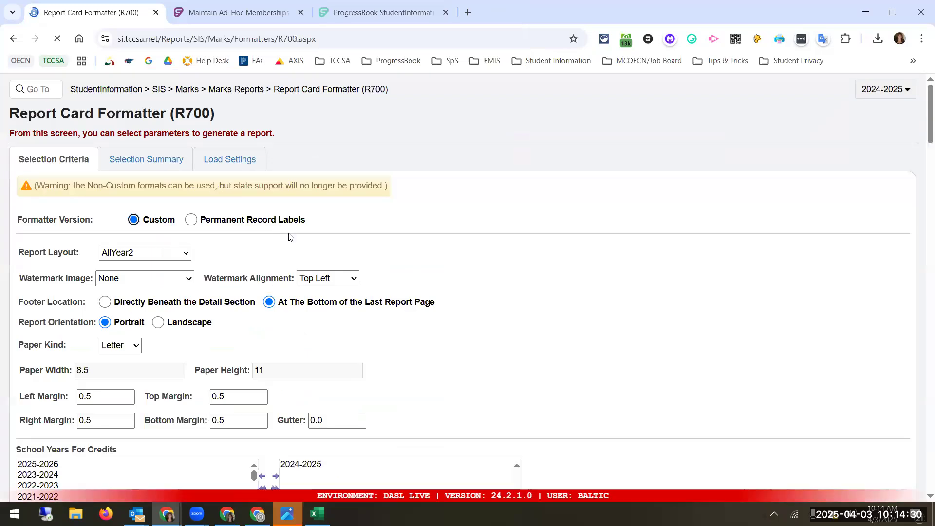
Look through the report card criteria for the Ad-Hoc Membership filter and view its available memberships without choosing one
{"action": "scroll", "coordinate": [291, 237], "scroll_direction": "down", "scroll_amount": 5}
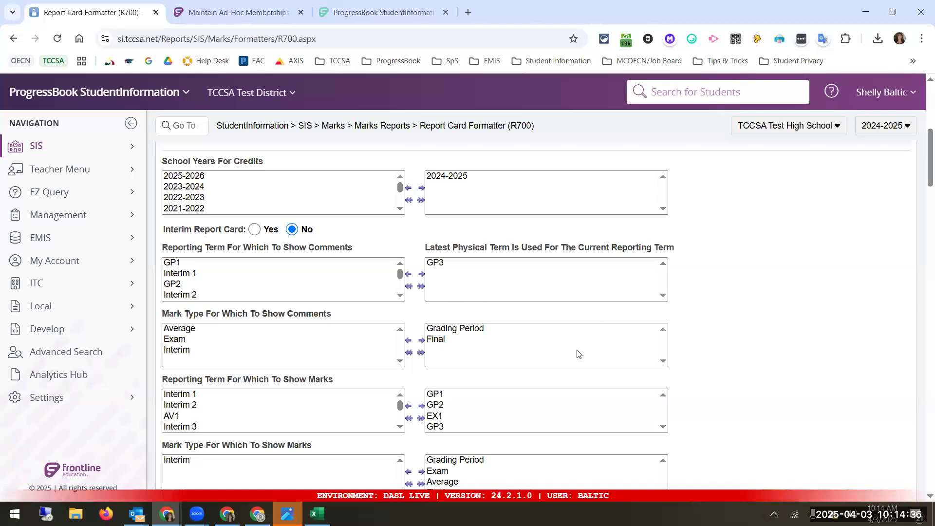
{"action": "scroll", "coordinate": [585, 337], "scroll_direction": "down", "scroll_amount": 1}
{"action": "scroll", "coordinate": [584, 337], "scroll_direction": "down", "scroll_amount": 5}
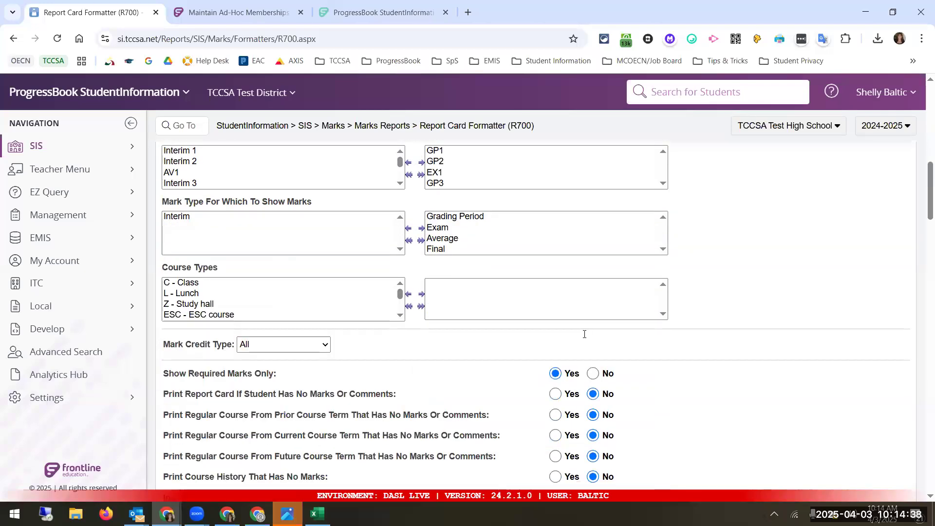
{"action": "scroll", "coordinate": [585, 337], "scroll_direction": "down", "scroll_amount": 10}
{"action": "scroll", "coordinate": [585, 337], "scroll_direction": "down", "scroll_amount": 9}
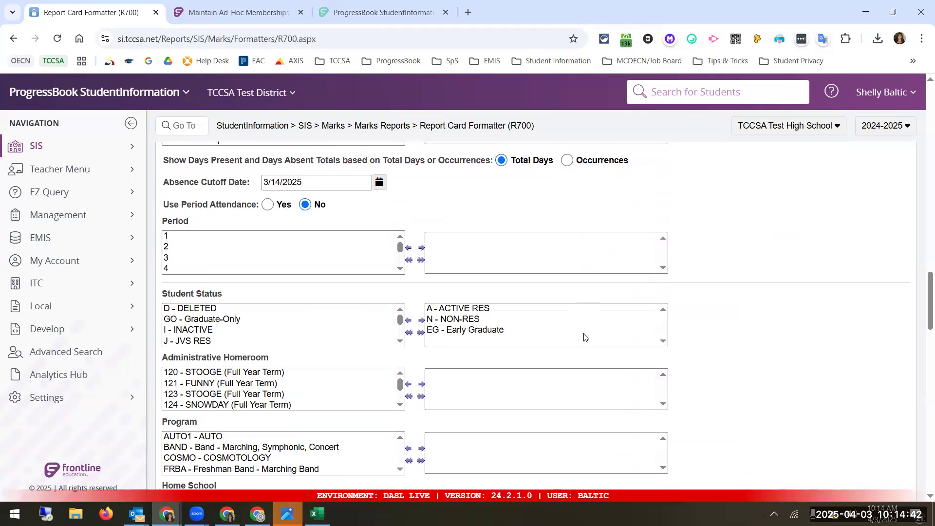
{"action": "scroll", "coordinate": [585, 337], "scroll_direction": "down", "scroll_amount": 8}
{"action": "scroll", "coordinate": [585, 337], "scroll_direction": "down", "scroll_amount": 5}
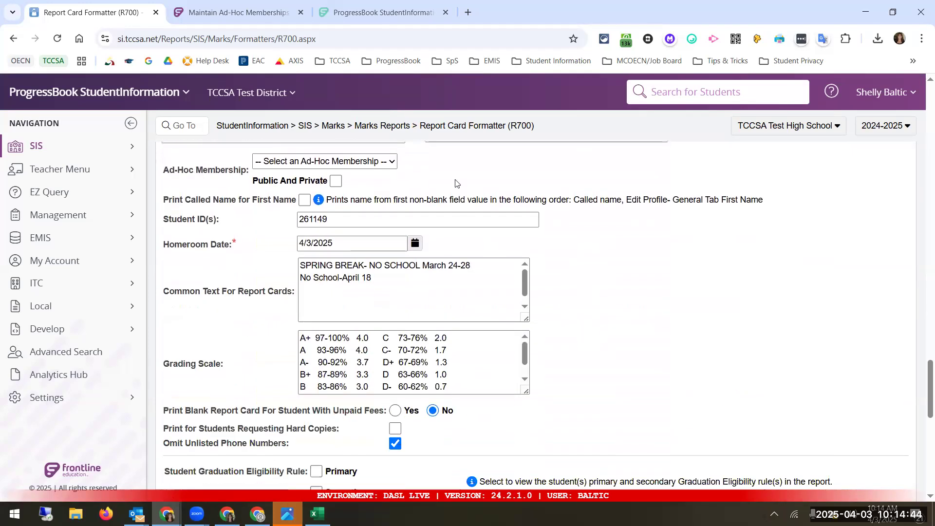
{"action": "left_click", "coordinate": [309, 163]}
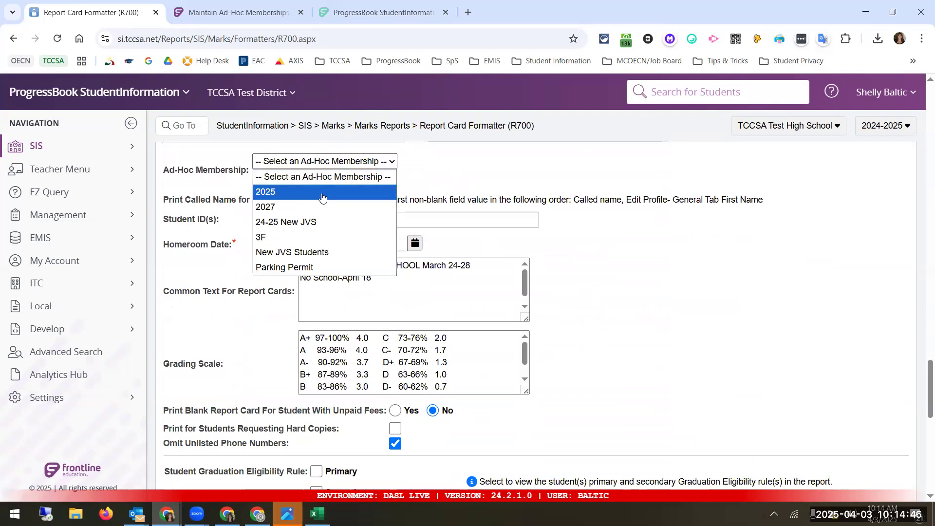
{"action": "left_click", "coordinate": [457, 183]}
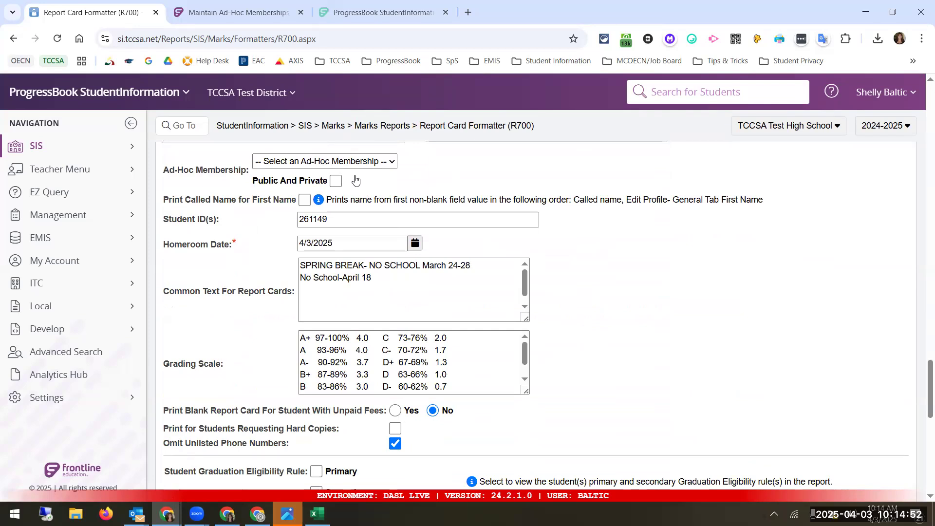
Examine the report card's other student filters, such as Home School, along with the grade and sorting options
{"action": "scroll", "coordinate": [400, 131], "scroll_direction": "up", "scroll_amount": 5}
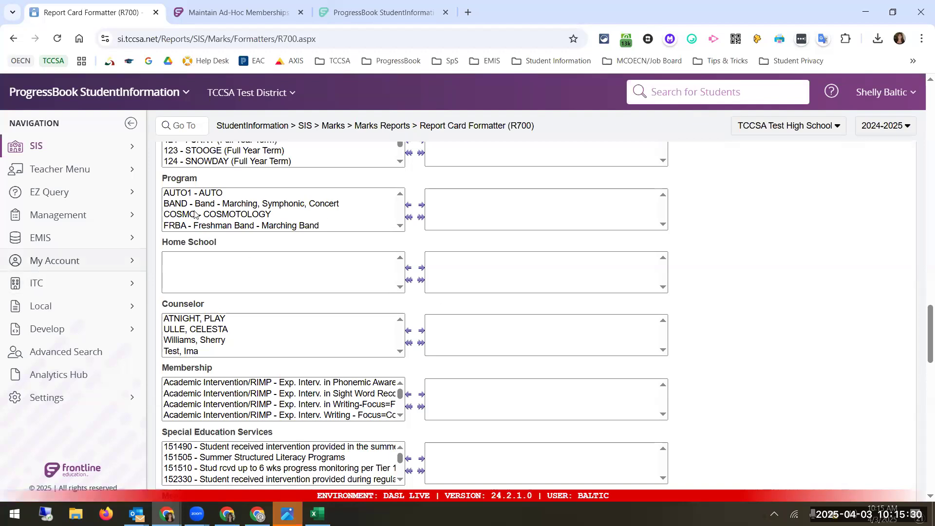
{"action": "left_click_drag", "start_coordinate": [168, 243], "coordinate": [225, 245]}
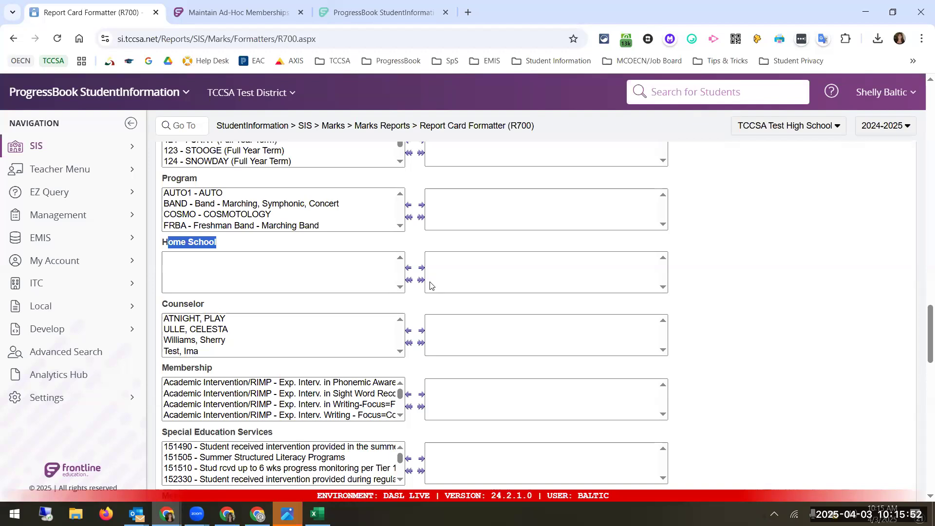
{"action": "scroll", "coordinate": [422, 382], "scroll_direction": "down", "scroll_amount": 5}
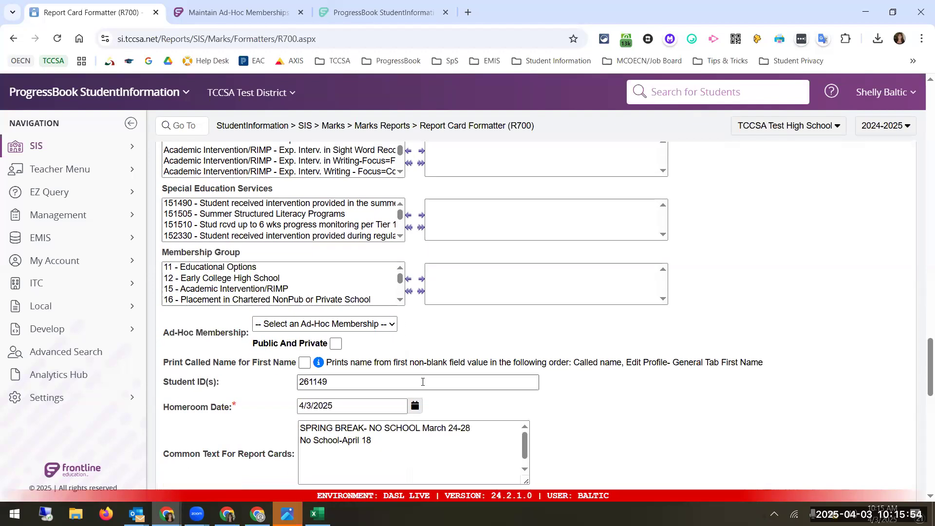
{"action": "scroll", "coordinate": [423, 382], "scroll_direction": "down", "scroll_amount": 7}
{"action": "scroll", "coordinate": [423, 385], "scroll_direction": "down", "scroll_amount": 3}
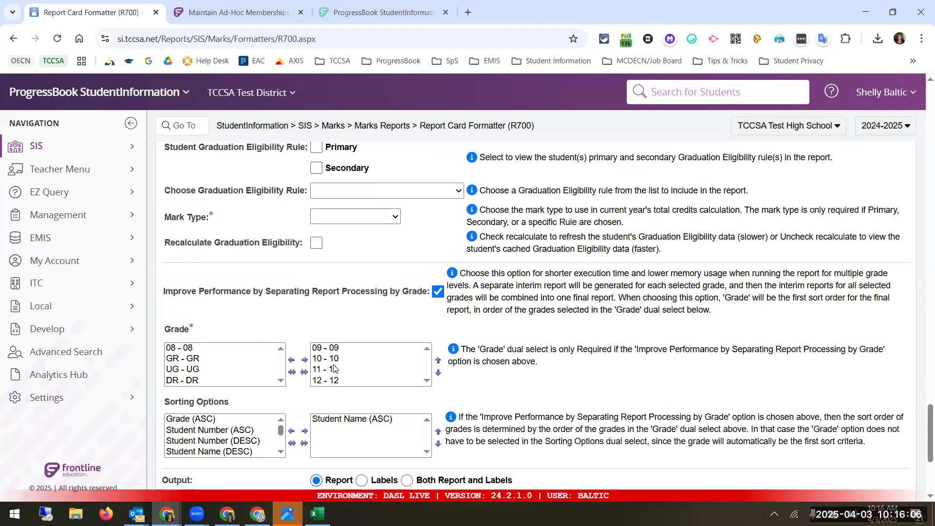
Bring back the Batch/Report Management window, refresh the job list and open the Transcript Formatter (R702) report
{"action": "left_click", "coordinate": [126, 397]}
{"action": "left_click", "coordinate": [195, 155]}
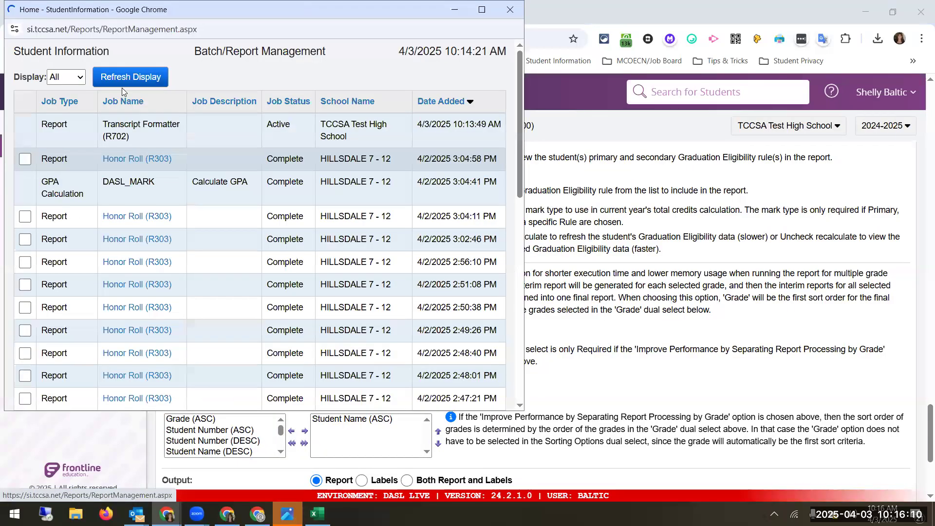
{"action": "left_click", "coordinate": [126, 86]}
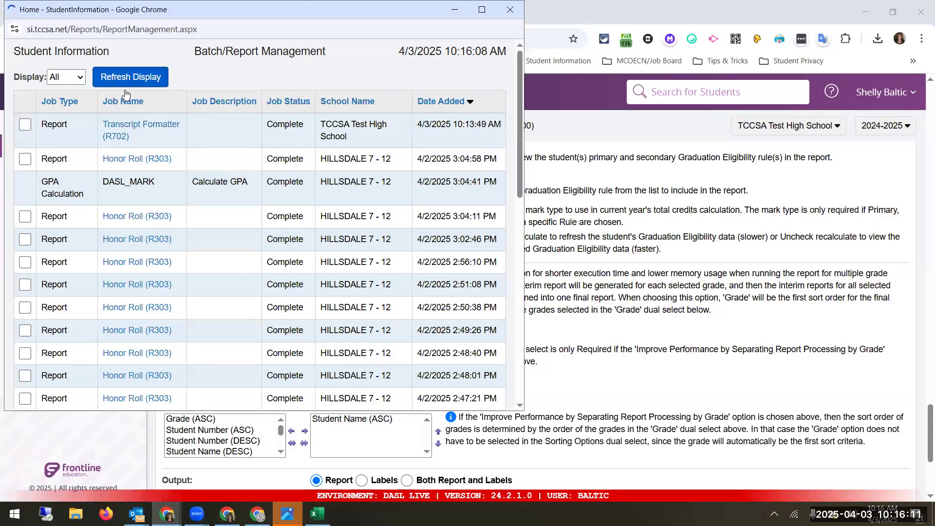
{"action": "left_click", "coordinate": [137, 130]}
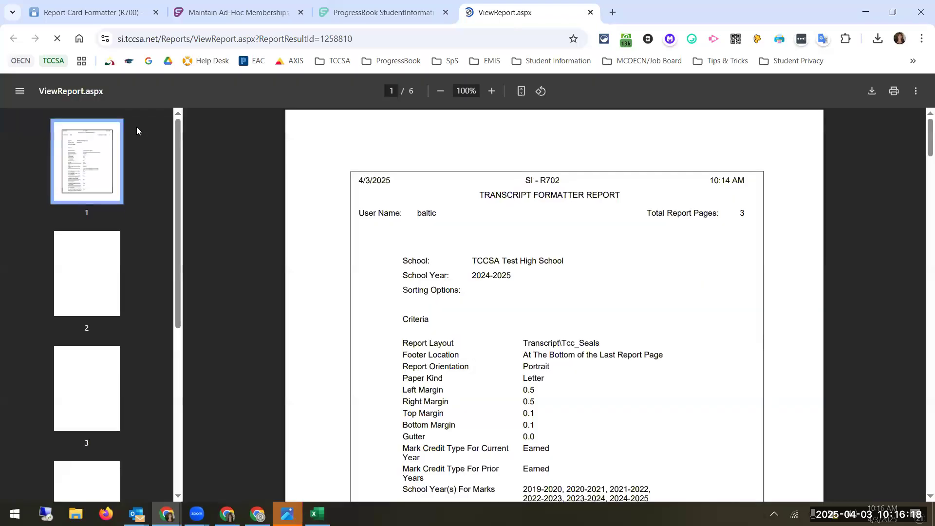
Check the student transcripts on pages 4 and 6 of the report, close it and return to the Report Card Formatter page
{"action": "left_click", "coordinate": [88, 466]}
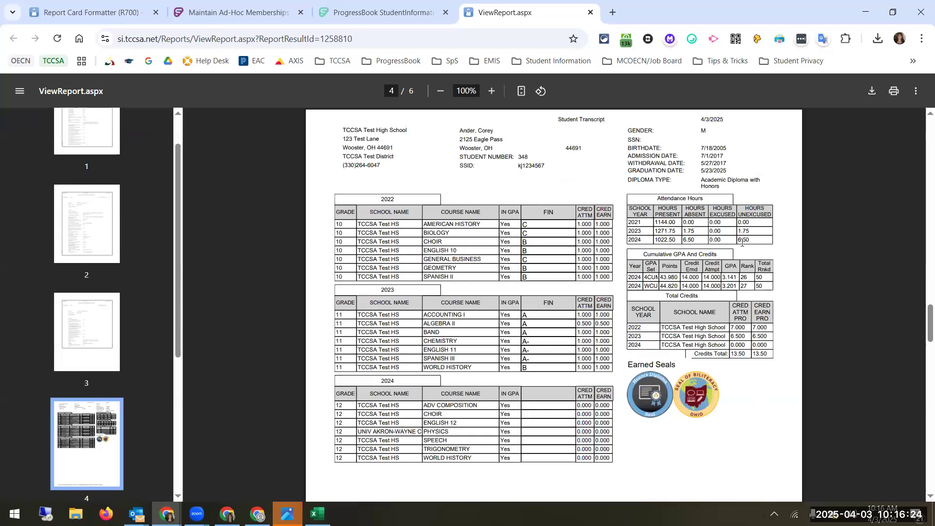
{"action": "scroll", "coordinate": [117, 392], "scroll_direction": "down", "scroll_amount": 5}
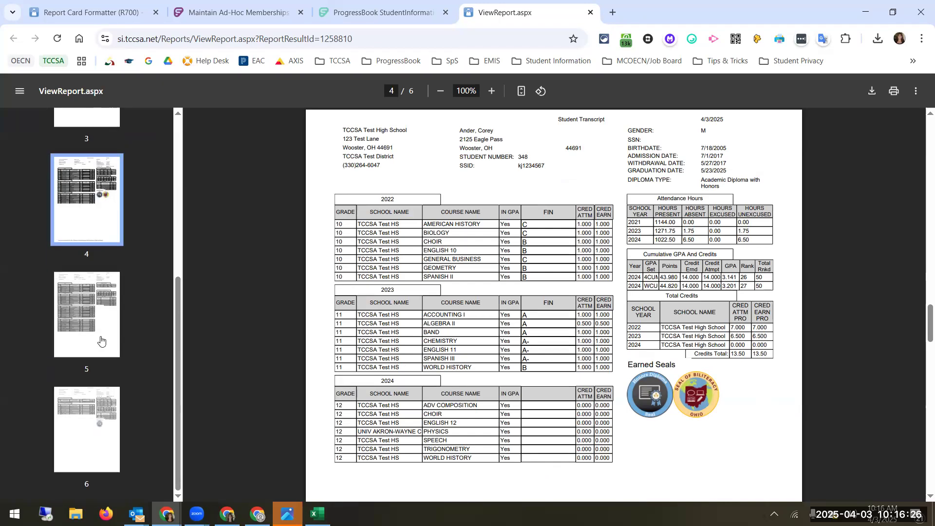
{"action": "left_click", "coordinate": [91, 385]}
{"action": "left_click", "coordinate": [97, 415]}
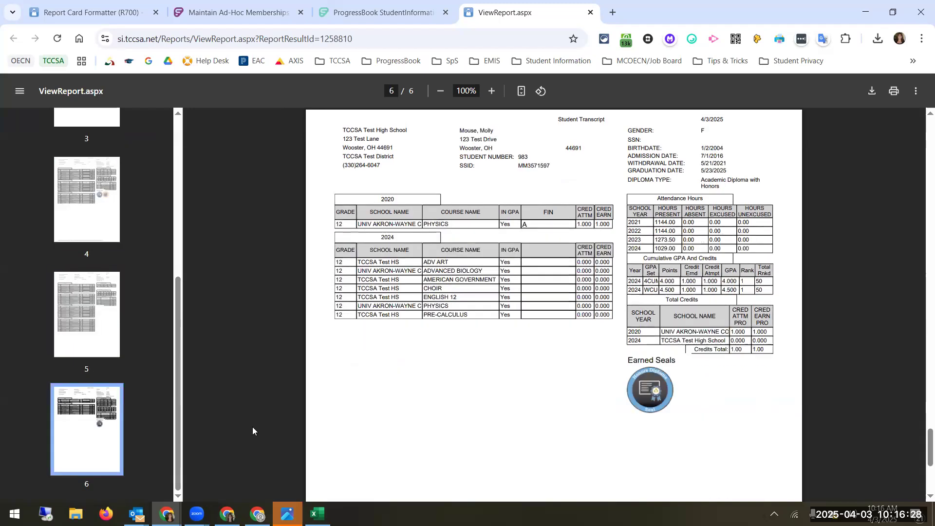
{"action": "scroll", "coordinate": [252, 426], "scroll_direction": "down", "scroll_amount": 5}
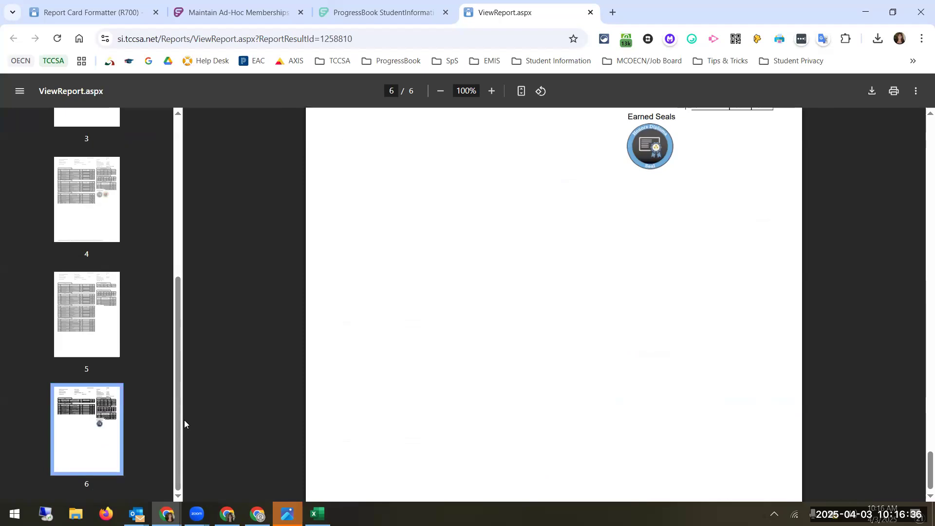
{"action": "left_click", "coordinate": [591, 12]}
{"action": "left_click", "coordinate": [65, 19]}
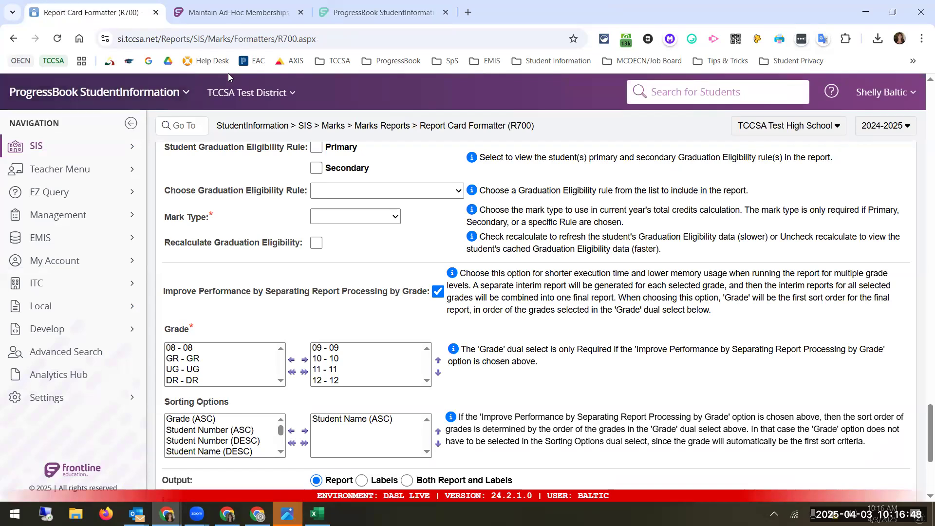
Search the site navigation for "bulk student" and open the Bulk Student Transfer page
{"action": "left_click", "coordinate": [194, 129]}
{"action": "type", "text": "bulk student"}
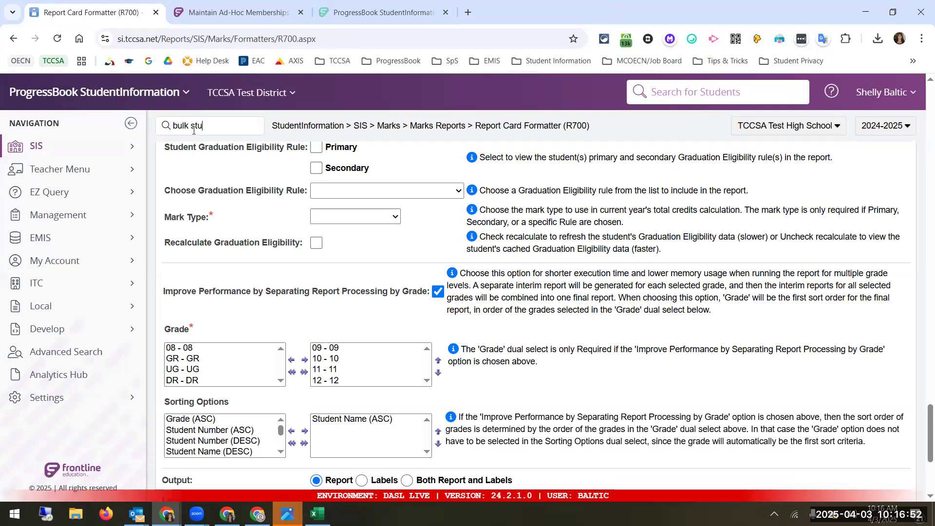
{"action": "key", "text": "Return"}
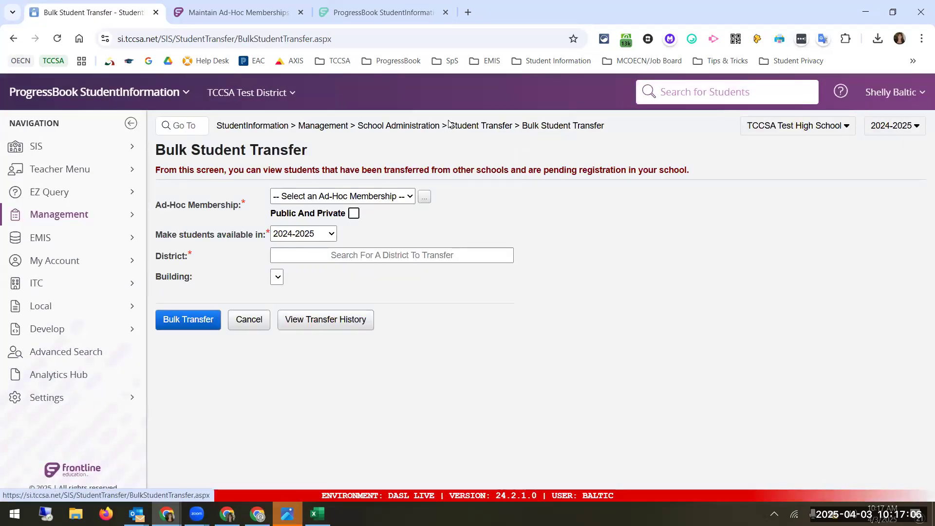
Reopen Bulk Student Transfer by way of the Student Transfer page and set its Ad-Hoc Membership to 24-25 New JVS
{"action": "left_click", "coordinate": [470, 128]}
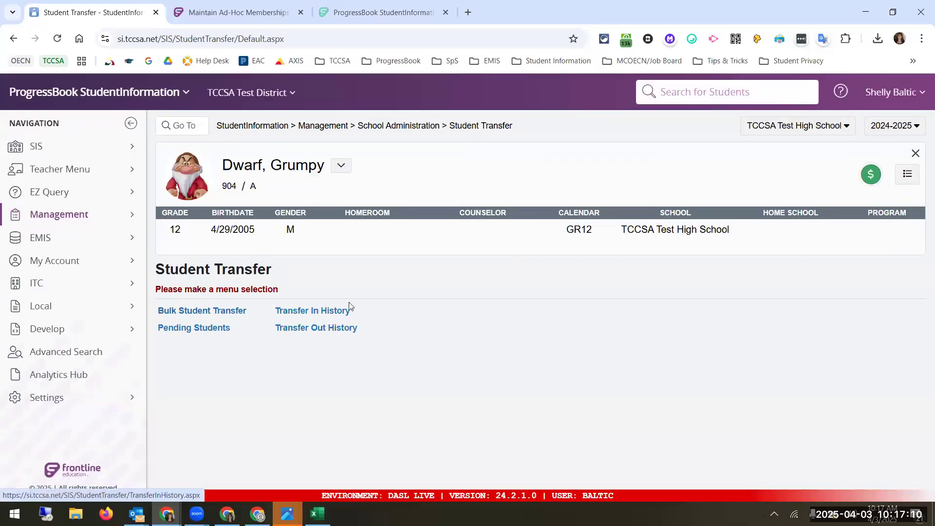
{"action": "left_click", "coordinate": [222, 312]}
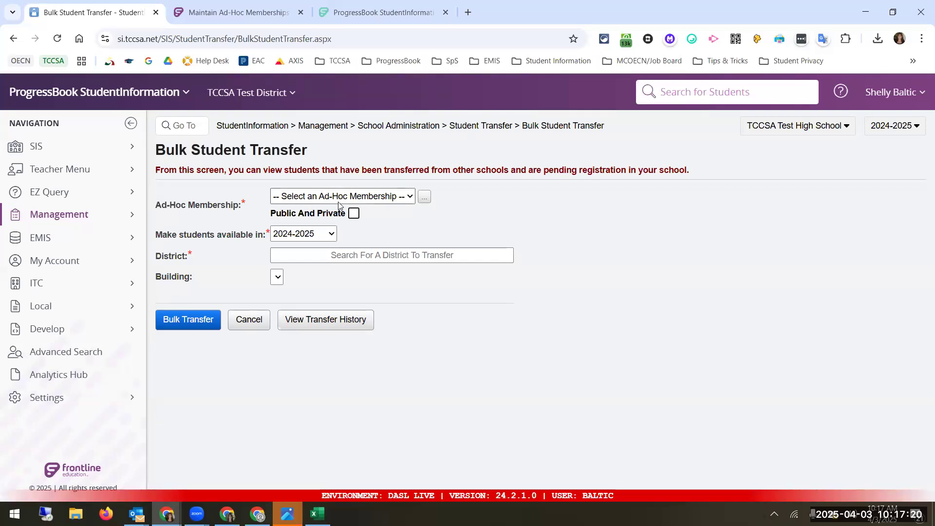
{"action": "left_click", "coordinate": [326, 194]}
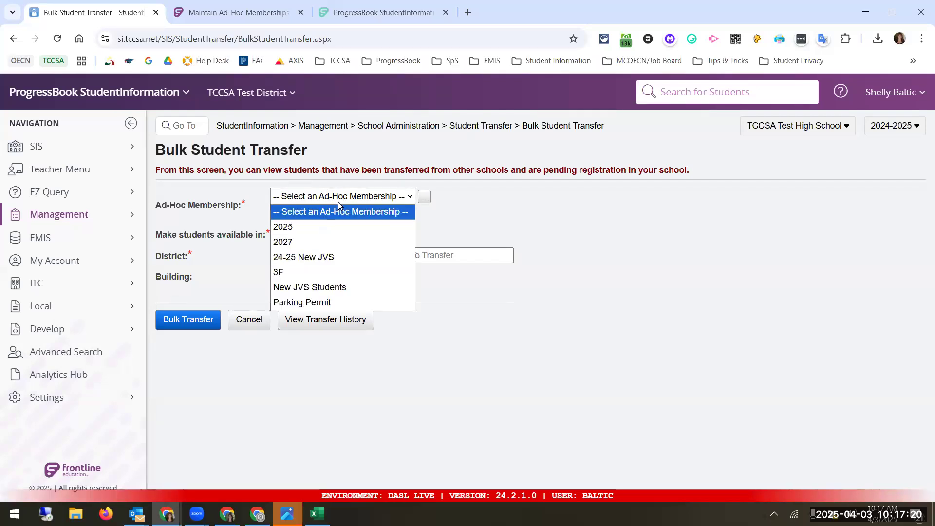
{"action": "left_click", "coordinate": [322, 258]}
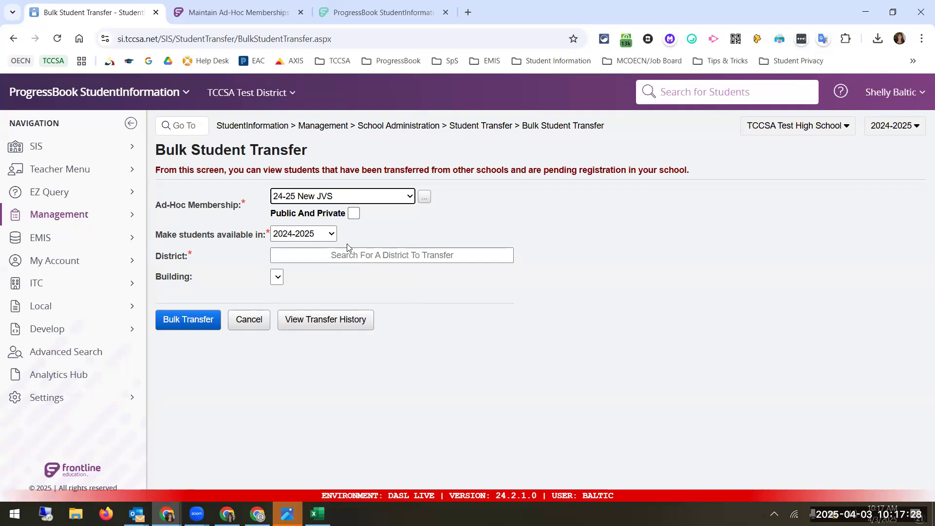
Make the students available in 2025-2026 and set the destination to 051714 - Wayne County Joint Vocational School District, building WCCC - WAYNE COUNTY SCHOOLS CAREER CENTER
{"action": "left_click", "coordinate": [312, 234]}
{"action": "left_click", "coordinate": [306, 279]}
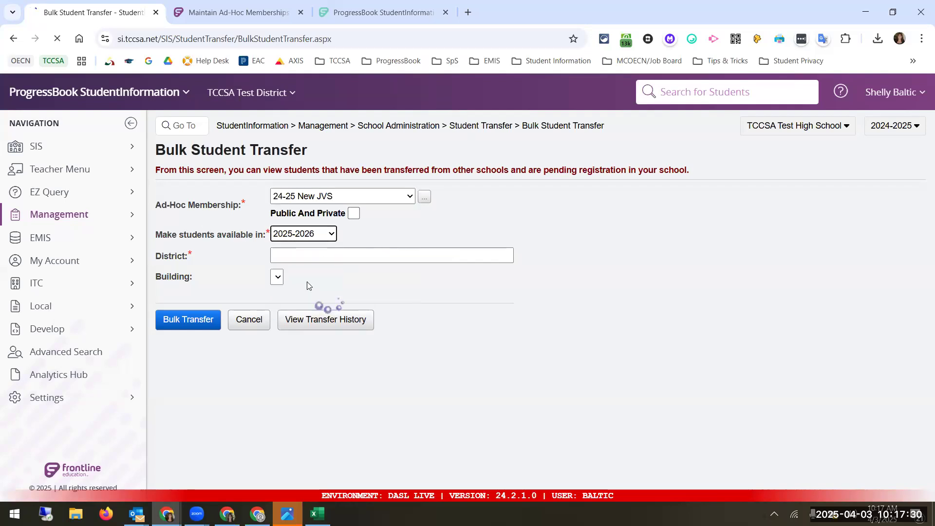
{"action": "left_click", "coordinate": [330, 254]}
{"action": "type", "text": "wayne"}
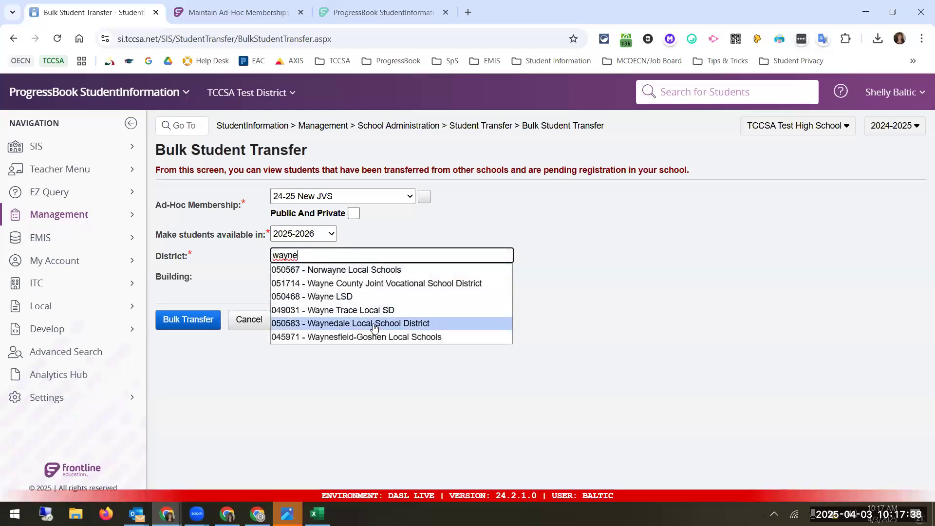
{"action": "left_click", "coordinate": [374, 284]}
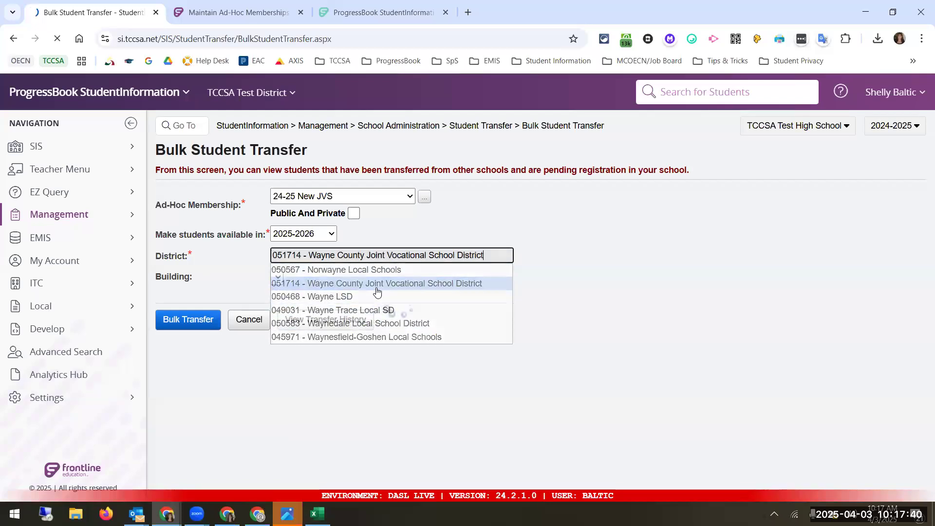
{"action": "left_click", "coordinate": [349, 277]}
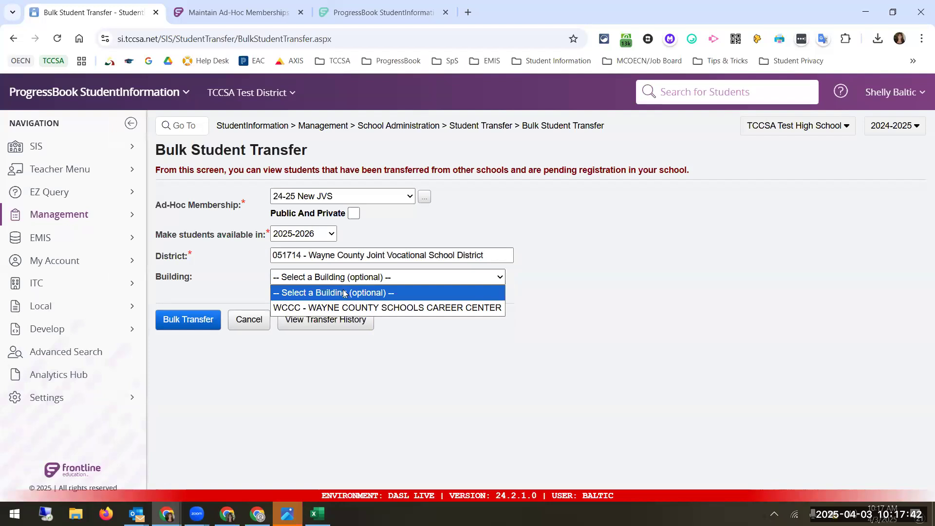
{"action": "left_click", "coordinate": [353, 307]}
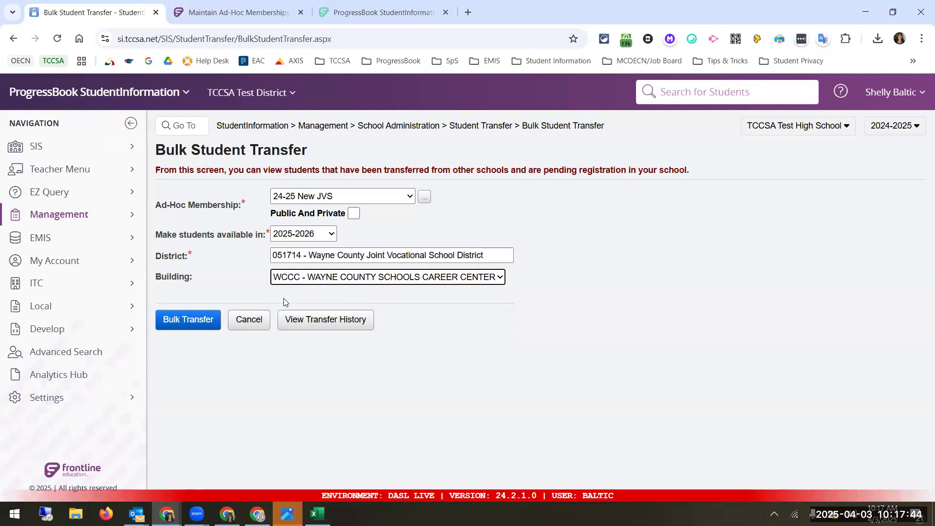
{"action": "left_click", "coordinate": [206, 325]}
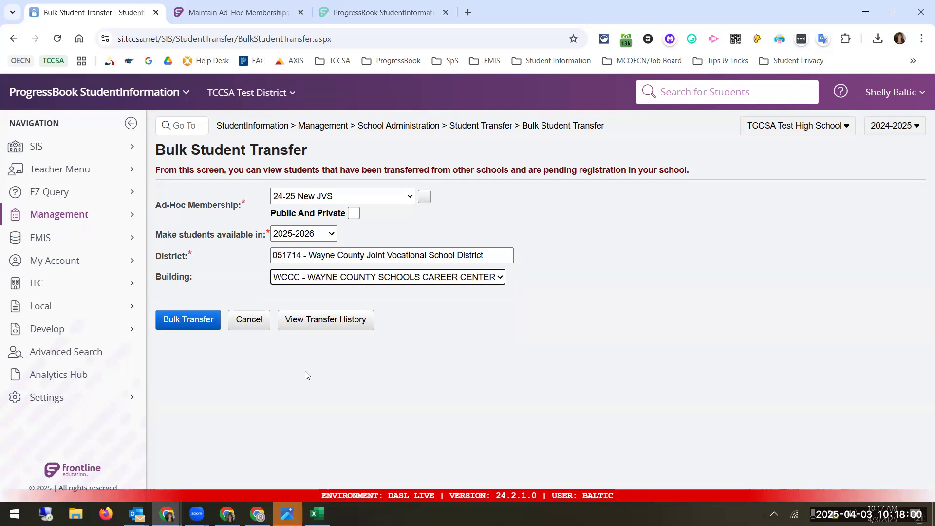
{"action": "left_click_drag", "start_coordinate": [250, 209], "coordinate": [155, 205]}
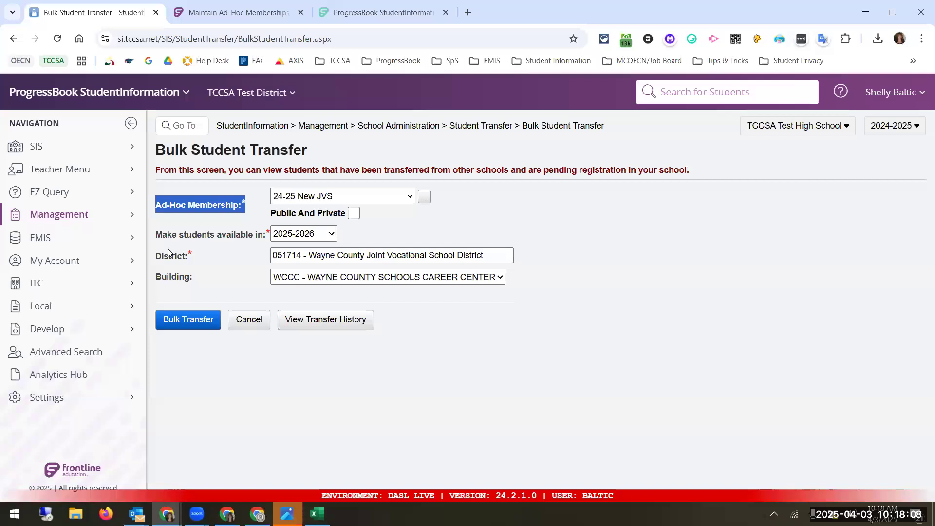
Search the site navigation for "membership" and clear the currently selected student
{"action": "left_click", "coordinate": [185, 122]}
{"action": "type", "text": "member"}
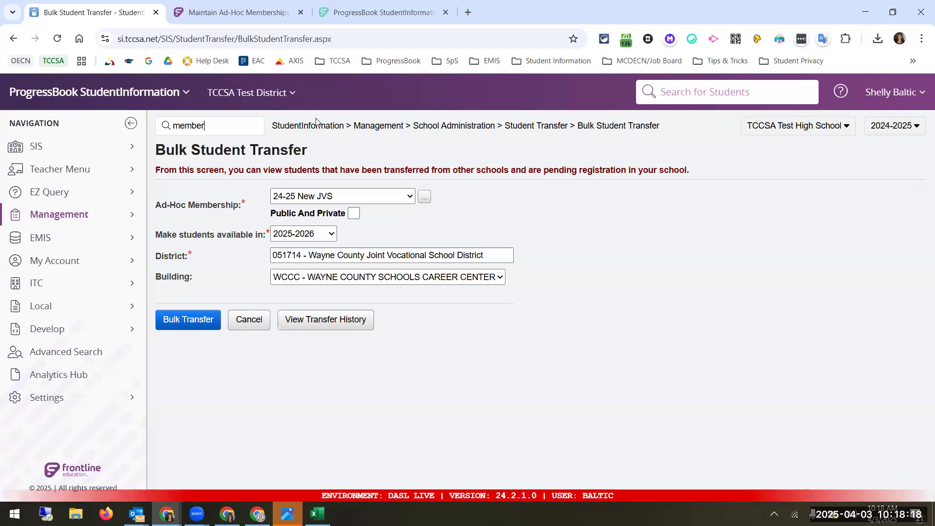
{"action": "type", "text": "ship"}
{"action": "key", "text": "Return"}
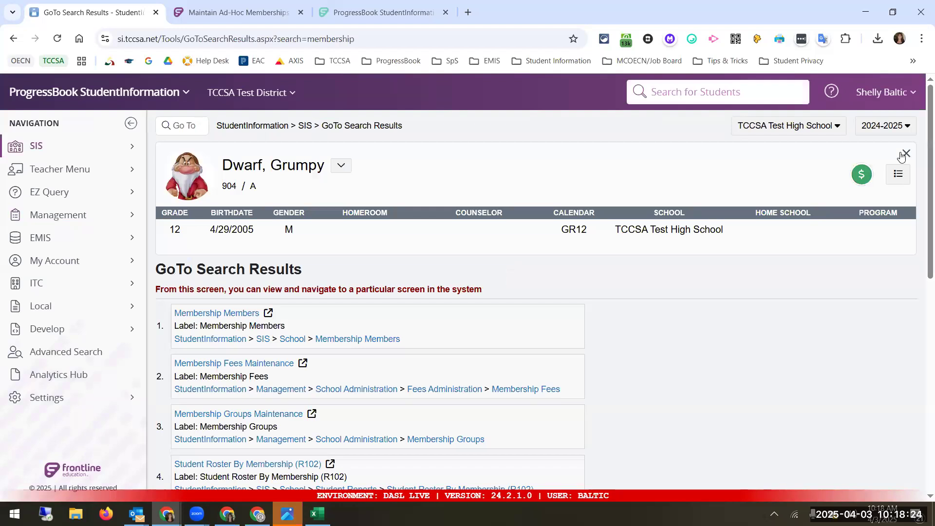
{"action": "left_click", "coordinate": [906, 152]}
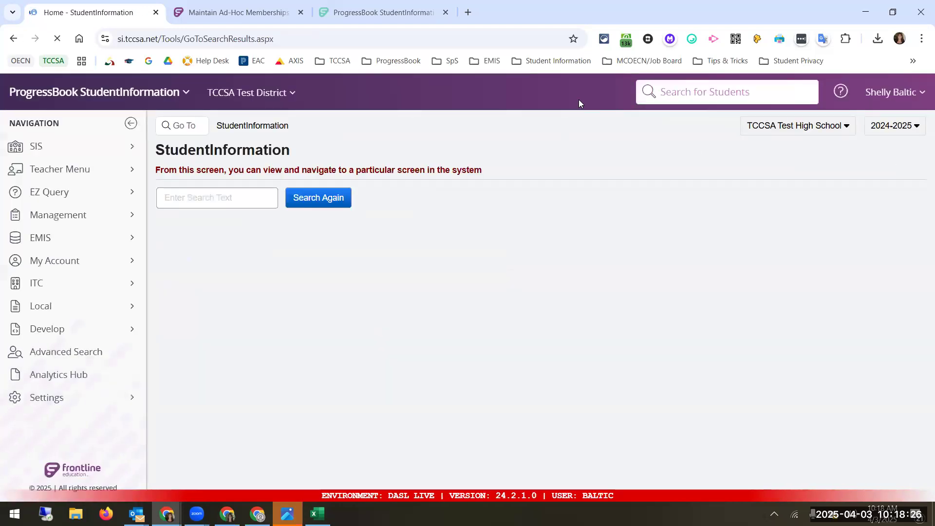
Try to search for the student by surname
{"action": "left_click", "coordinate": [675, 93]}
{"action": "type", "text": "grou"}
{"action": "key", "text": "BackSpace"}
{"action": "key", "text": "BackSpace"}
{"action": "key", "text": "BackSpace"}
{"action": "key", "text": "BackSpace"}
{"action": "type", "text": "tigger"}
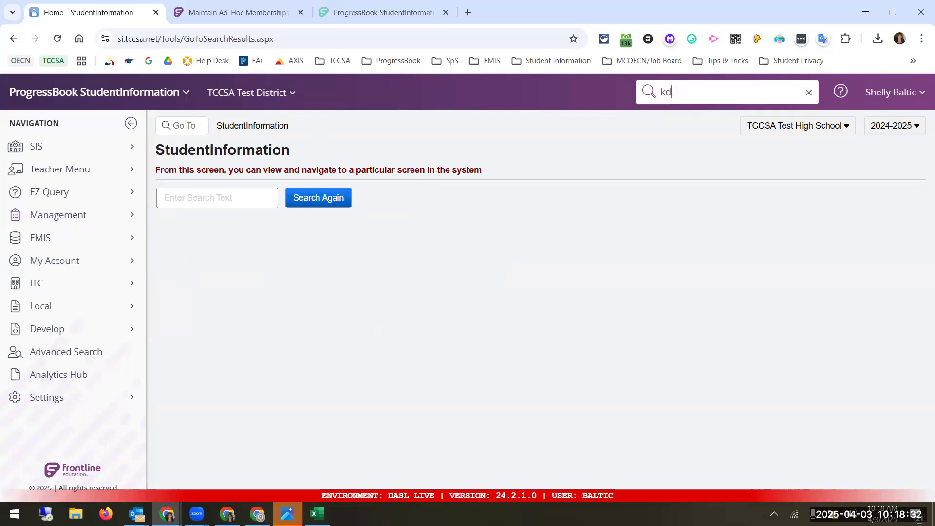
{"action": "key", "text": "Return"}
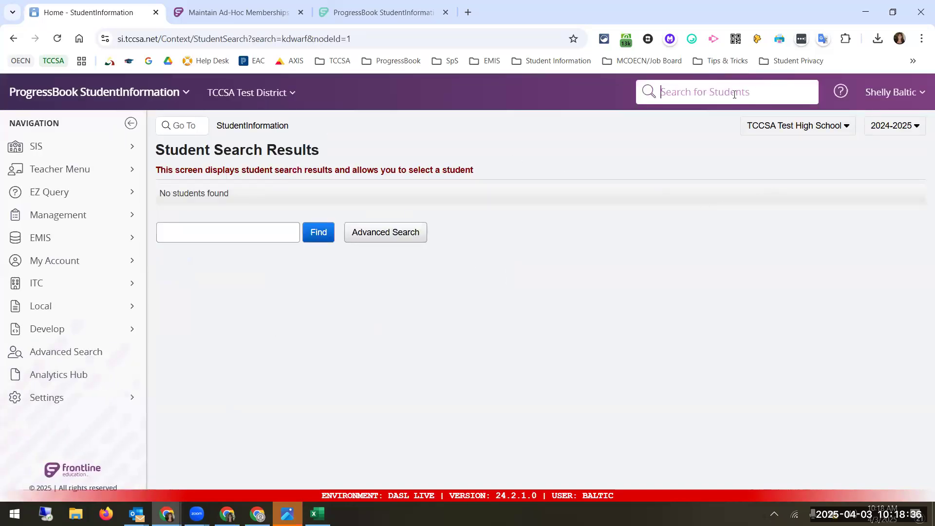
Search for students by the correct surname, select the fourth student in the results and view that student's memberships
{"action": "type", "text": "dwarf"}
{"action": "key", "text": "Return"}
{"action": "scroll", "coordinate": [209, 279], "scroll_direction": "down", "scroll_amount": 3}
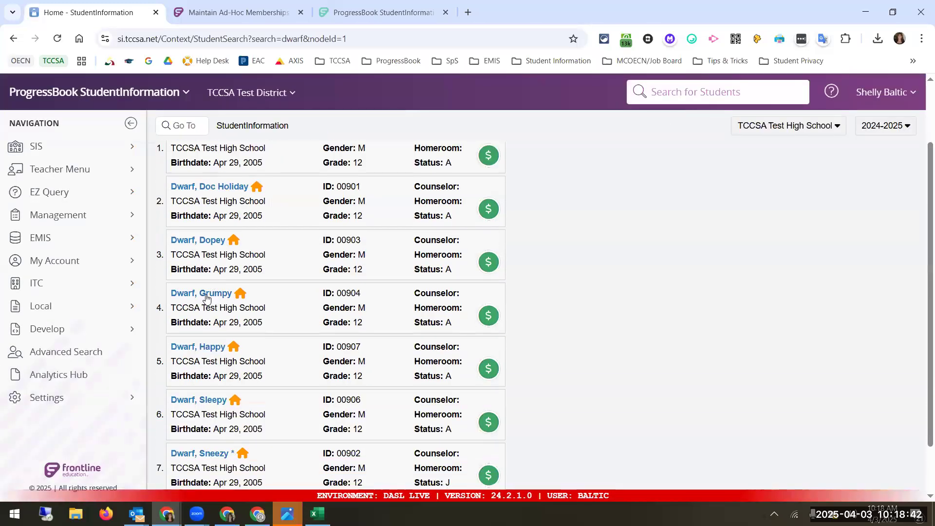
{"action": "left_click", "coordinate": [206, 295]}
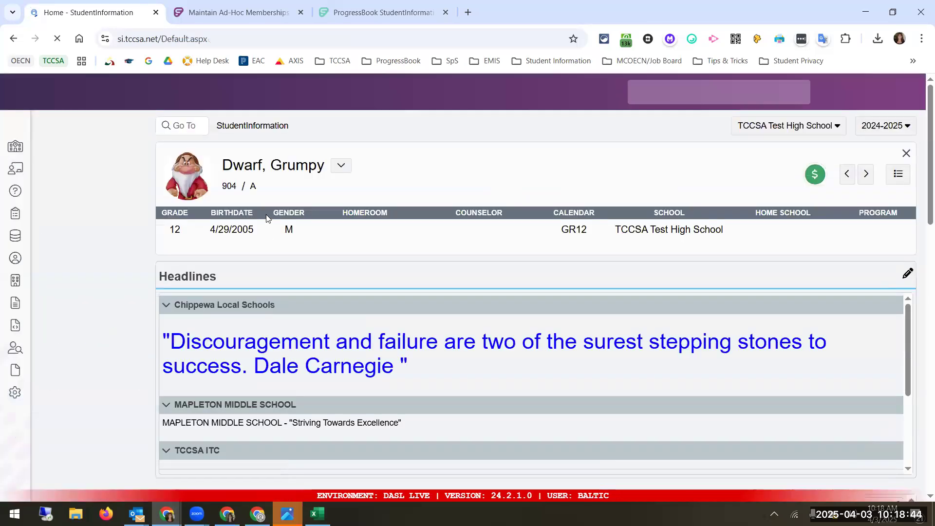
{"action": "left_click", "coordinate": [341, 166]}
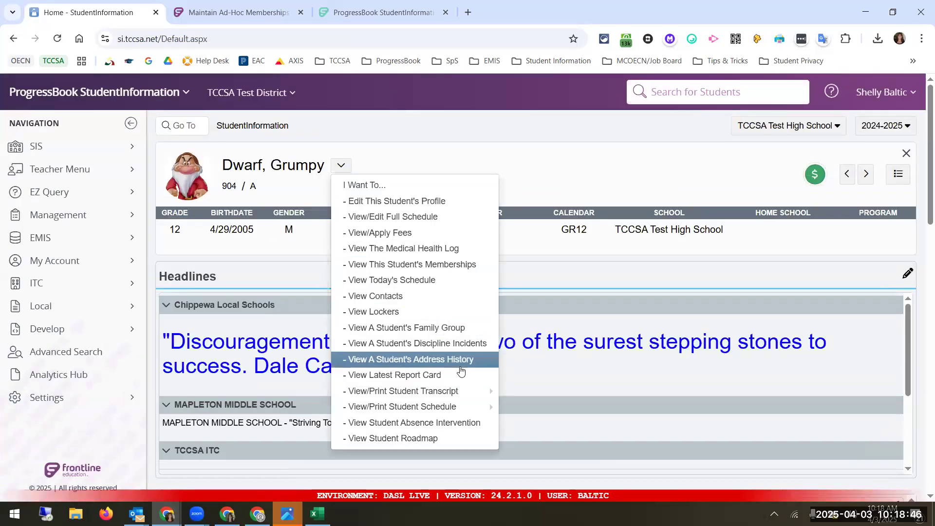
{"action": "left_click", "coordinate": [435, 264]}
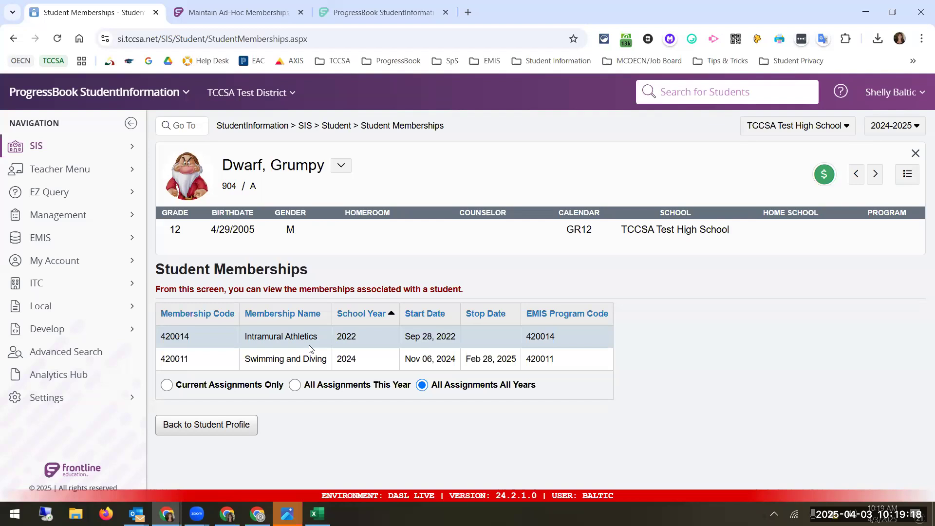
Search the site navigation for "membership" and open the Copy Ad-Hoc Membership to Membership page
{"action": "left_click", "coordinate": [200, 130]}
{"action": "type", "text": "membership"}
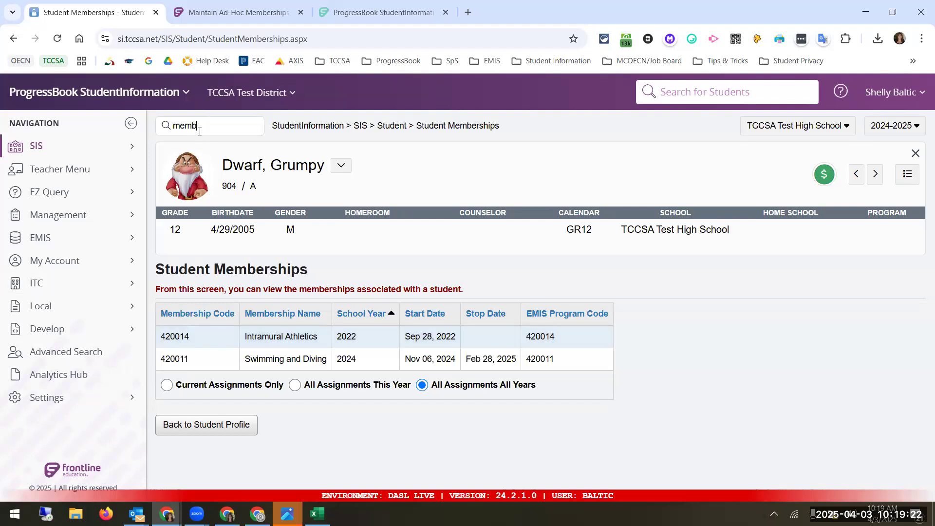
{"action": "key", "text": "Return"}
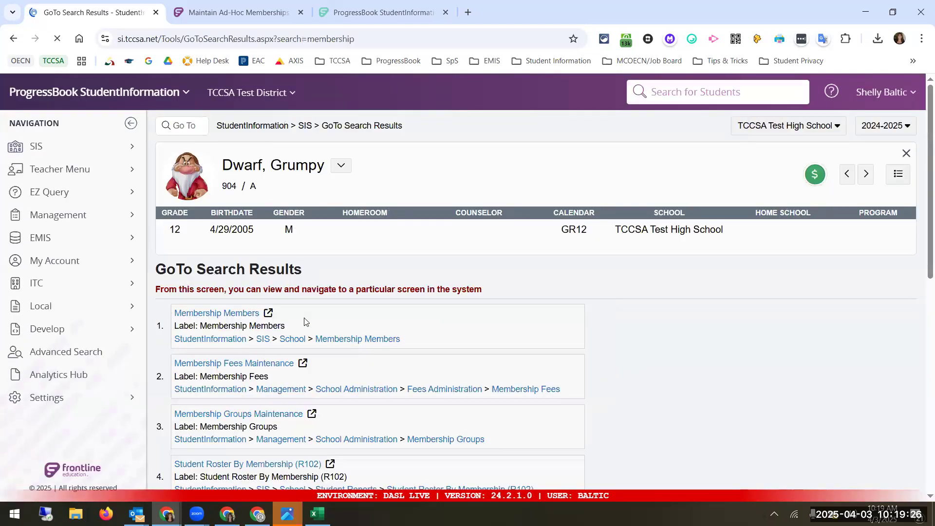
{"action": "scroll", "coordinate": [305, 321], "scroll_direction": "down", "scroll_amount": 10}
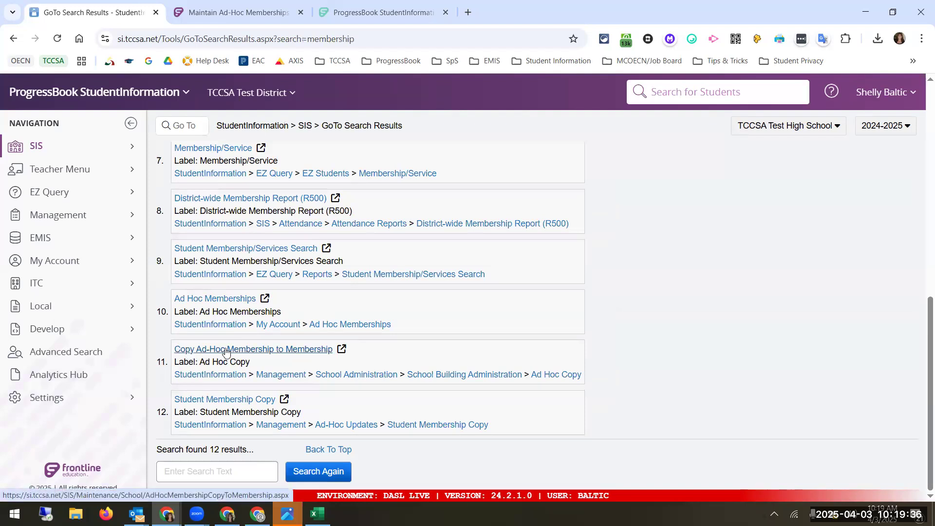
{"action": "left_click", "coordinate": [264, 355]}
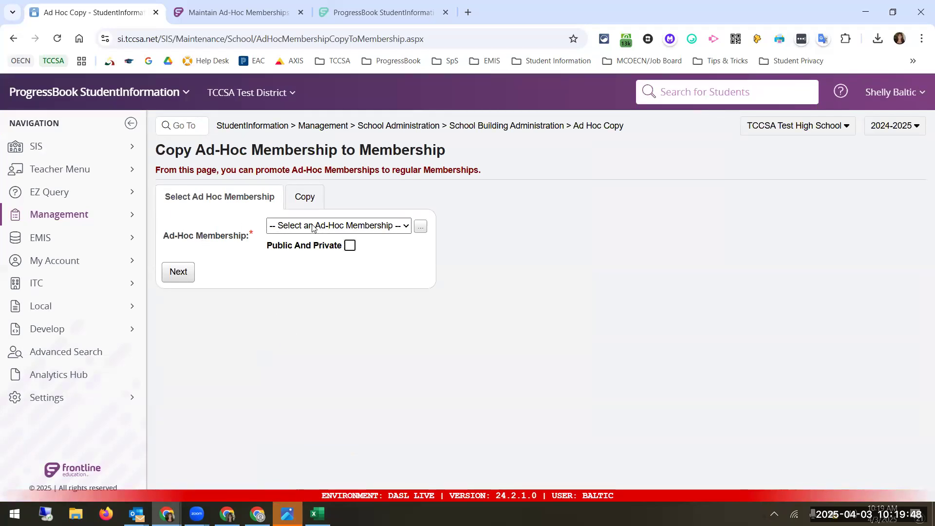
Include both public and private ad-hoc memberships, choose Snow White as the source and continue to the copy settings
{"action": "left_click", "coordinate": [350, 246]}
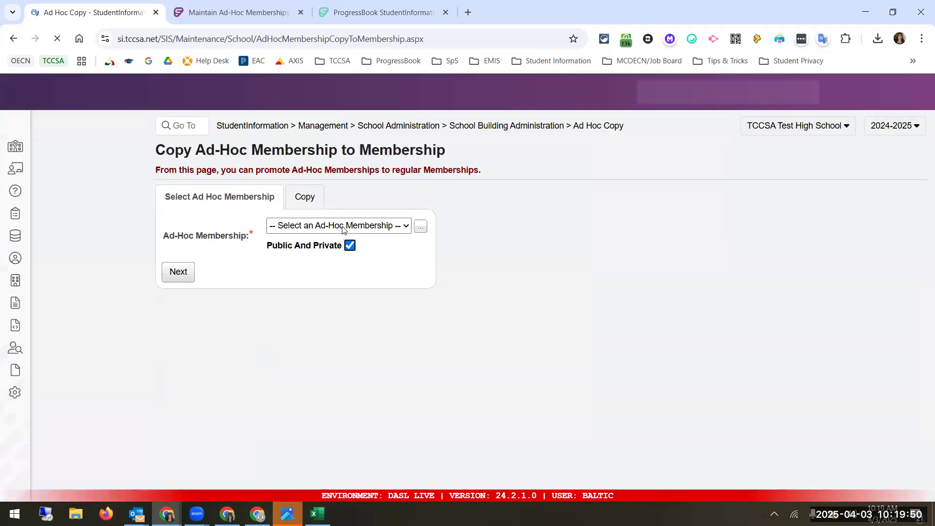
{"action": "left_click", "coordinate": [340, 226]}
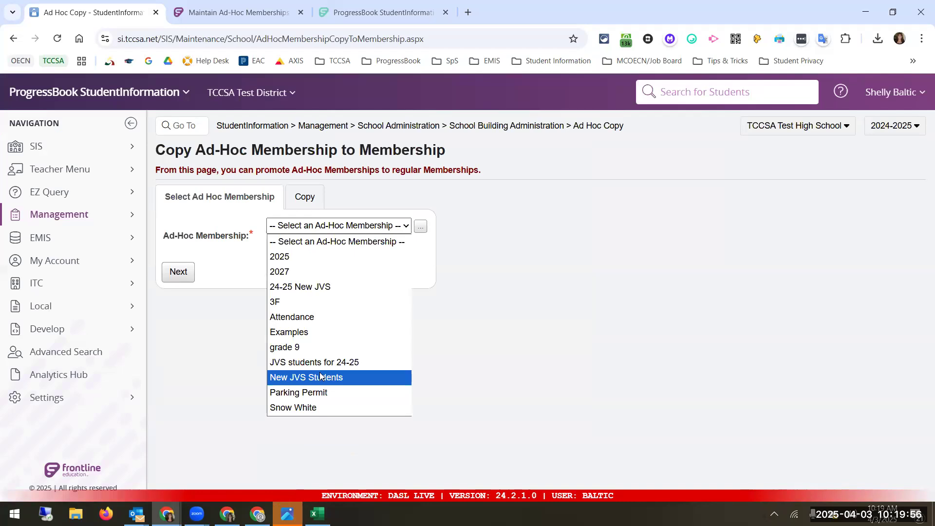
{"action": "left_click", "coordinate": [319, 408]}
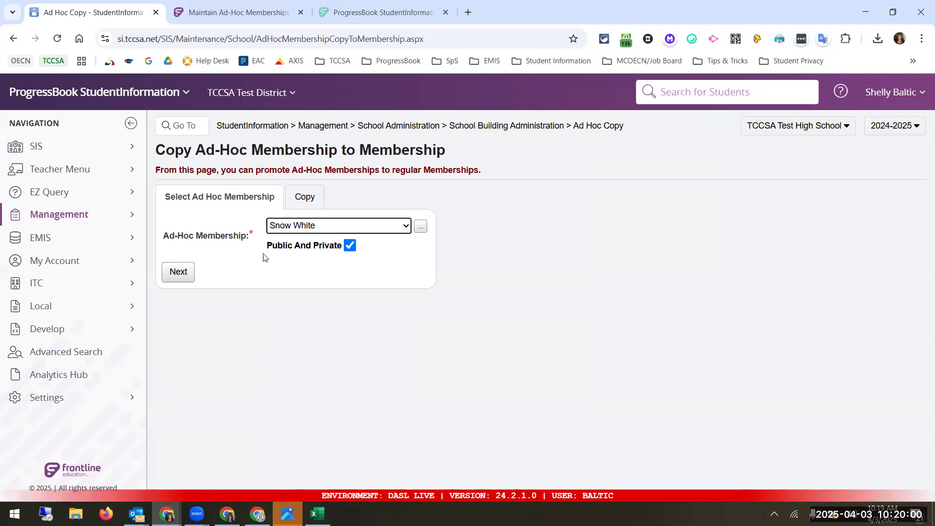
{"action": "left_click", "coordinate": [178, 273]}
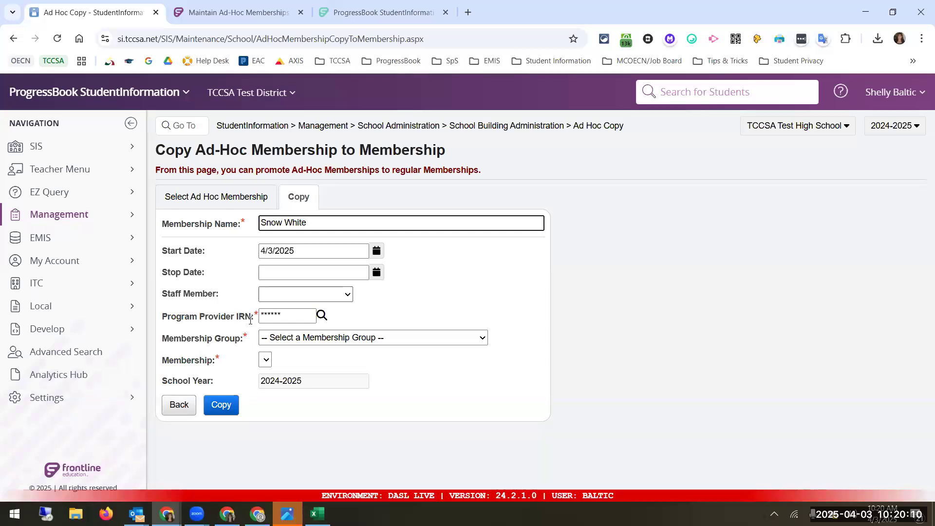
Copy the ad-hoc members into membership 520101 - Alt. Competency CCP Met English CCP Only of group 52 - Graduation Pathways
{"action": "left_click", "coordinate": [354, 344]}
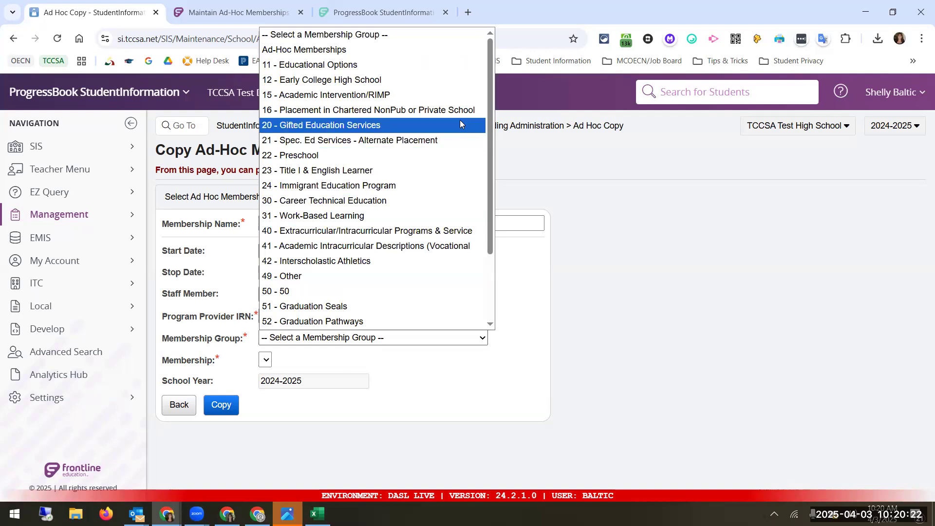
{"action": "mouse_move", "coordinate": [492, 136]}
{"action": "left_mouse_down"}
{"action": "mouse_move", "coordinate": [504, 223]}
{"action": "mouse_move", "coordinate": [502, 140]}
{"action": "left_mouse_up"}
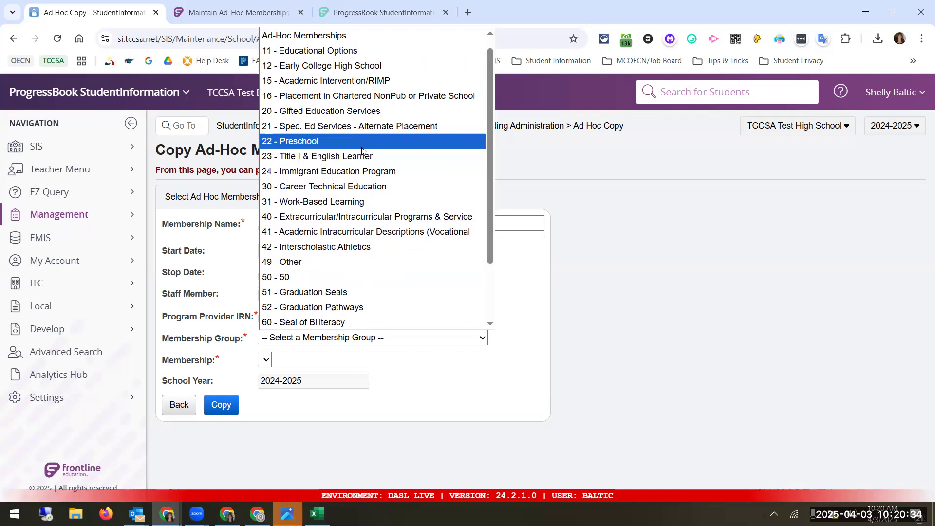
{"action": "scroll", "coordinate": [362, 155], "scroll_direction": "down", "scroll_amount": 2}
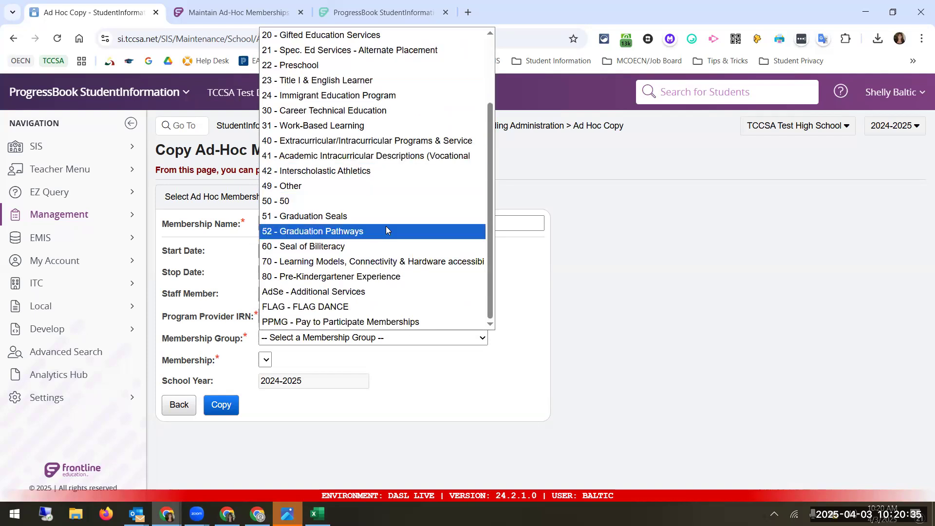
{"action": "left_click", "coordinate": [330, 231]}
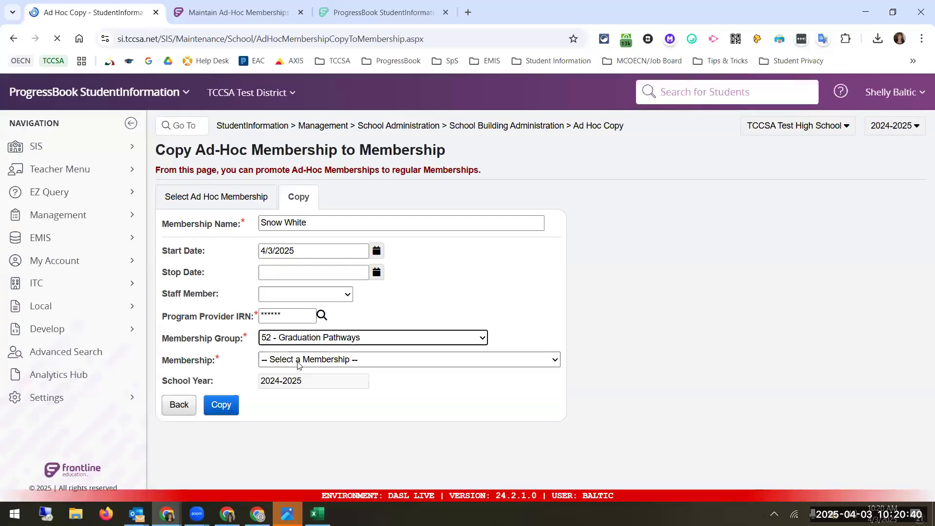
{"action": "left_click", "coordinate": [299, 363]}
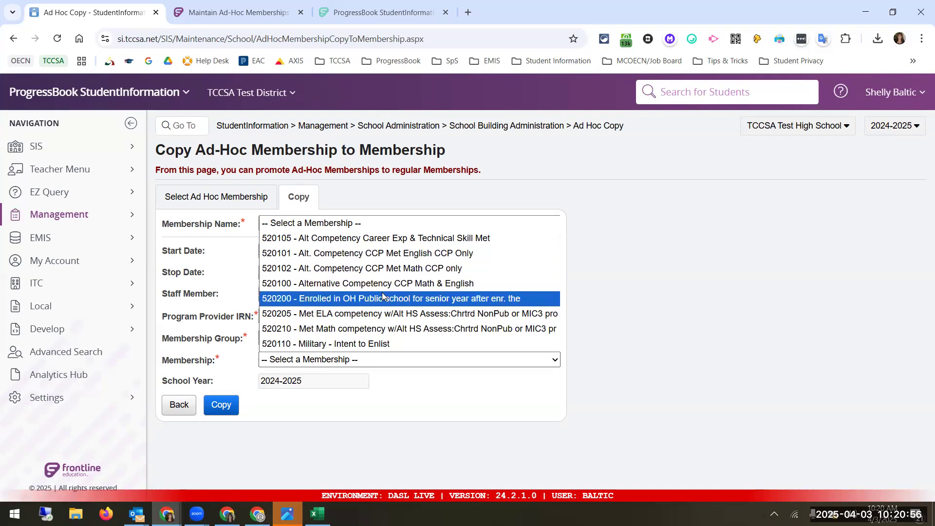
{"action": "left_click", "coordinate": [369, 252]}
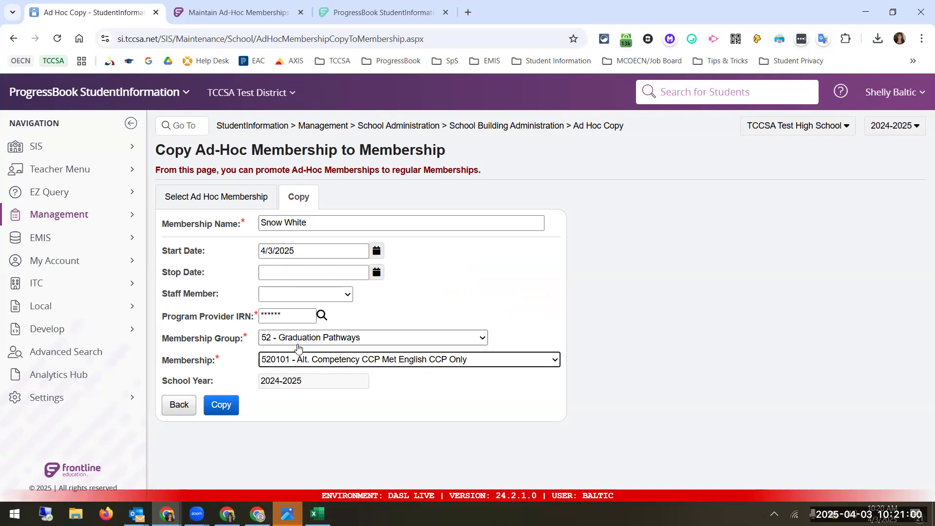
{"action": "left_click", "coordinate": [221, 406]}
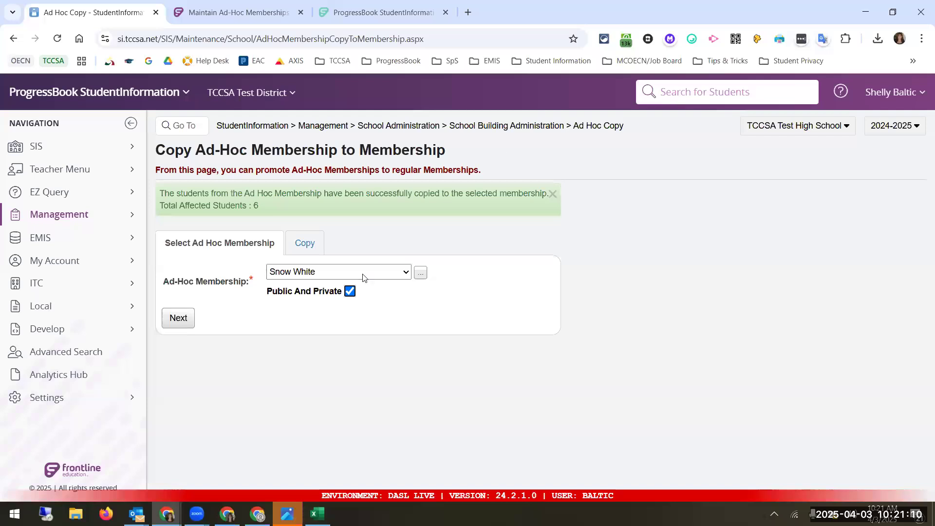
Go back to the home page and check the copied membership's start date in the selected student's memberships
{"action": "left_click", "coordinate": [272, 127]}
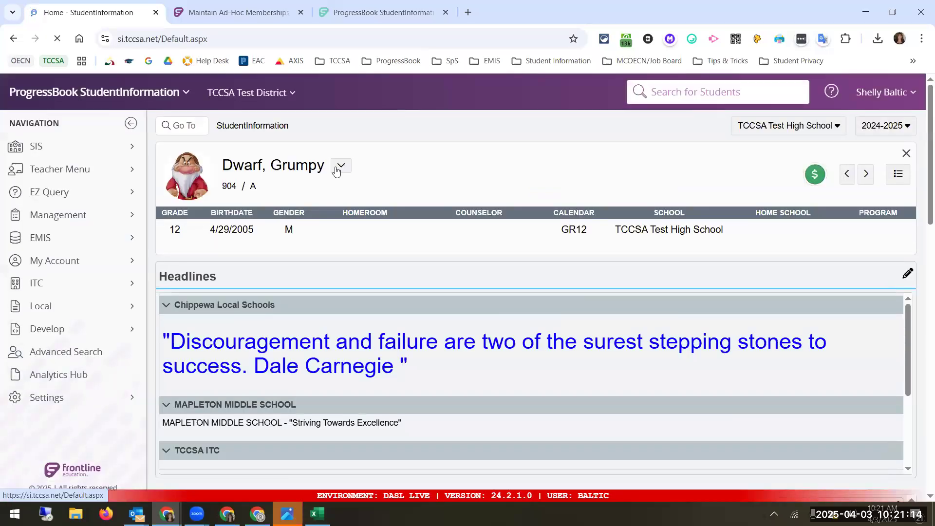
{"action": "left_click", "coordinate": [341, 165]}
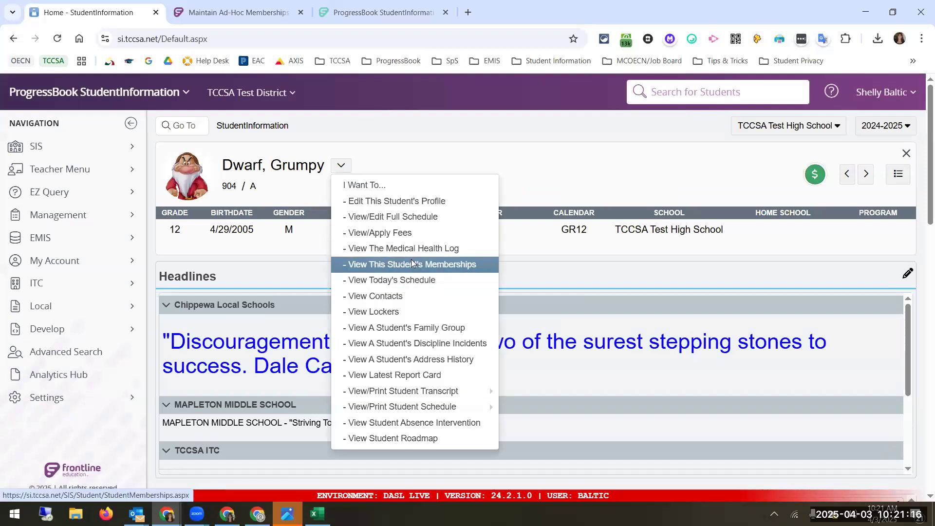
{"action": "left_click", "coordinate": [409, 264]}
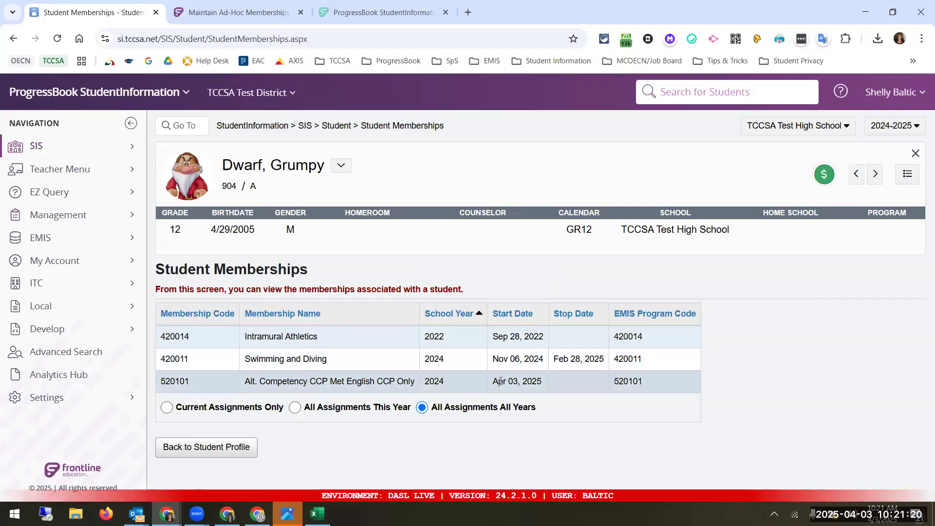
{"action": "left_click_drag", "start_coordinate": [495, 382], "coordinate": [544, 388]}
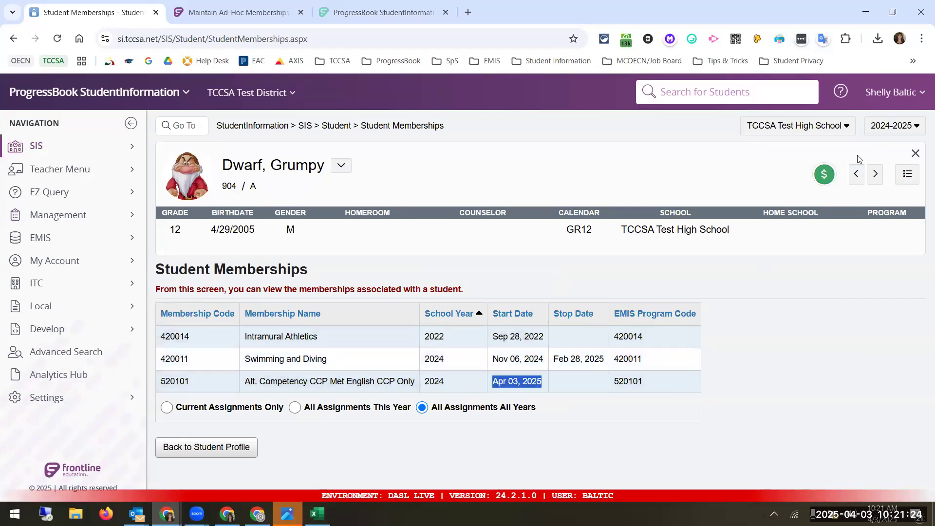
Switch the school year to 2025-2026, search for the same student by last name and open that student's memberships
{"action": "left_click", "coordinate": [915, 131]}
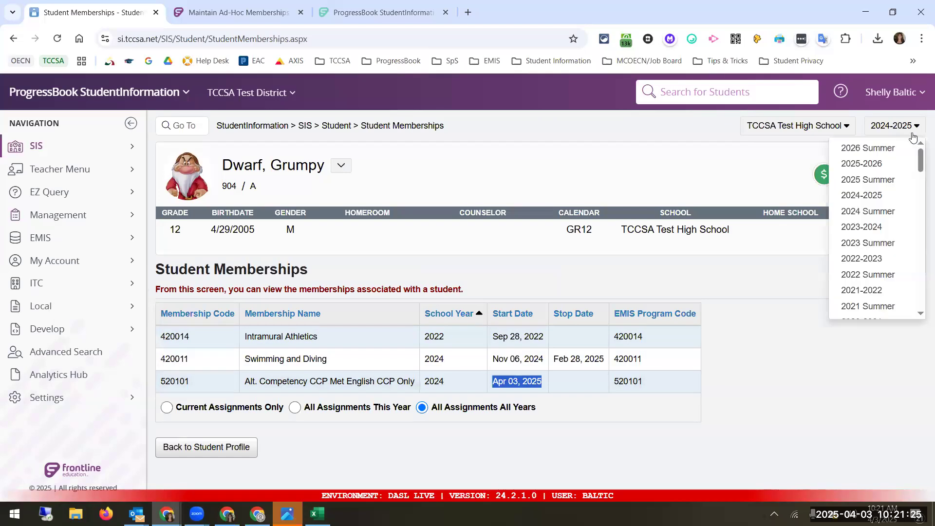
{"action": "left_click", "coordinate": [900, 163]}
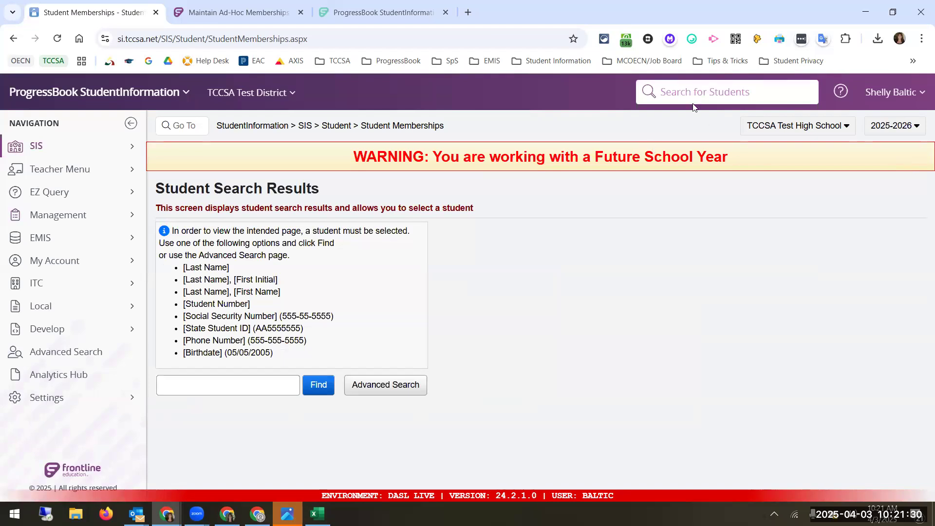
{"action": "type", "text": "dwarf"}
{"action": "key", "text": "Return"}
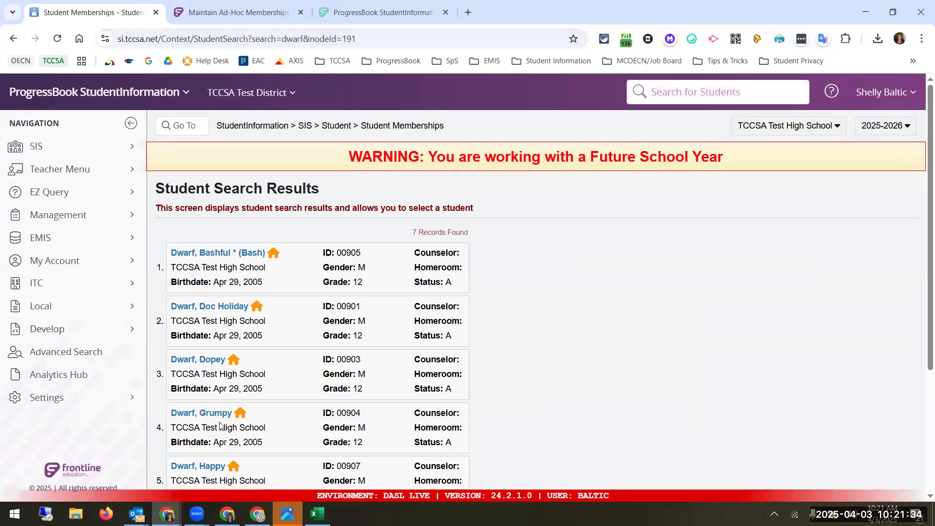
{"action": "left_click", "coordinate": [218, 415]}
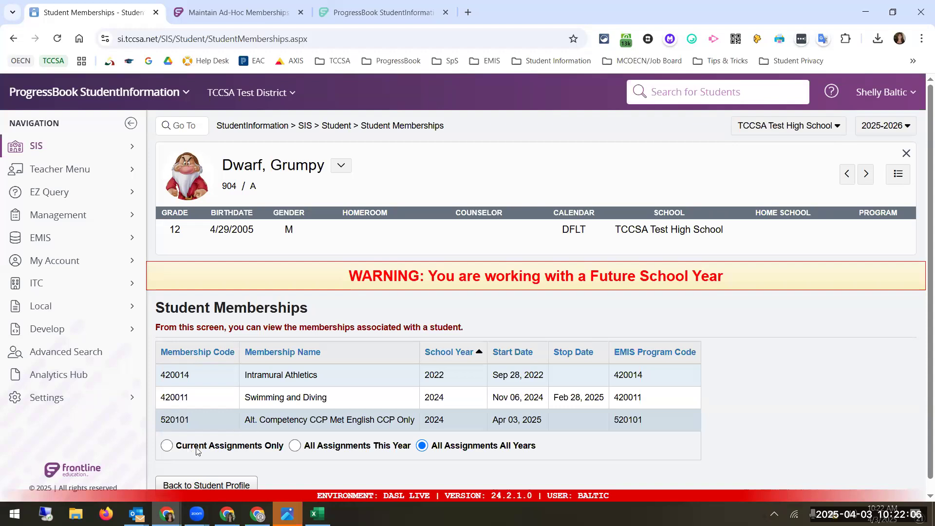
Compare the student's memberships under Current Assignments Only with those under All Assignments All Years
{"action": "scroll", "coordinate": [414, 444], "scroll_direction": "down", "scroll_amount": 1}
{"action": "left_click_drag", "start_coordinate": [433, 441], "coordinate": [538, 442]}
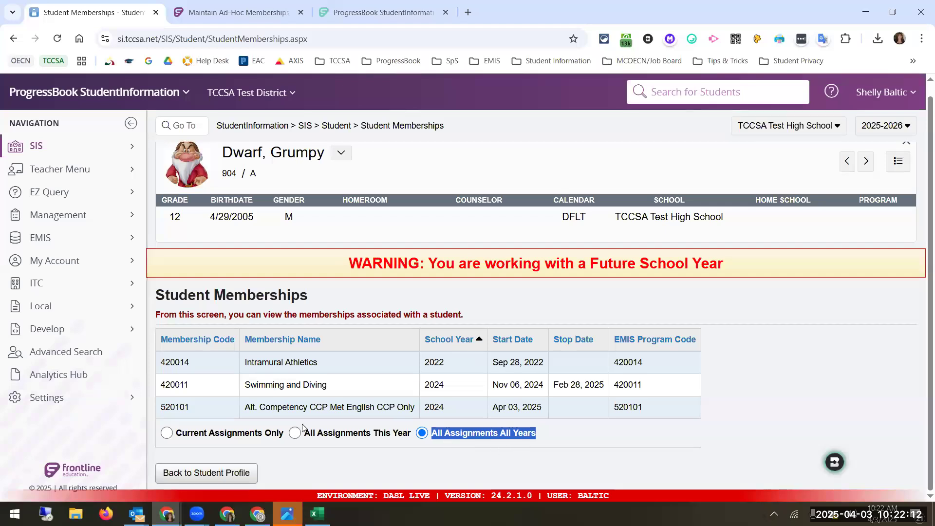
{"action": "left_click", "coordinate": [197, 435]}
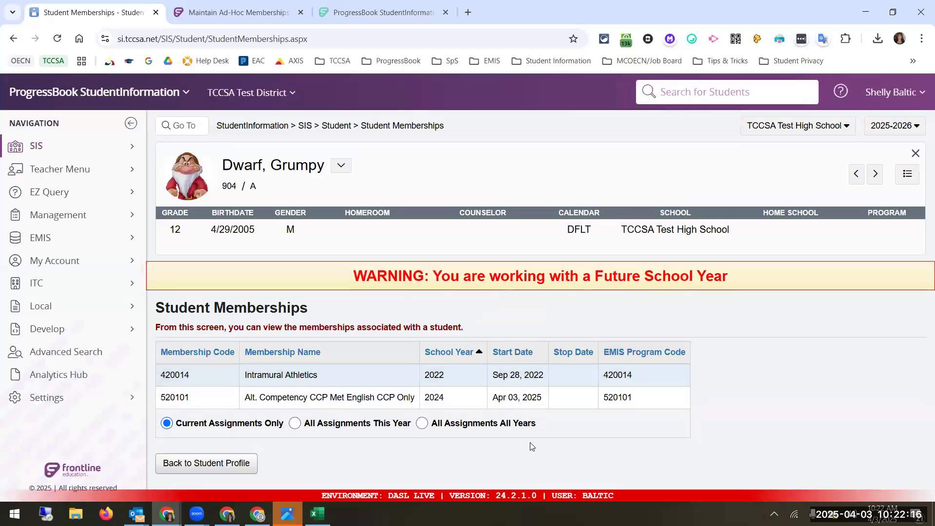
{"action": "left_click", "coordinate": [422, 424]}
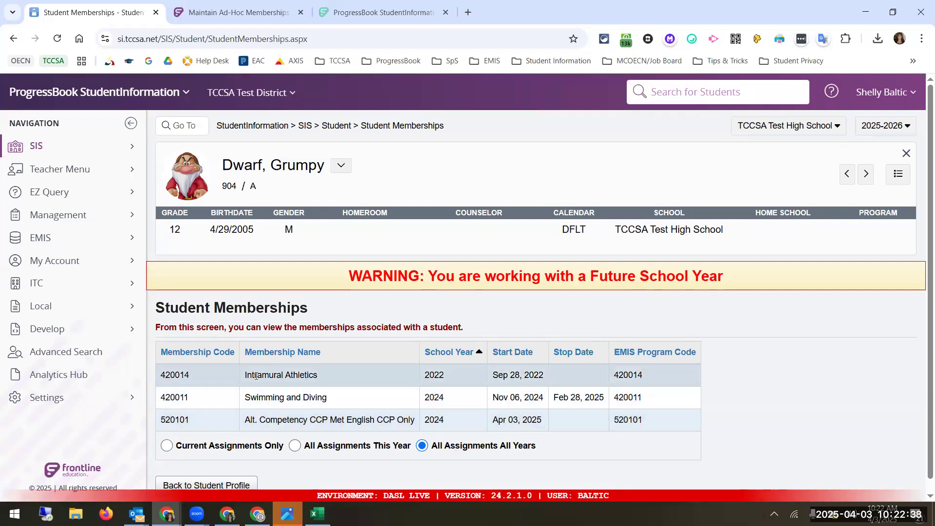
Search the site navigation for "membership" and open the Student Membership Copy page
{"action": "left_click", "coordinate": [187, 127]}
{"action": "type", "text": "membership"}
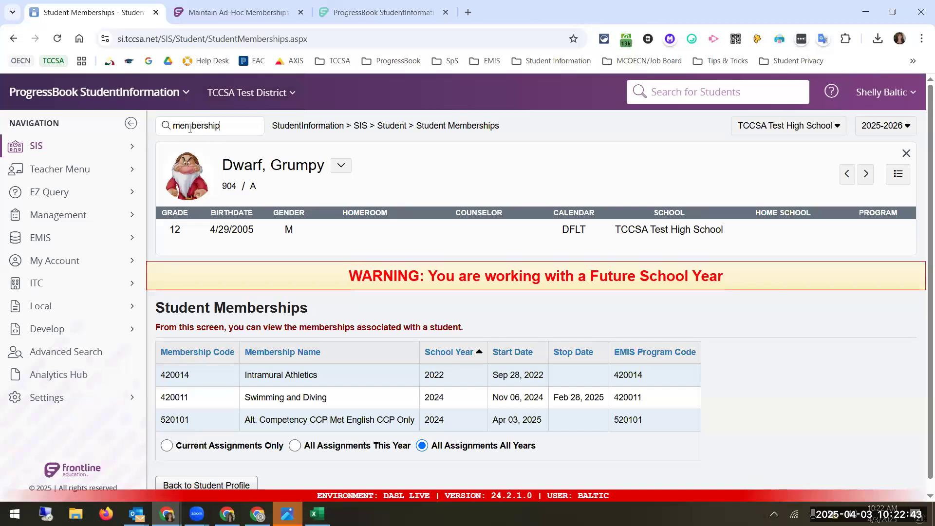
{"action": "key", "text": "Return"}
{"action": "scroll", "coordinate": [287, 388], "scroll_direction": "down", "scroll_amount": 10}
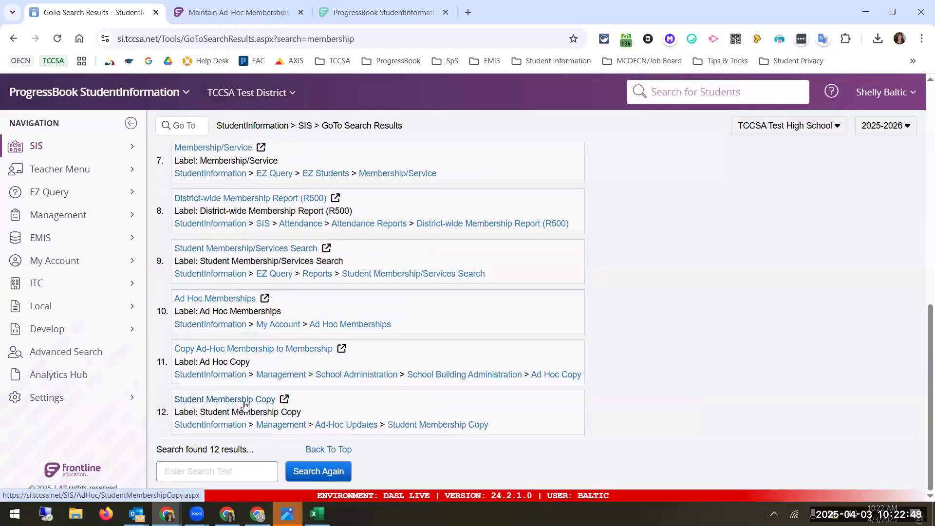
{"action": "left_click", "coordinate": [244, 402]}
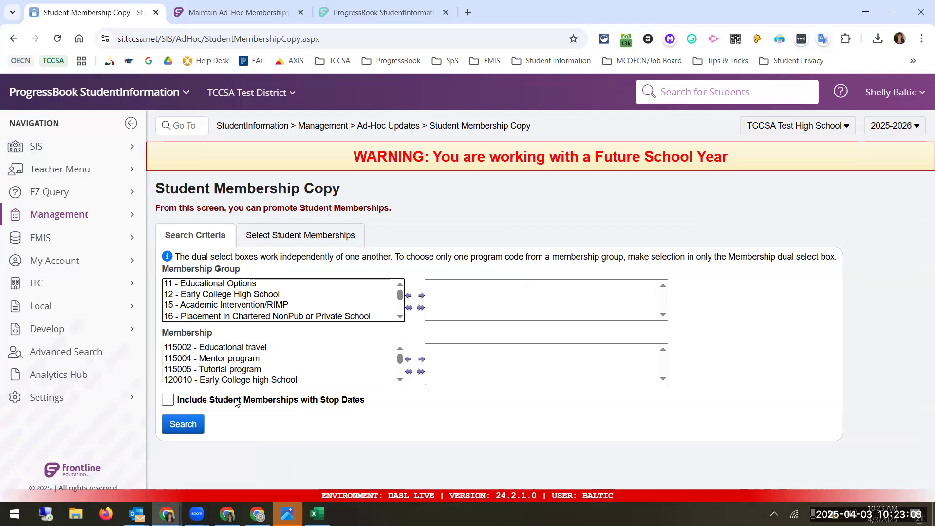
Switch the school year to 2024-2025 and try to open the Select Student Memberships section of Student Membership Copy
{"action": "left_click", "coordinate": [905, 128]}
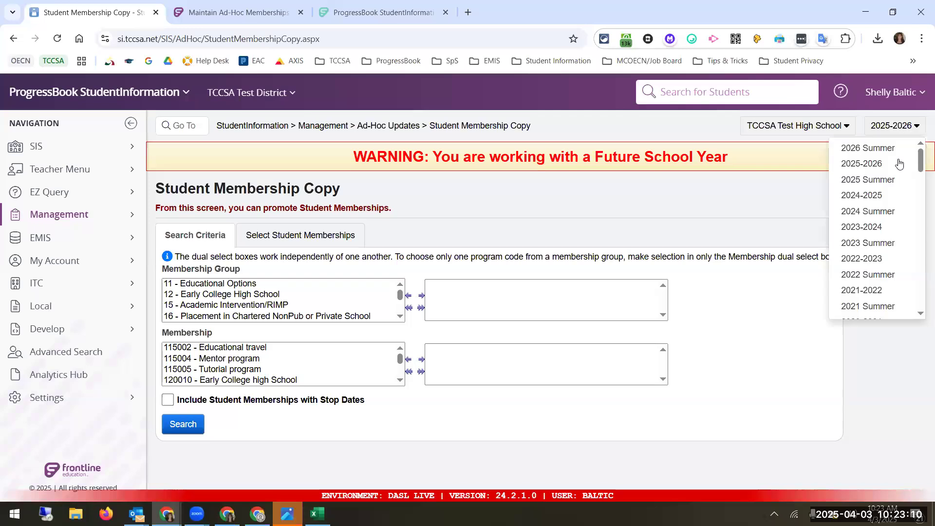
{"action": "left_click", "coordinate": [890, 196]}
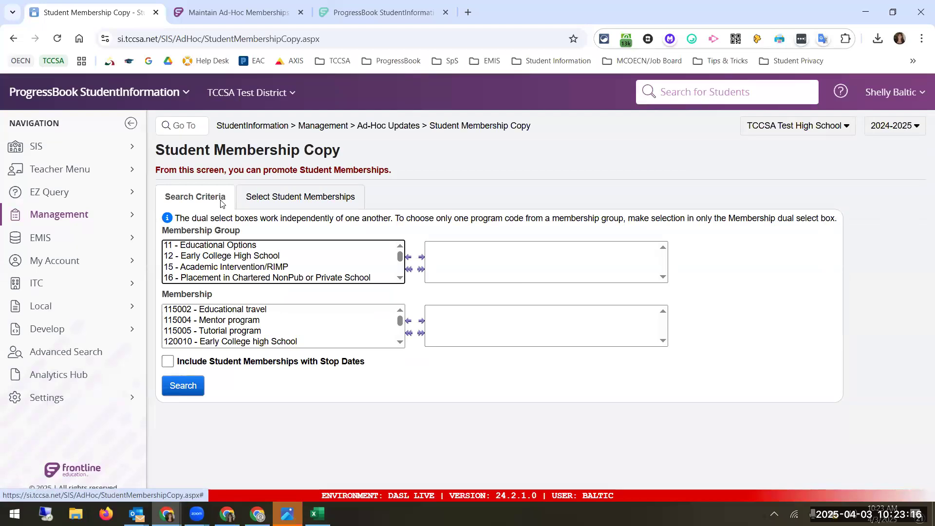
{"action": "left_click", "coordinate": [313, 197]}
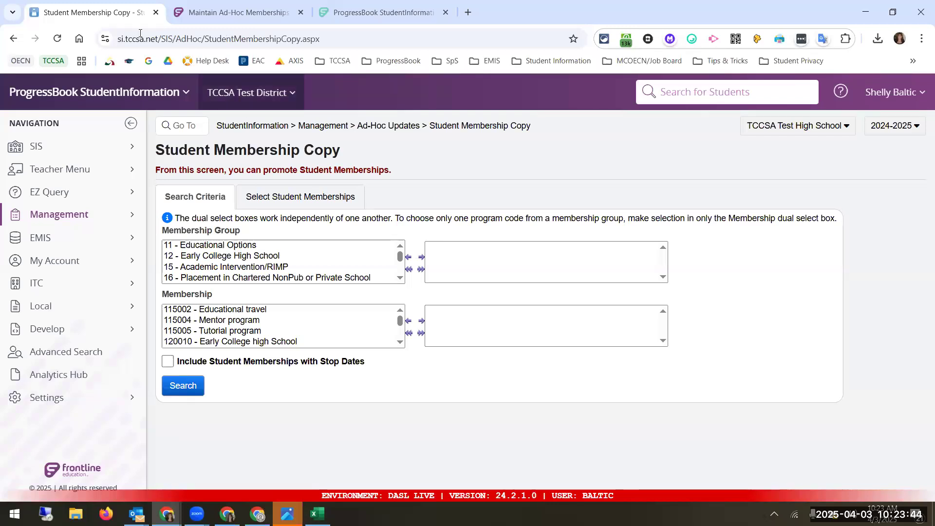
Return to the membership search results and look through the reports available in EZ Query
{"action": "left_click", "coordinate": [13, 39]}
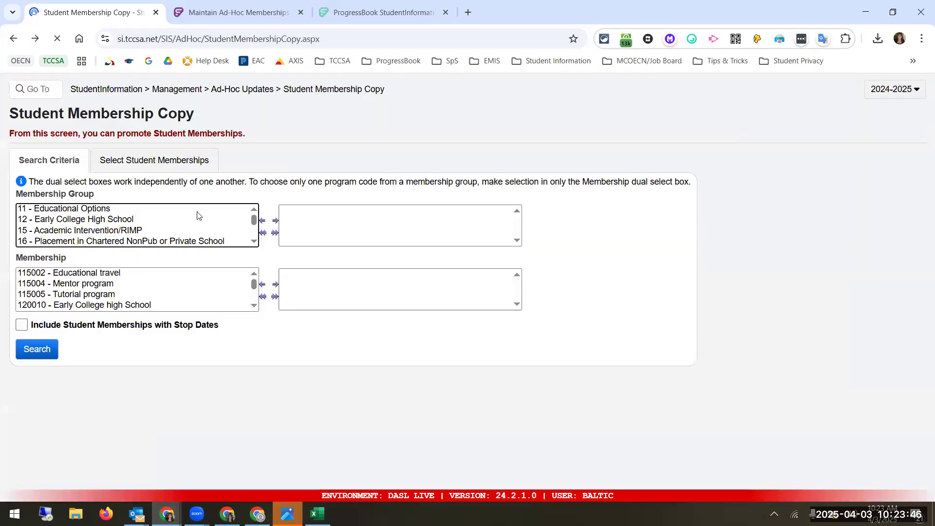
{"action": "left_click", "coordinate": [13, 39]}
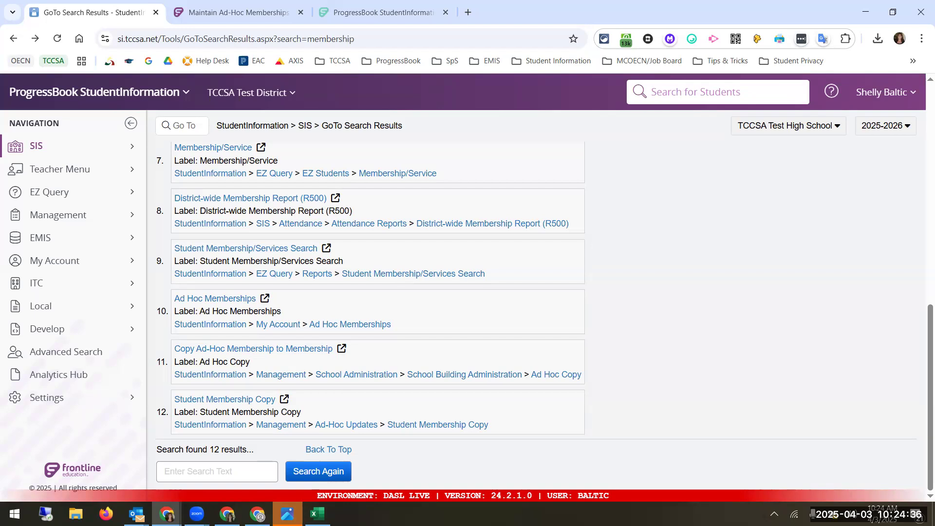
{"action": "left_click", "coordinate": [124, 213]}
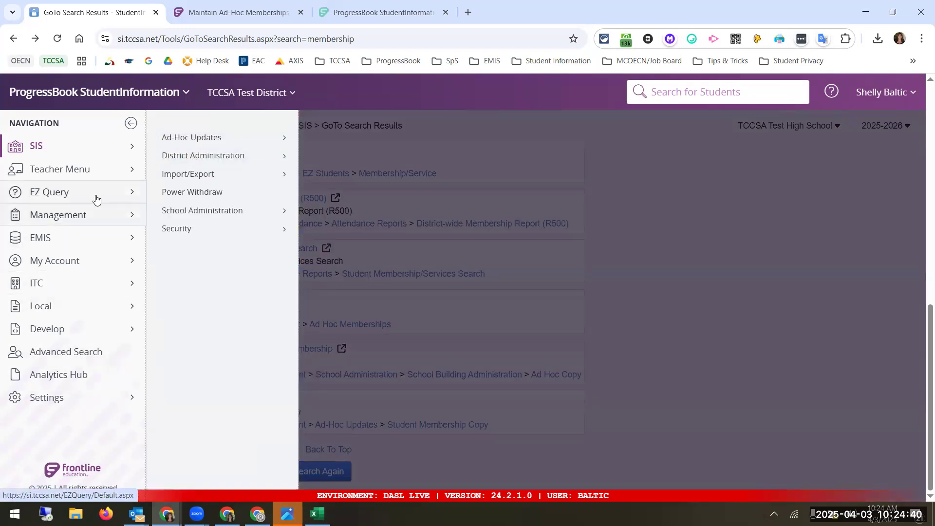
{"action": "left_click", "coordinate": [96, 197]}
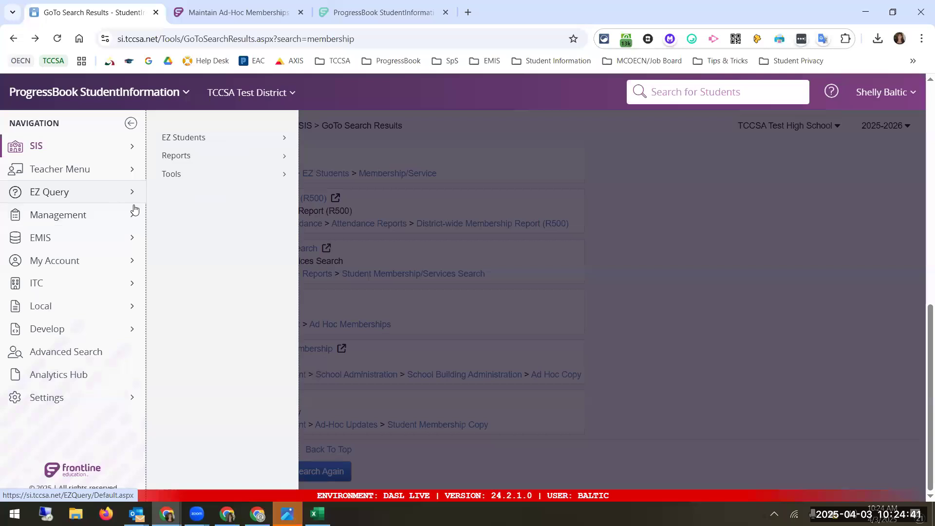
{"action": "left_click", "coordinate": [205, 159]}
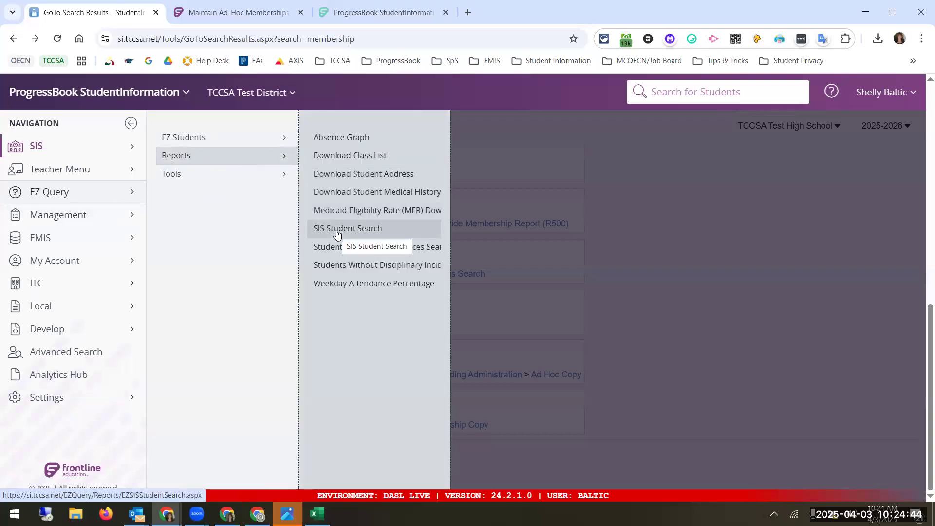
{"action": "left_click", "coordinate": [476, 142]}
Search the site navigation for "r700" and go from the Report Card Formatter up to the Marks Reports list
{"action": "left_click", "coordinate": [187, 127]}
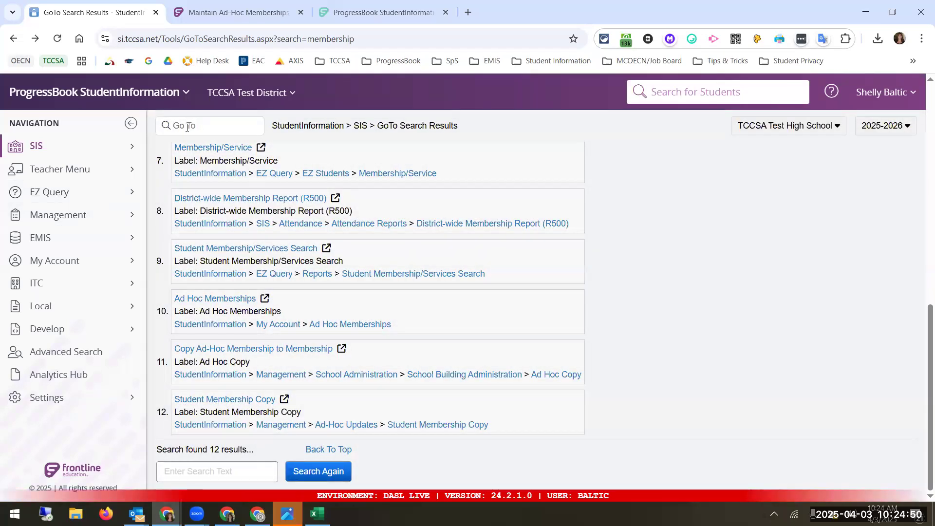
{"action": "type", "text": "r"}
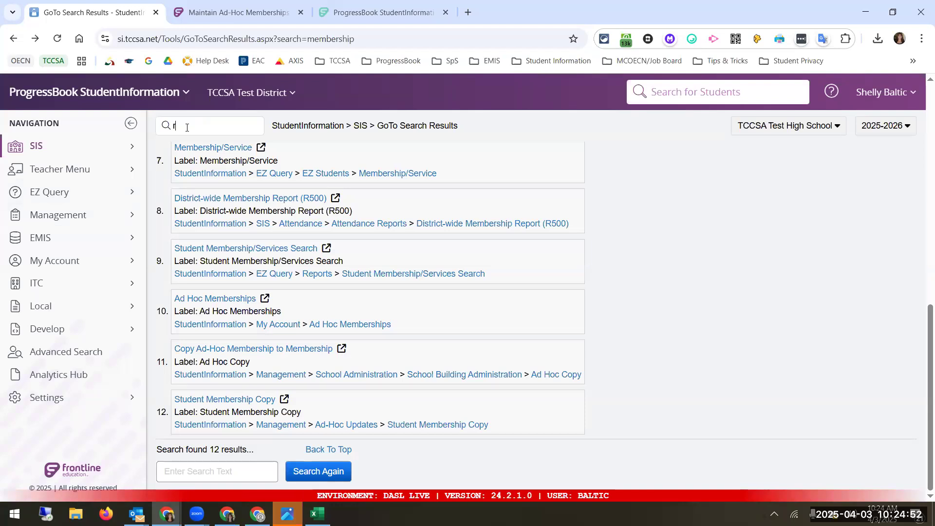
{"action": "type", "text": "700"}
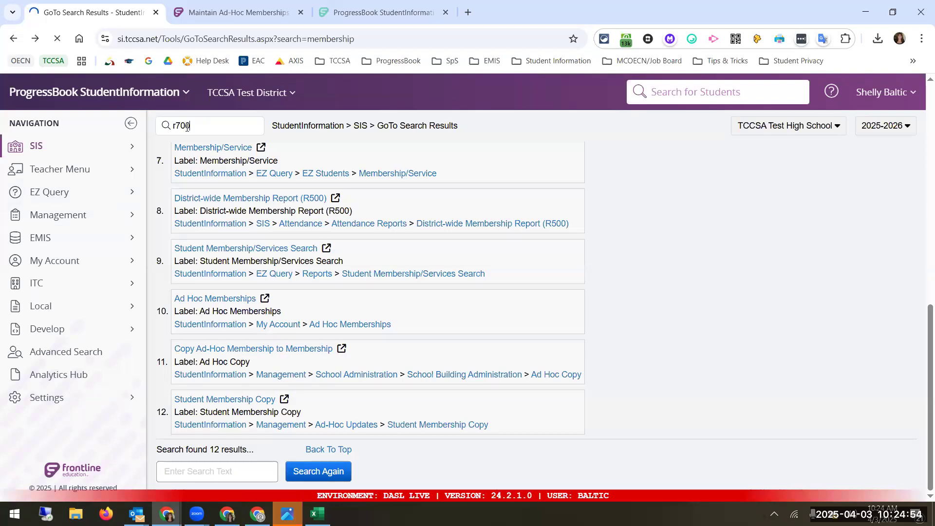
{"action": "key", "text": "Return"}
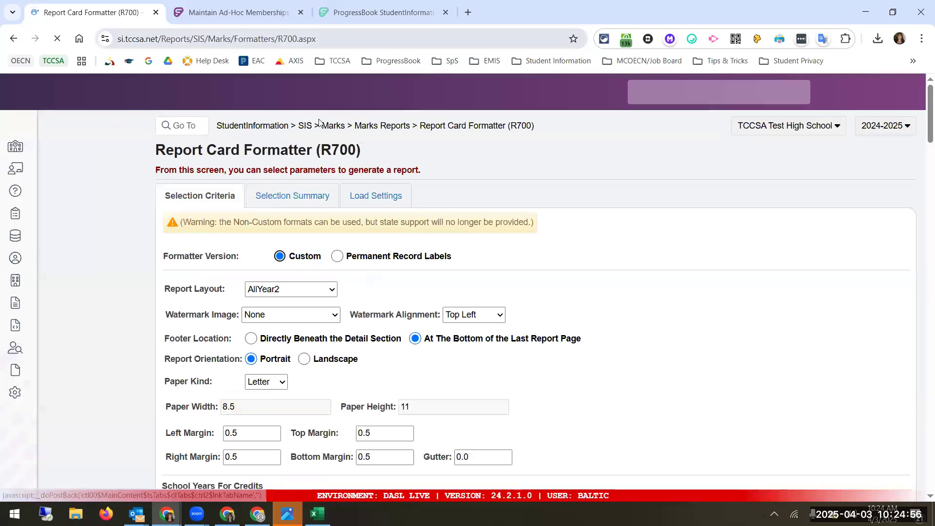
{"action": "left_click", "coordinate": [382, 126]}
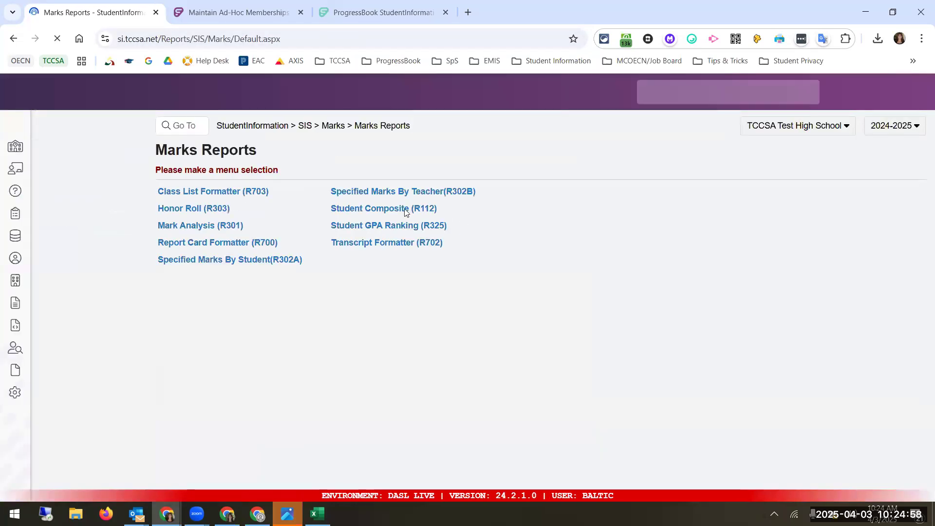